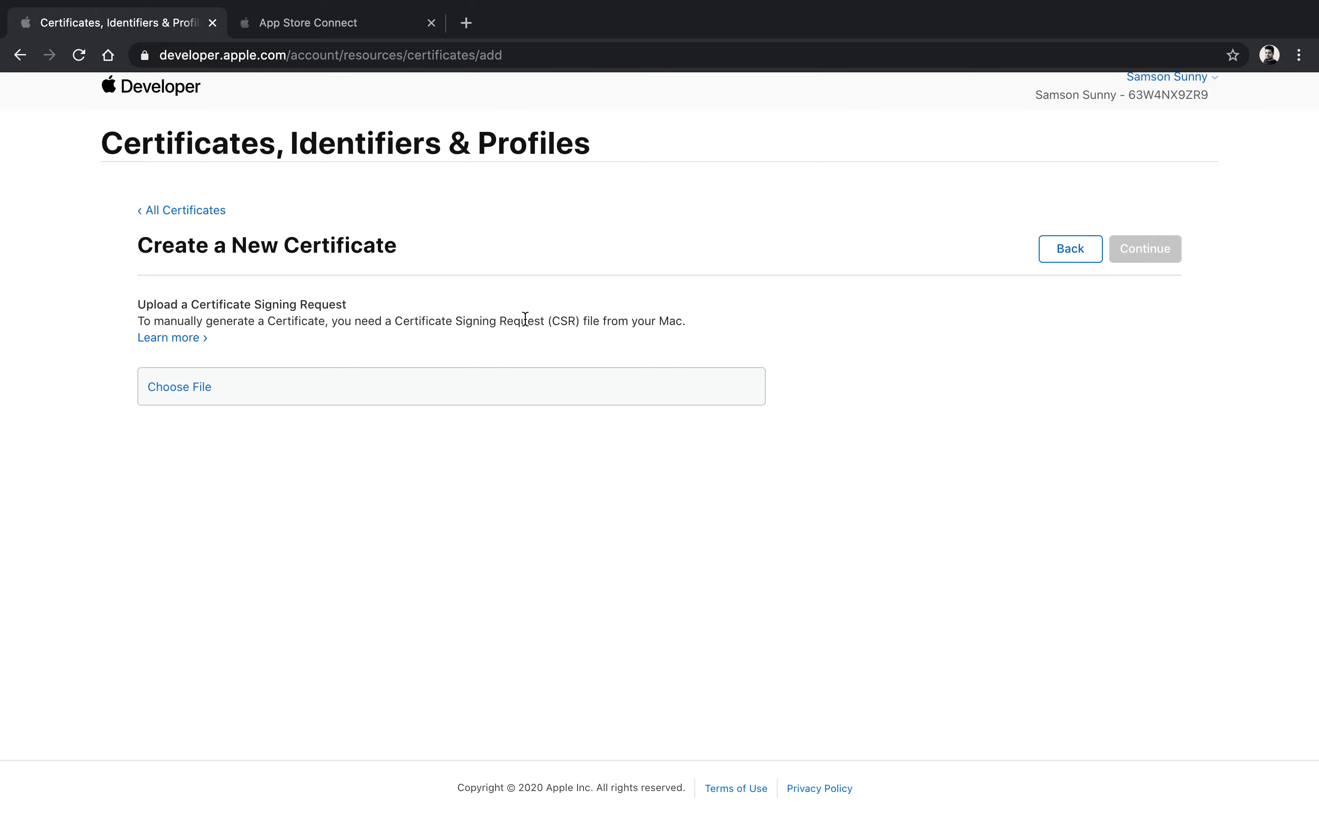
Step: Leave the portal's Create a New Certificate page for the desktop space
key("ctrl+Left")
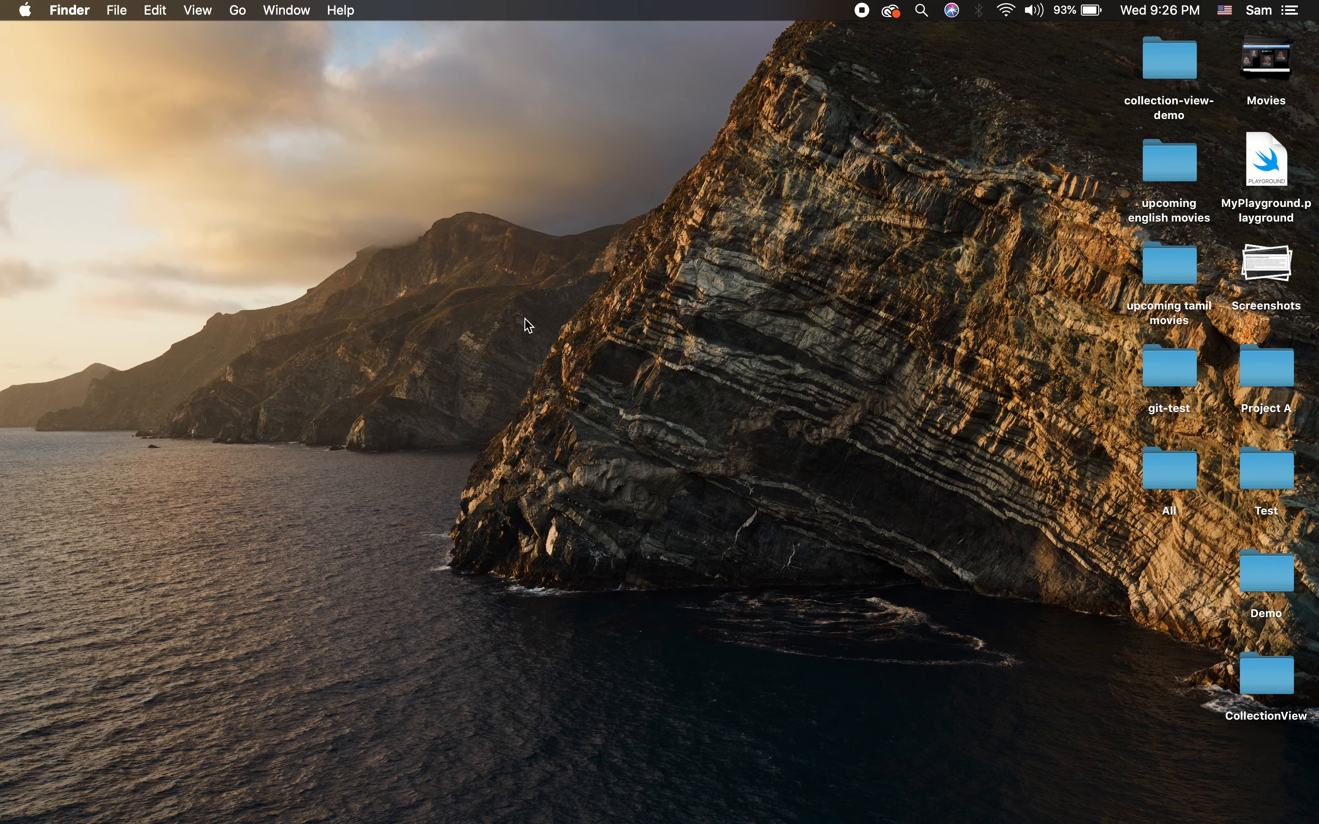
Step: Launch Keychain Access and start a certificate request from a certificate authority
key("super+space")
type("key")
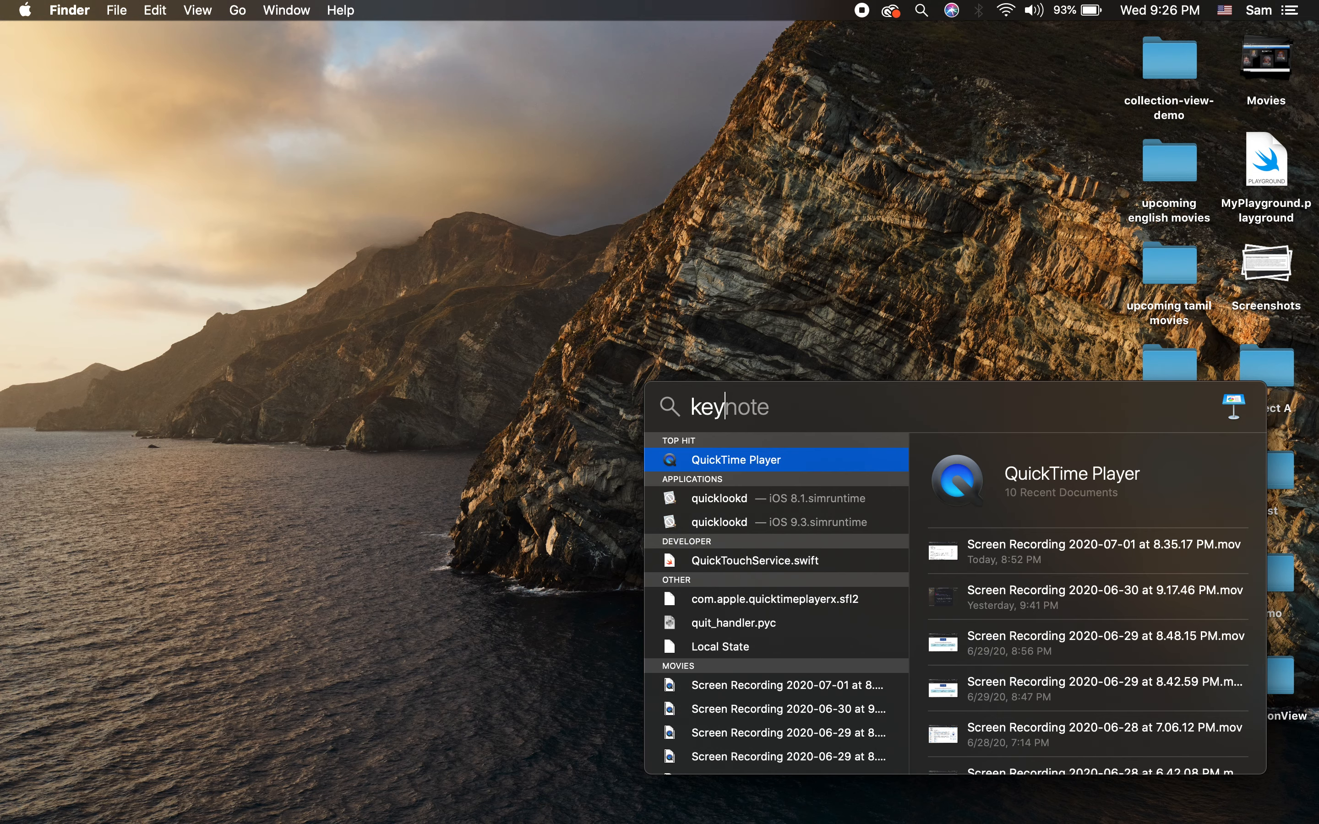
type("ch")
key("Return")
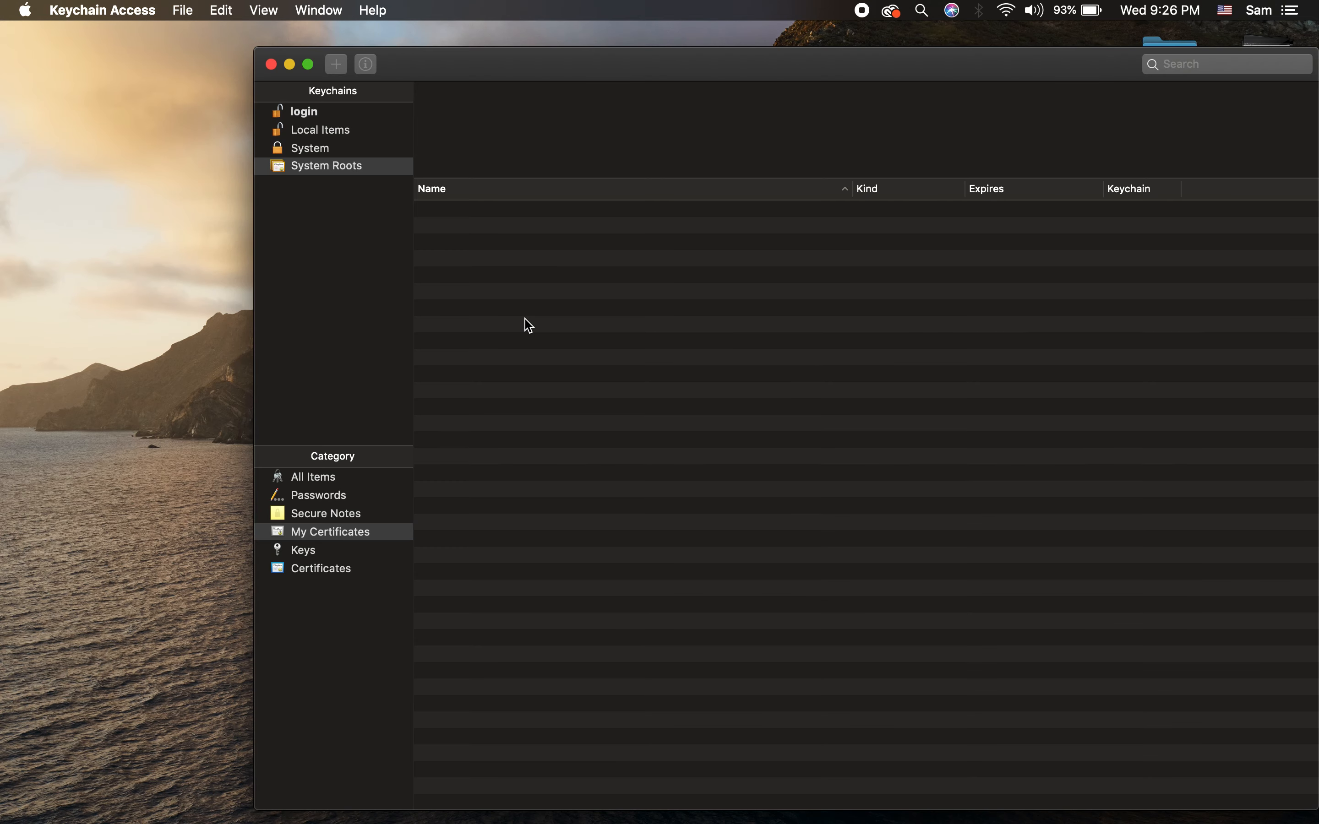
left_click(103, 10)
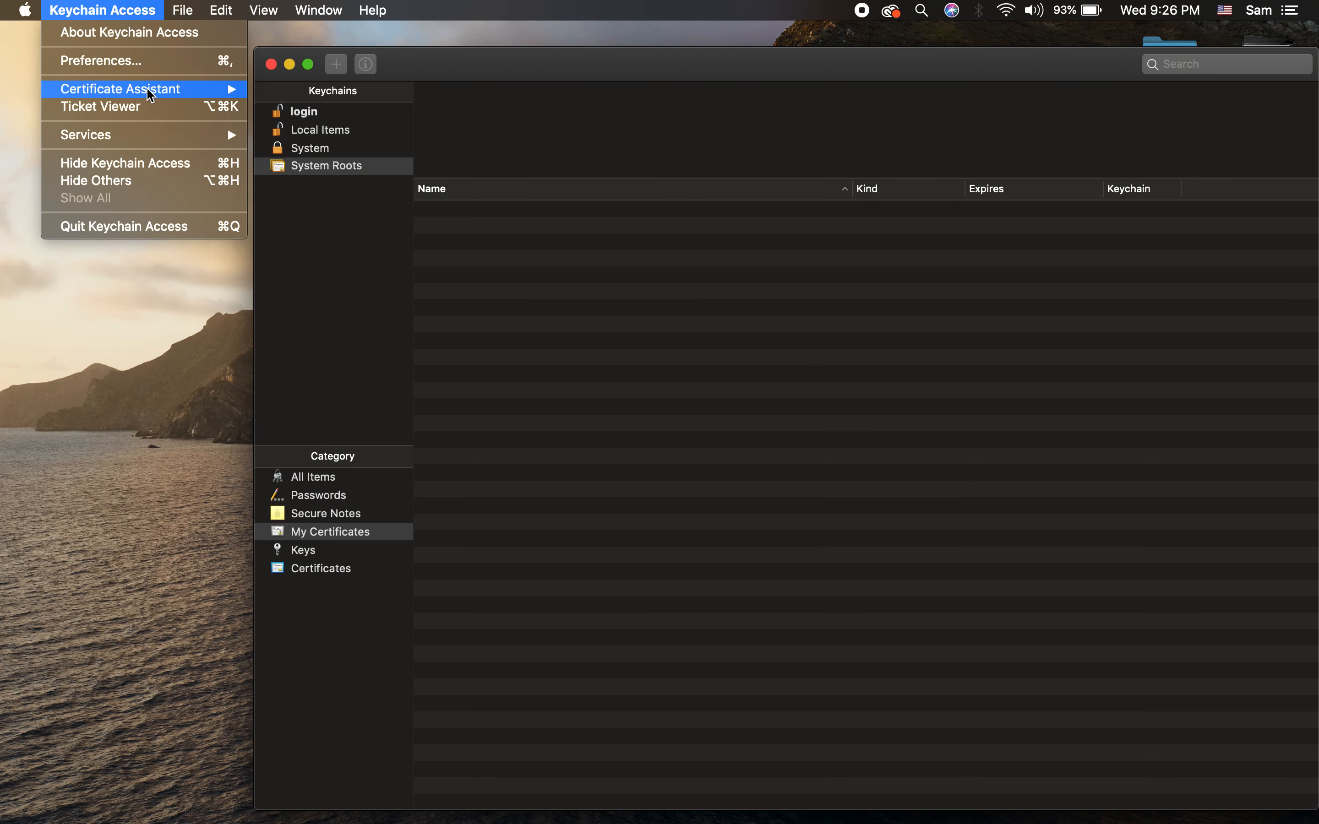
mouse_move(153, 97)
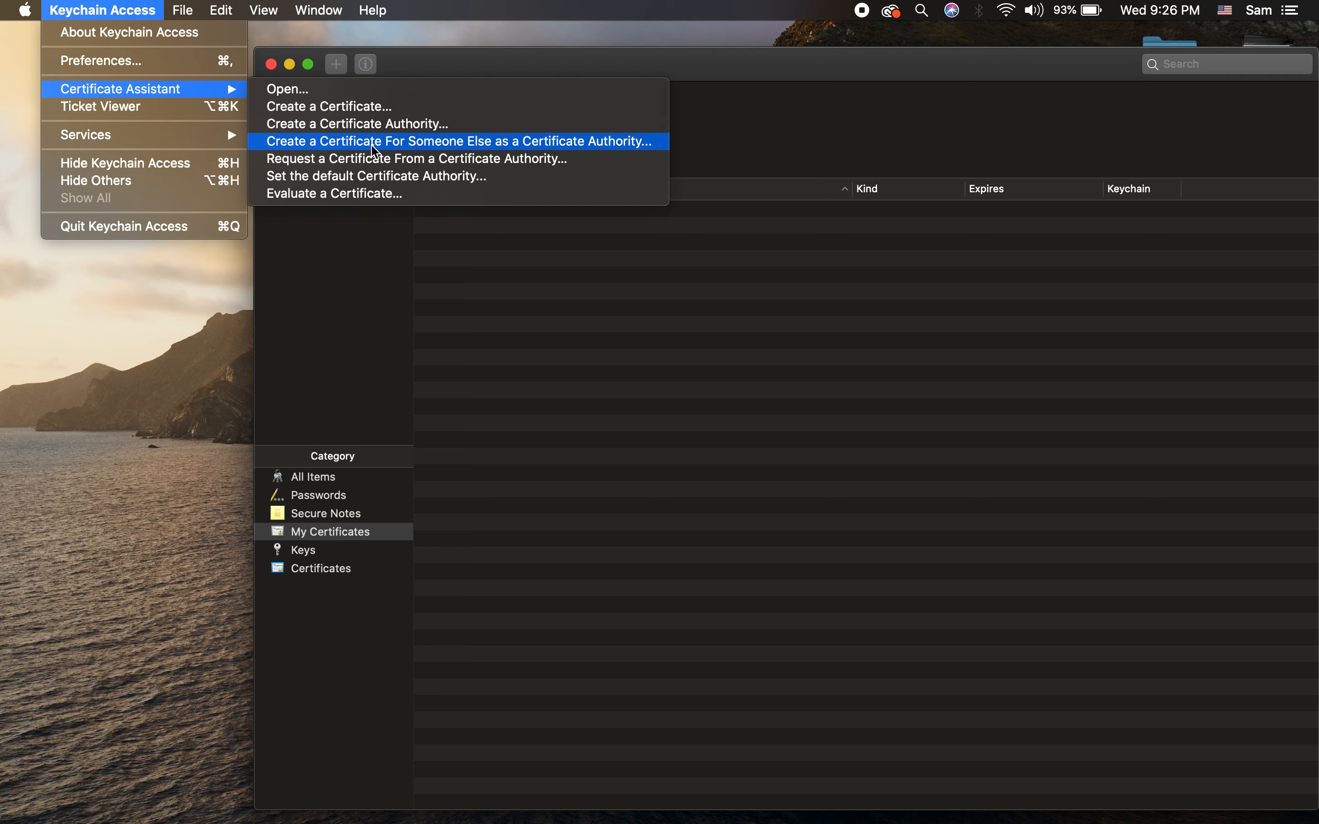
left_click(375, 160)
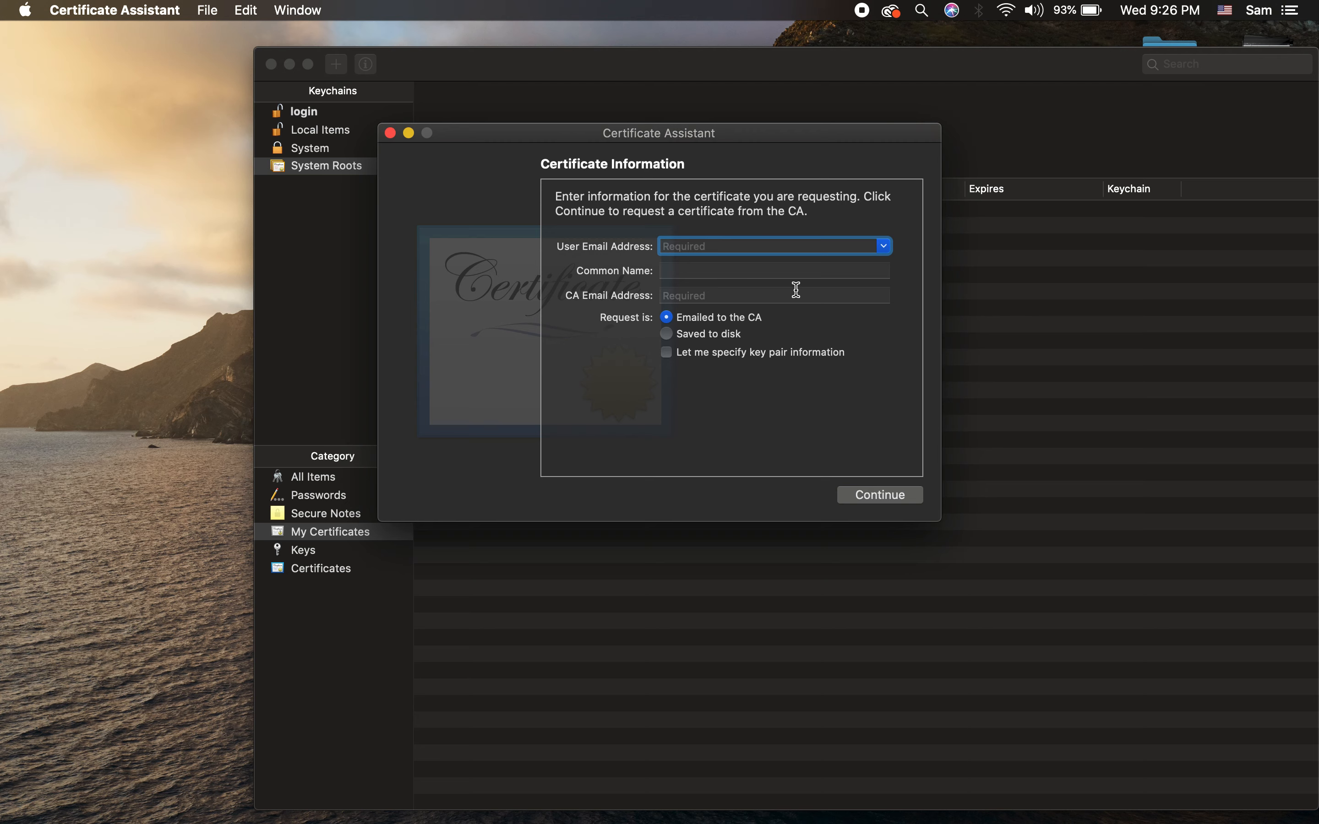
Step: Enter the user's e-mail address, choose Saved to disk, and save the request to the Desktop
key("Tab")
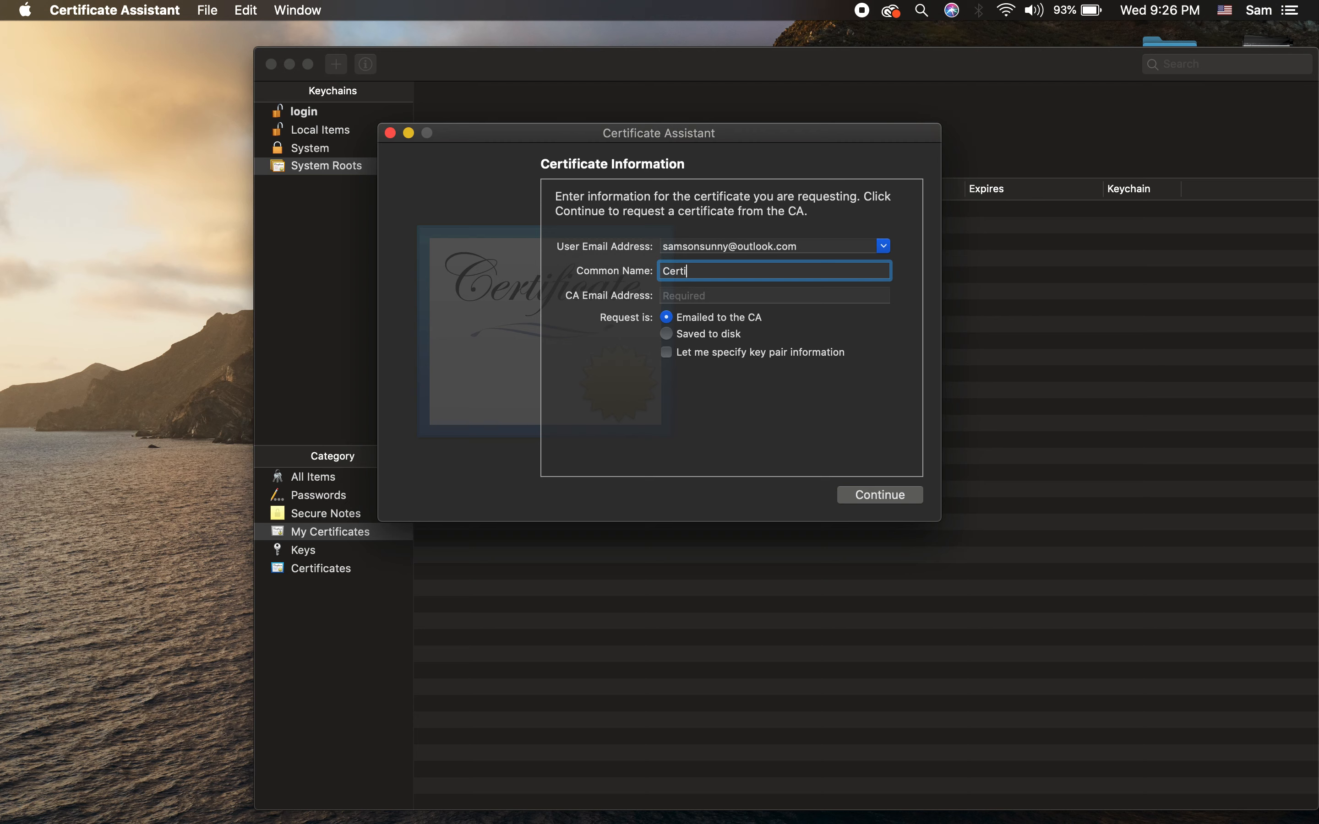
left_click(668, 334)
left_click(872, 502)
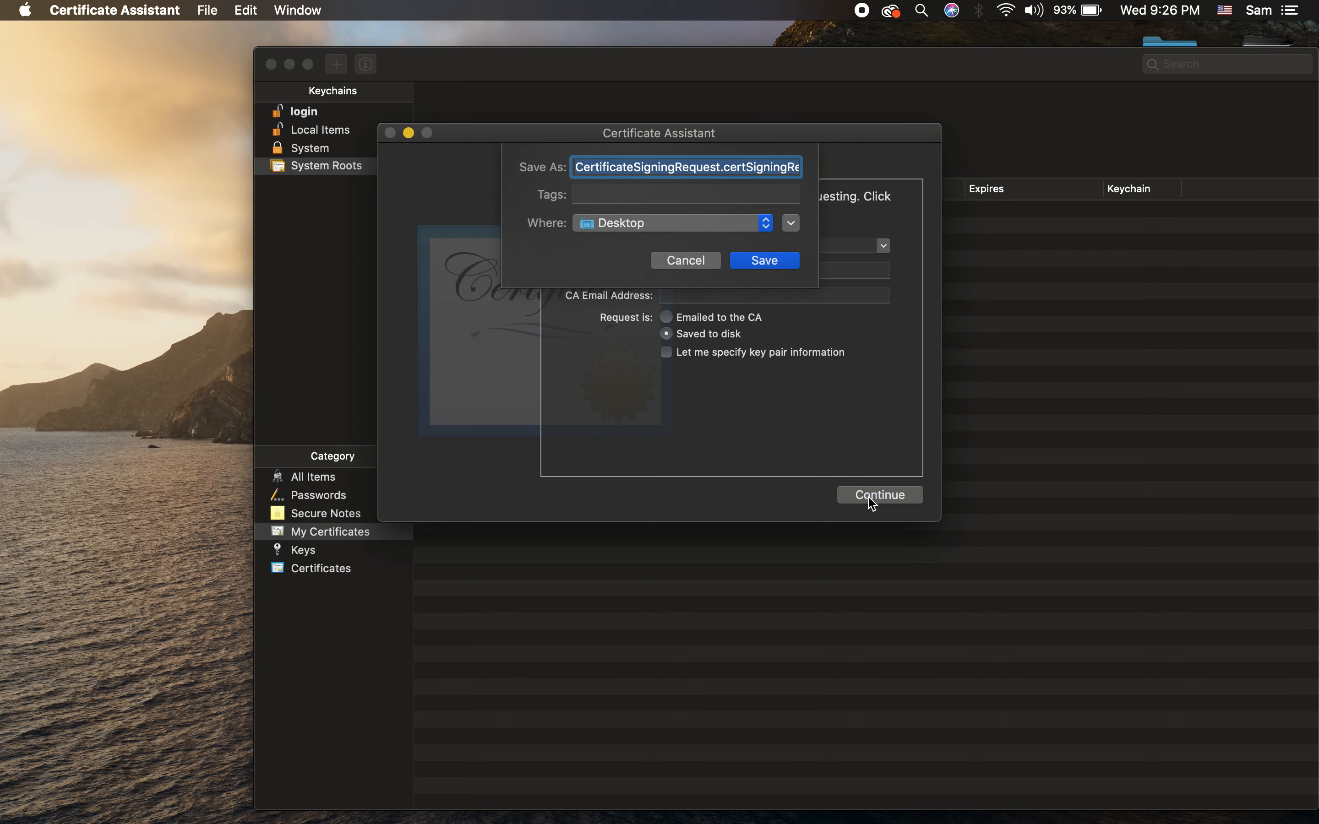
left_click(785, 264)
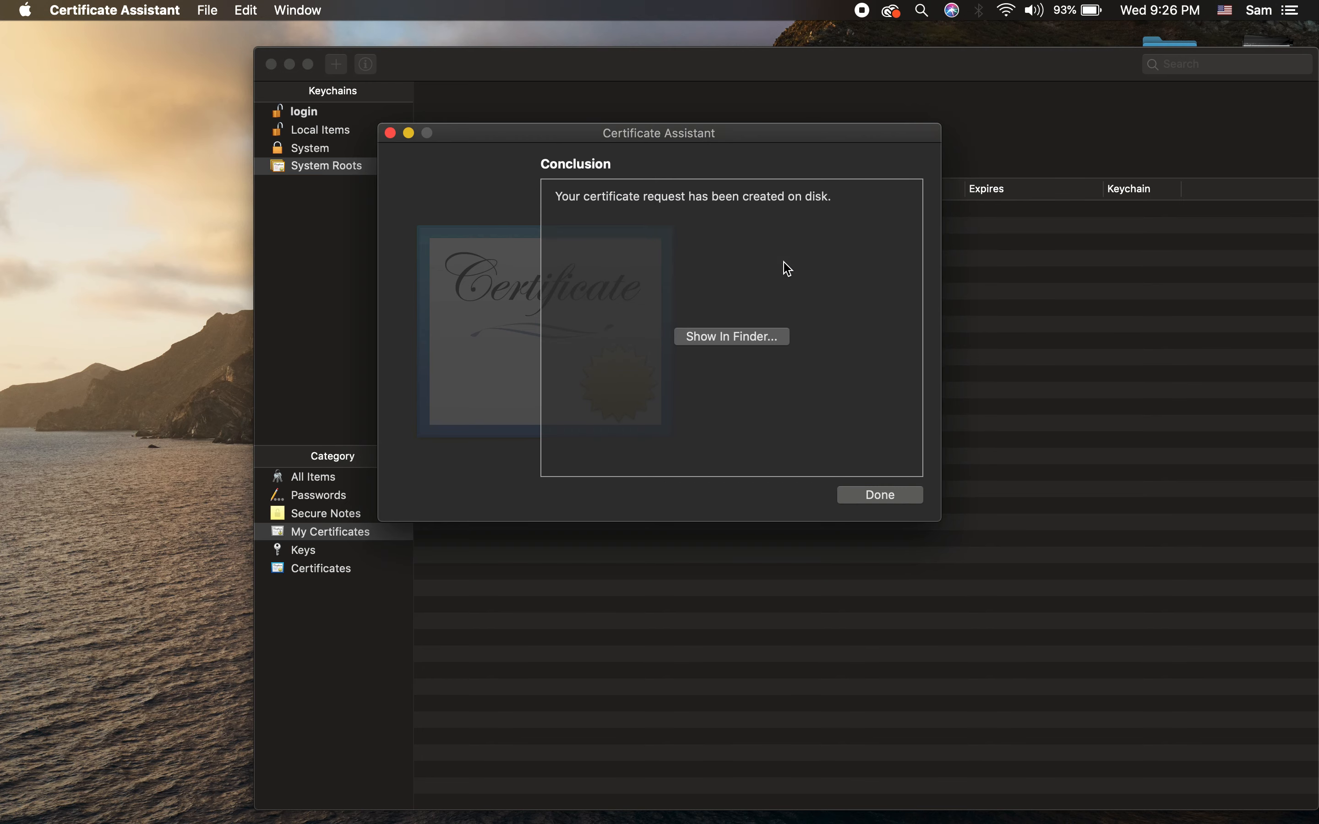
key("ctrl+Right")
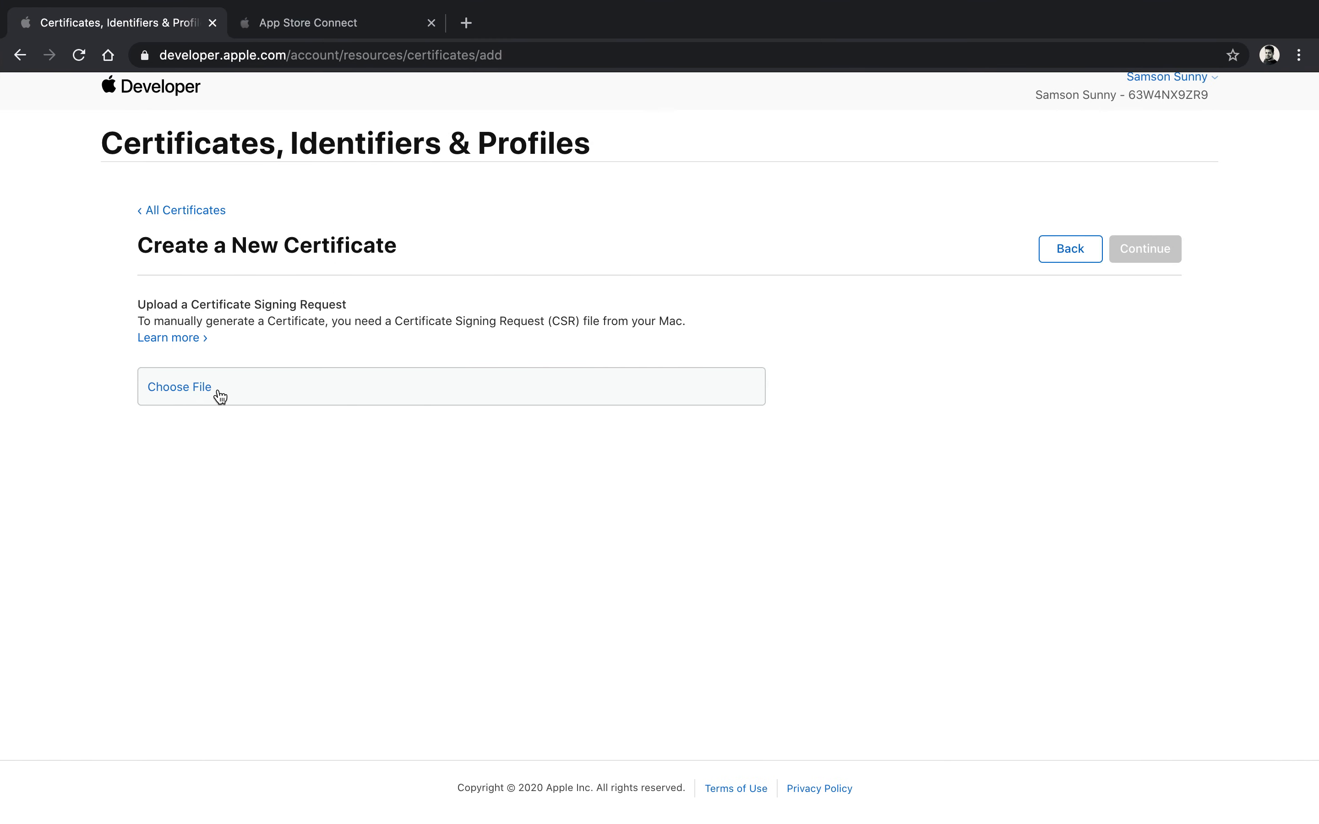
Step: Upload CertificateSigningRequest.certSigningRequest and download the issued development.cer certificate
left_click(183, 386)
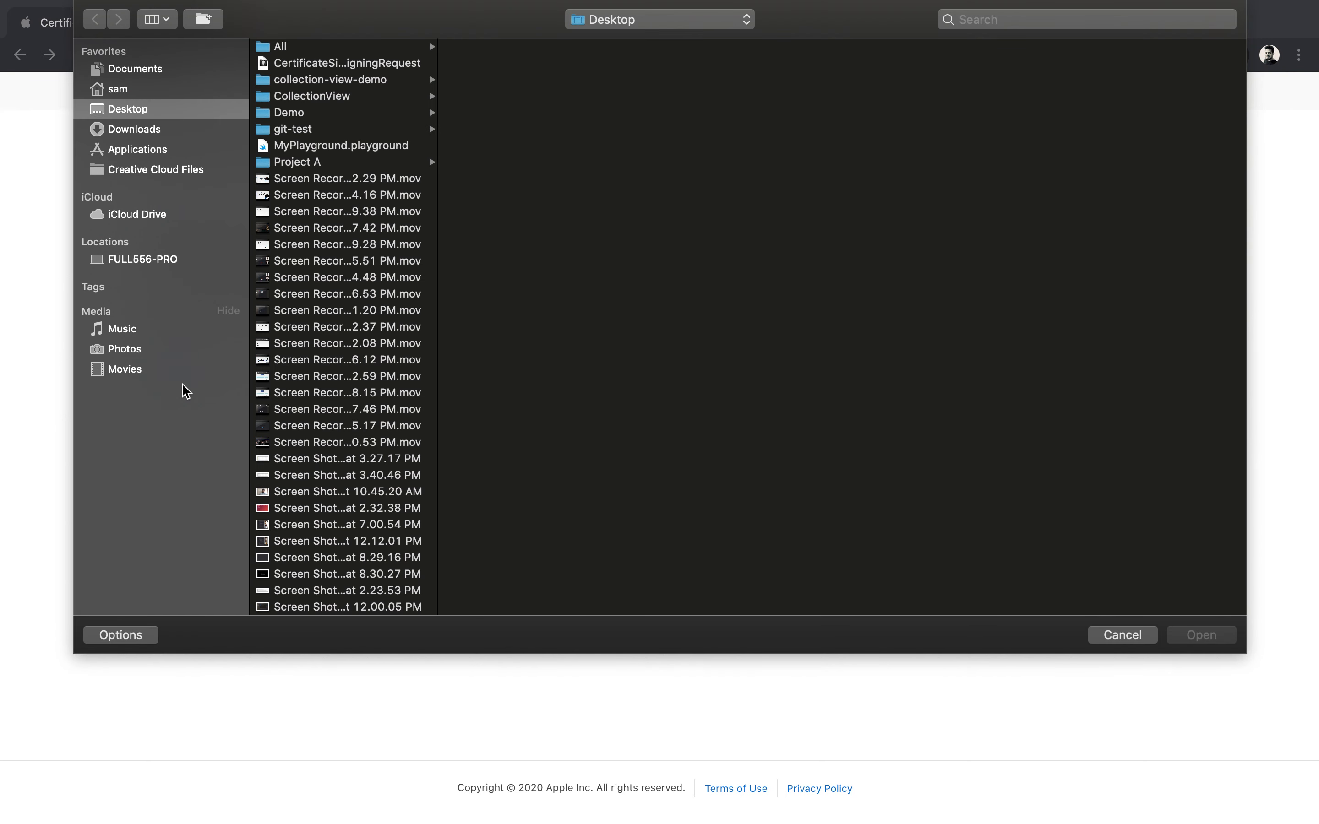
left_click(296, 63)
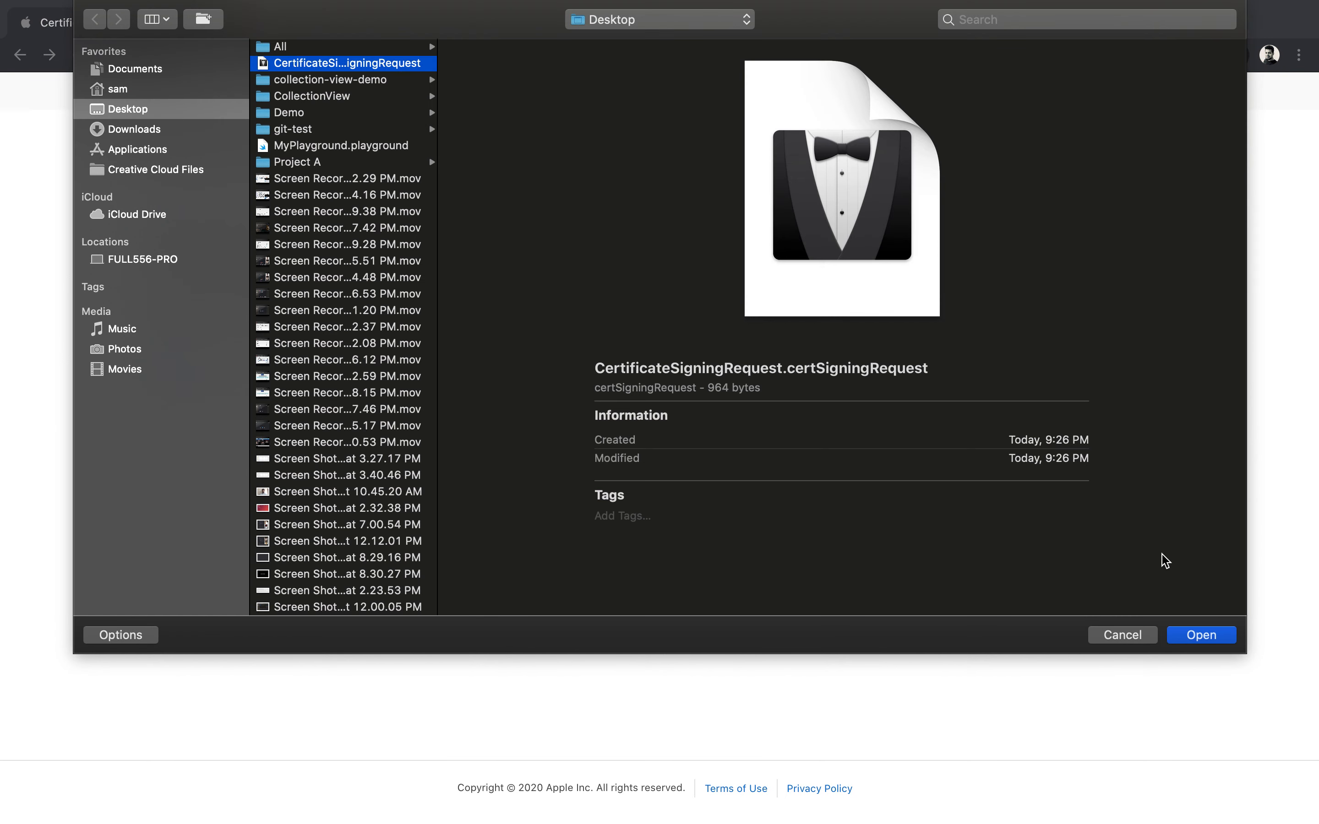
left_click(1220, 637)
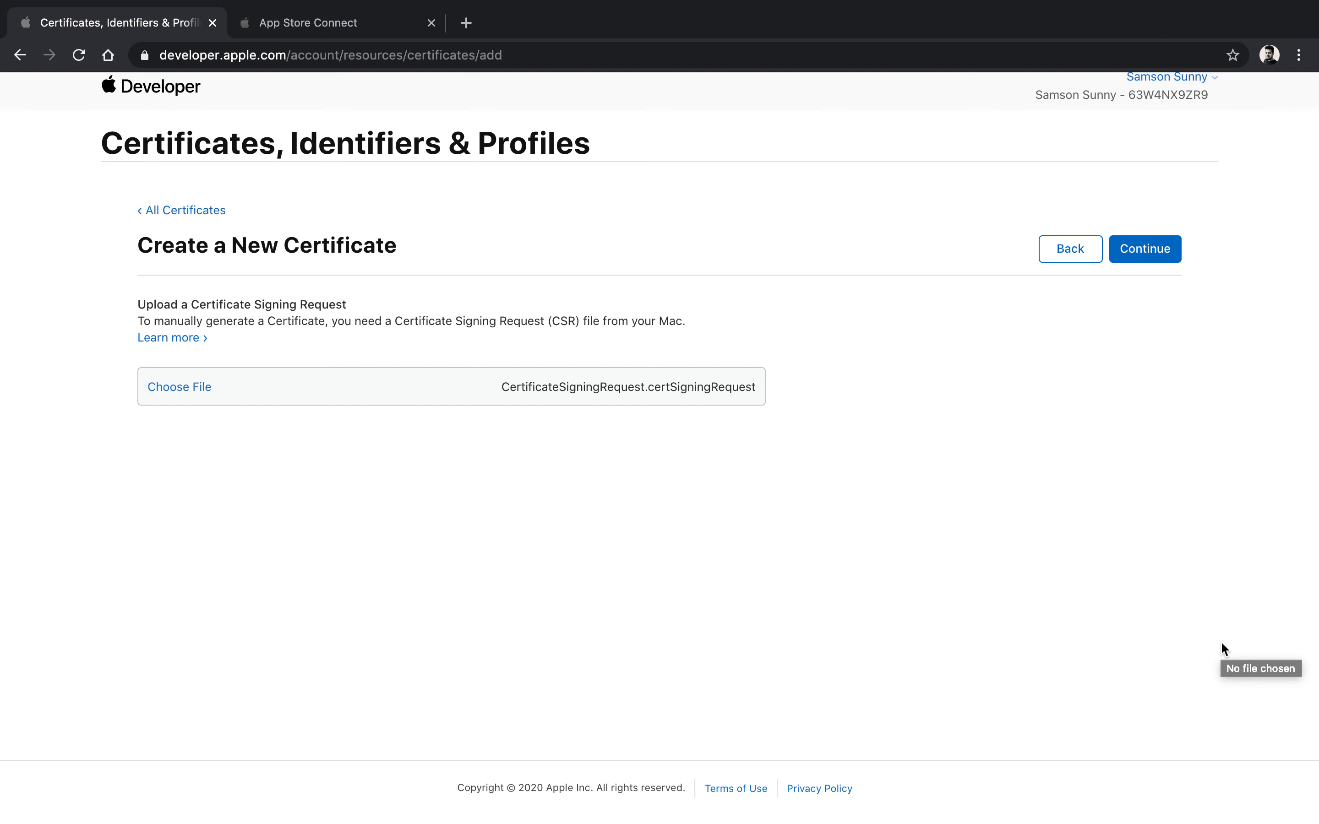
left_click(1145, 256)
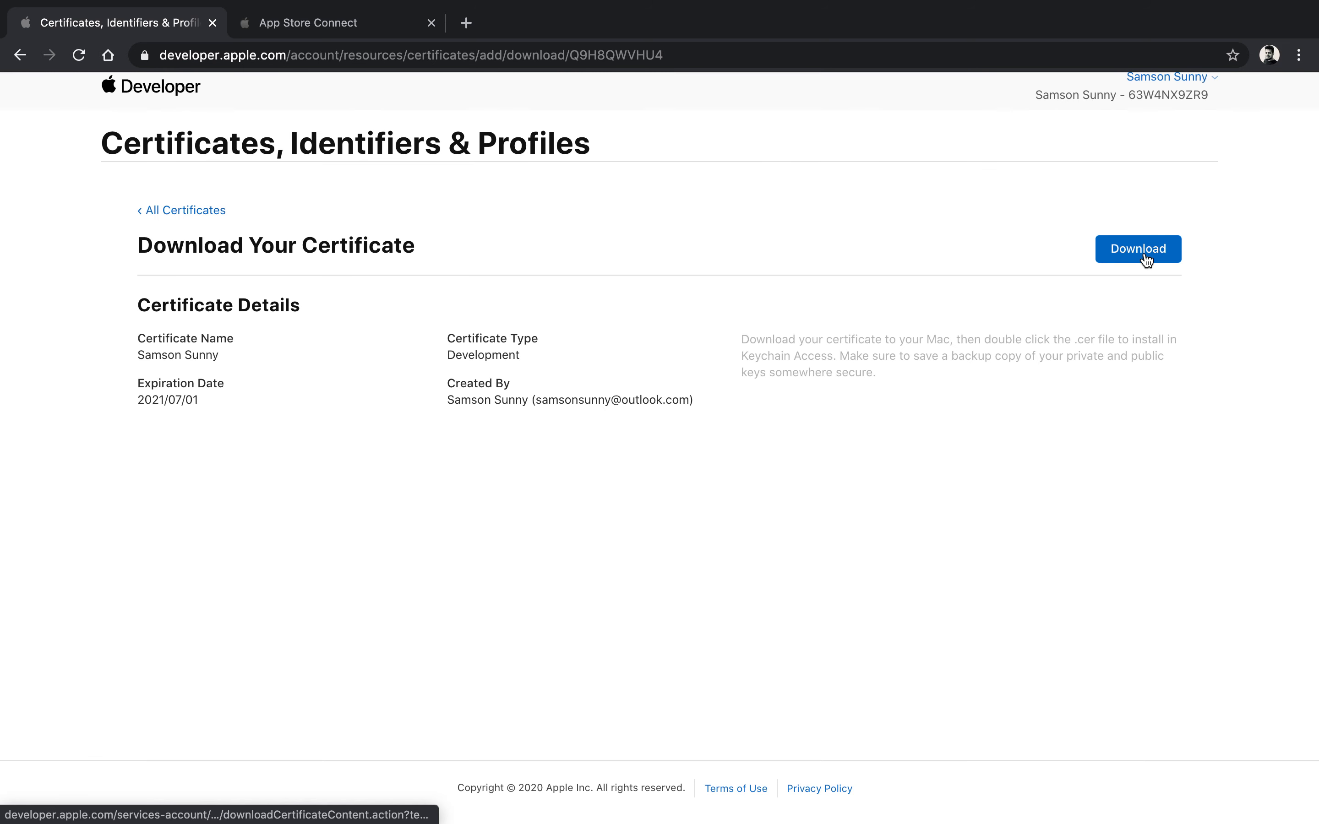
left_click(1146, 260)
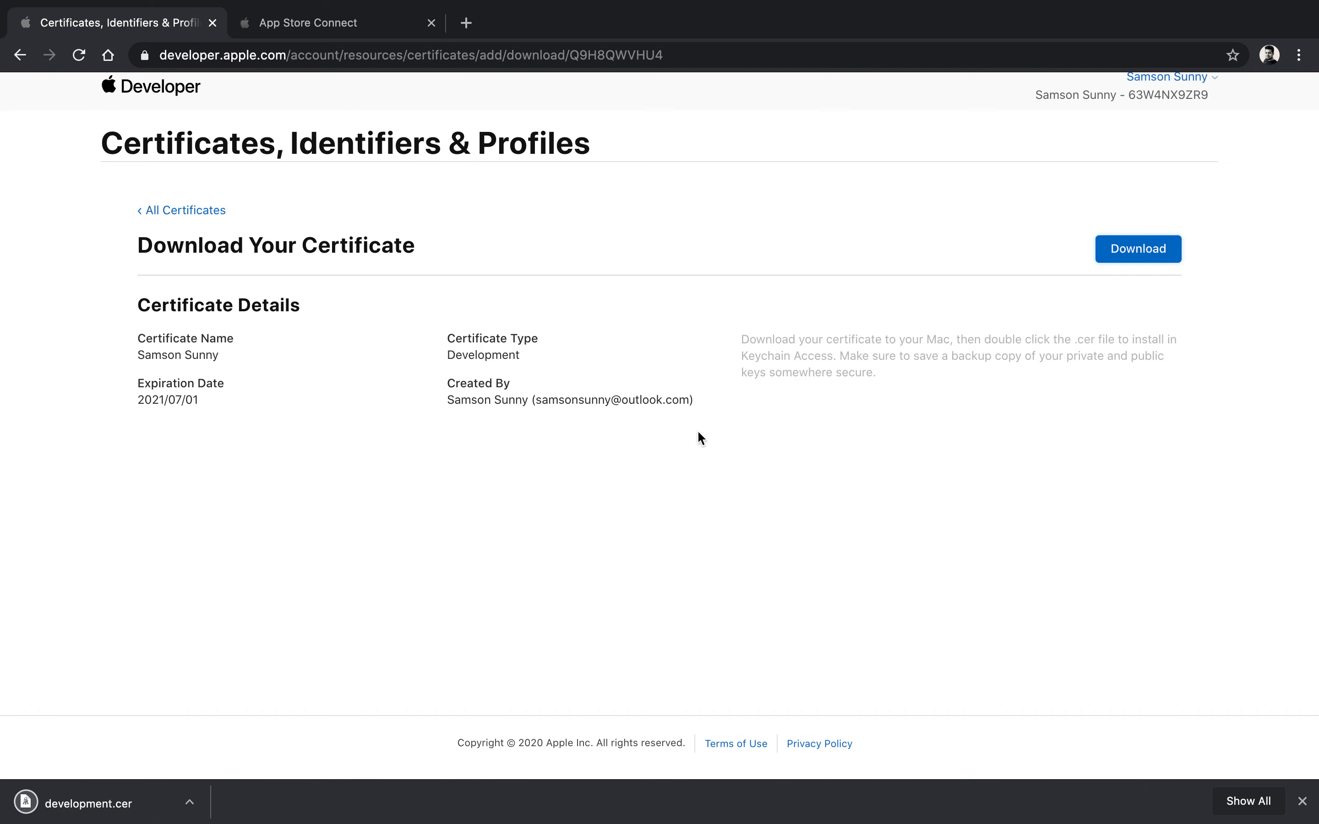
Step: Open development.cer from the Downloads folder to install it into Keychain Access
key("ctrl+Left")
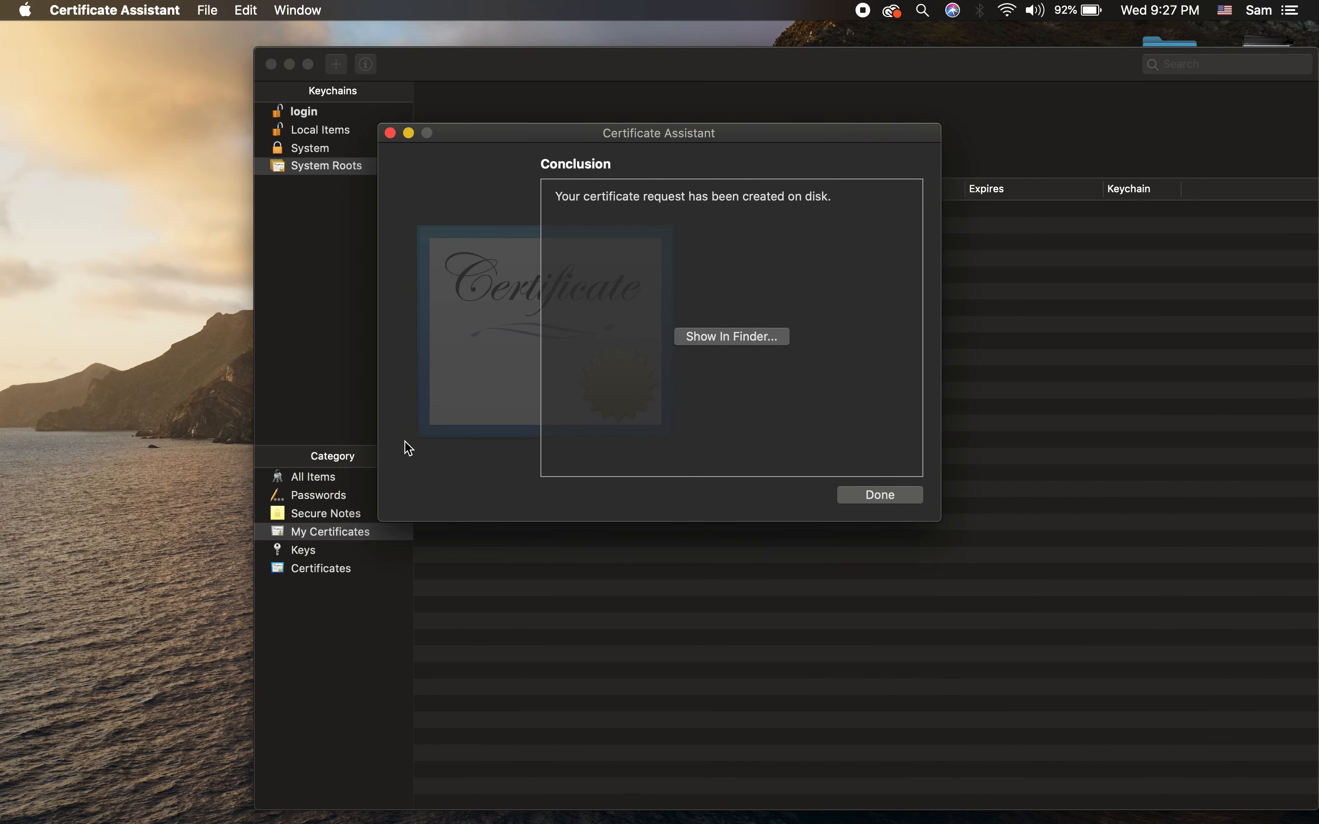
left_click(313, 375)
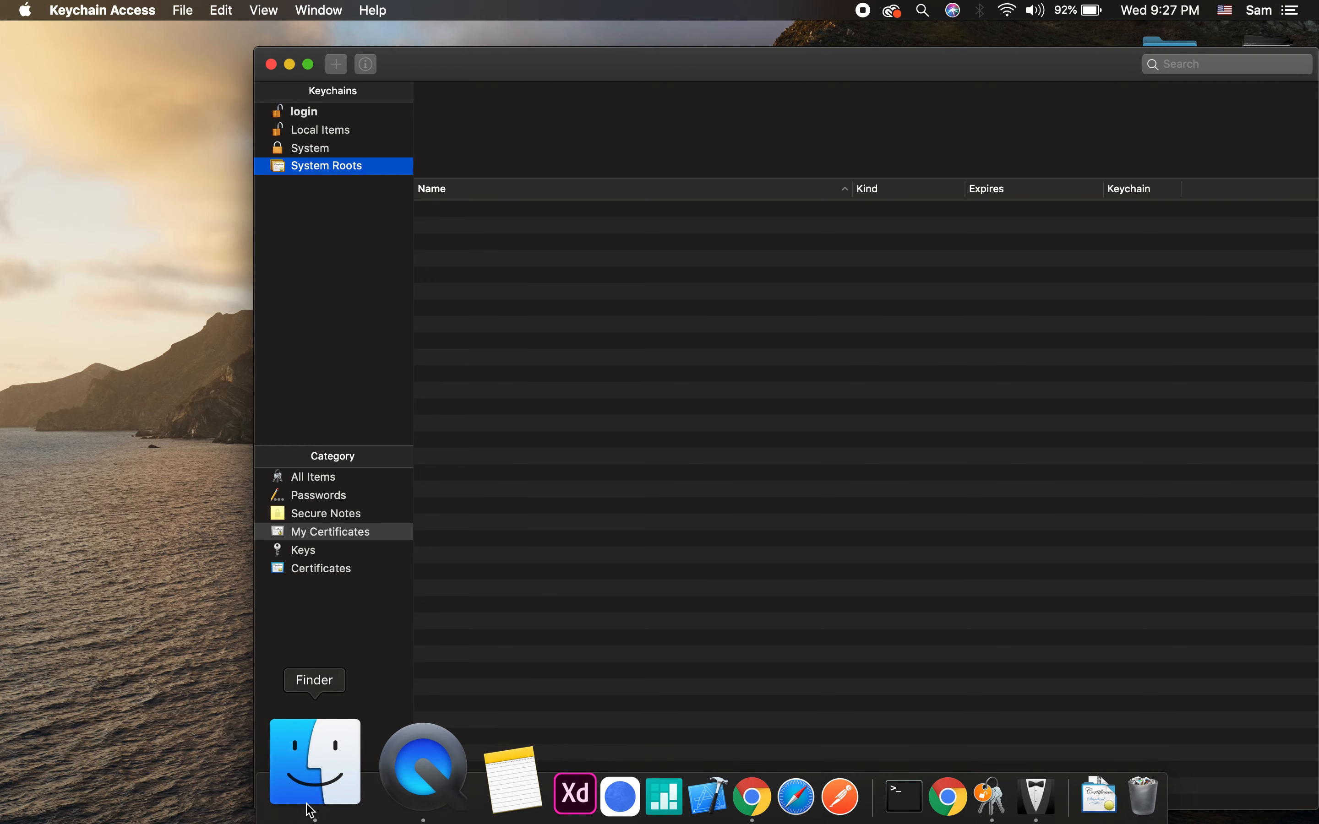
left_click(309, 796)
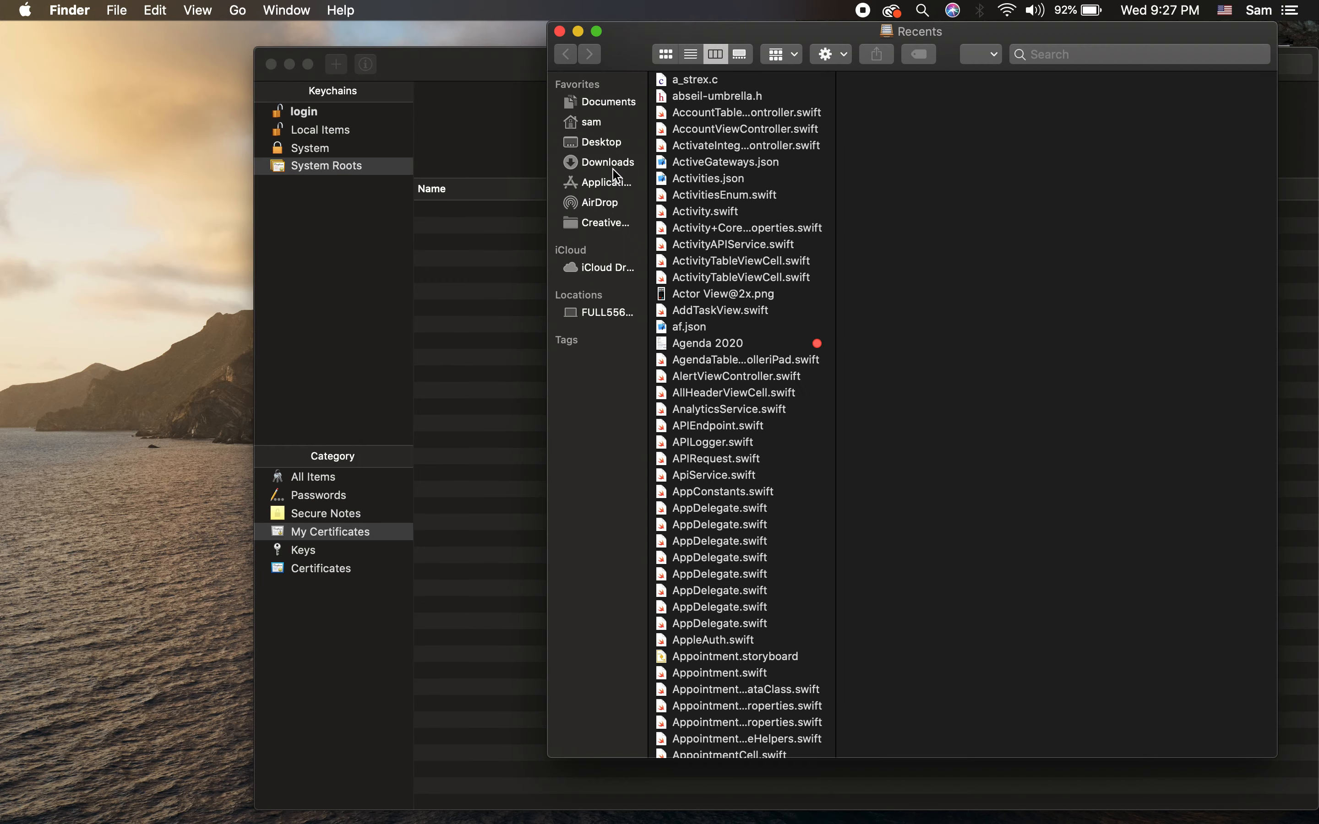
left_click(614, 164)
left_click(770, 111)
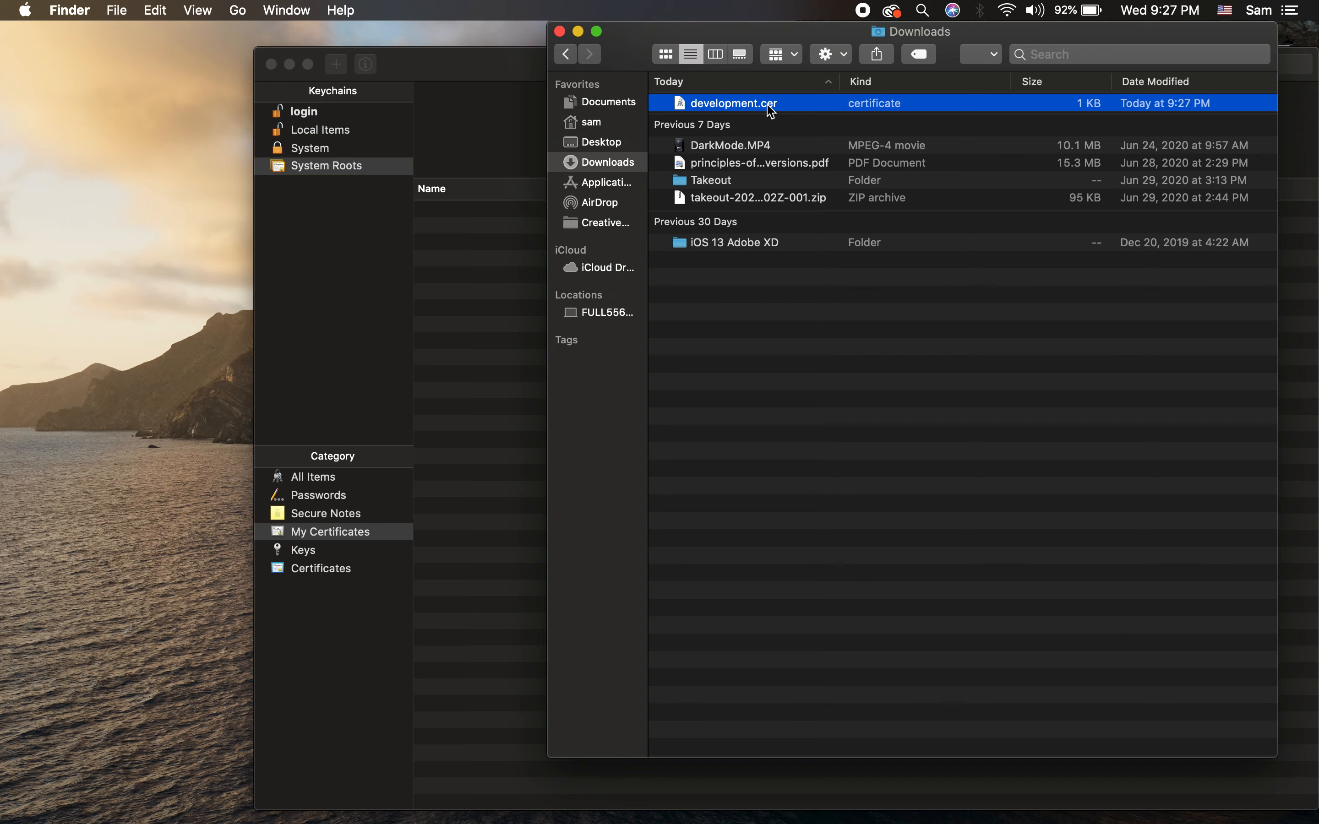
double_click(771, 111)
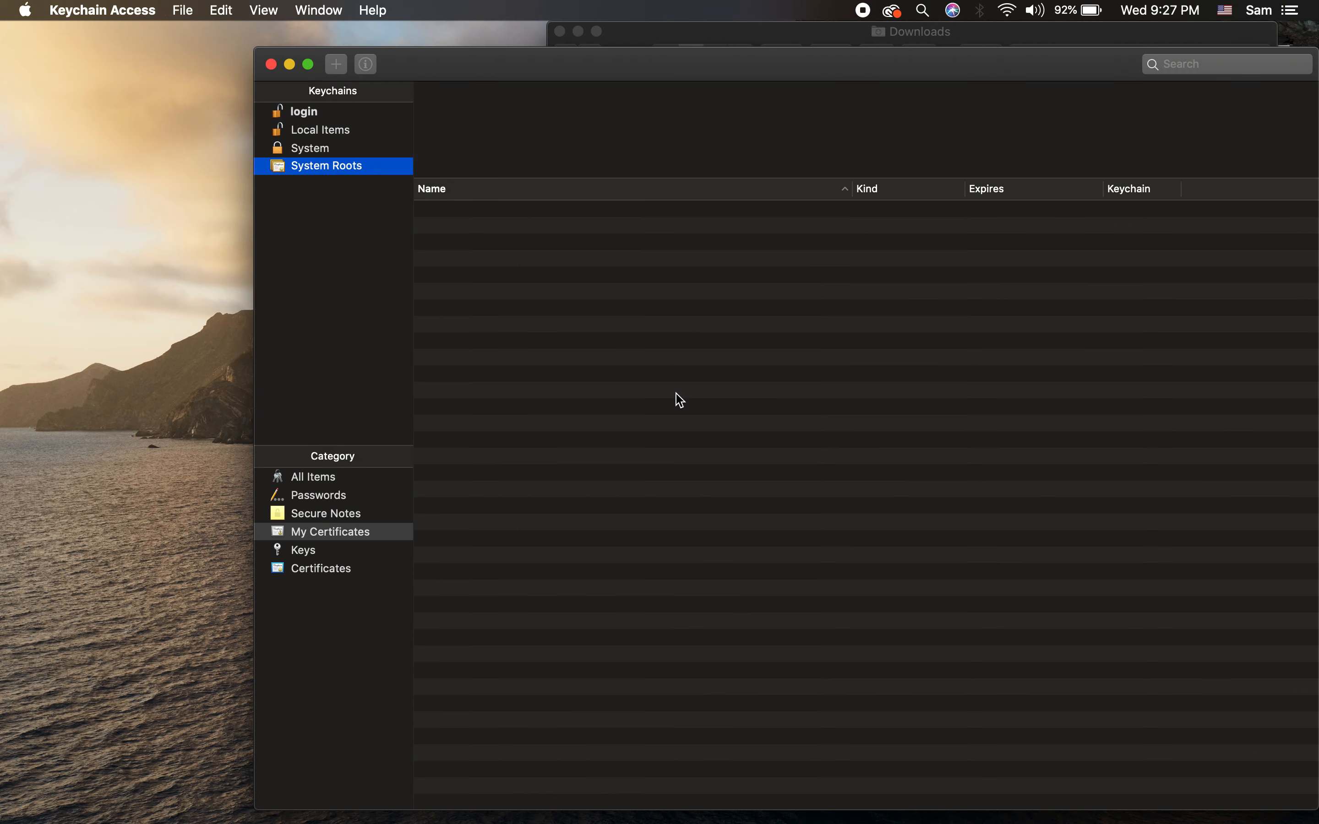
left_click(316, 571)
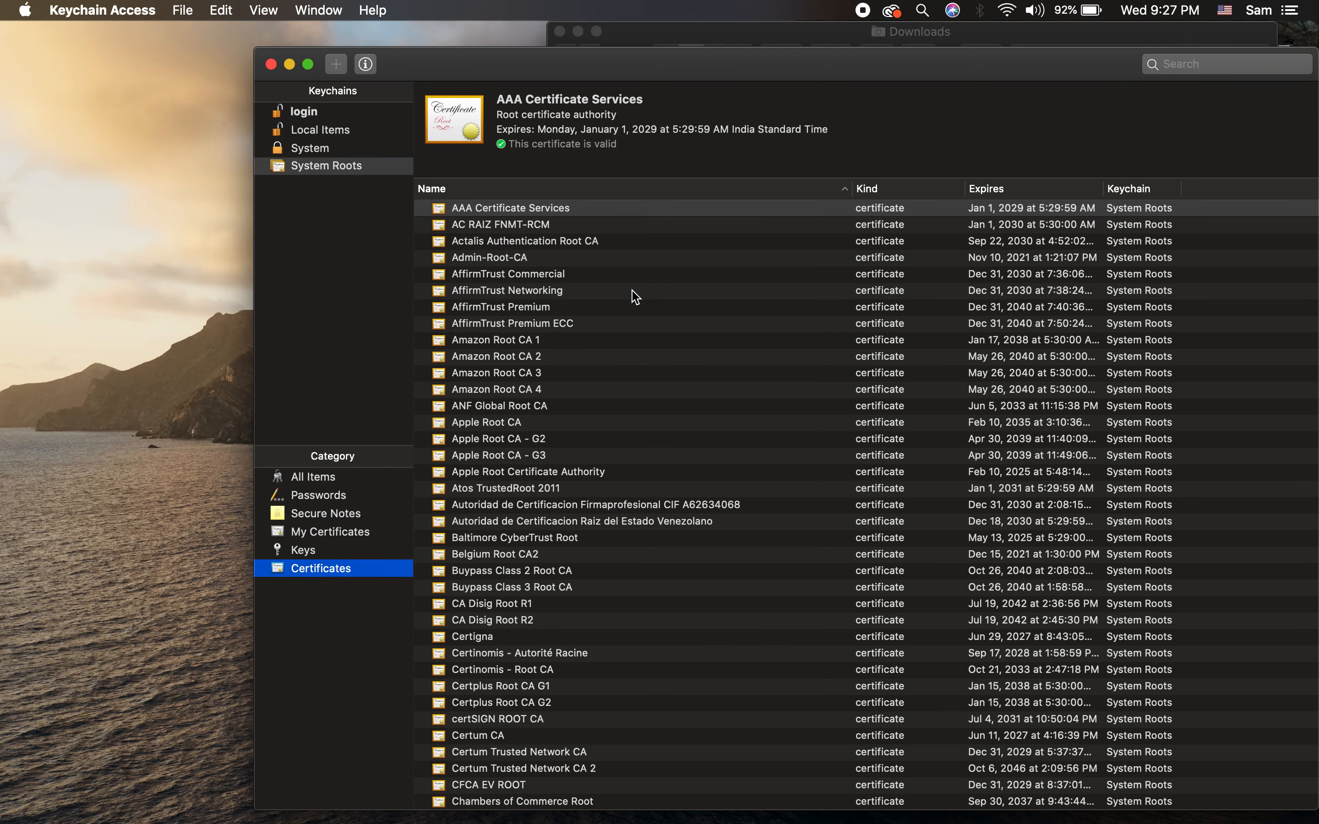
left_click(308, 535)
key("ctrl+Up")
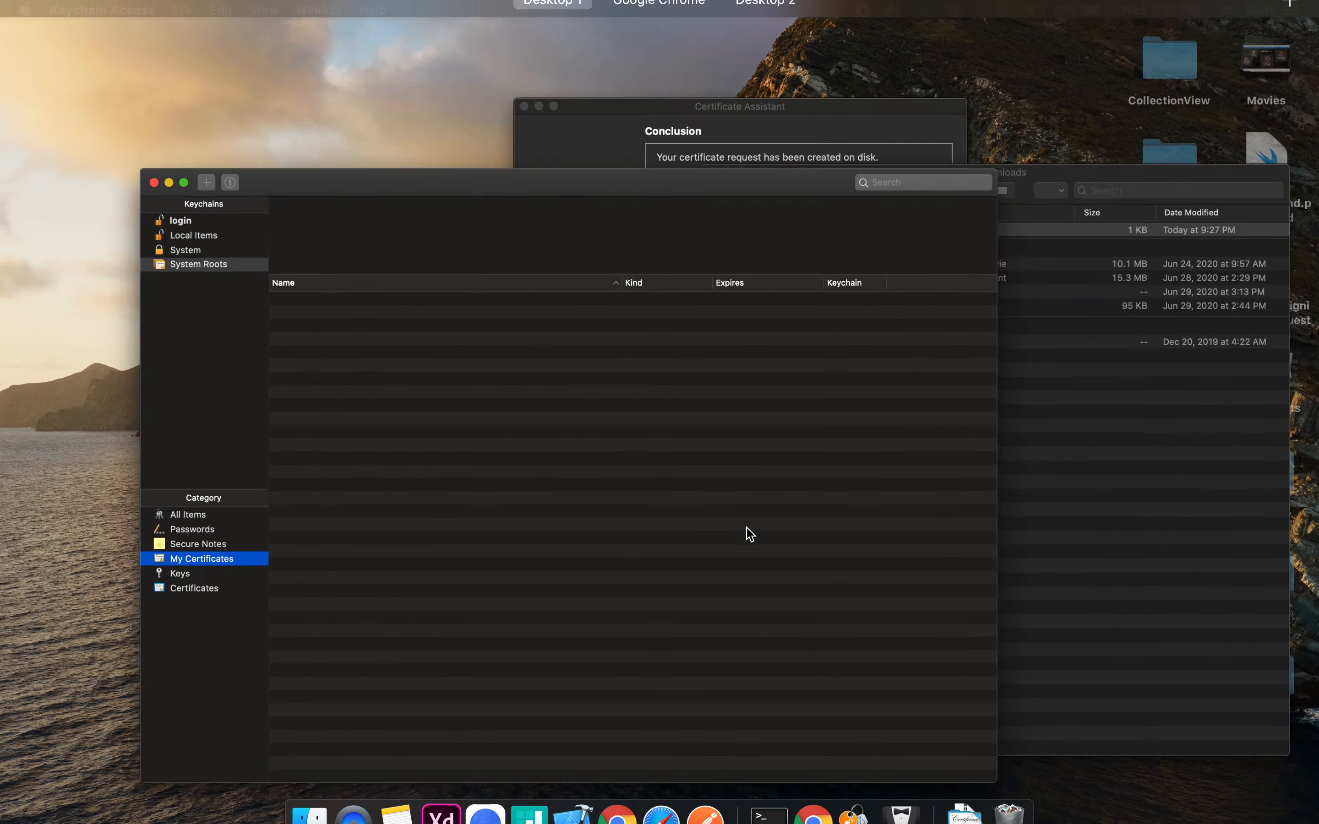
left_click(981, 506)
double_click(745, 107)
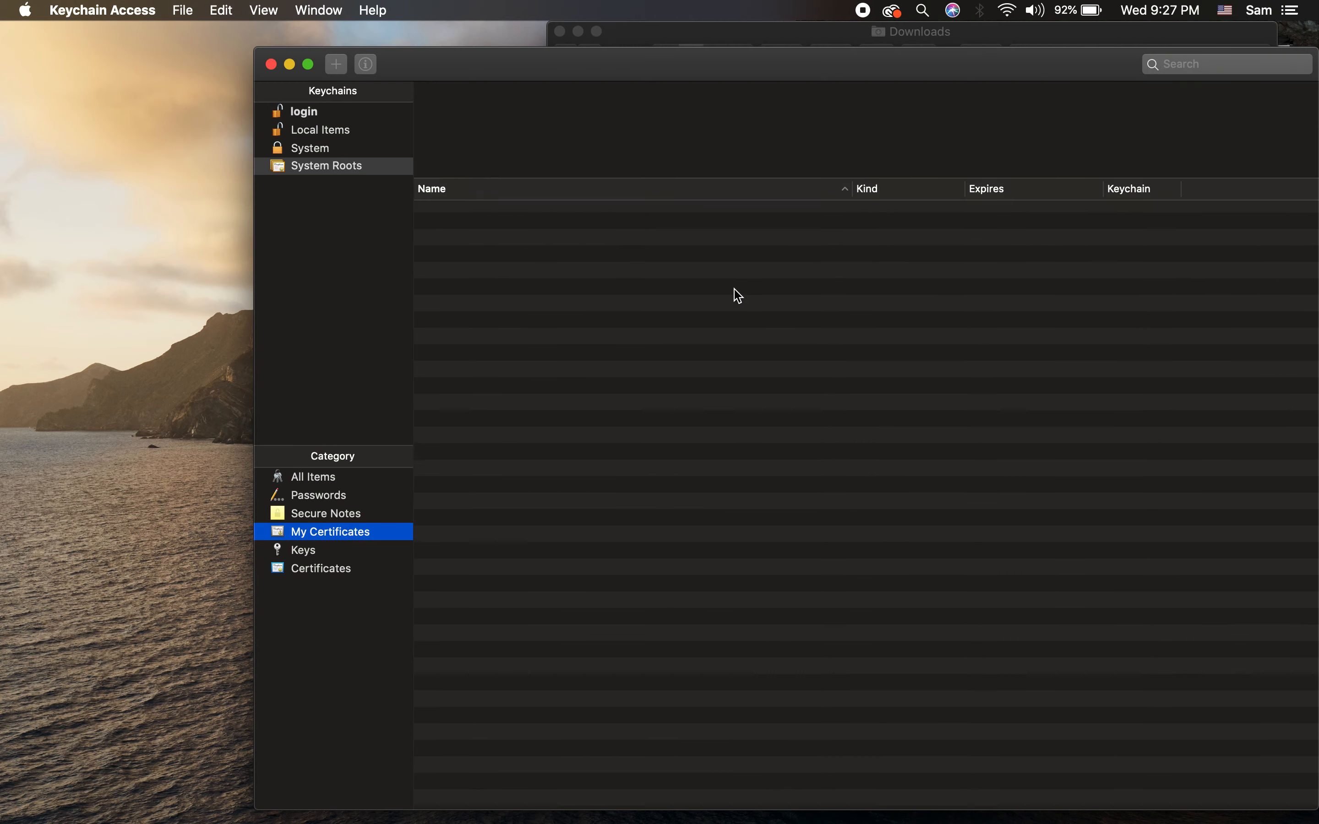
Step: Check login > My Certificates for the Apple Development certificate and its private key
left_click(325, 478)
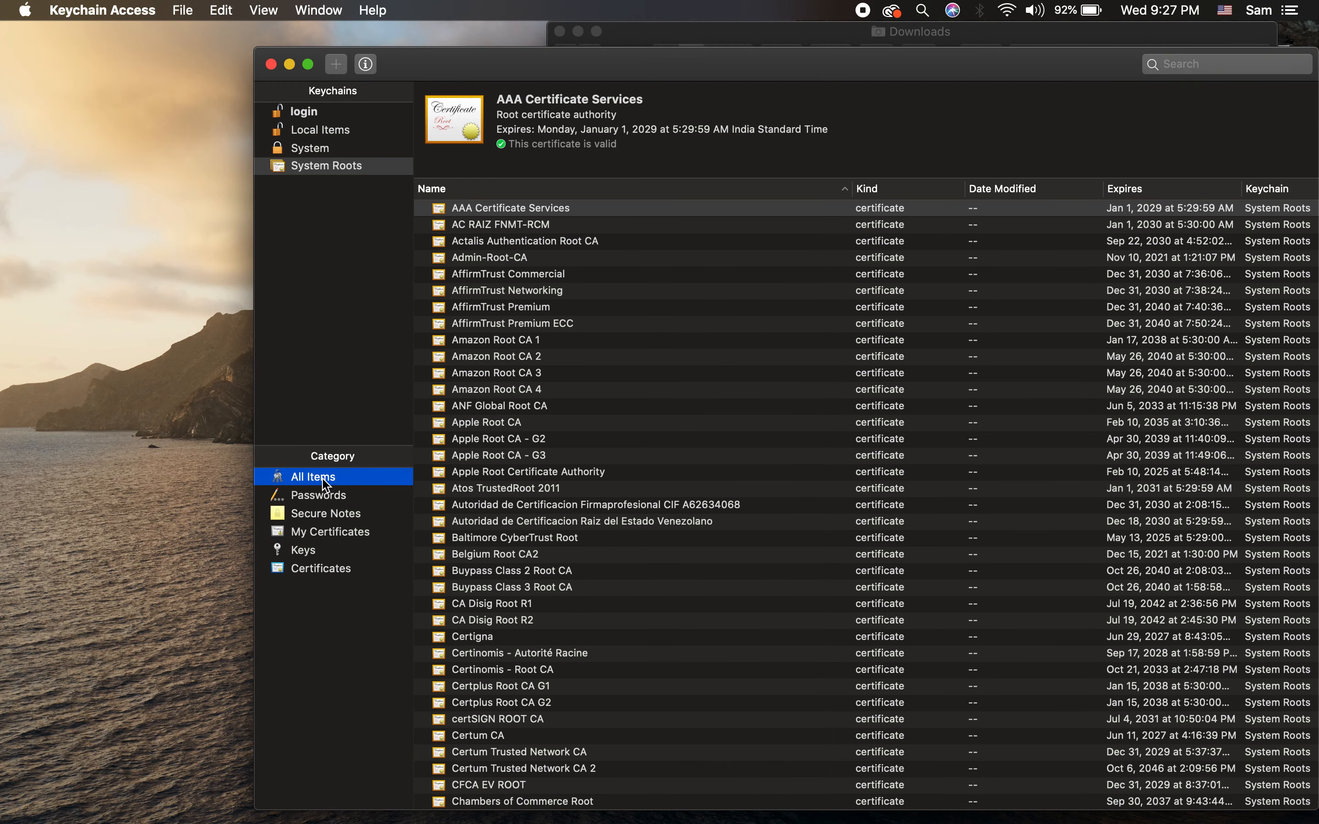
scroll(607, 473, "down", 20)
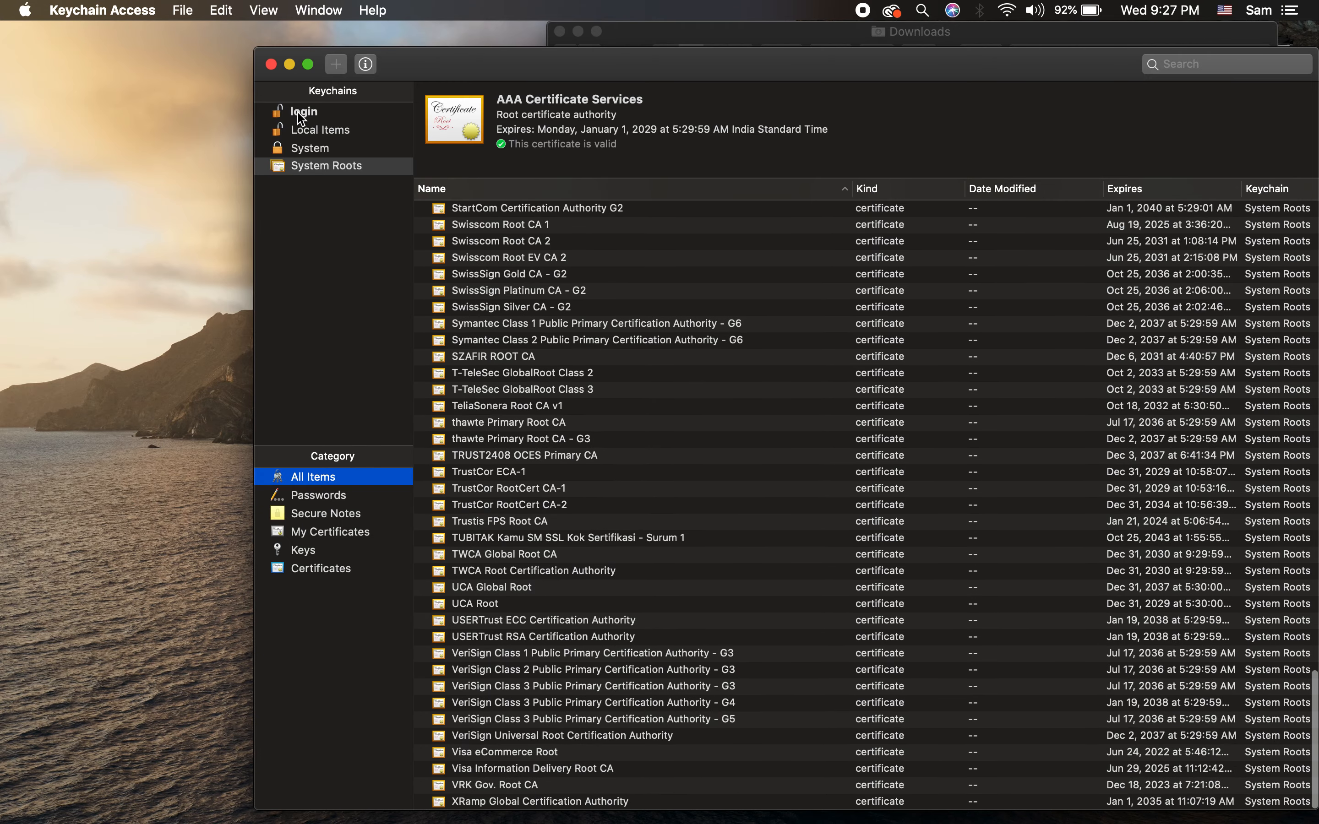
left_click(303, 114)
left_click(322, 517)
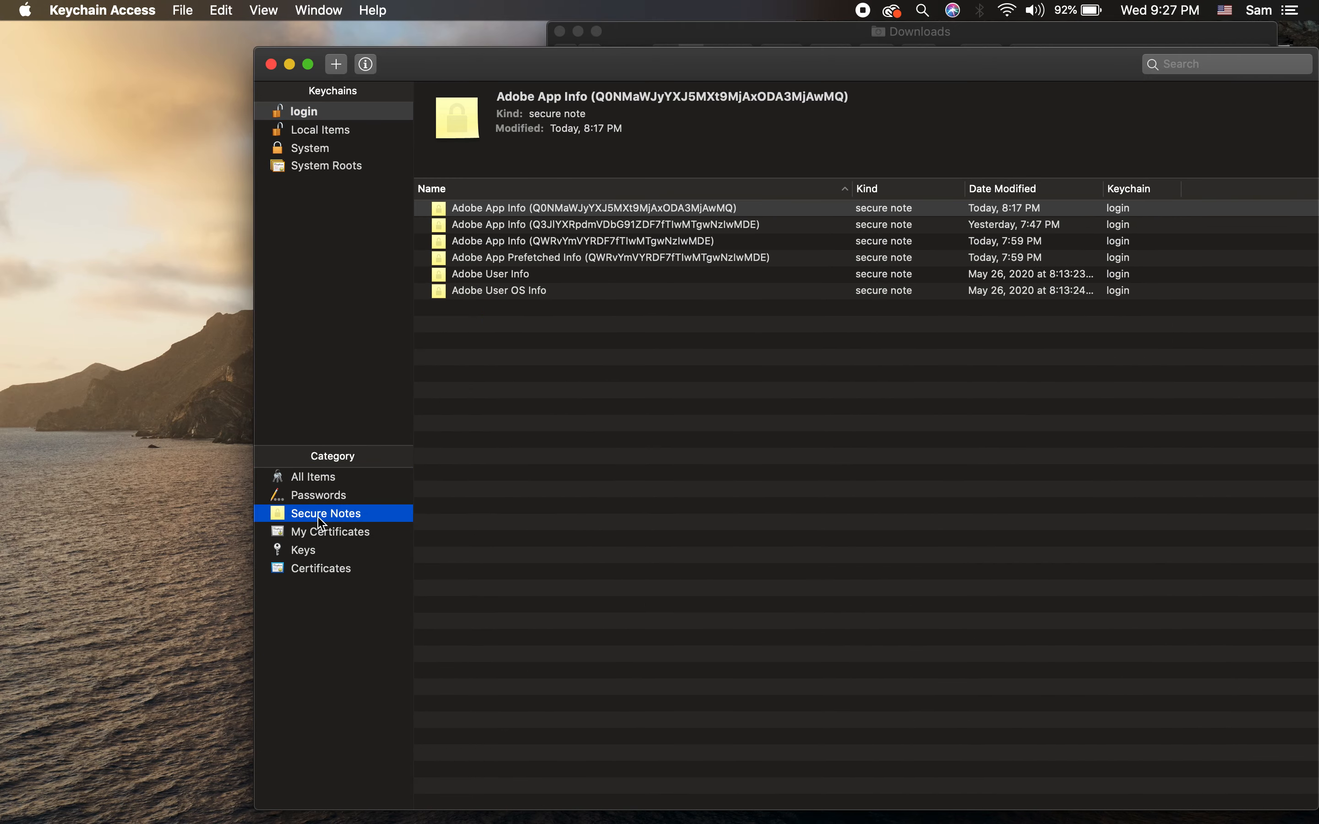
left_click(327, 536)
left_click(548, 437)
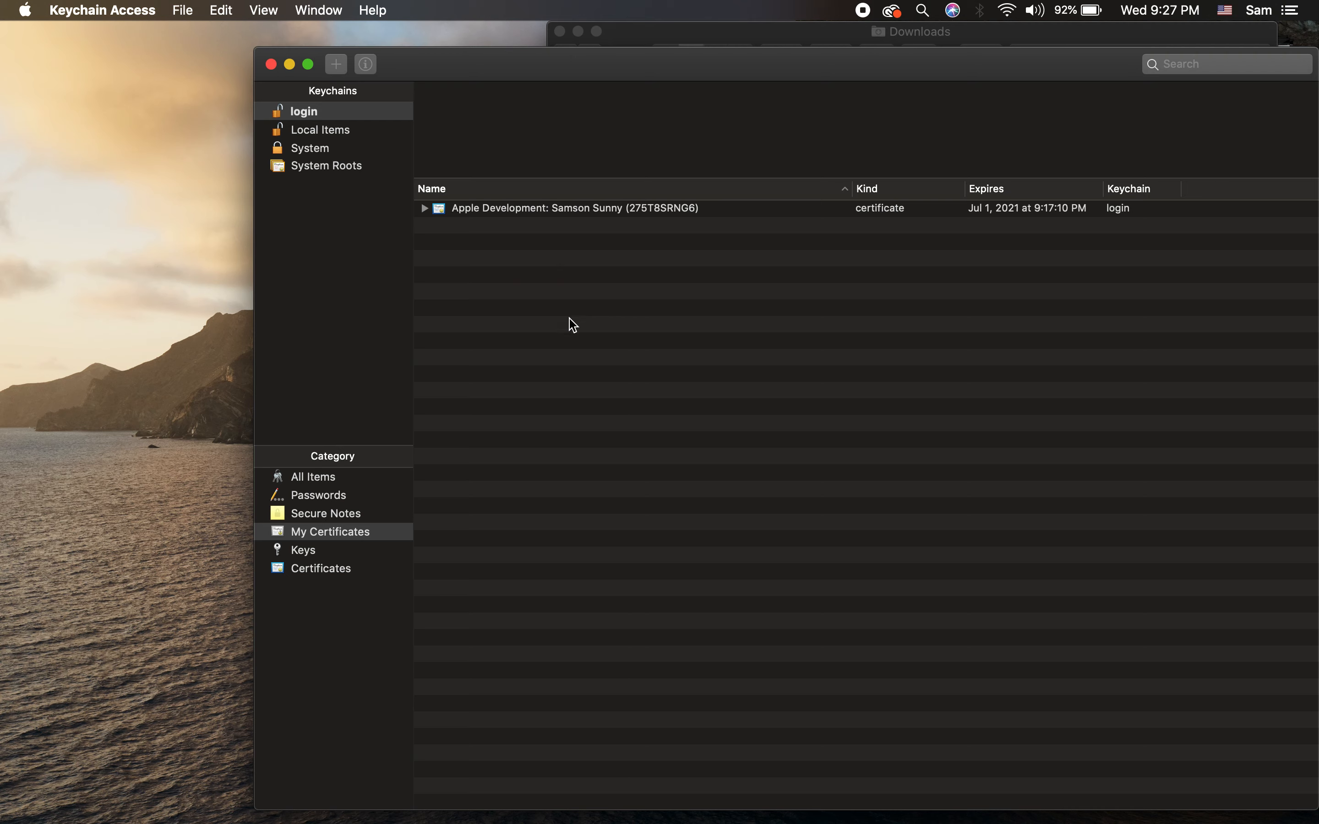
left_click(568, 208)
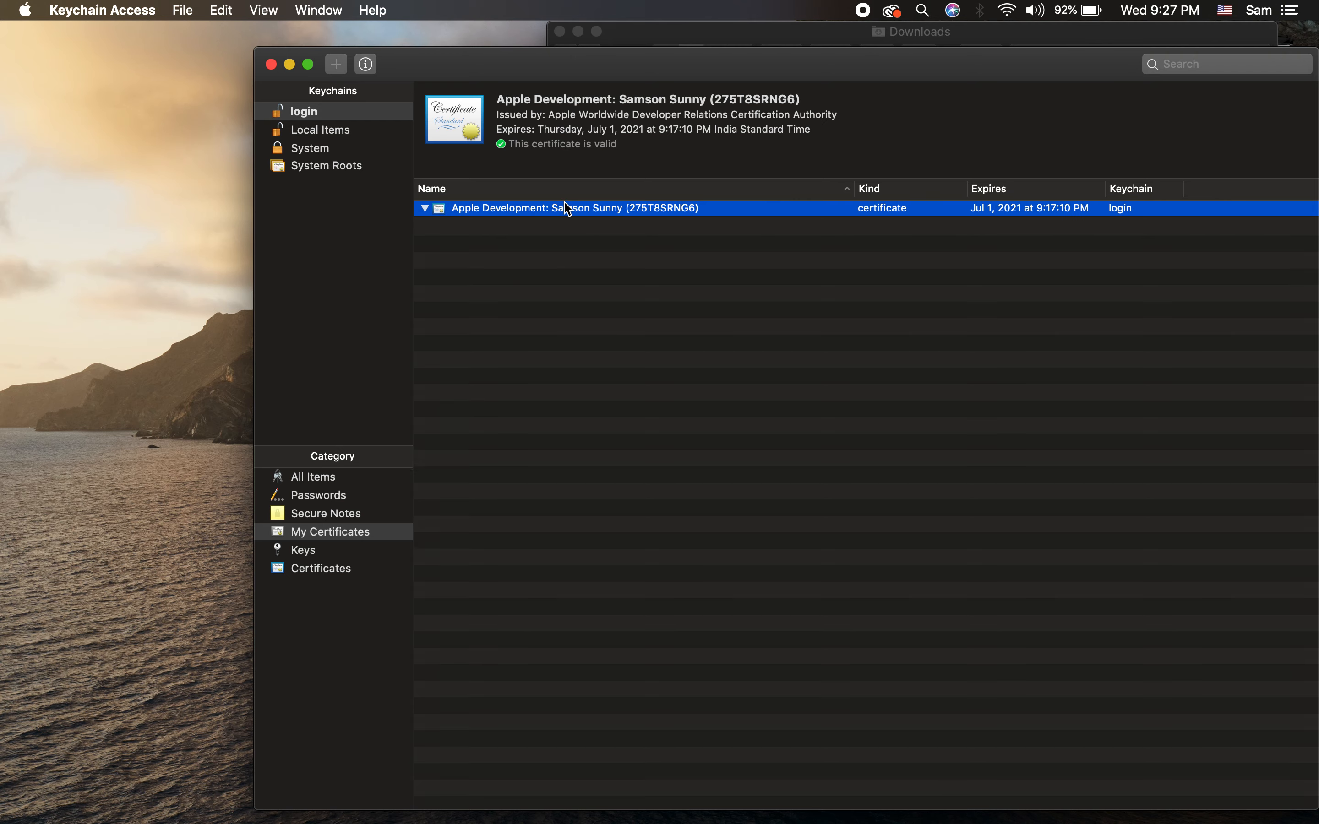
key("Right")
key("Down")
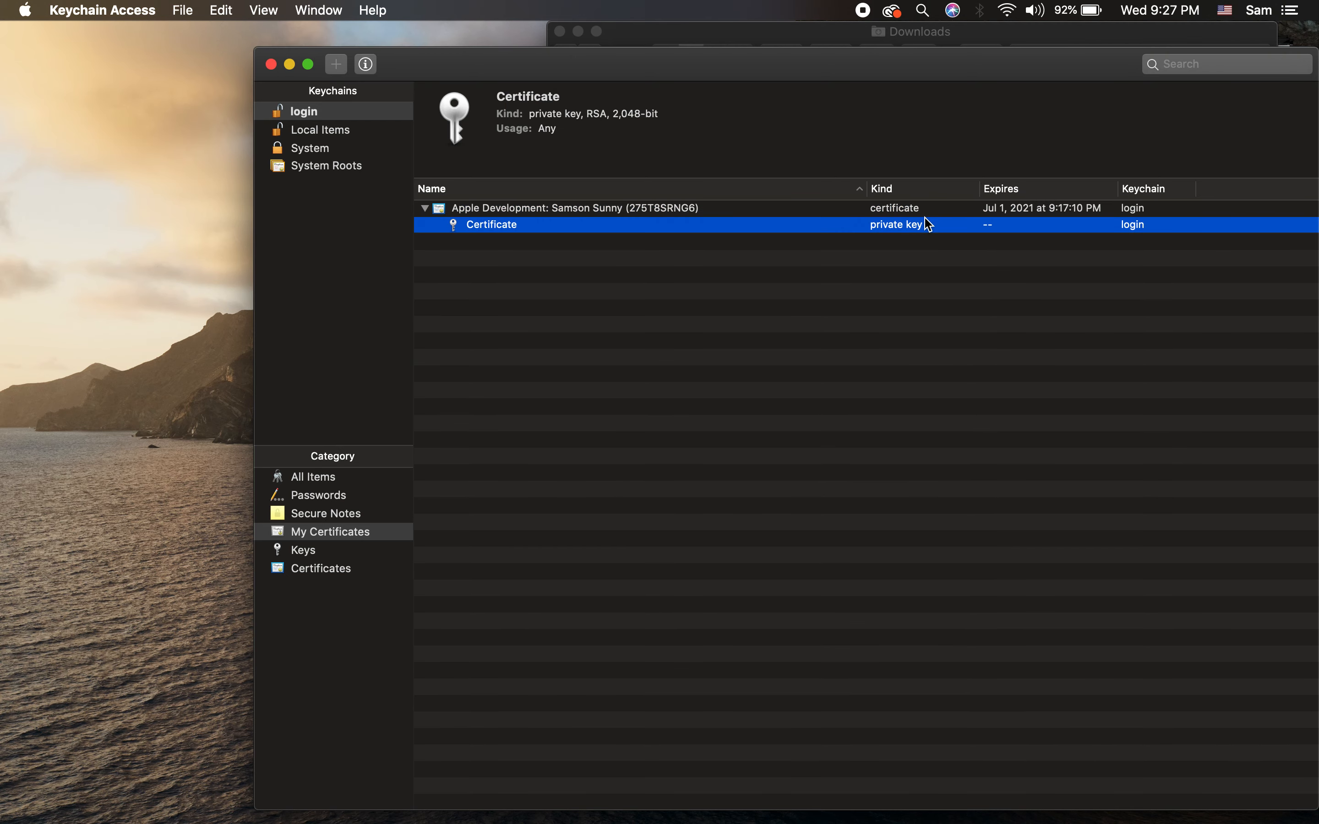
left_click(887, 389)
left_click(425, 208)
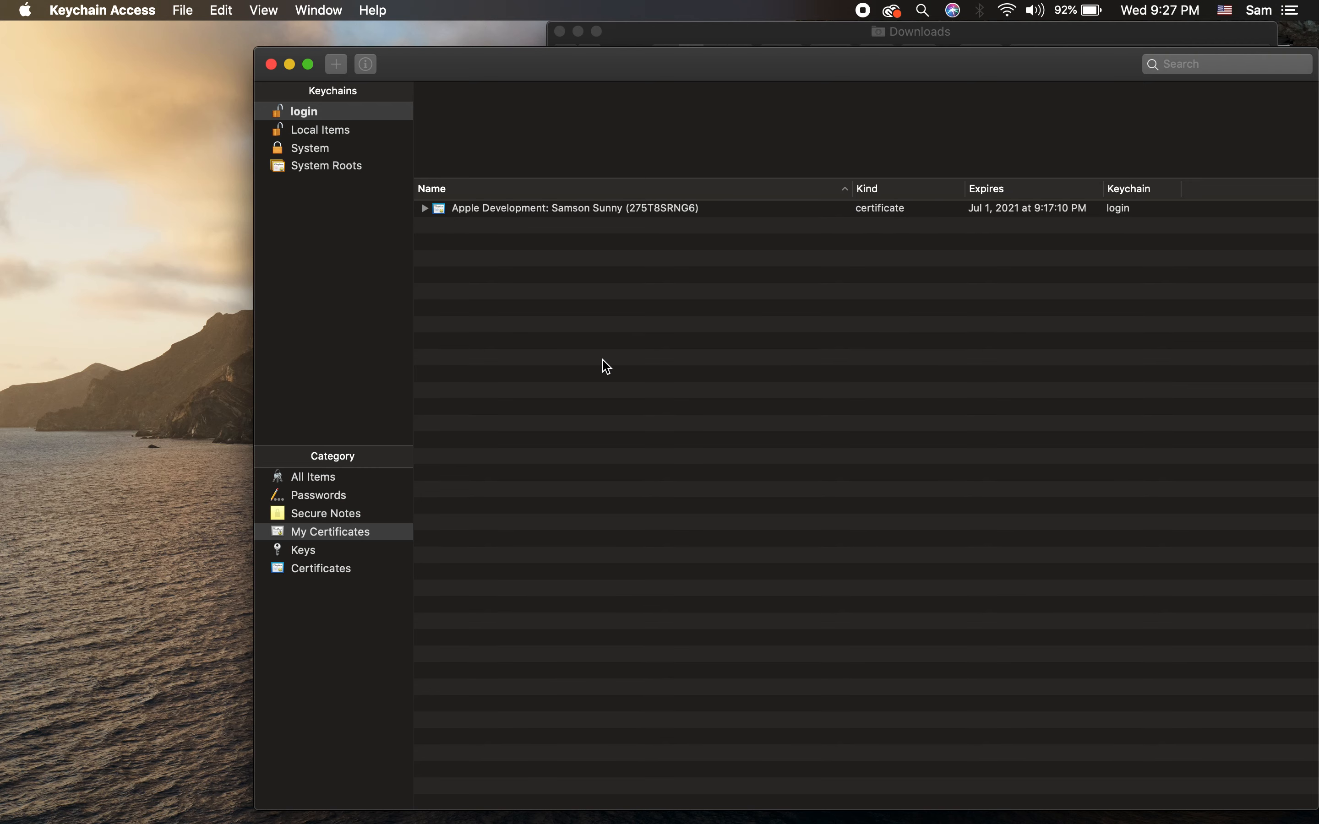
key("ctrl+Right")
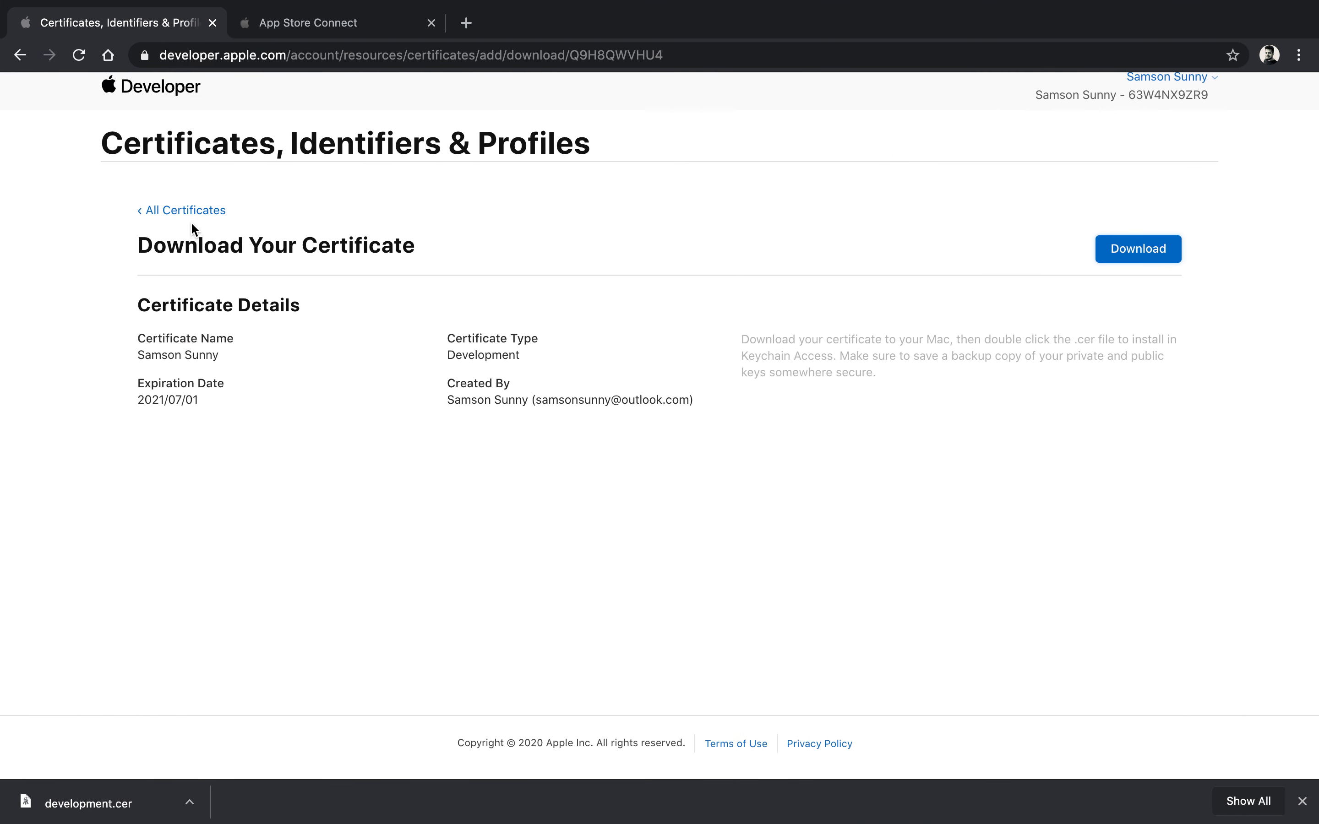
Step: Start registering a new App ID of type App from the Identifiers list
left_click(193, 212)
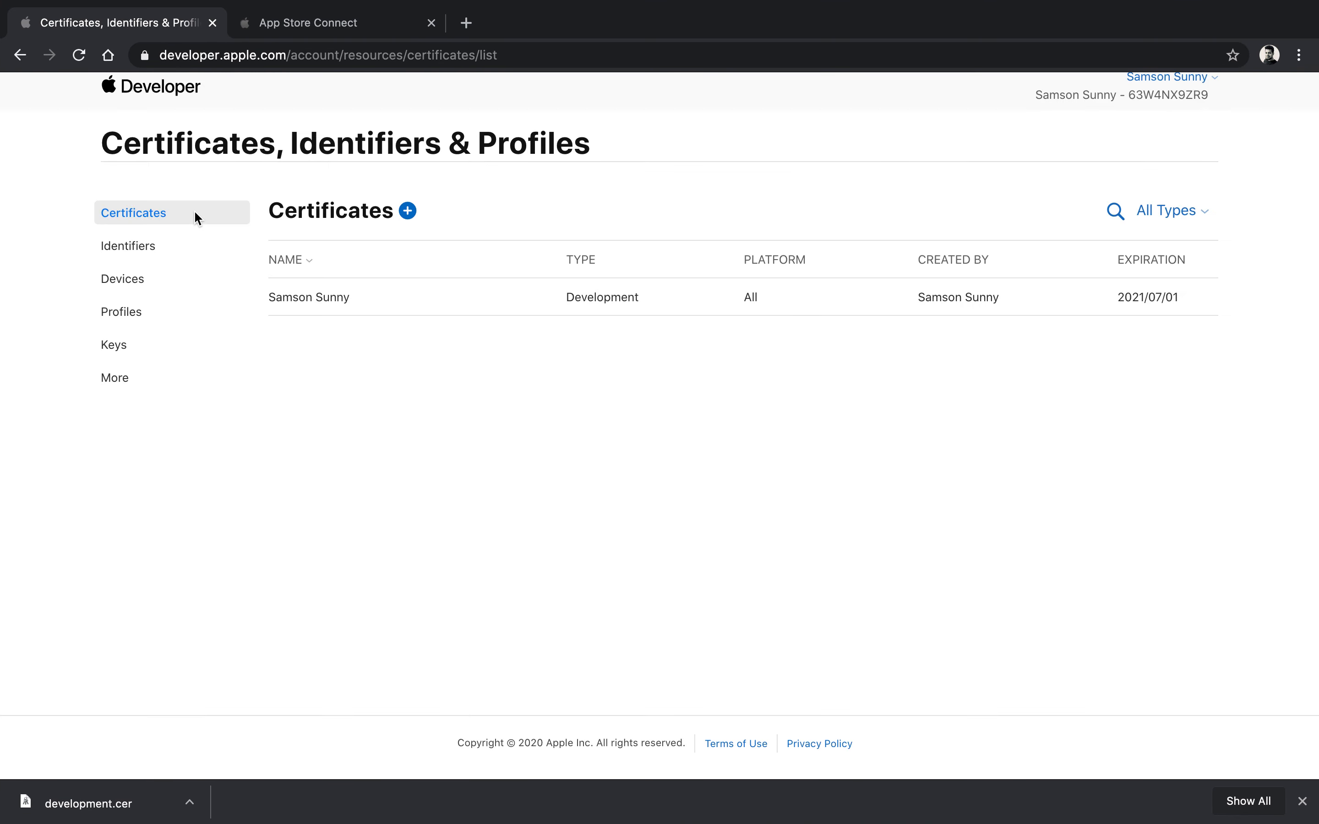
left_click(151, 254)
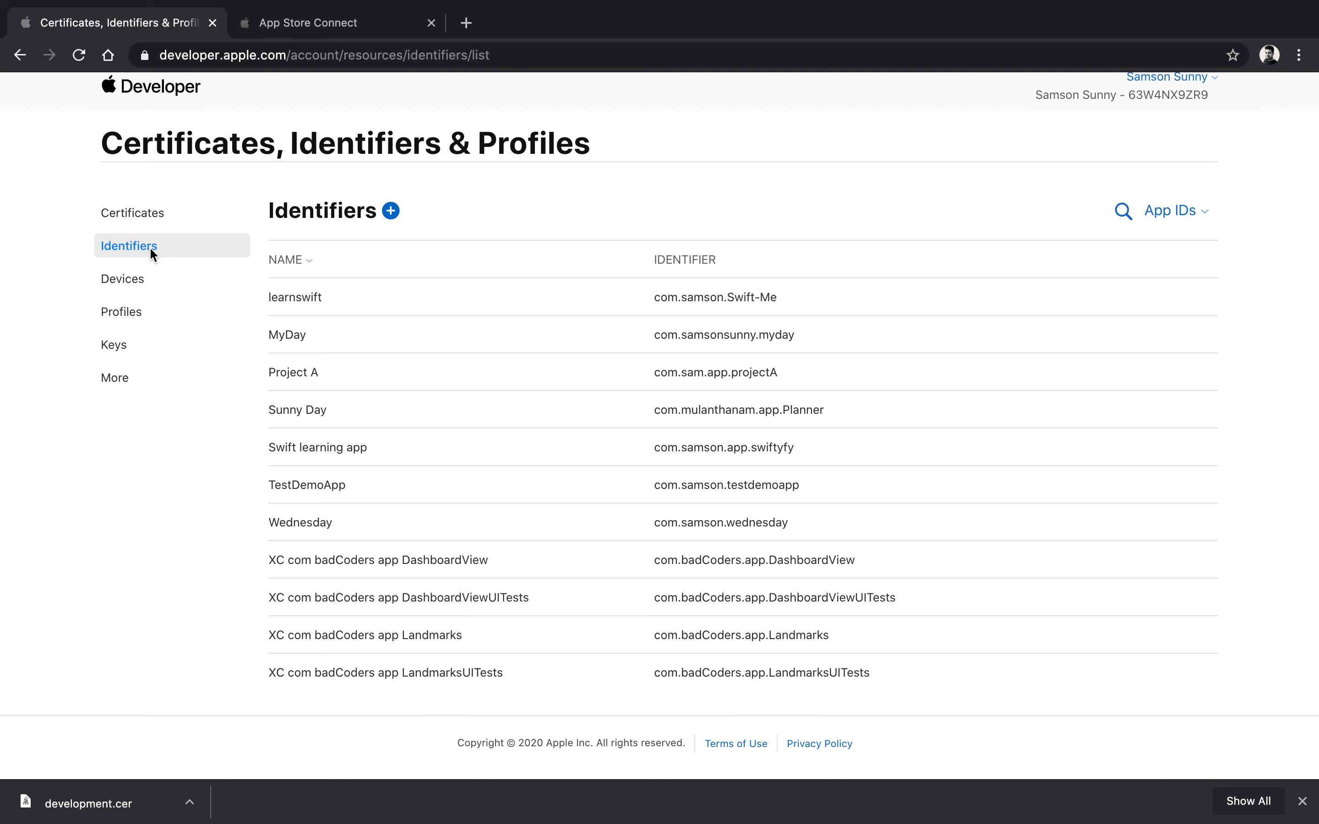
left_click(393, 211)
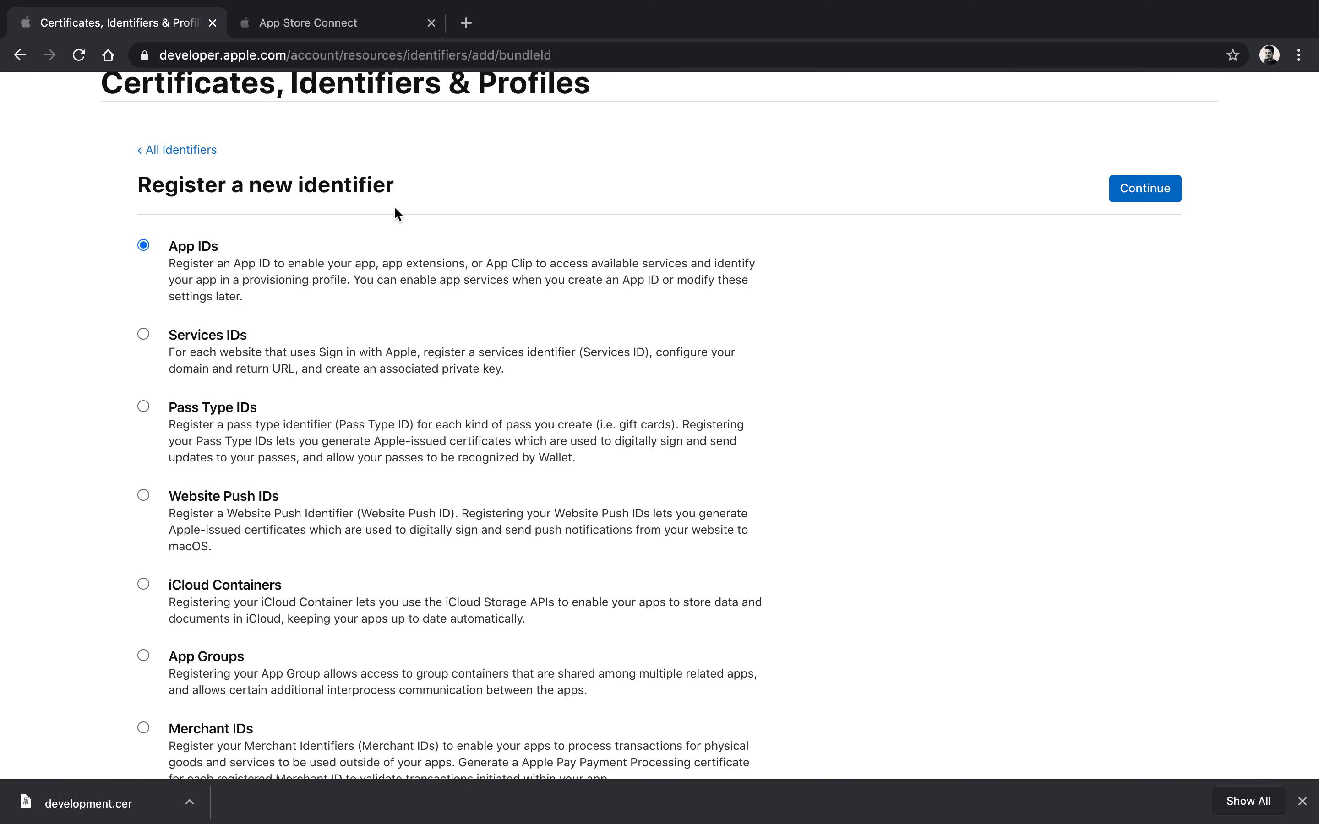
left_click(1142, 189)
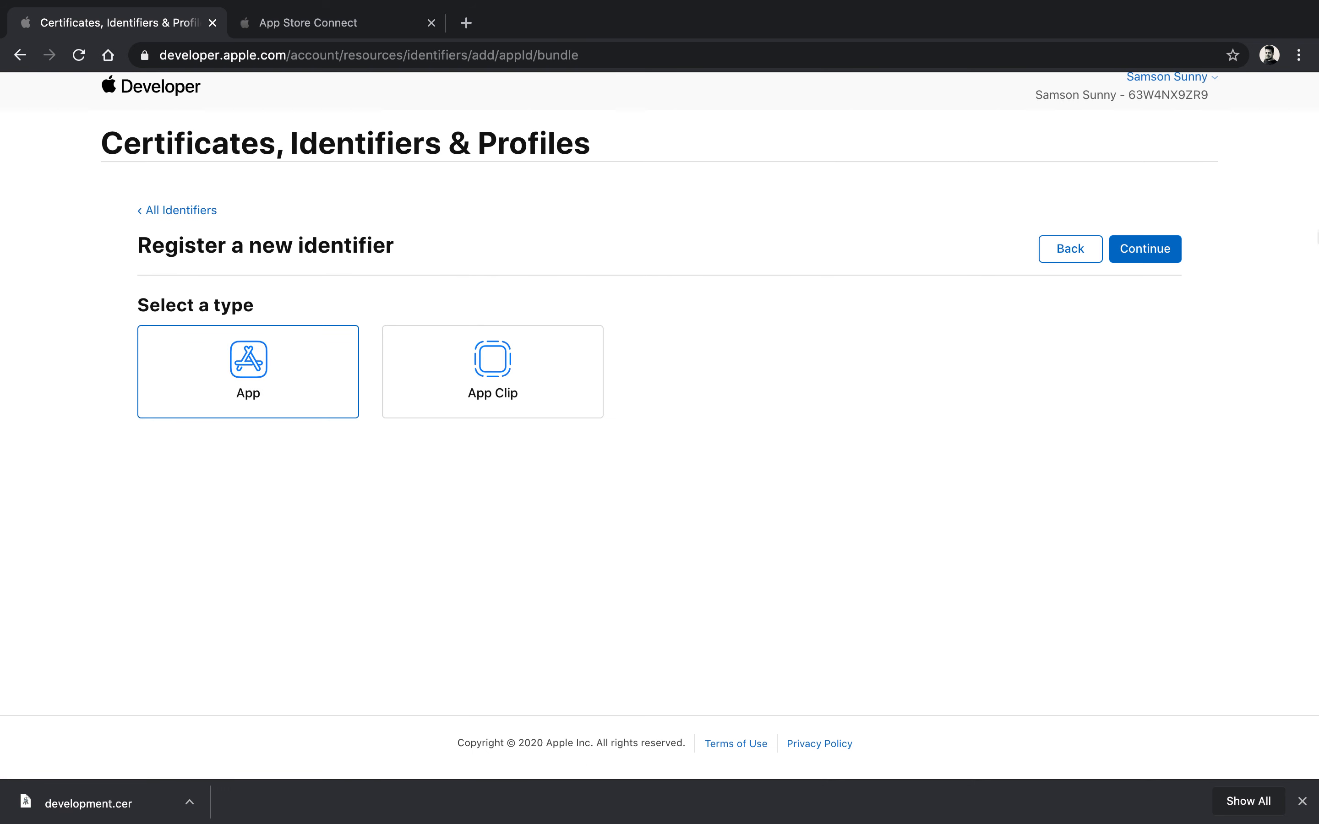
left_click(1173, 248)
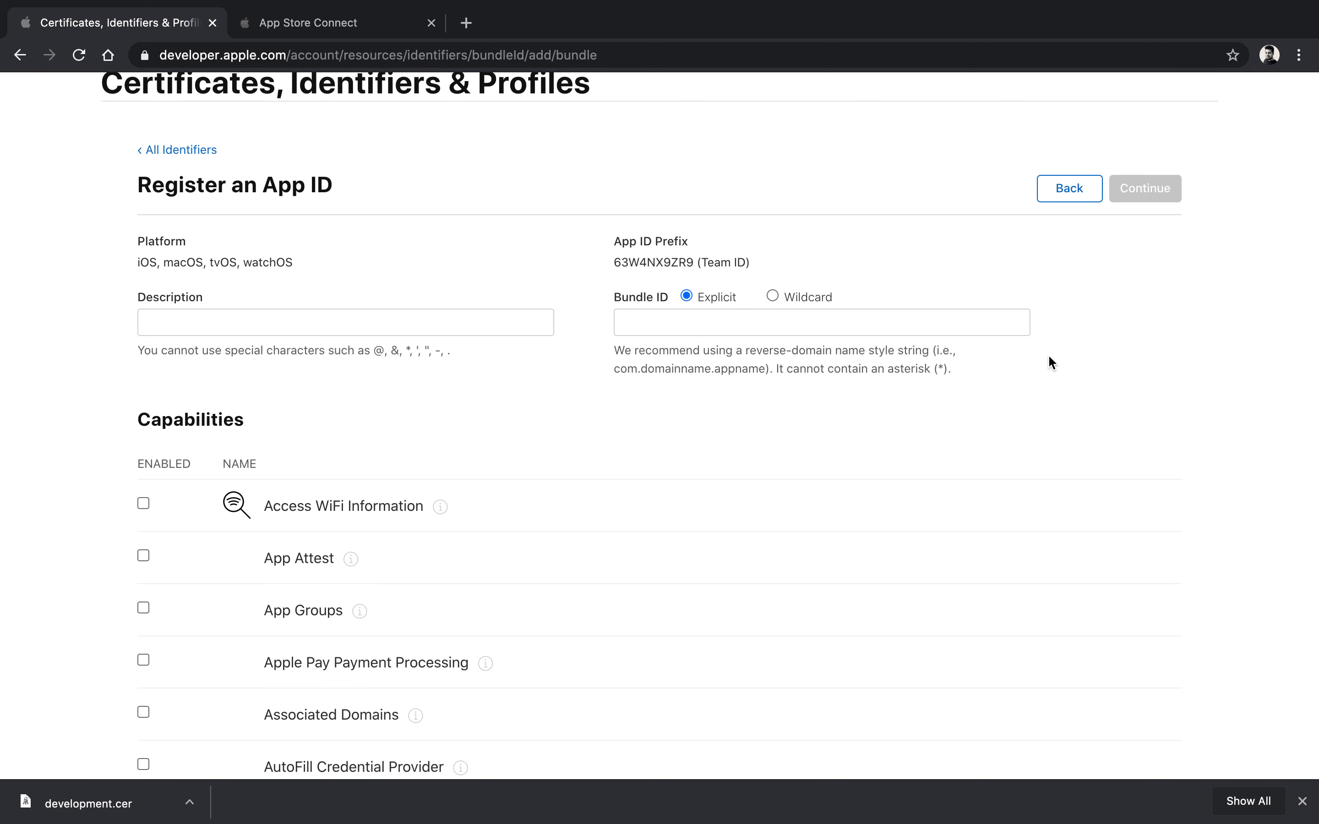
Step: Enter FaceNote as the App ID description
scroll(82, 257, "down", 1)
left_click(250, 330)
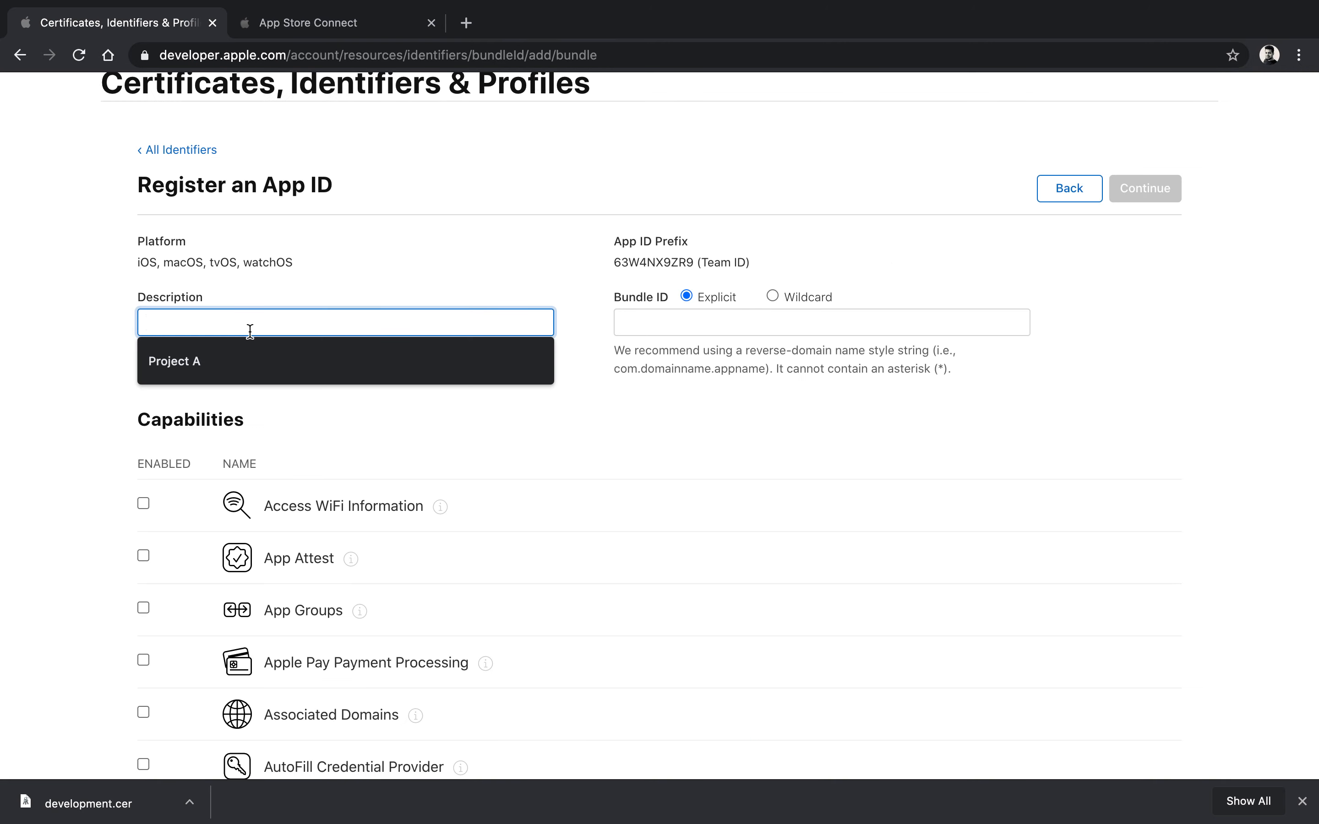
type("D")
key("BackSpace")
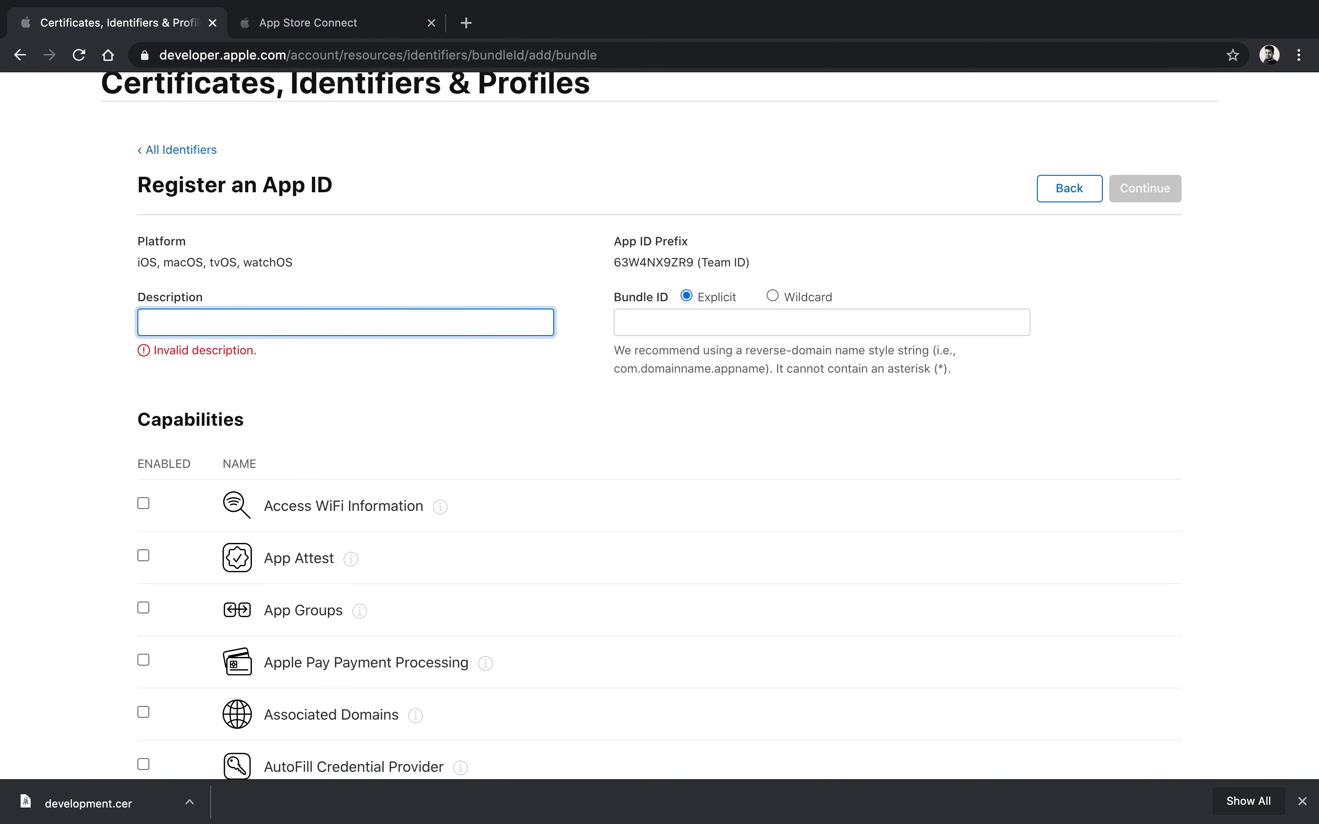
type("FaceNote")
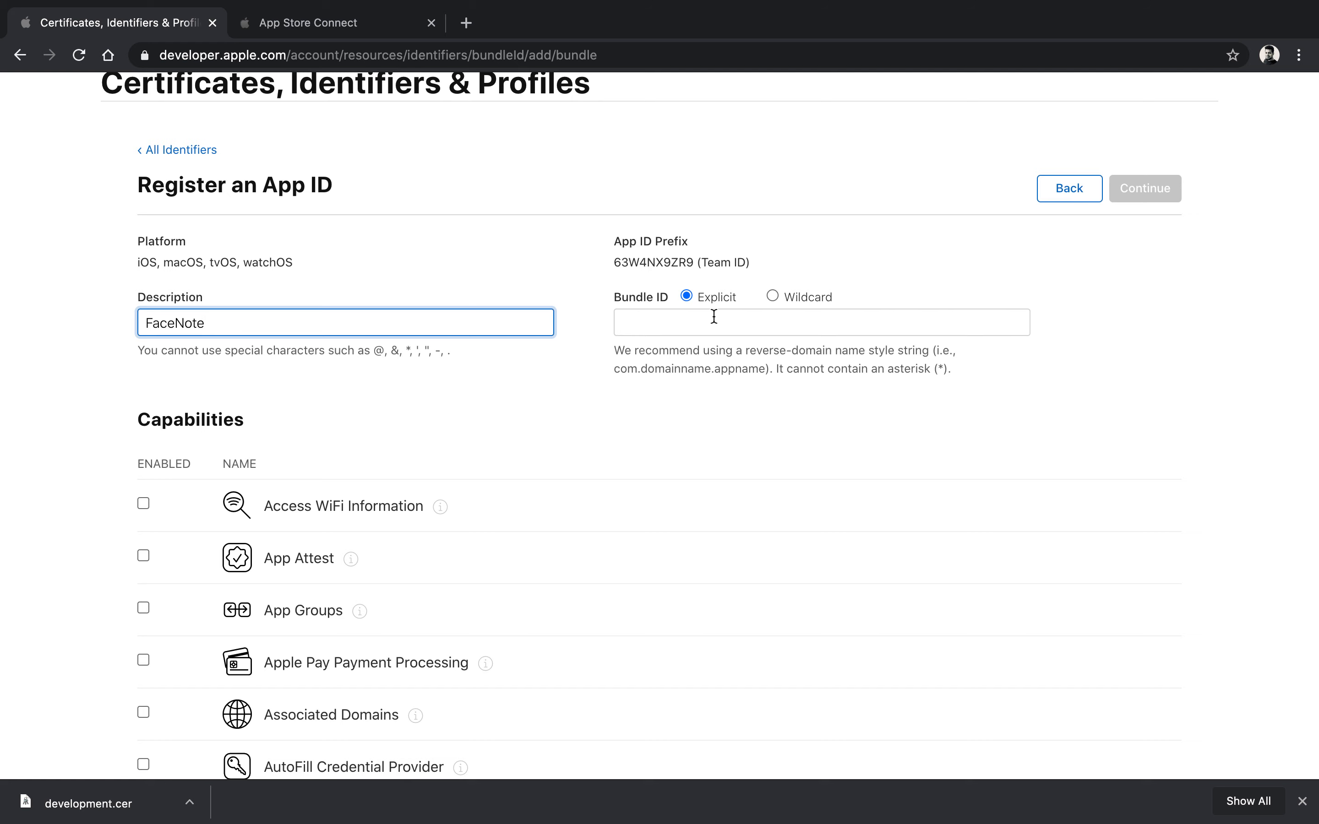
left_click(714, 316)
left_click(284, 325)
key("ctrl+Left")
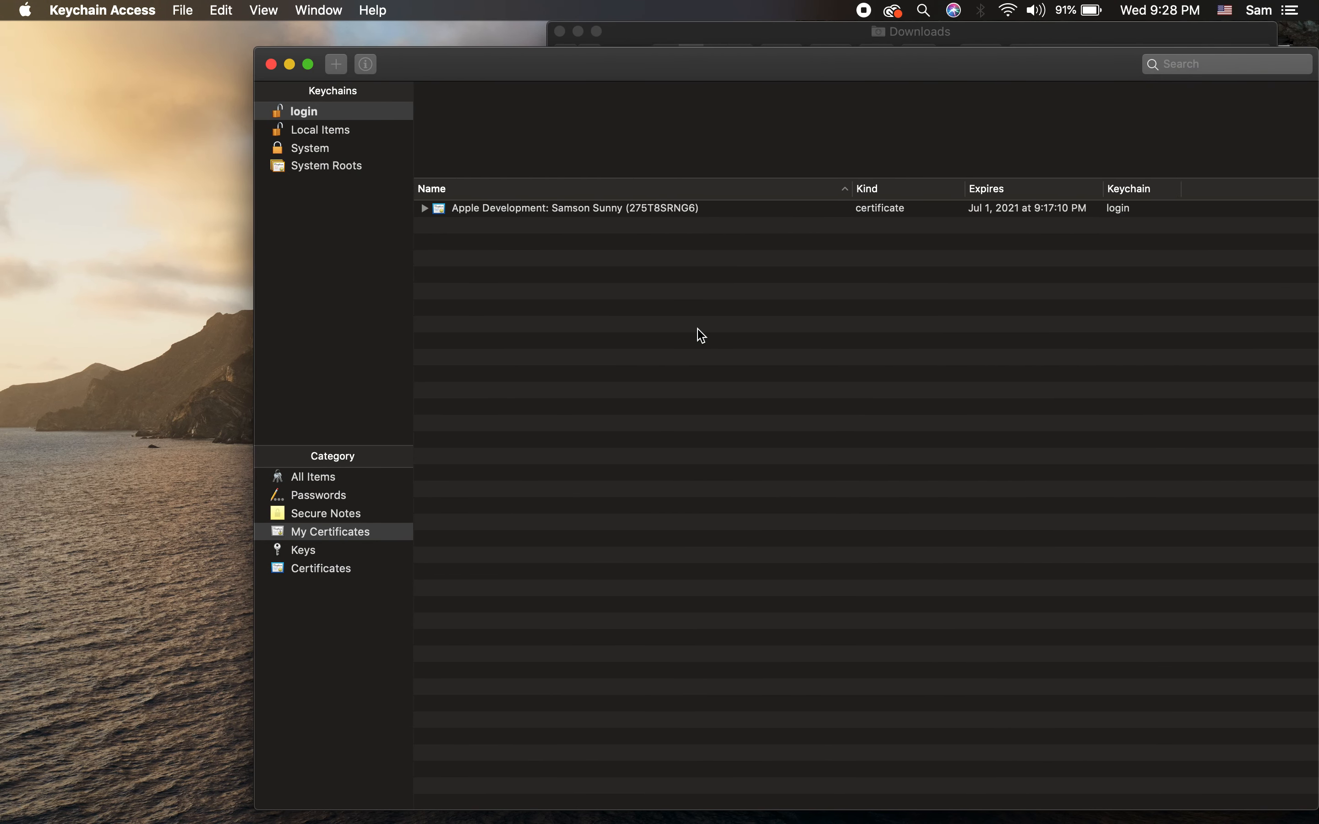
Step: Launch Xcode and start a new project from the Single View App template
left_click(128, 339)
key("super+space")
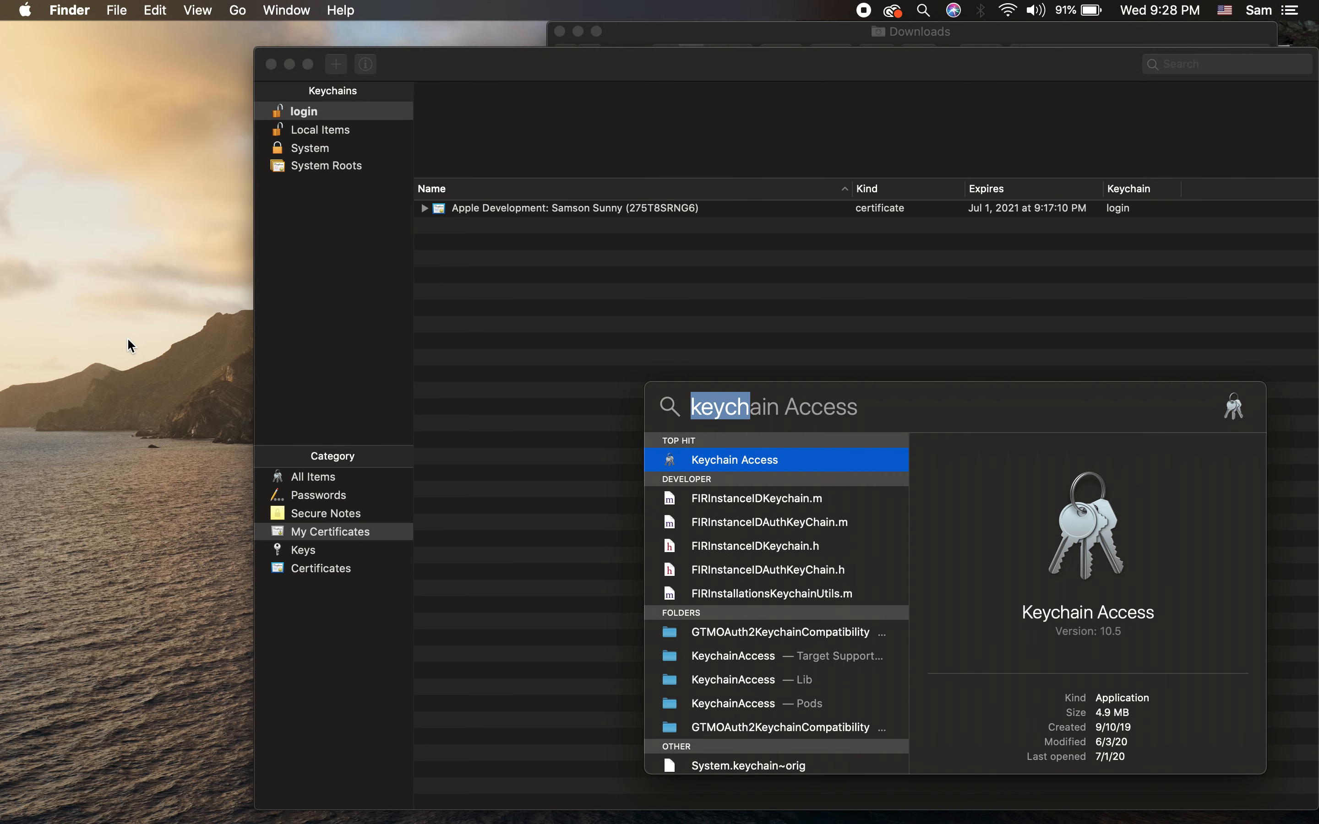
key("BackSpace")
type("xc")
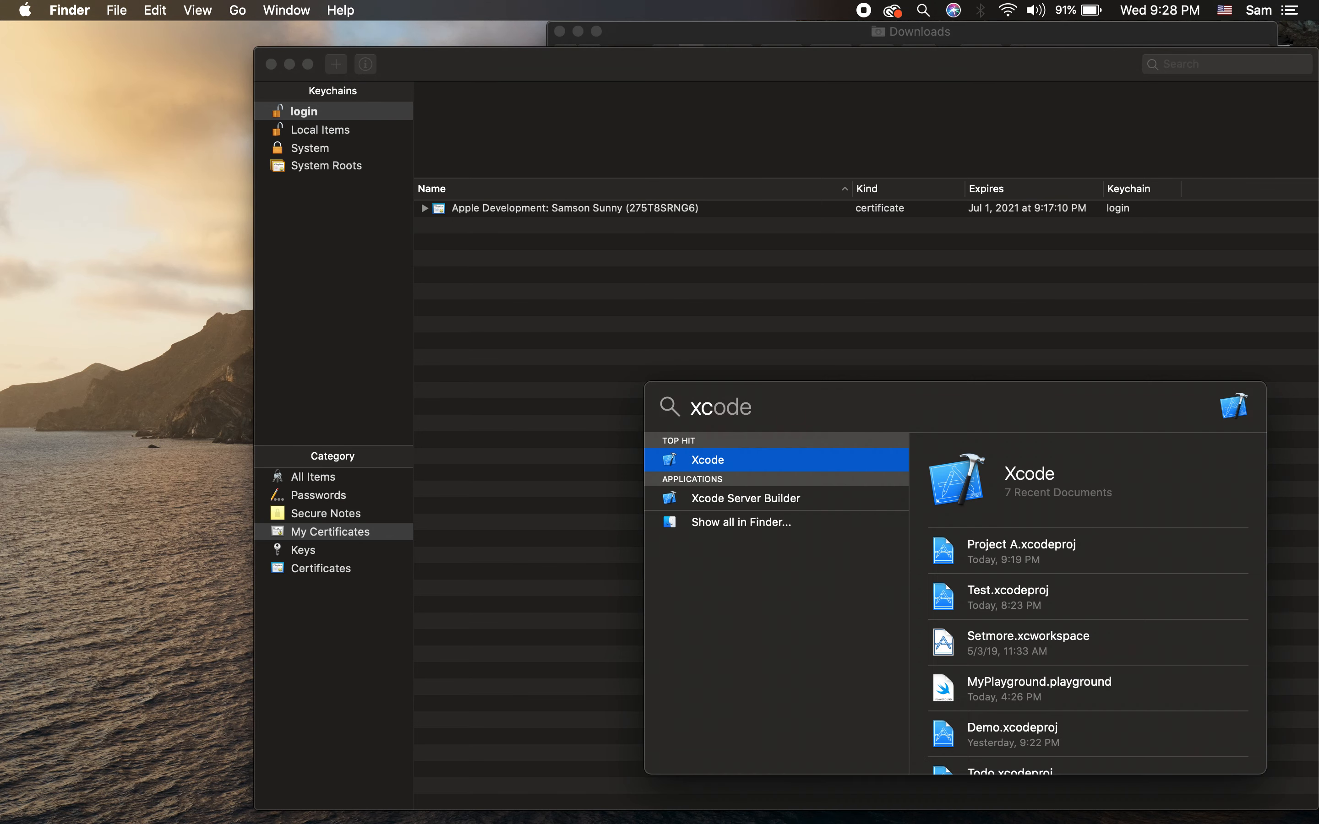
key("Return")
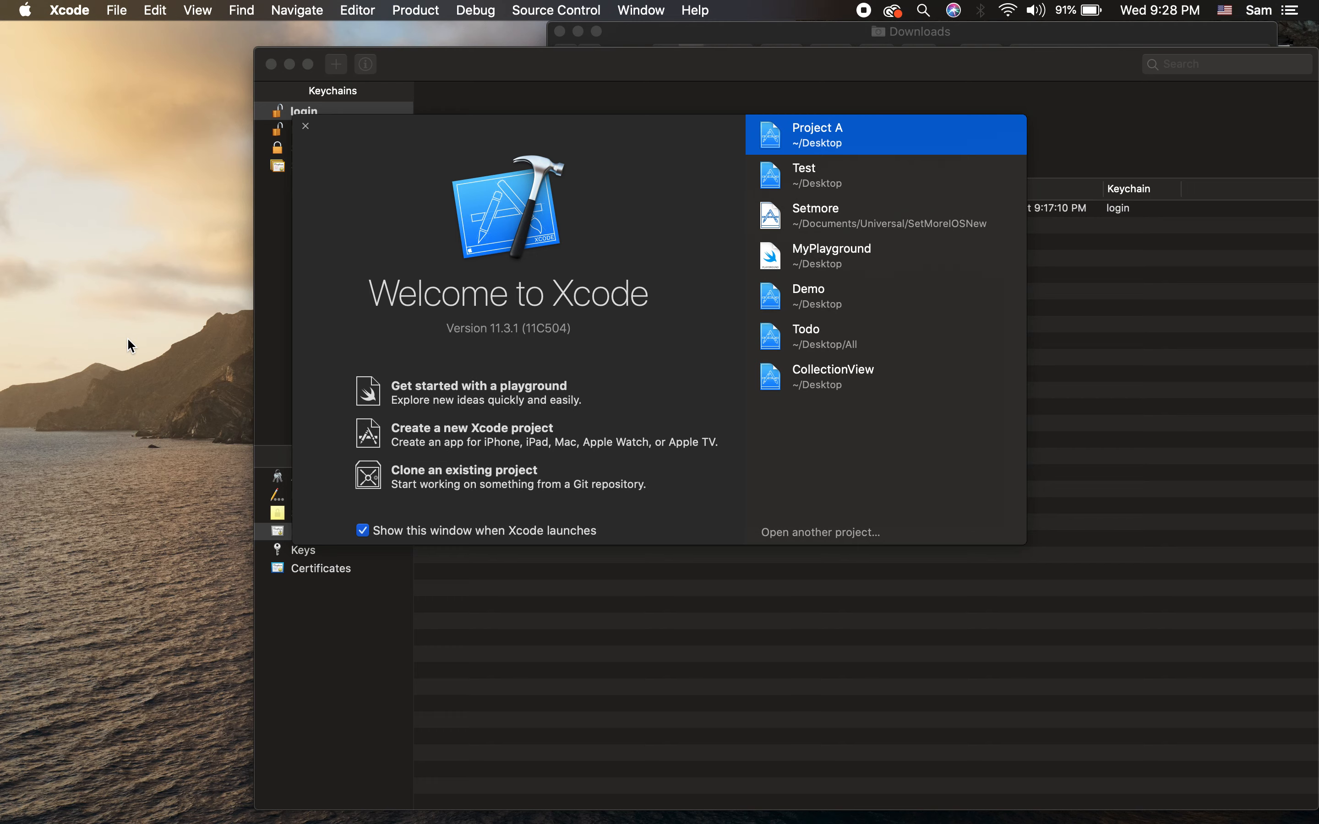
left_click(502, 446)
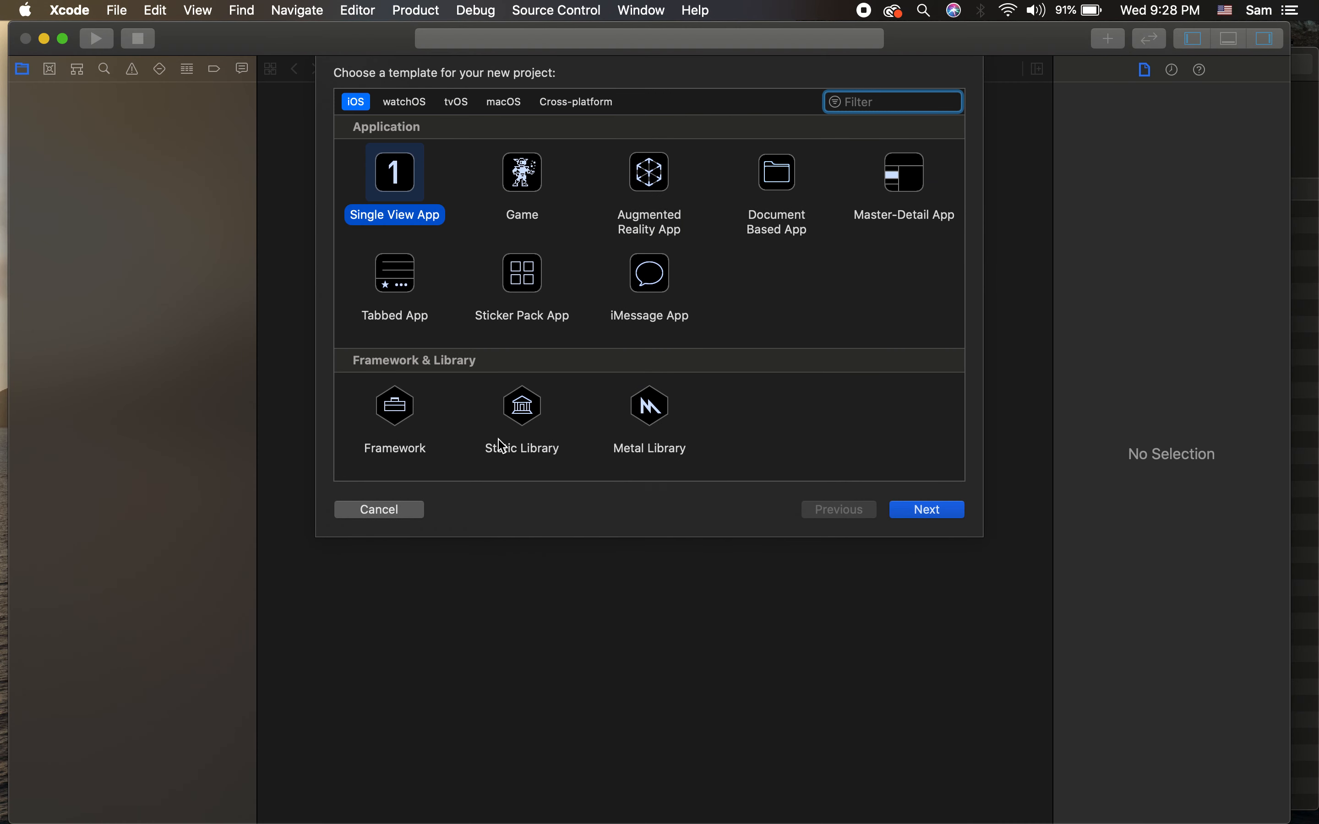
key("Return")
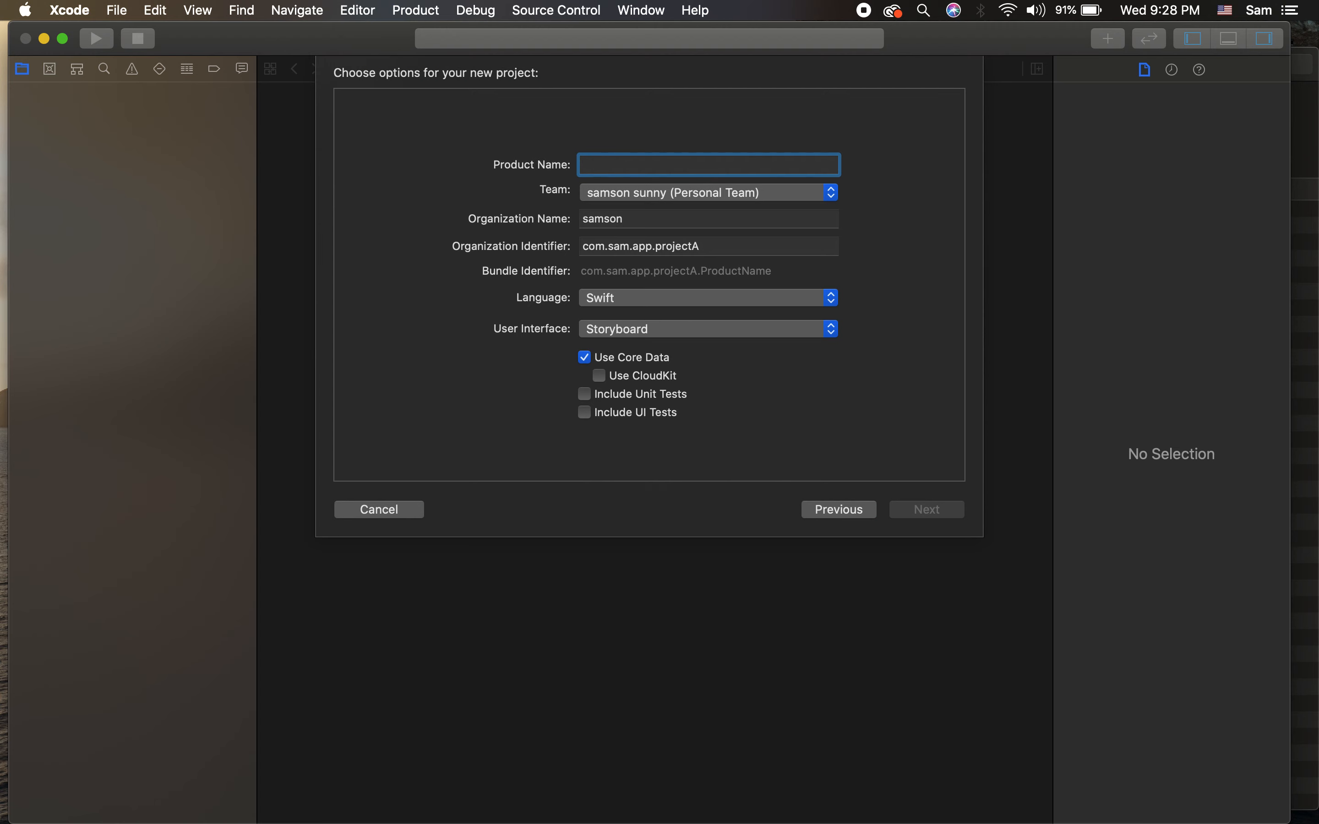
Step: Name the project FaceNote with organization identifier com.sam.app and create it on the Desktop
type("FaceNote")
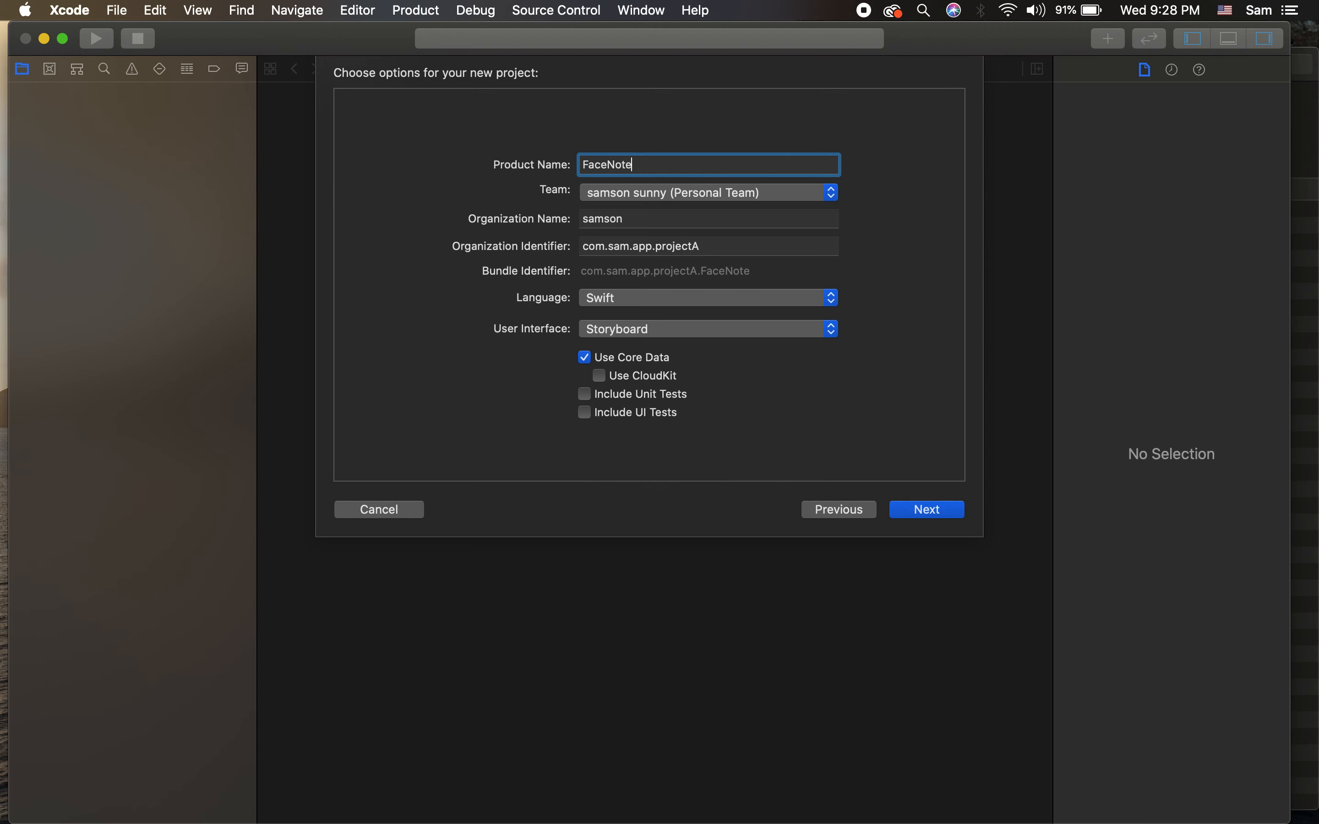
left_click(692, 194)
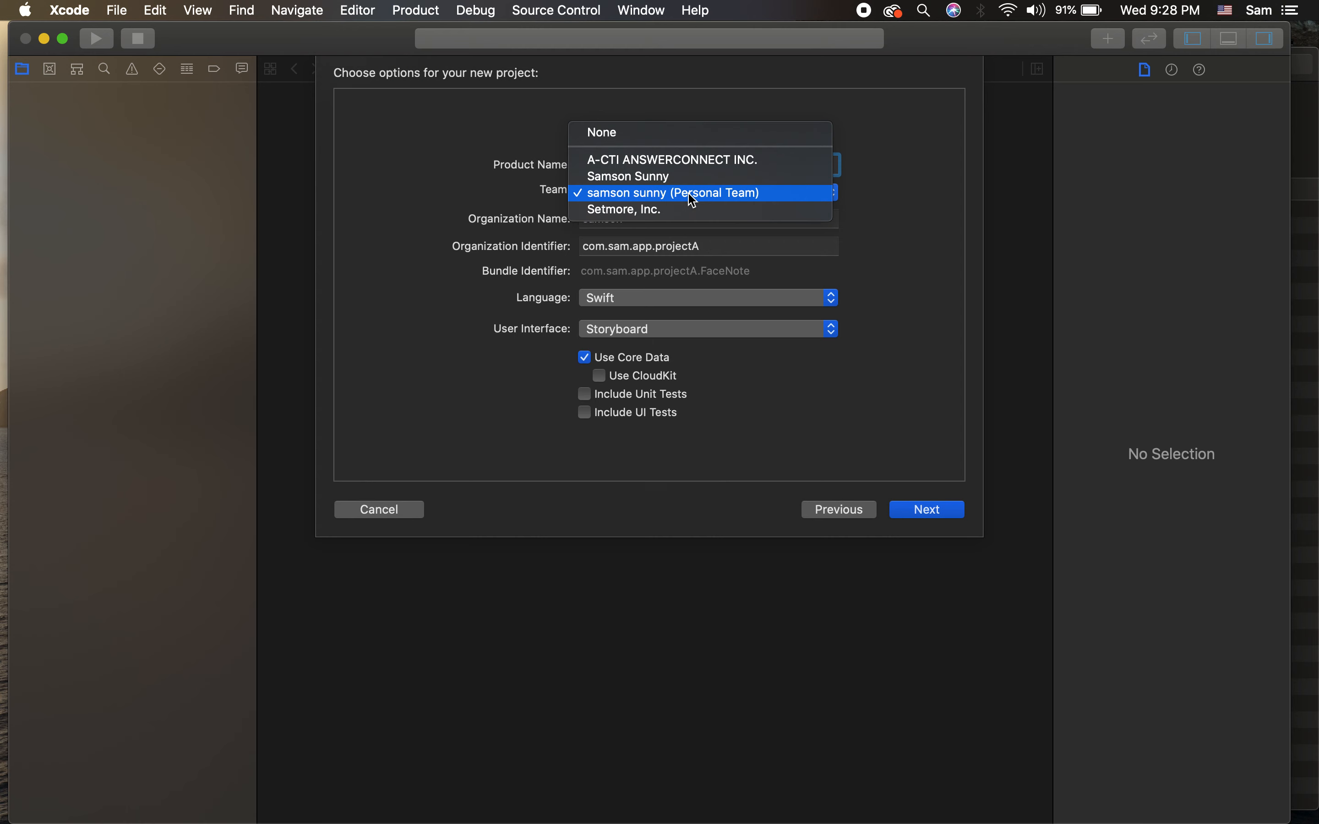
left_click(692, 194)
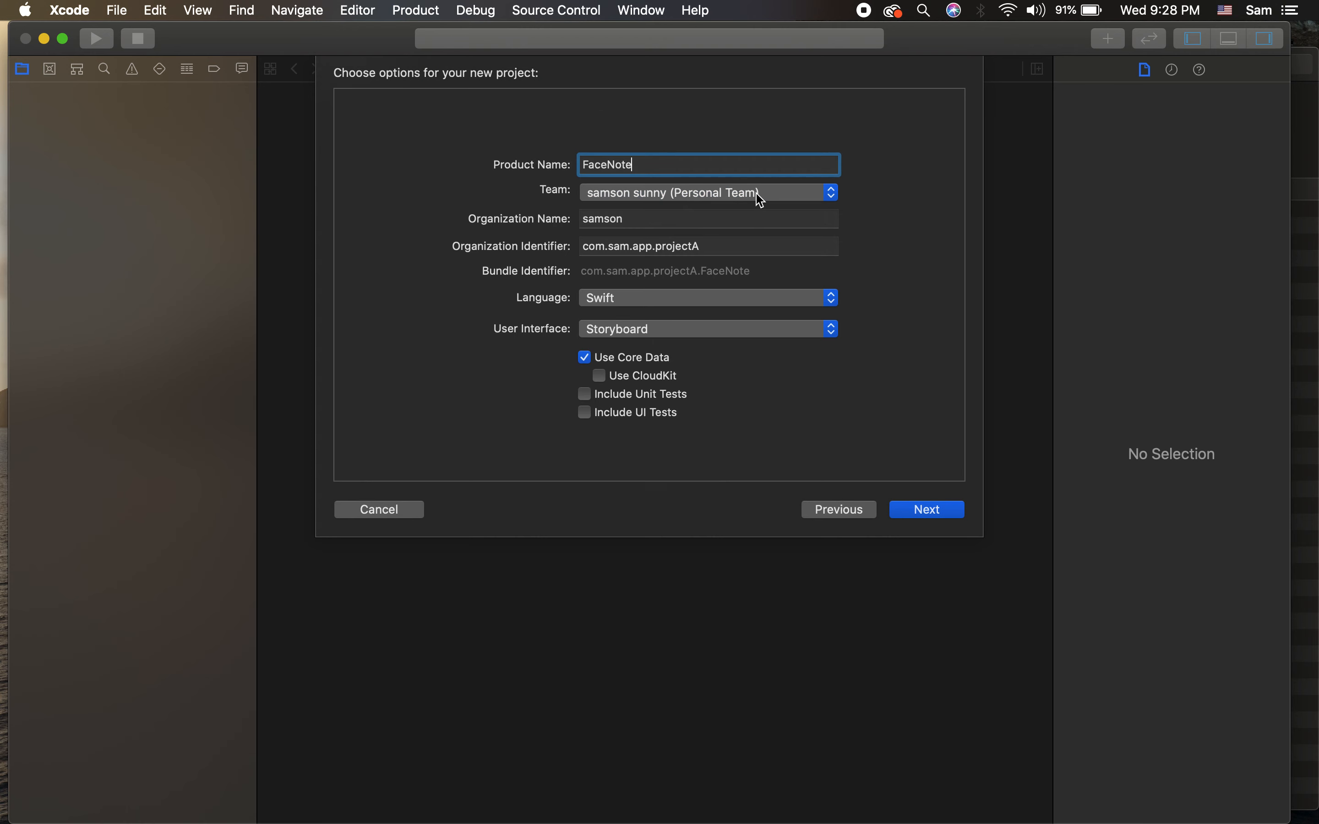
left_click(632, 218)
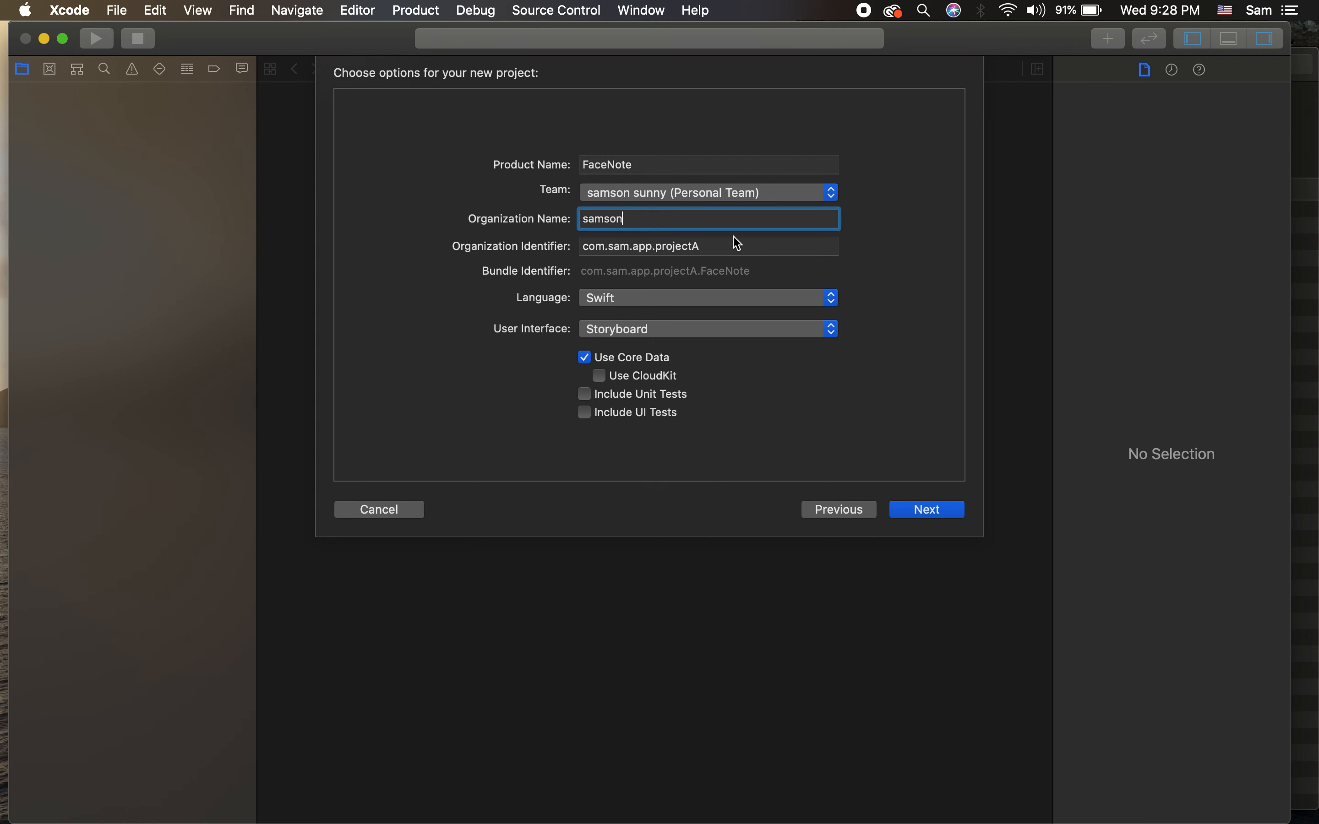
double_click(677, 247)
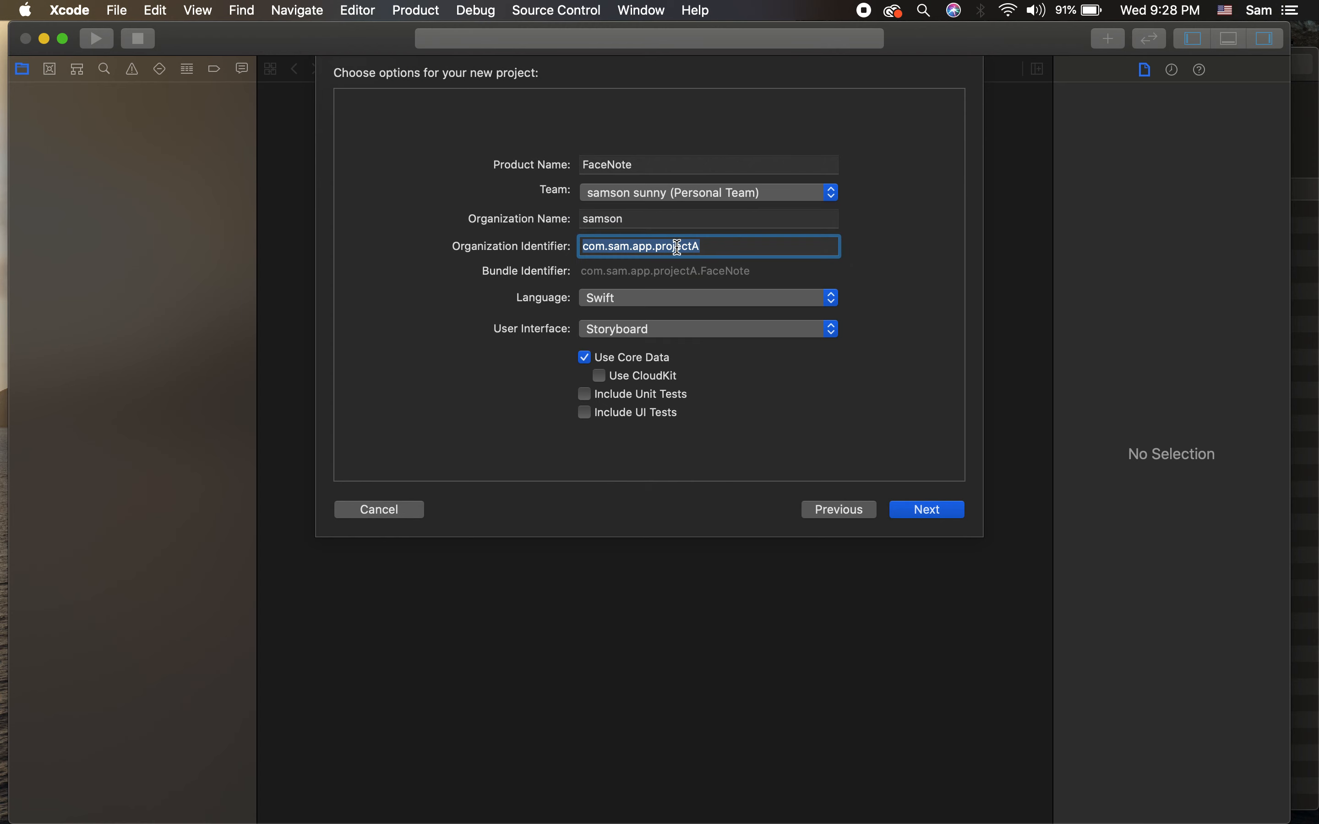
key("Right")
key("BackSpace")
key("BackSpace")
key("BackSpace")
key("BackSpace")
key("BackSpace")
key("BackSpace")
key("BackSpace")
key("BackSpace")
type("facenote")
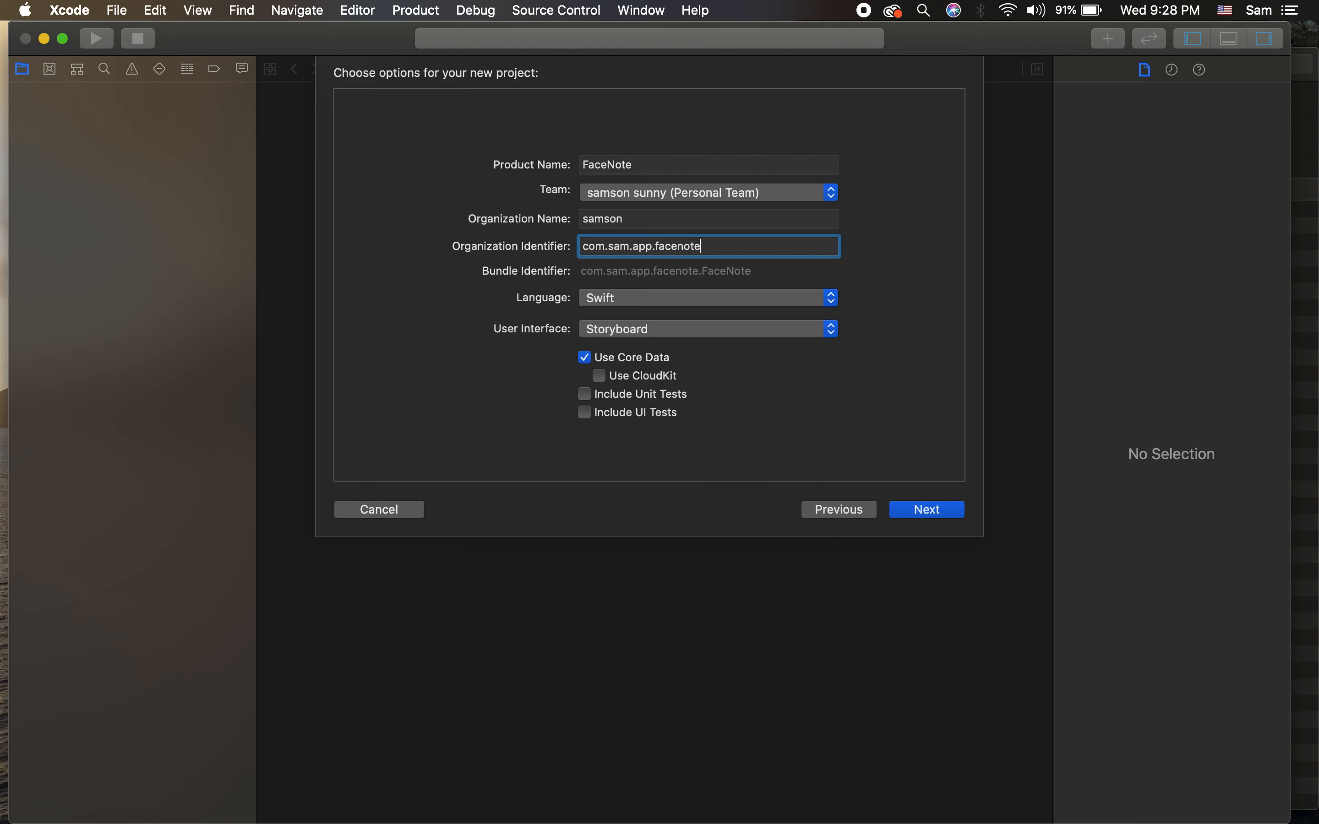
key("super+a")
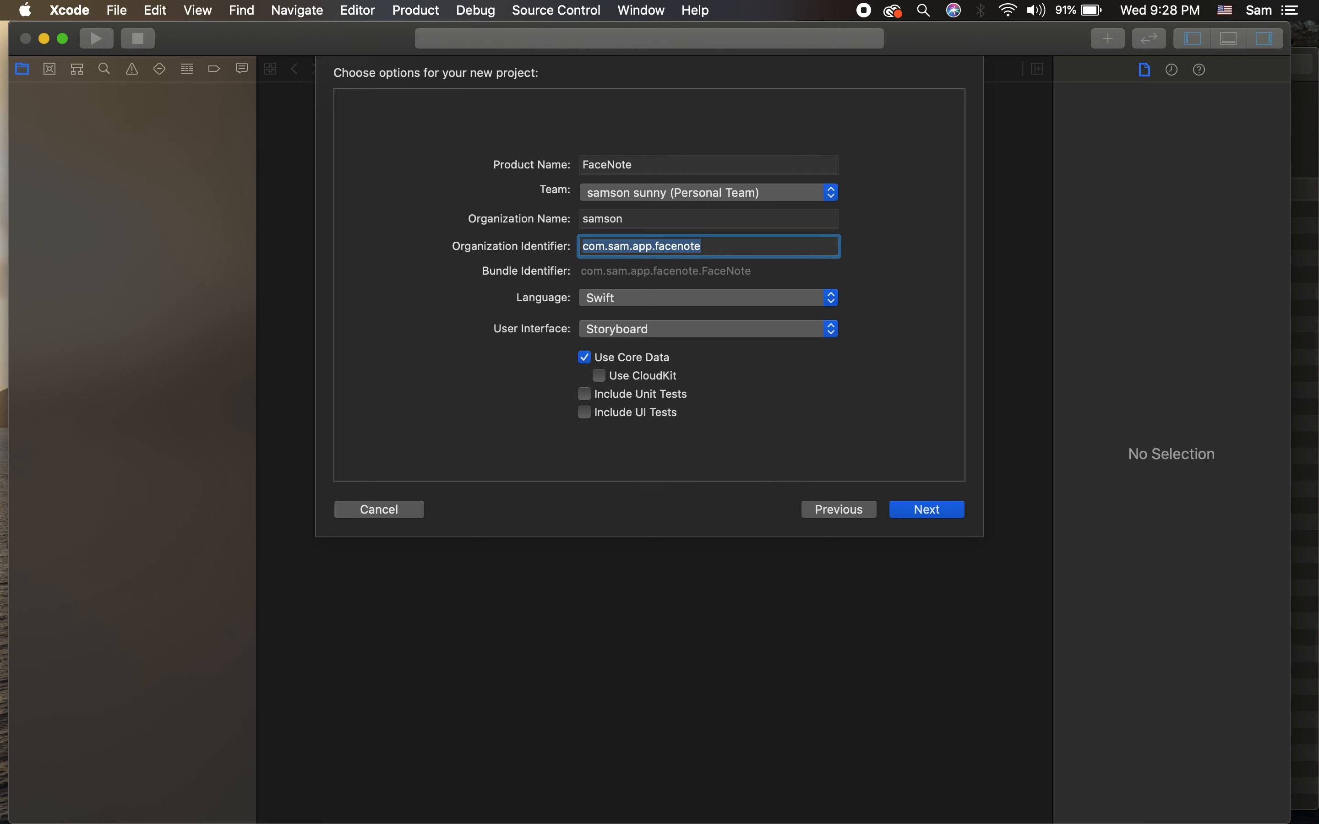
double_click(685, 247)
key("Right")
key("BackSpace")
key("BackSpace")
key("BackSpace")
key("BackSpace")
key("BackSpace")
key("BackSpace")
key("BackSpace")
key("BackSpace")
key("BackSpace")
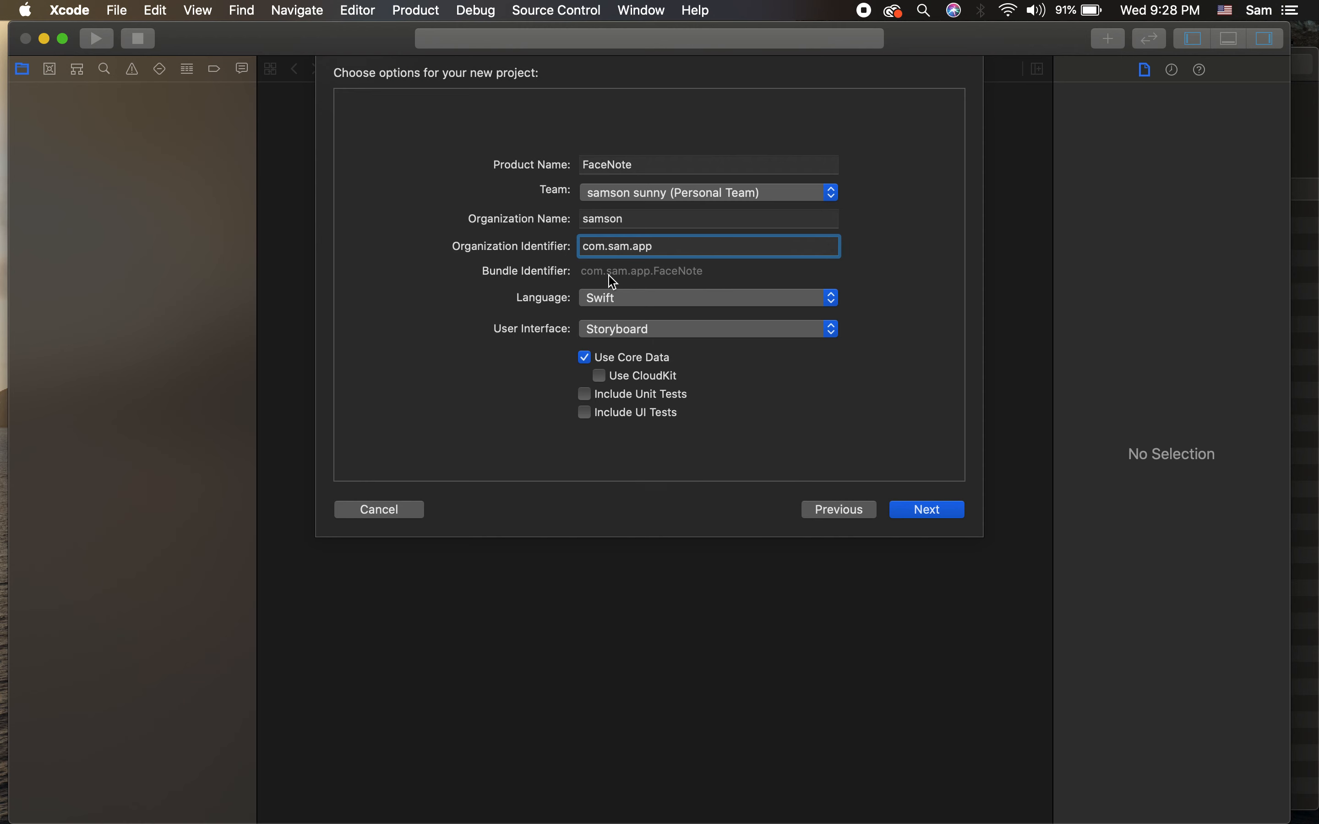
left_click(914, 512)
left_click(984, 479)
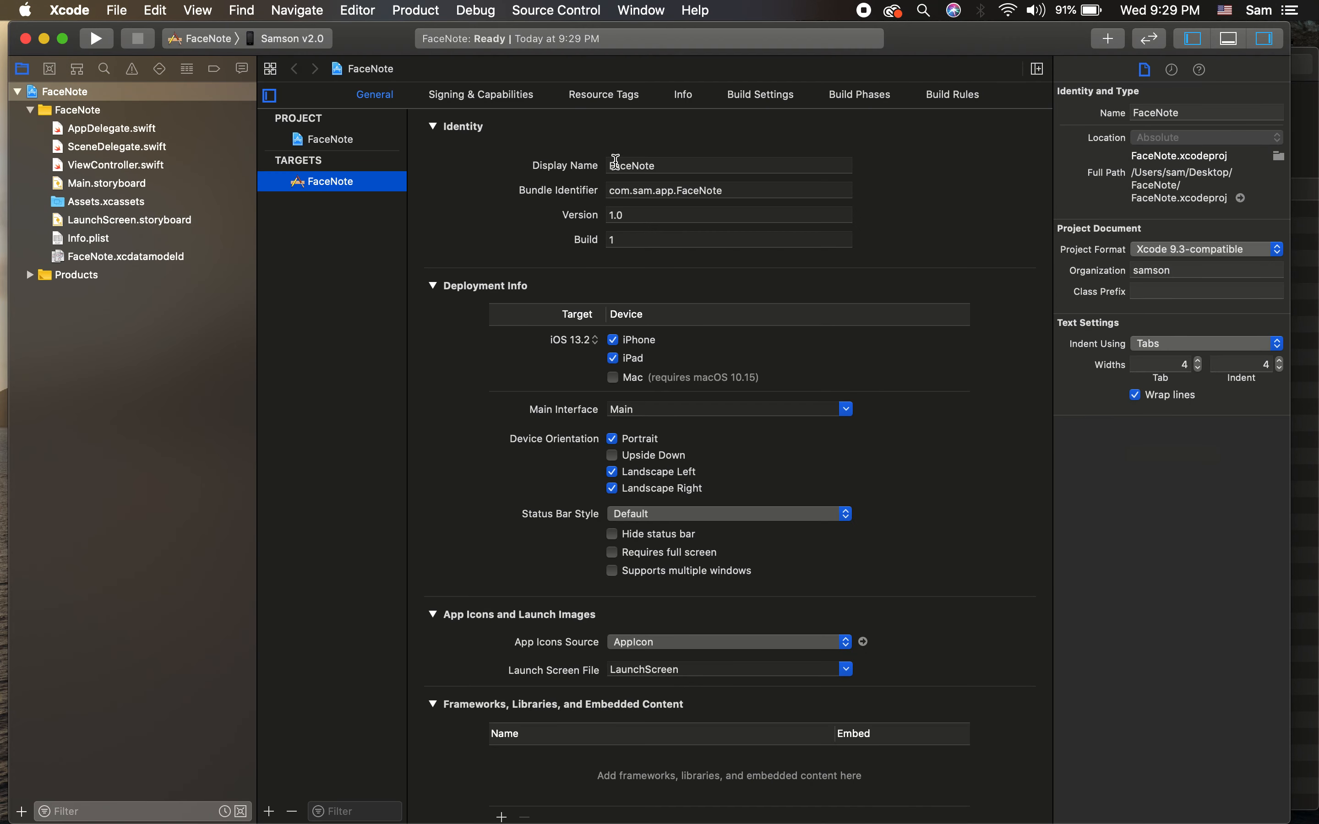
Step: Turn off Automatically manage signing for the FaceNote target, cancelling the reset sheet
left_click(472, 97)
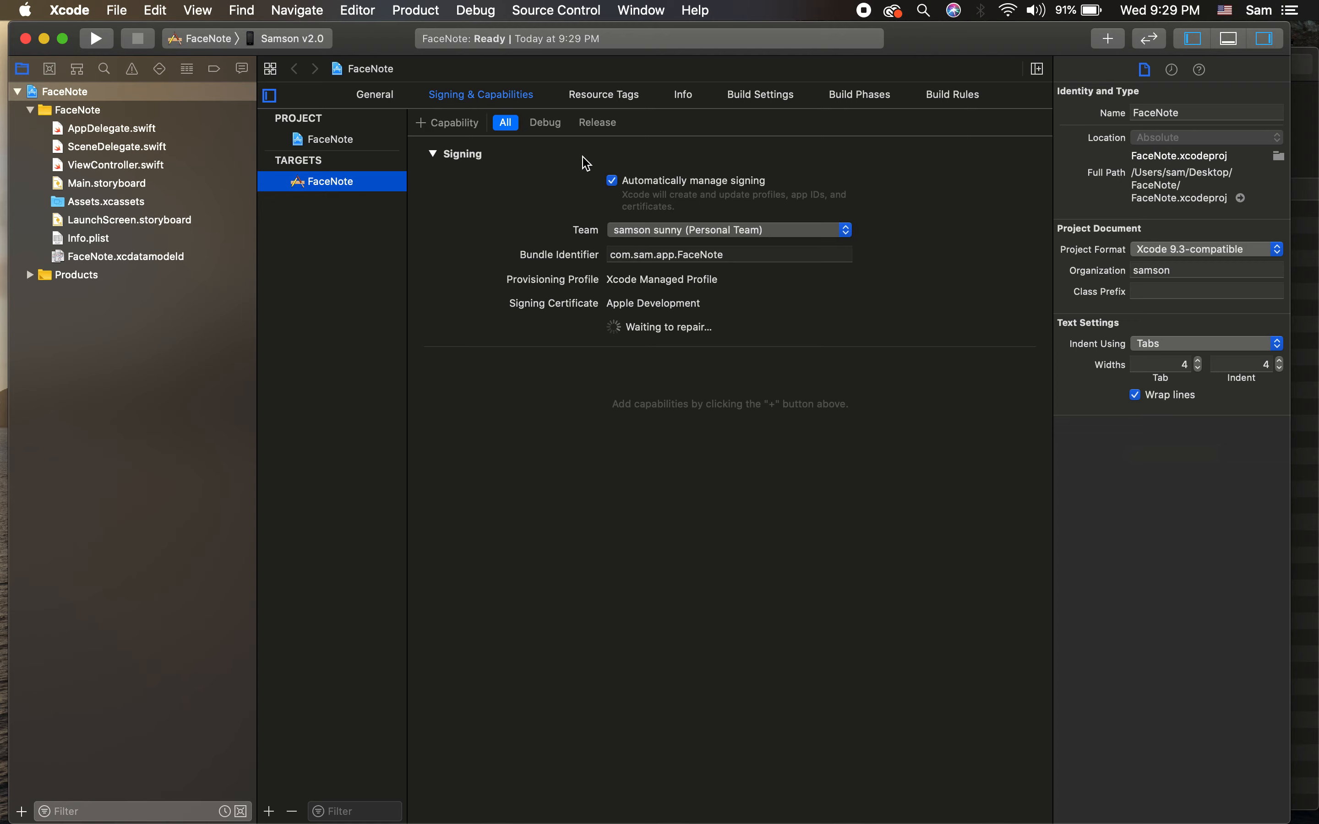
key("ctrl+Right")
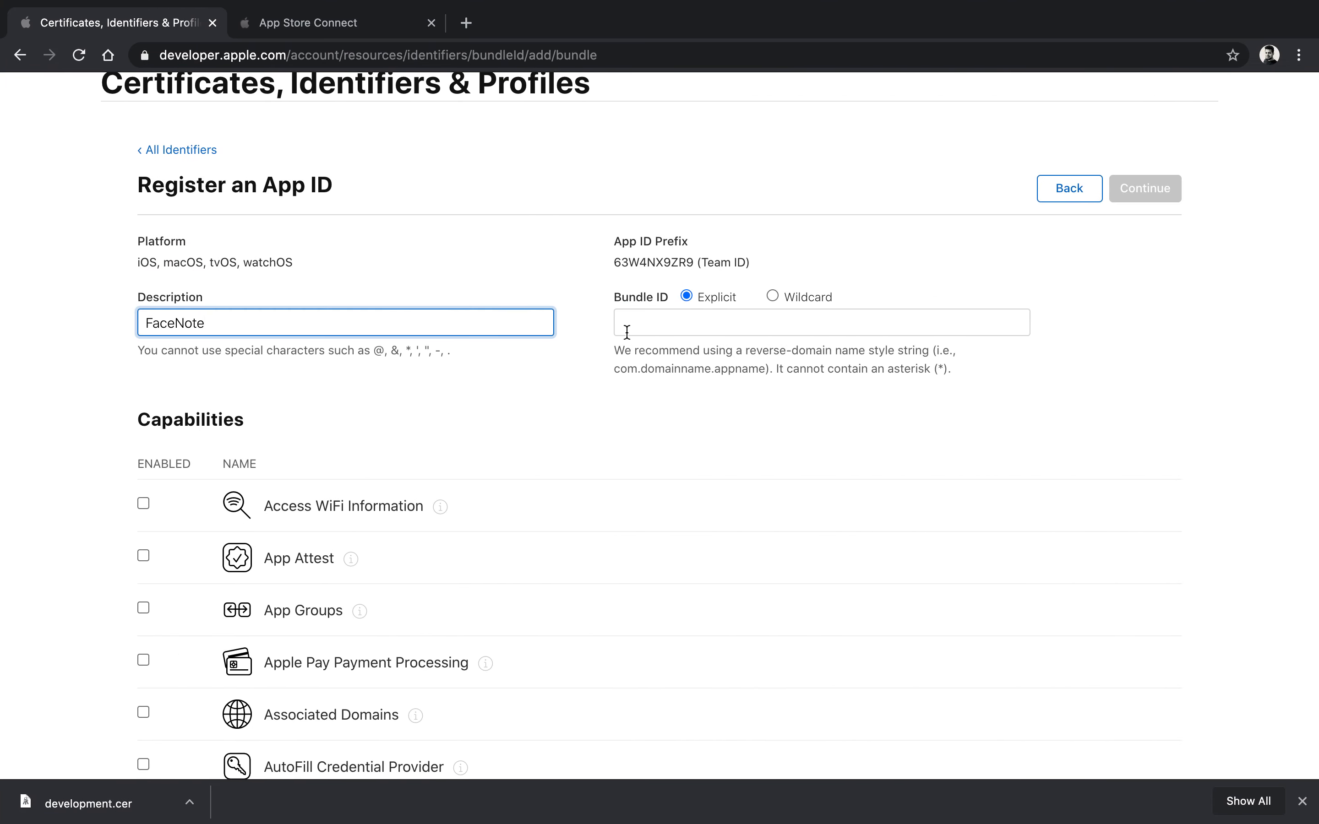
scroll(627, 332, "up", 3)
key("ctrl+Left")
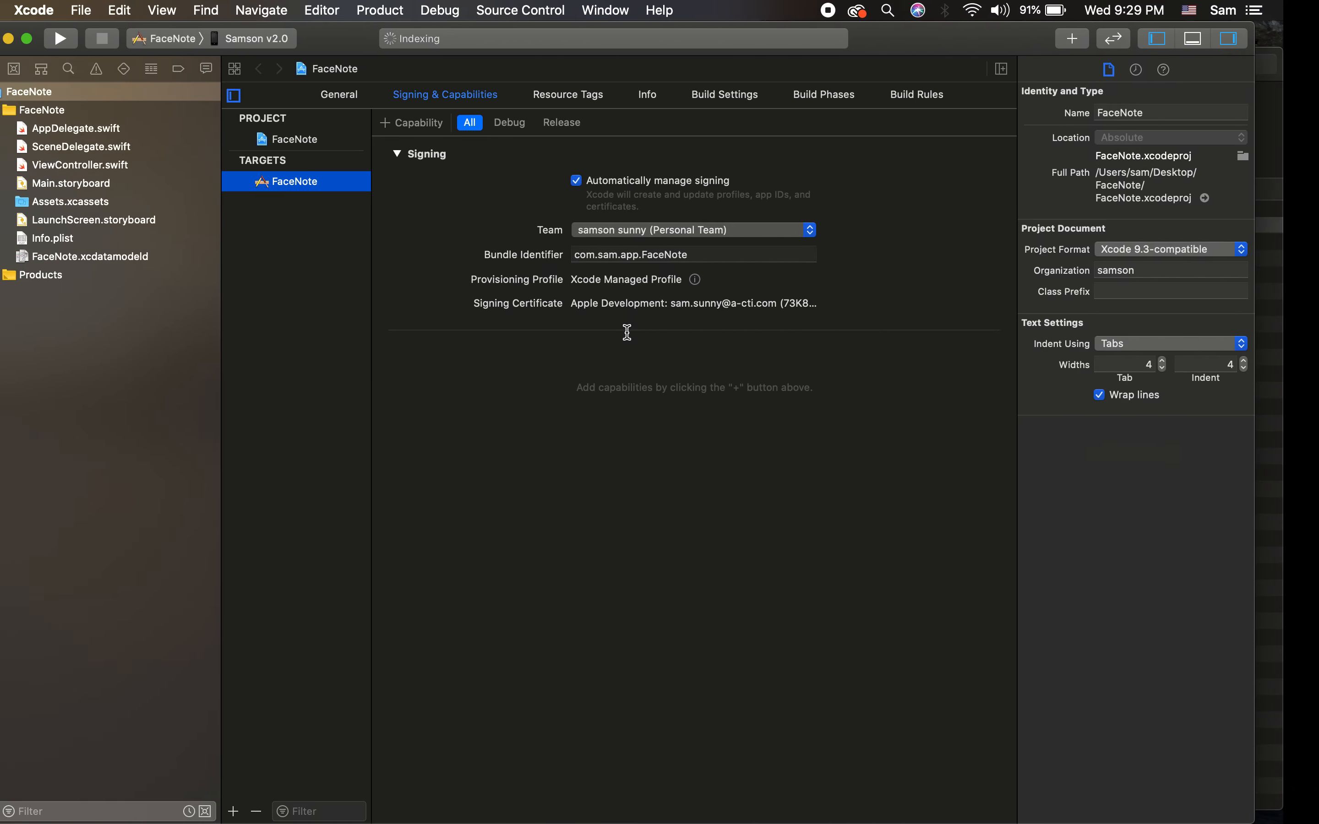
left_click(613, 183)
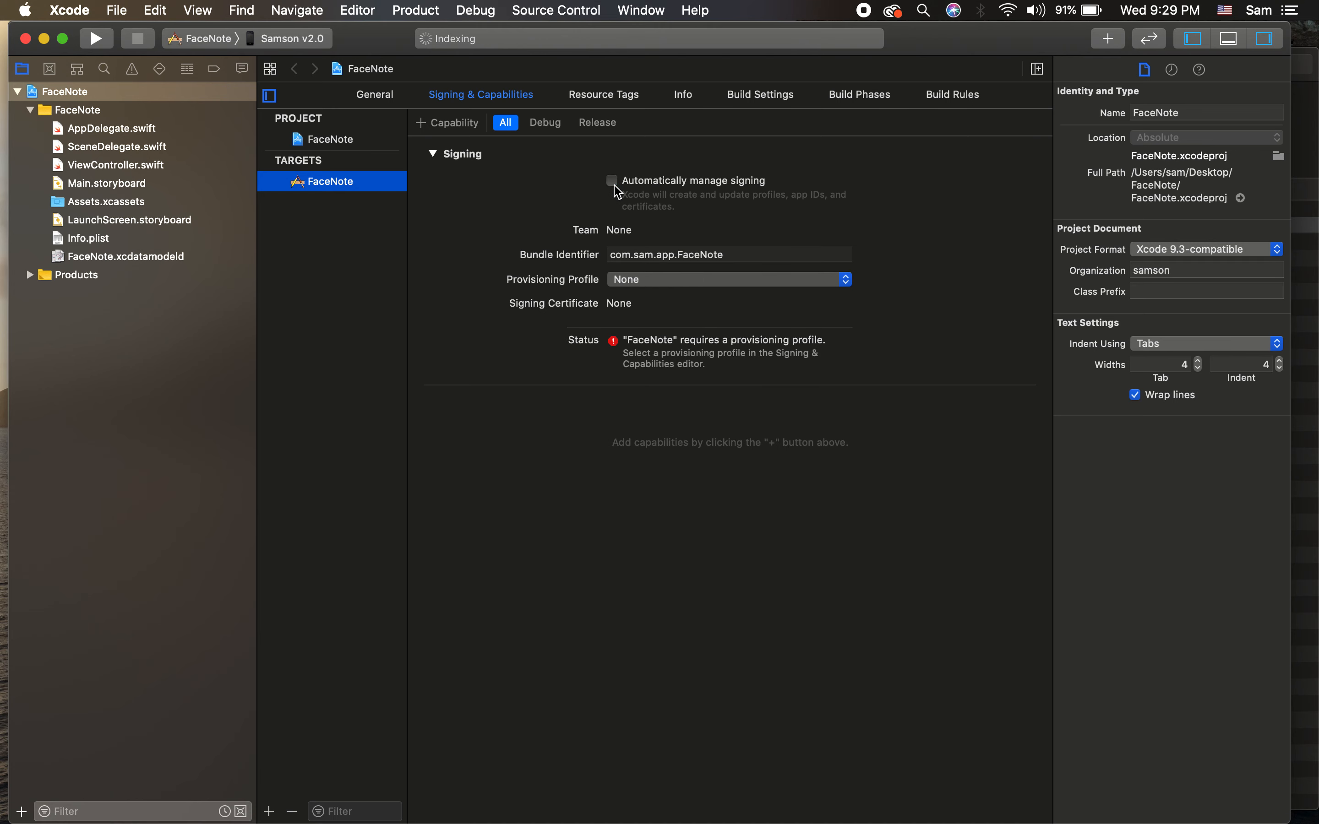
left_click(614, 184)
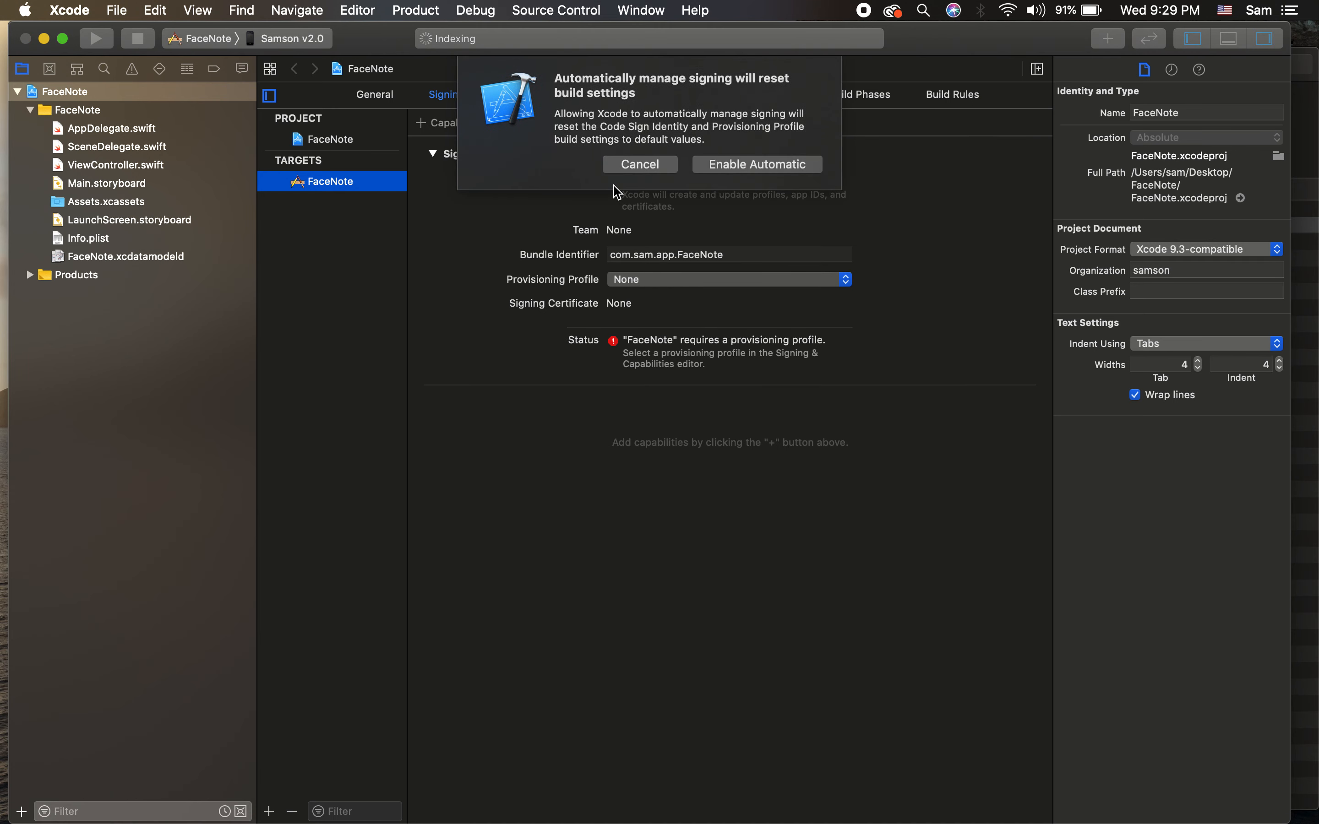
left_click(657, 169)
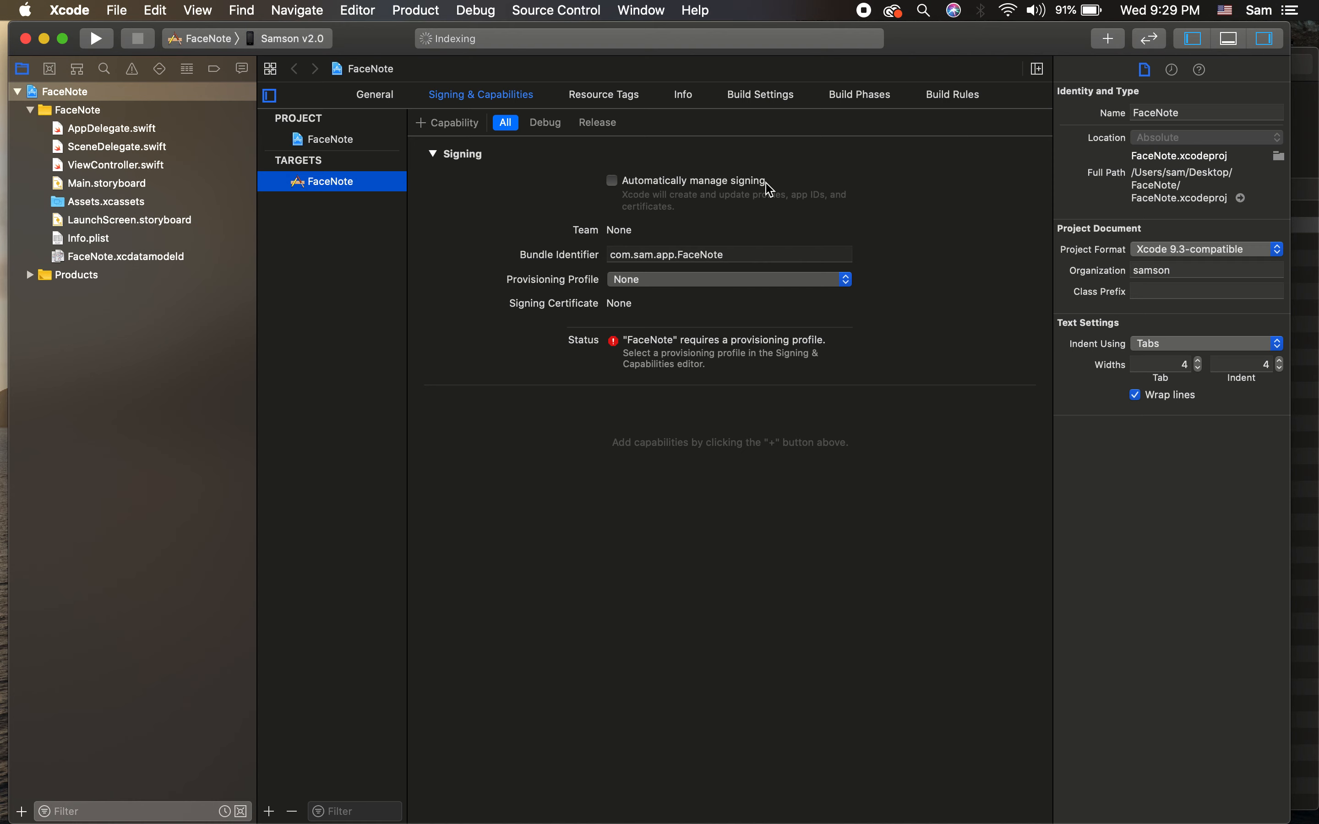
Step: Copy the bundle identifier com.sam.app.FaceNote for the portal's Bundle ID field
left_click(724, 255)
key("super+c")
key("super+Tab")
left_click(616, 391)
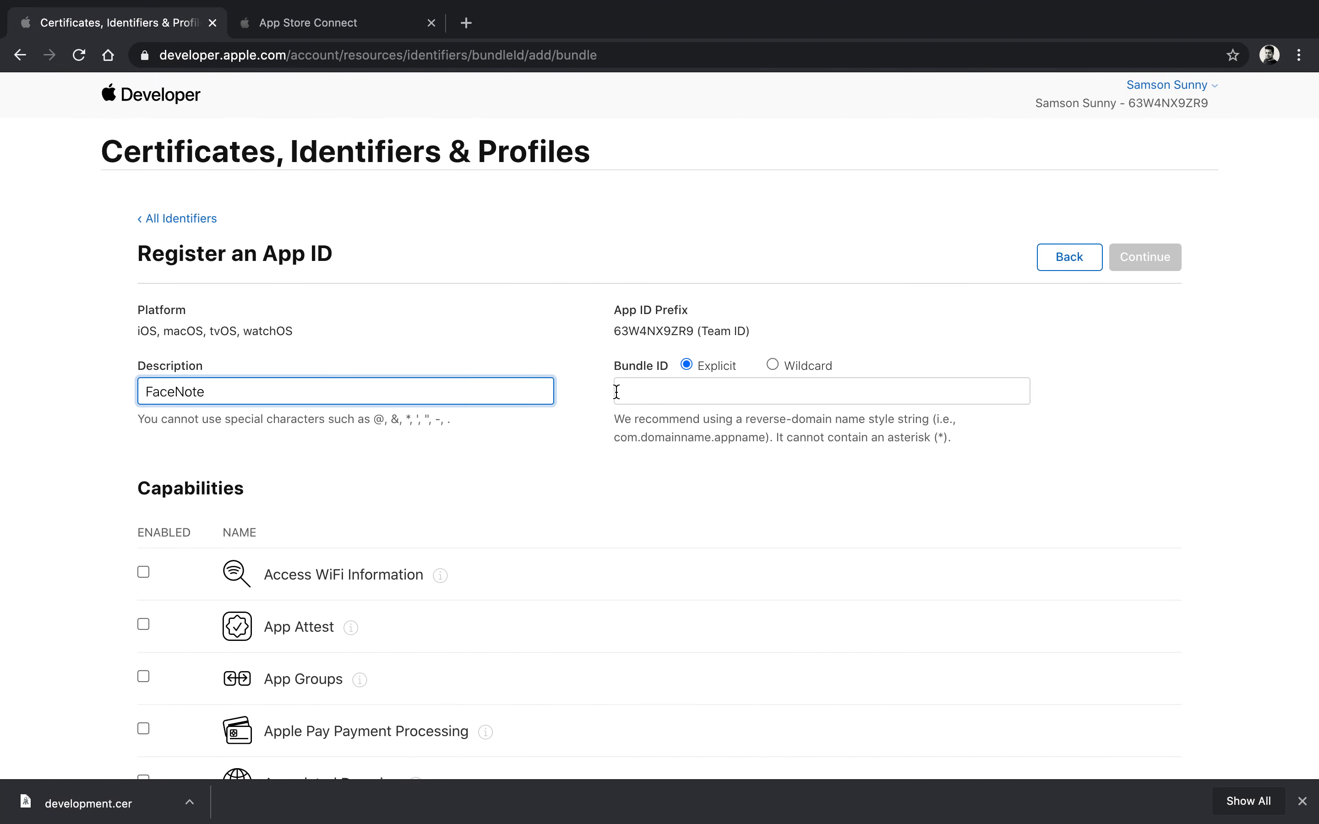
Step: Paste com.sam.app.FaceNote as Bundle ID, enable SiriKit and Push Notifications, and register
key("super+v")
left_click(1187, 453)
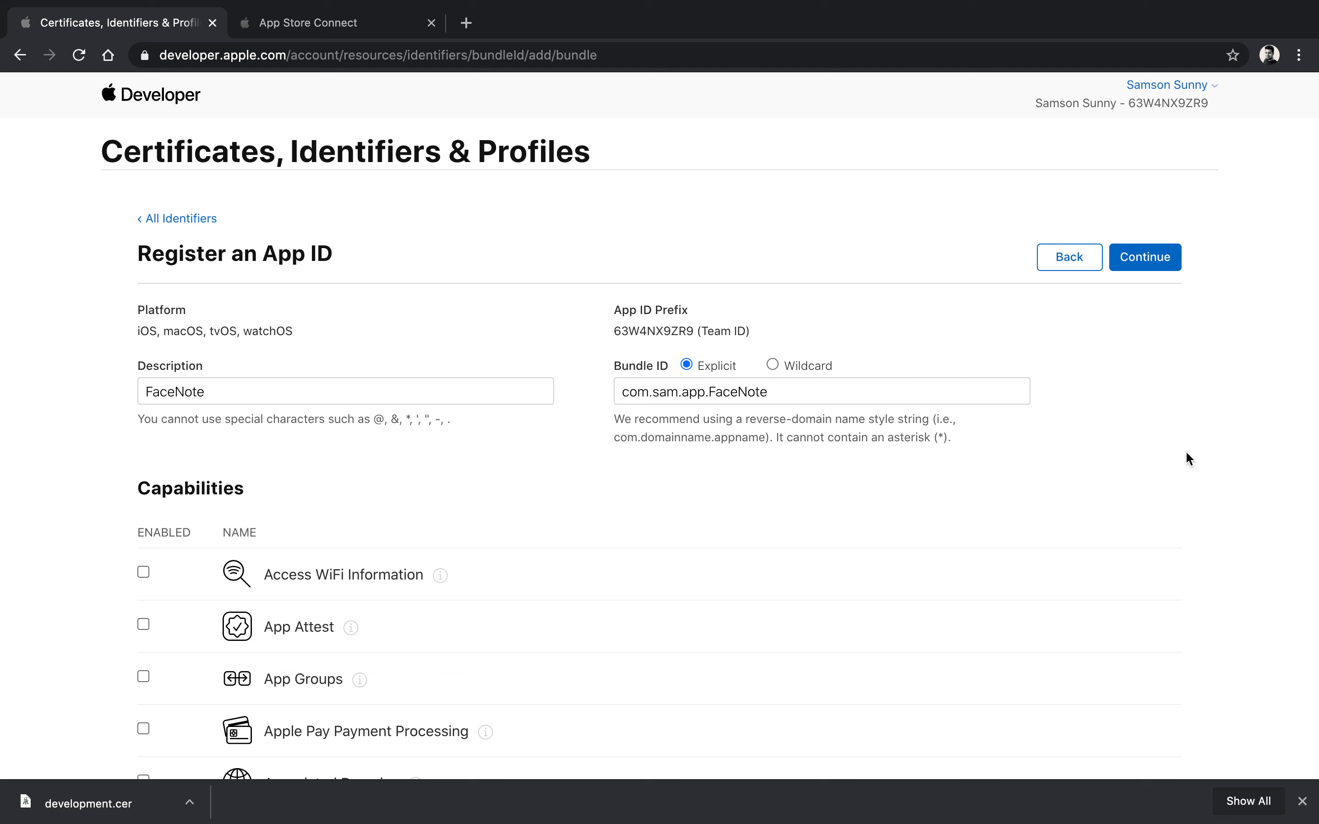
scroll(1186, 453, "down", 5)
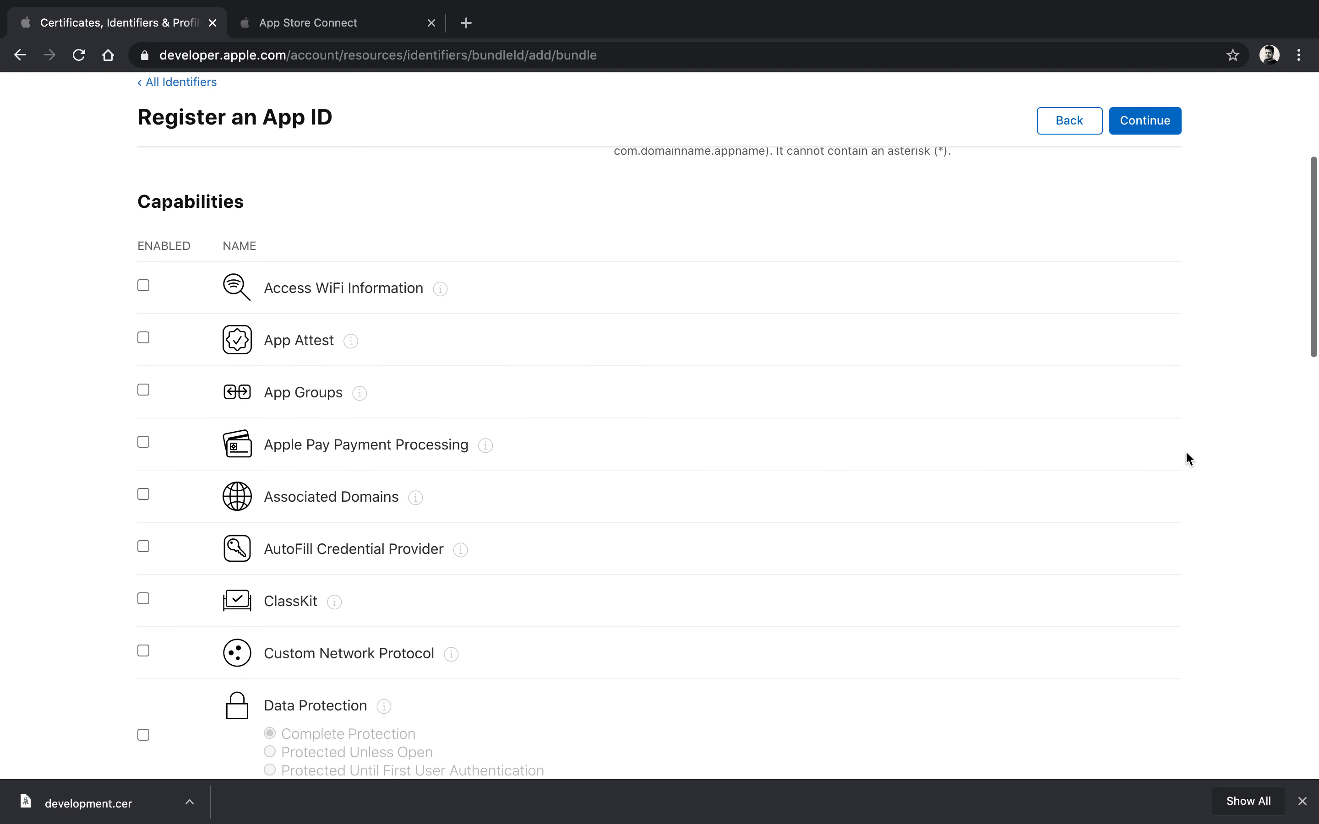
scroll(363, 624, "down", 4)
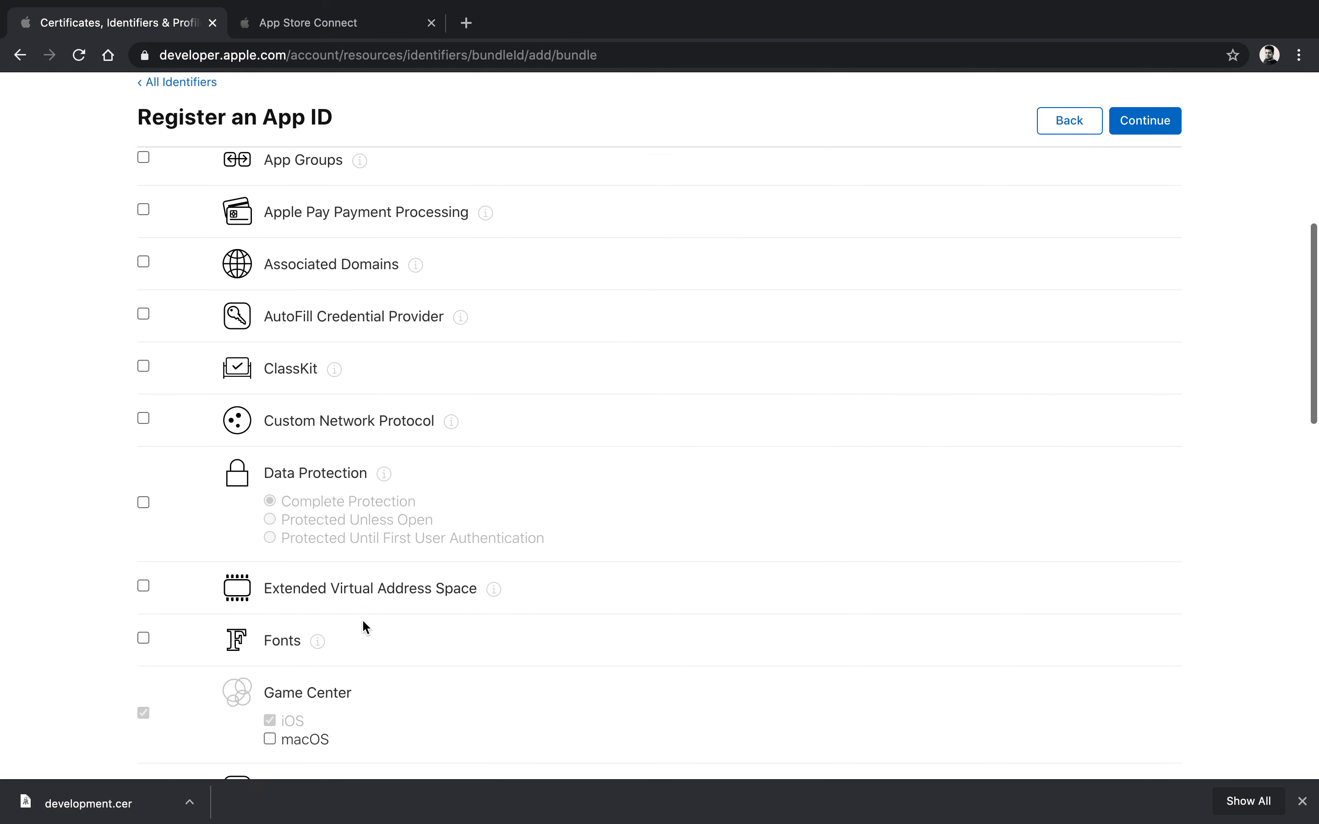
scroll(363, 621, "down", 9)
scroll(363, 622, "down", 4)
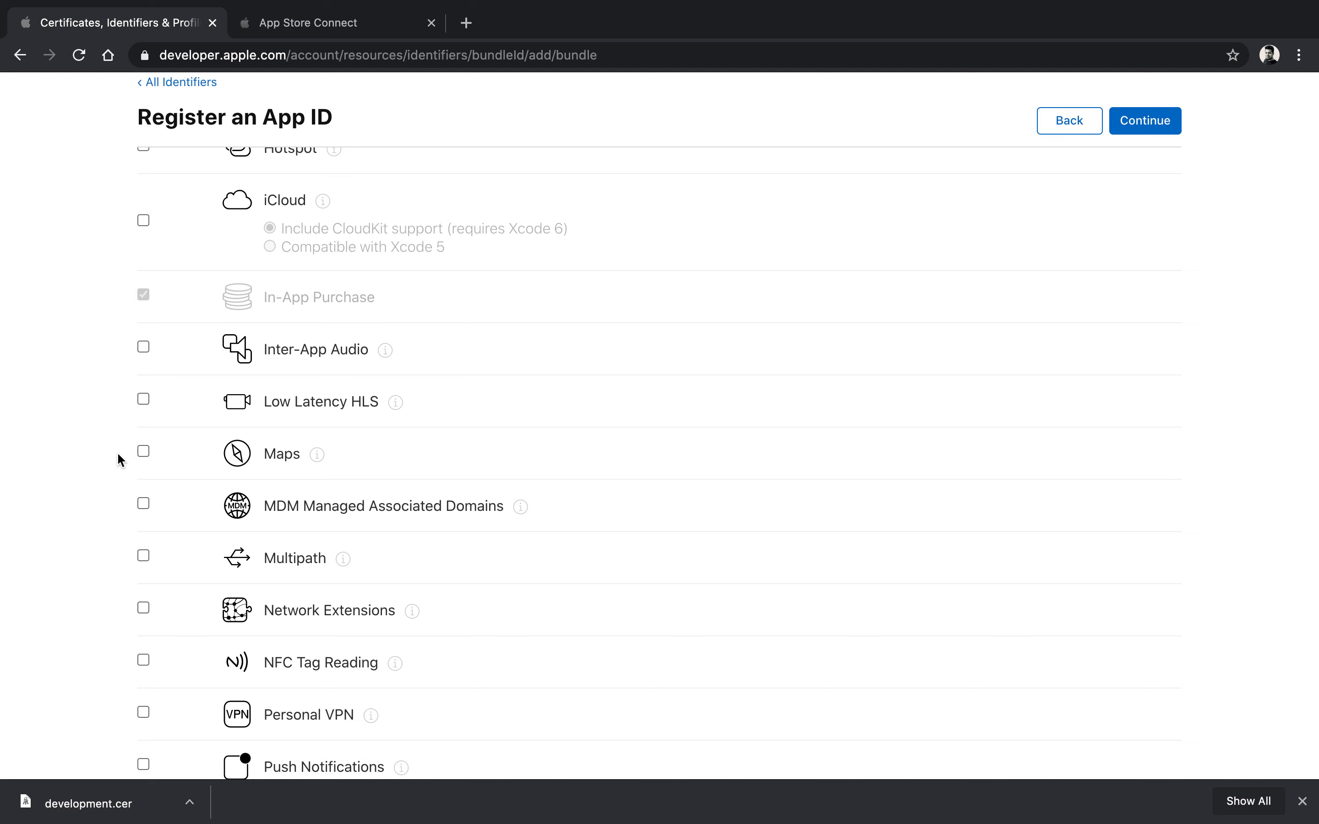
scroll(146, 457, "down", 1)
scroll(146, 456, "down", 1)
left_click(143, 458)
left_click(143, 354)
scroll(264, 562, "down", 2)
scroll(334, 551, "up", 20)
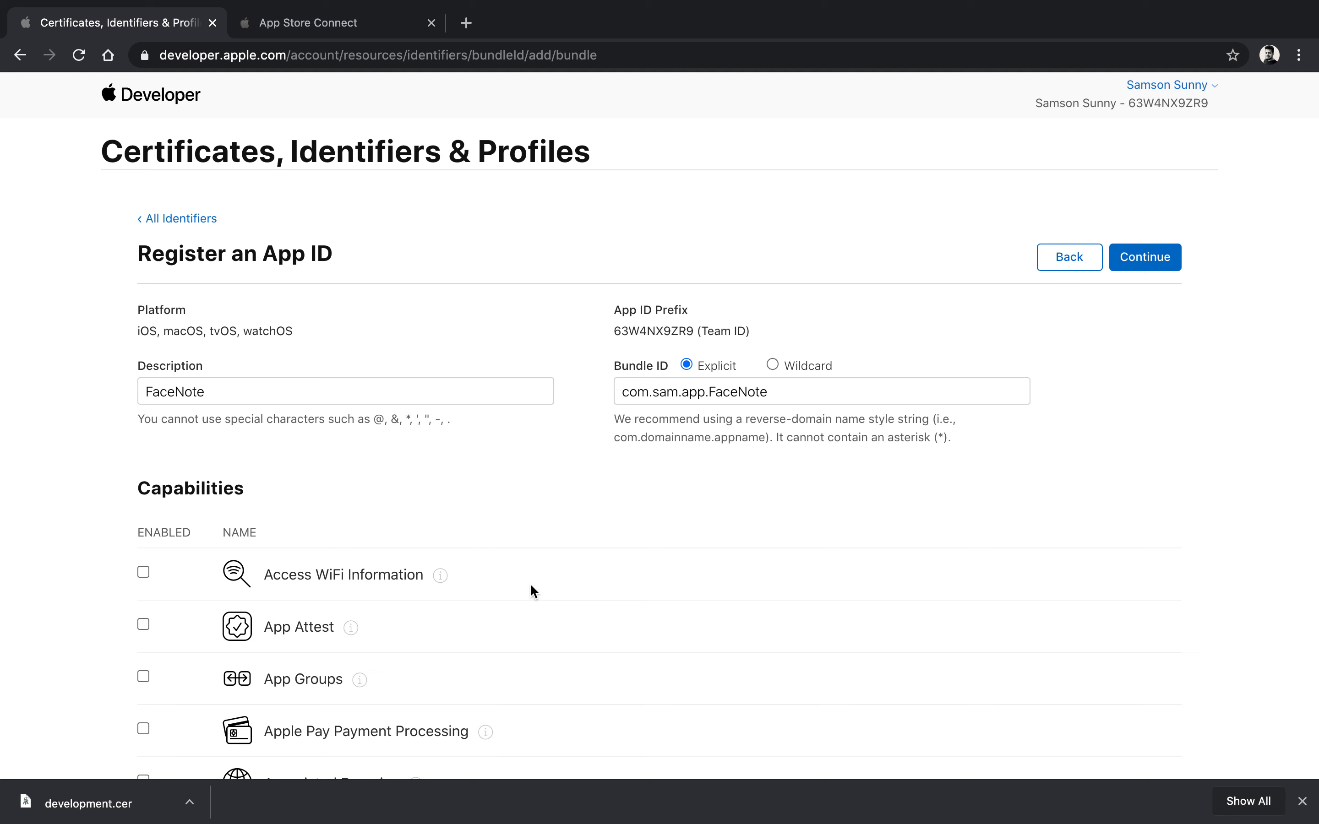
left_click(1159, 265)
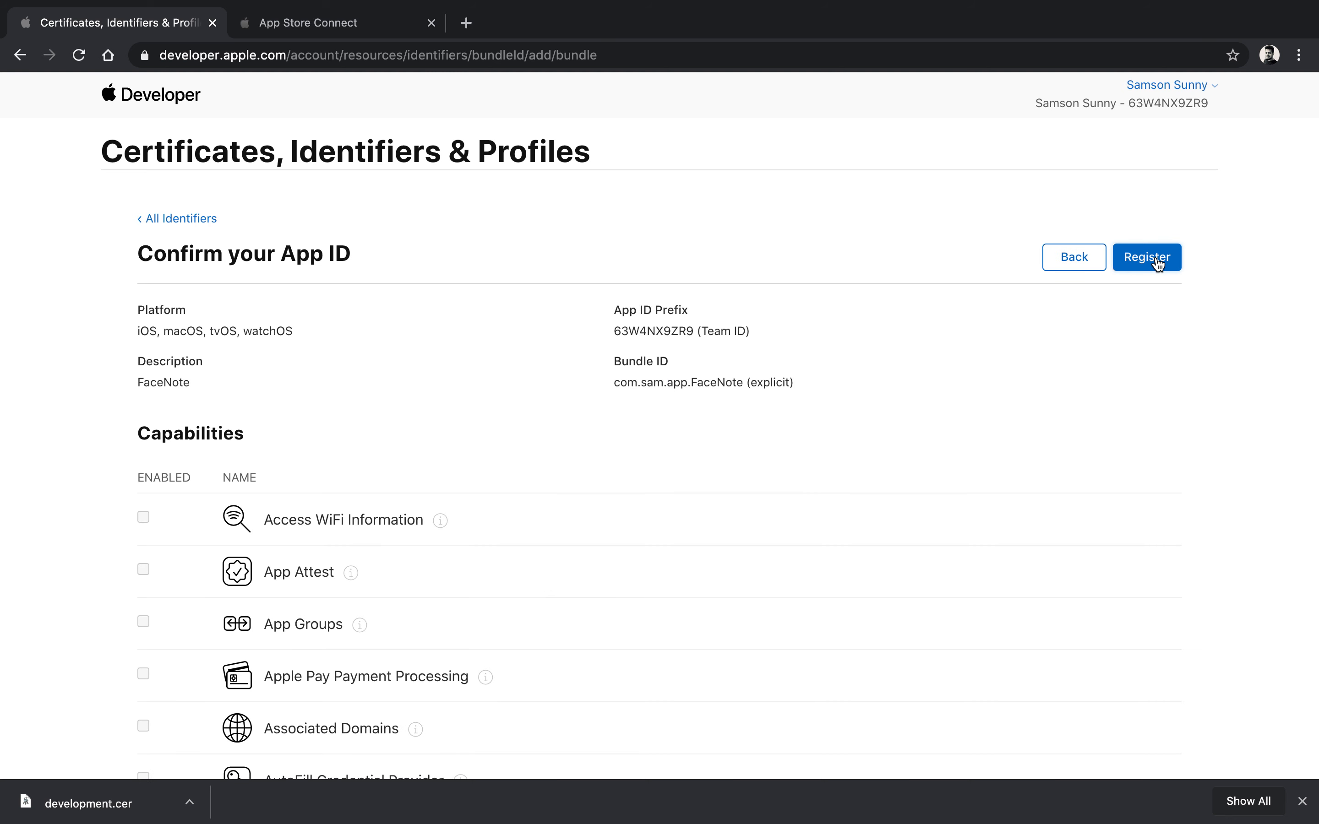
left_click(1159, 265)
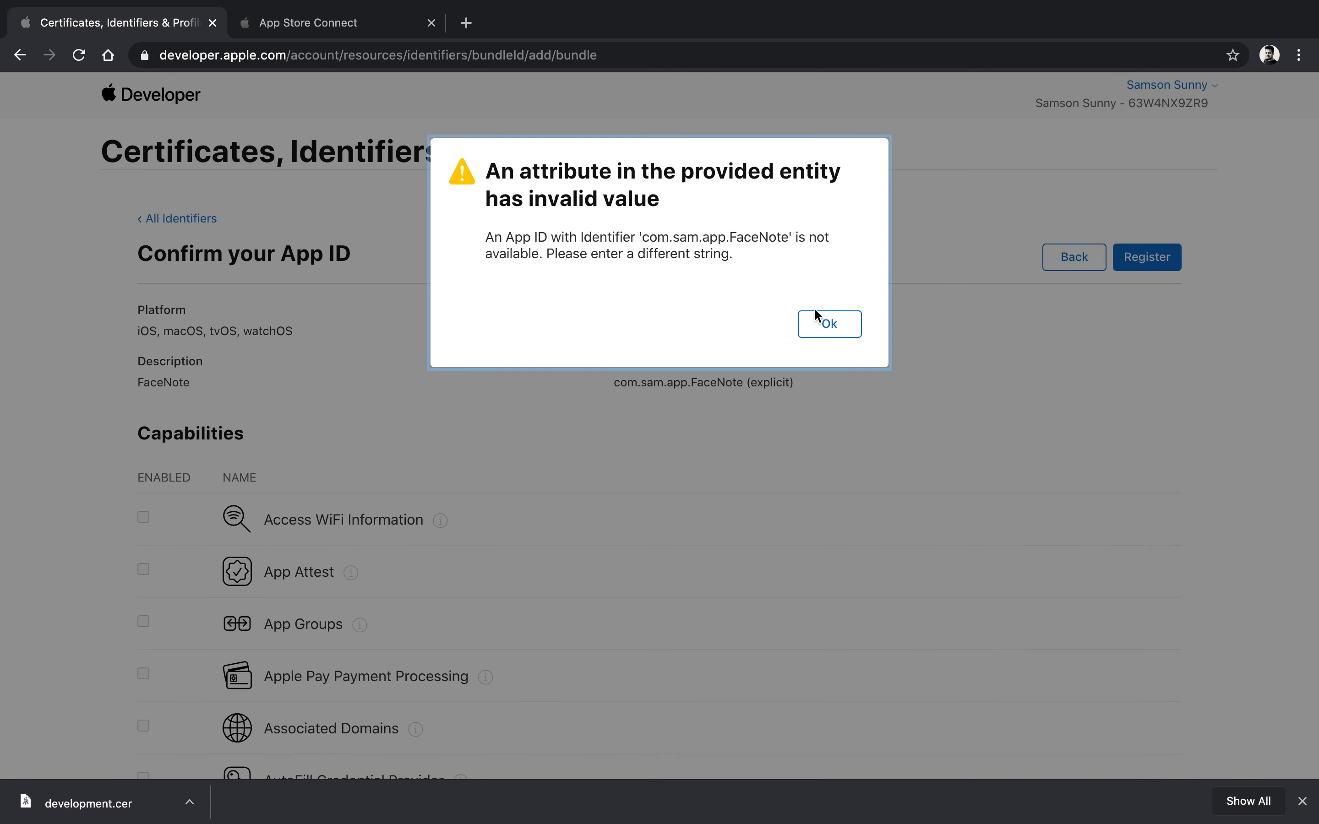
Step: After the unavailable error, change the Bundle ID to com.sam.app.facenote1 and register again
left_click(826, 325)
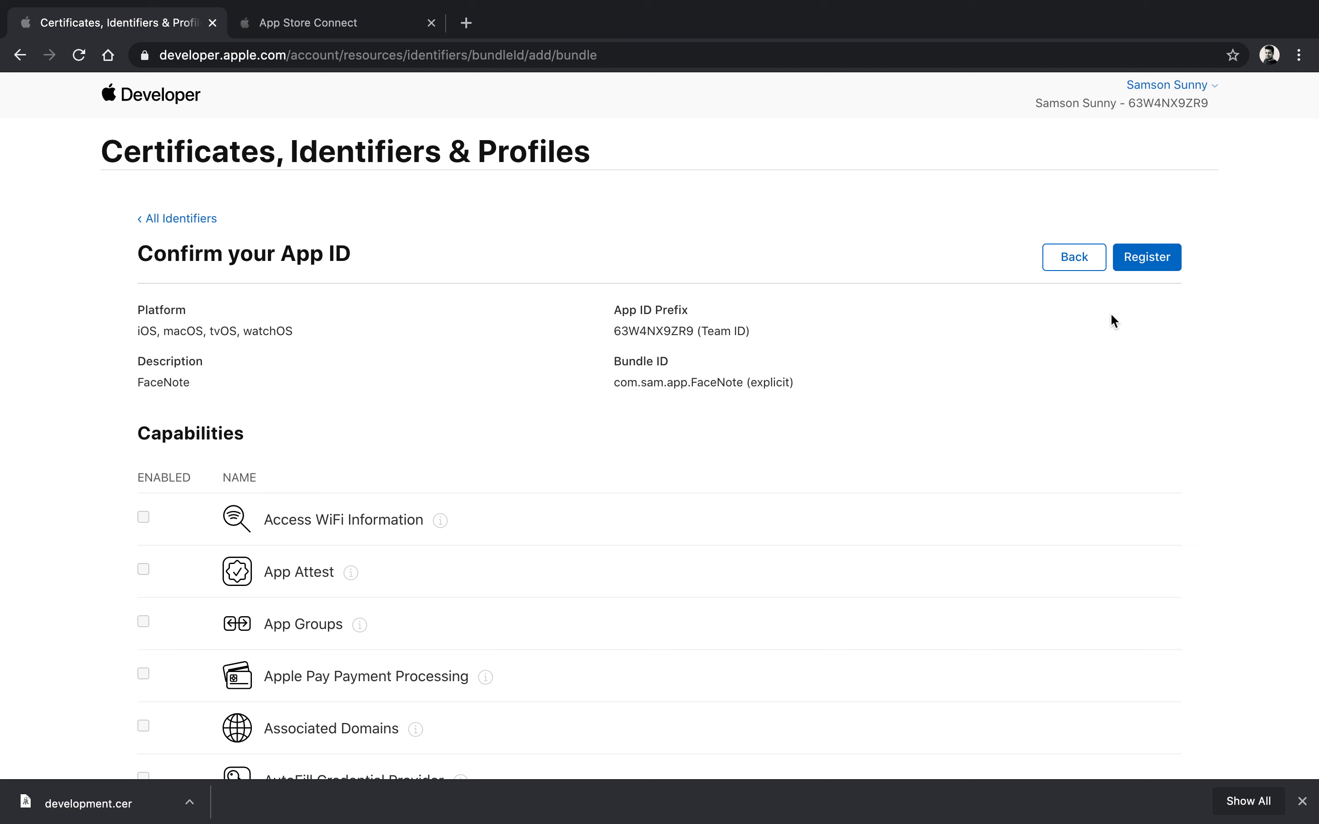
left_click(1074, 261)
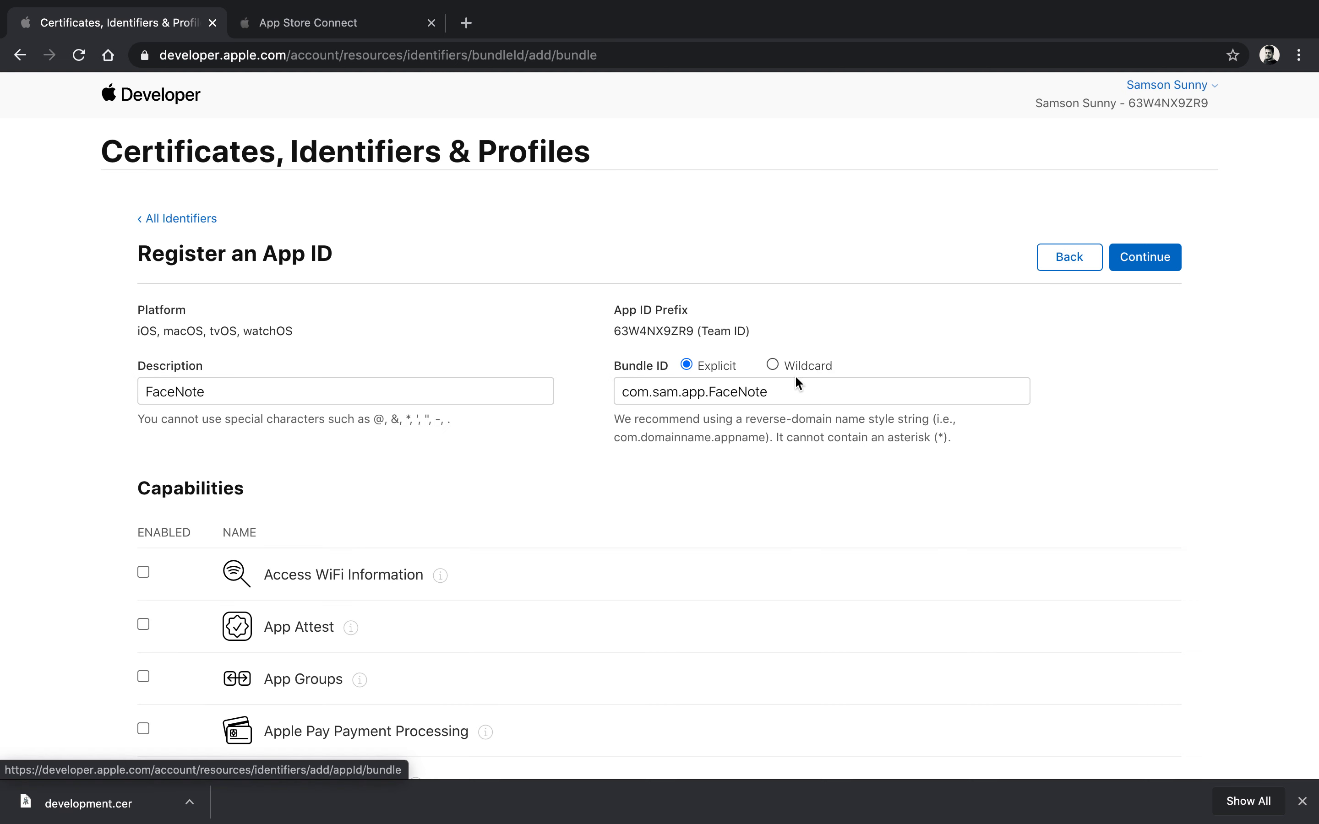
double_click(753, 390)
type("facenote1")
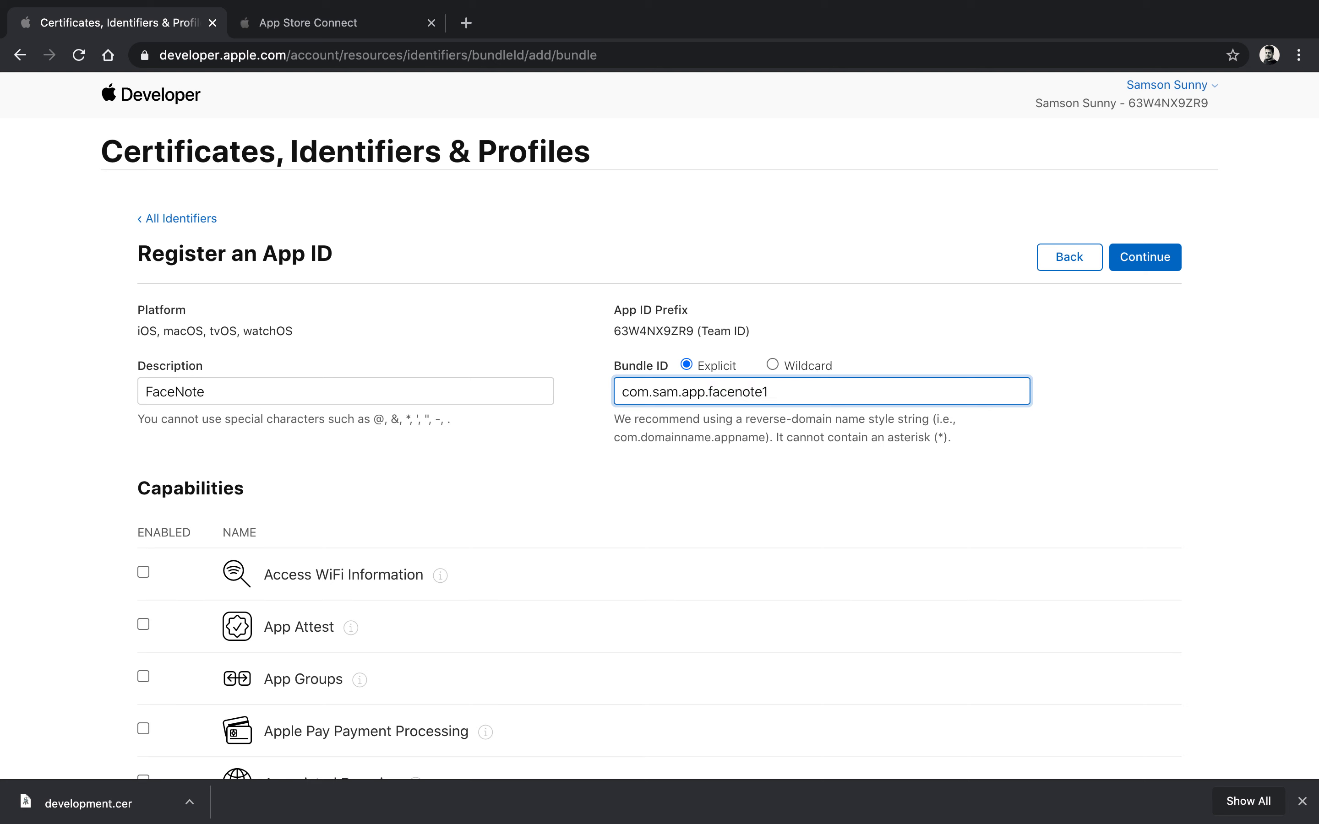
key("super+a")
key("super+c")
left_click(1129, 261)
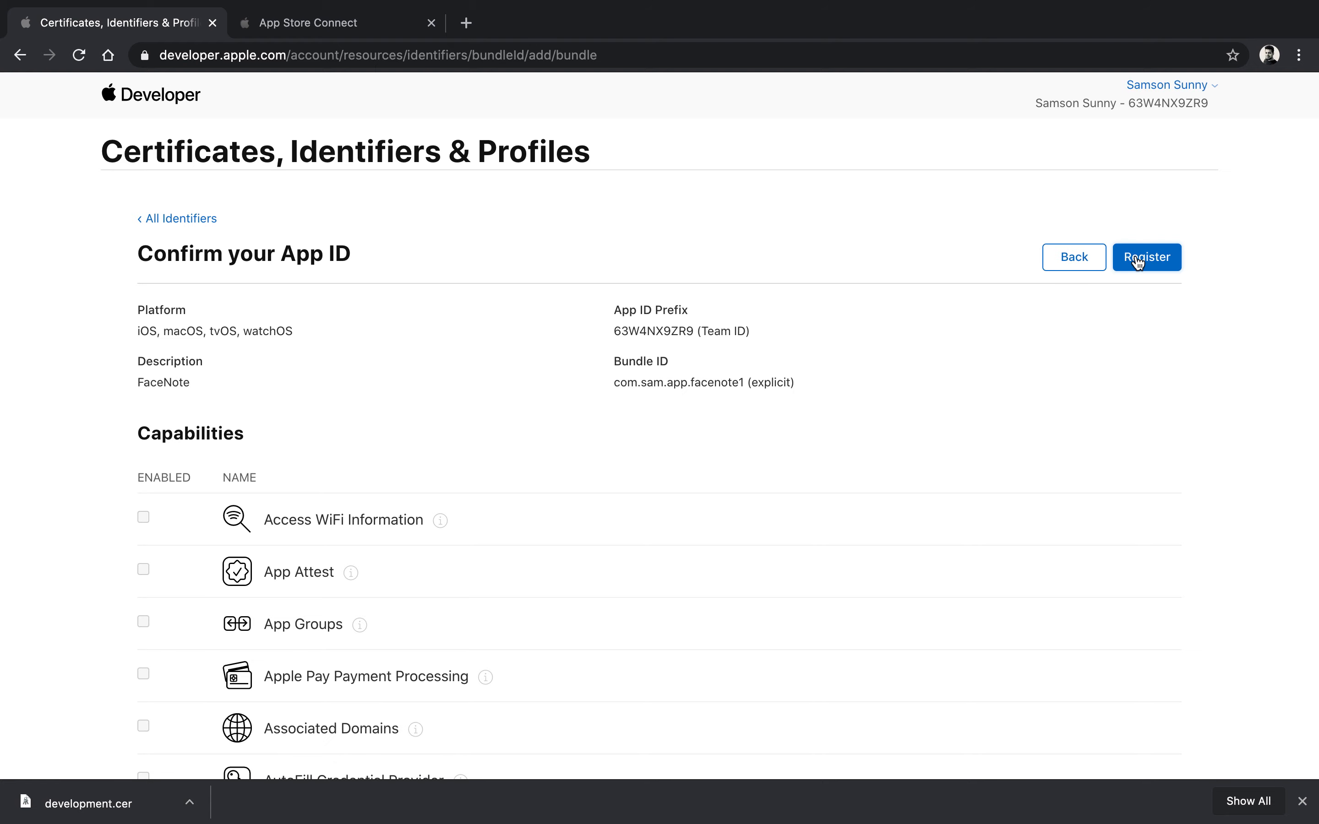
left_click(1139, 262)
key("ctrl+Up")
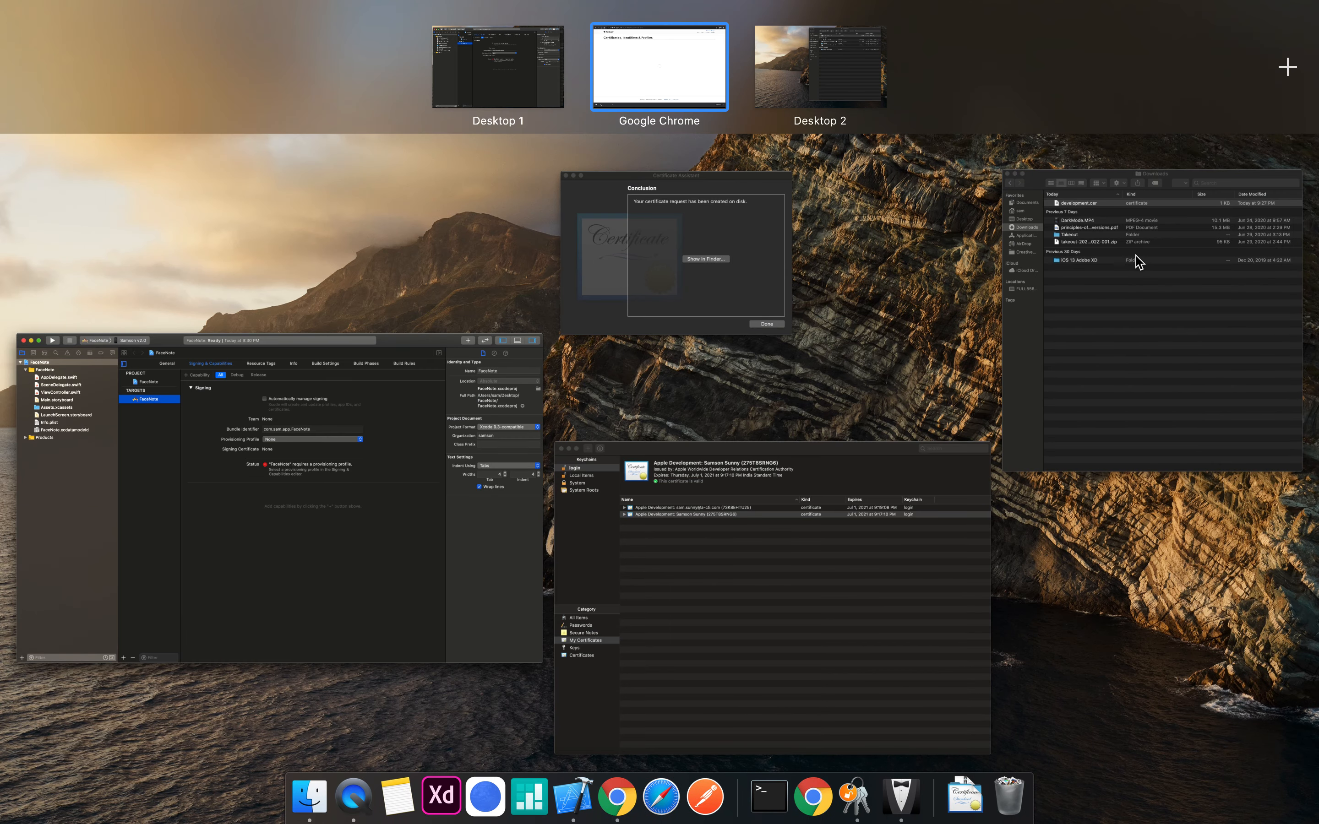
Step: Paste com.sam.app.facenote1 into the FaceNote target's Bundle Identifier and confirm it on General
left_click(661, 92)
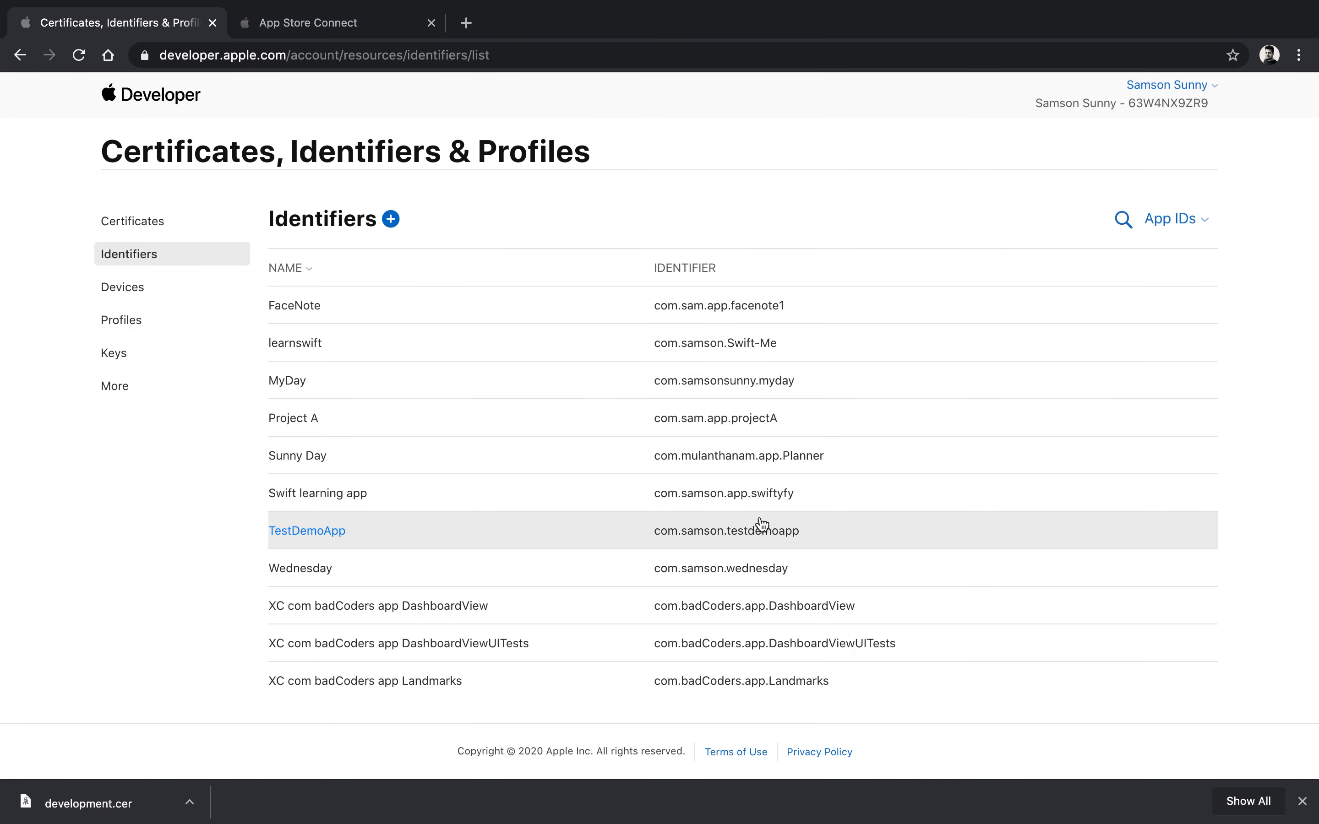
key("ctrl+Up")
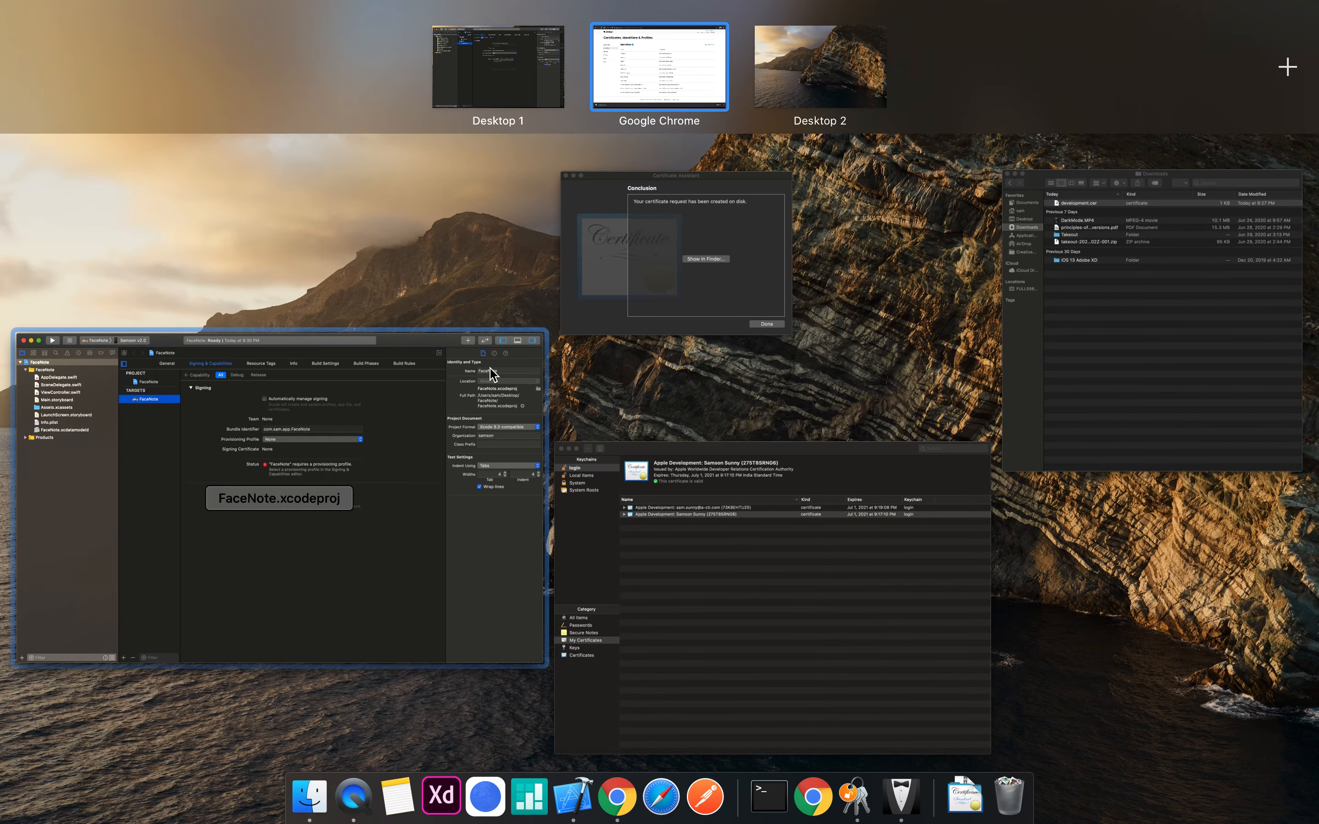
left_click(320, 467)
left_click(674, 254)
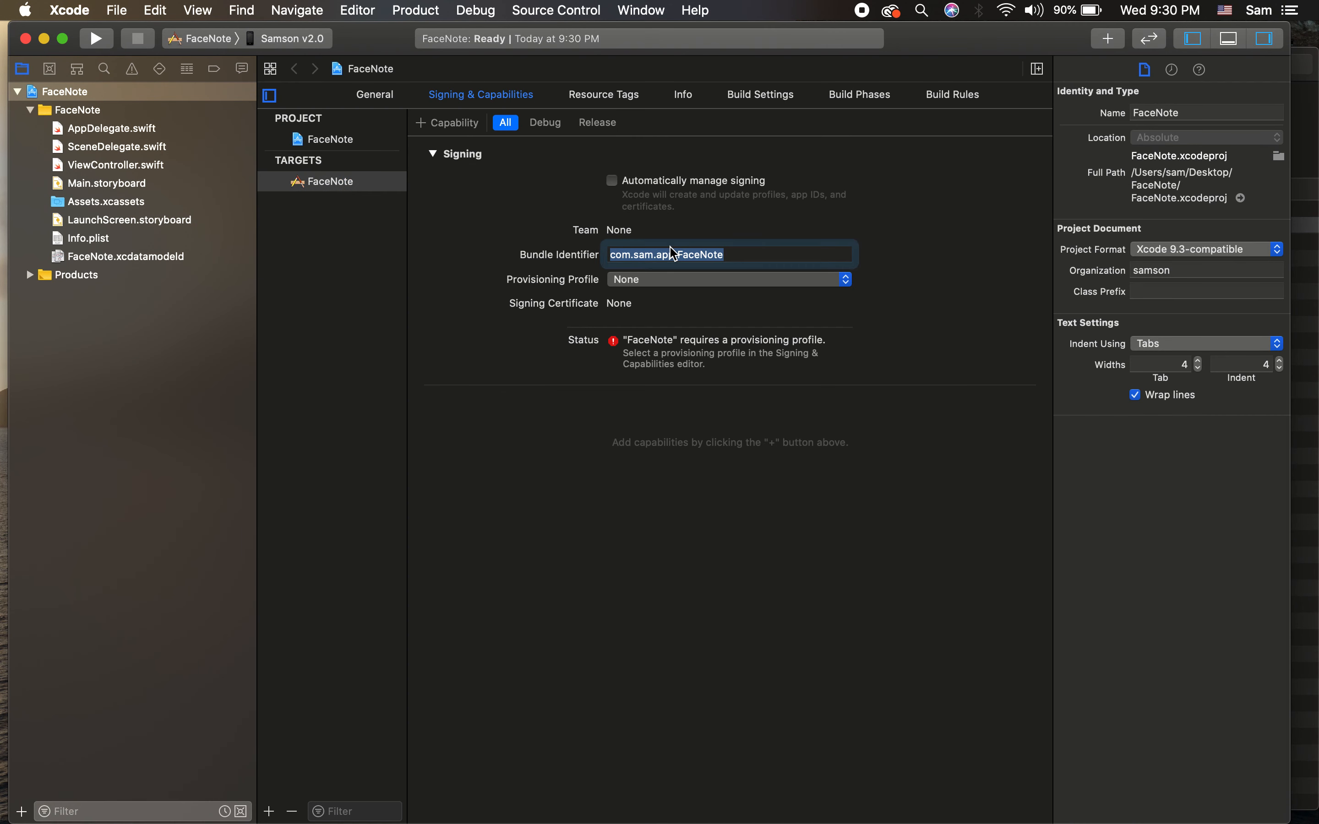
key("super+v")
key("Return")
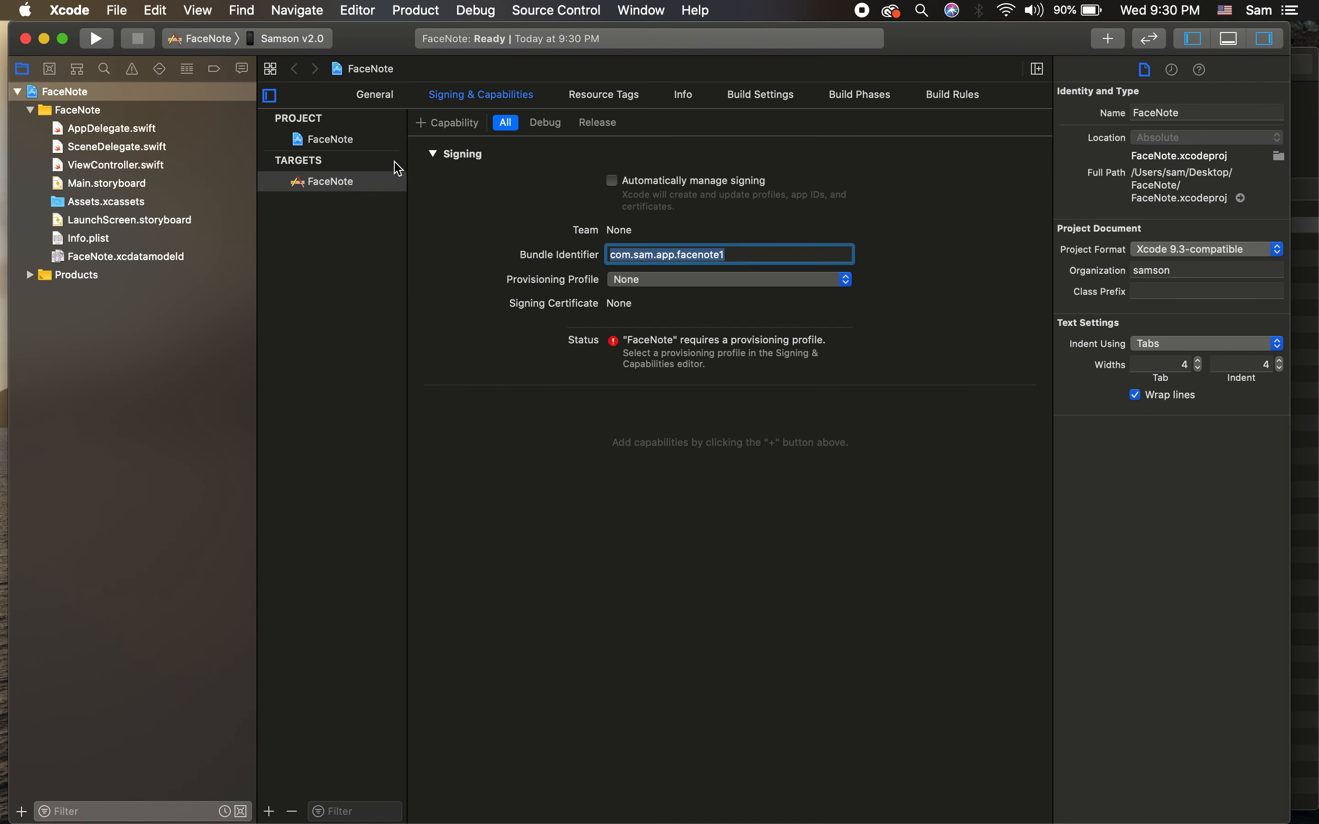
left_click(375, 95)
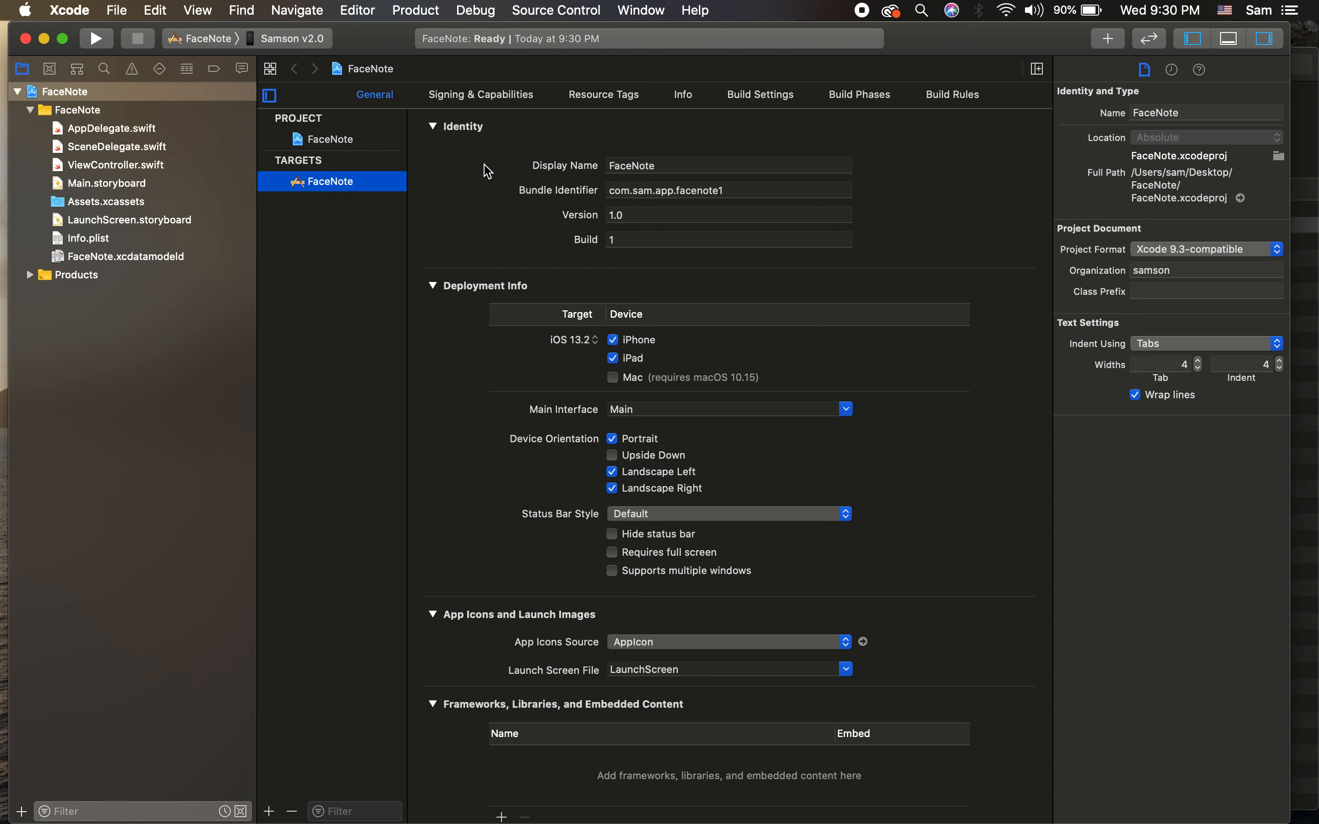
left_click(734, 195)
left_click(300, 423)
key("ctrl+Right")
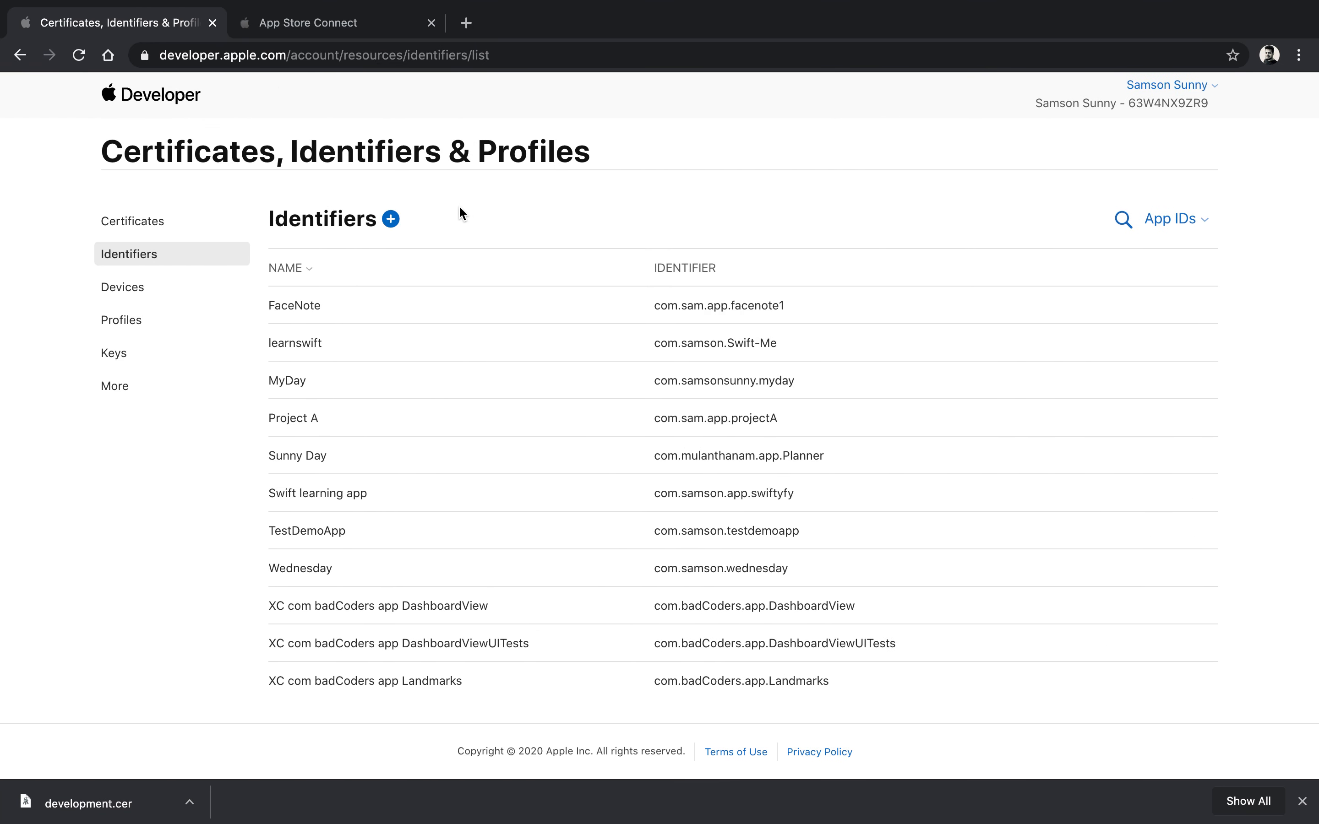
Step: Review the FaceNote App ID's capabilities, then go through Certificates to the empty Profiles list
left_click(334, 317)
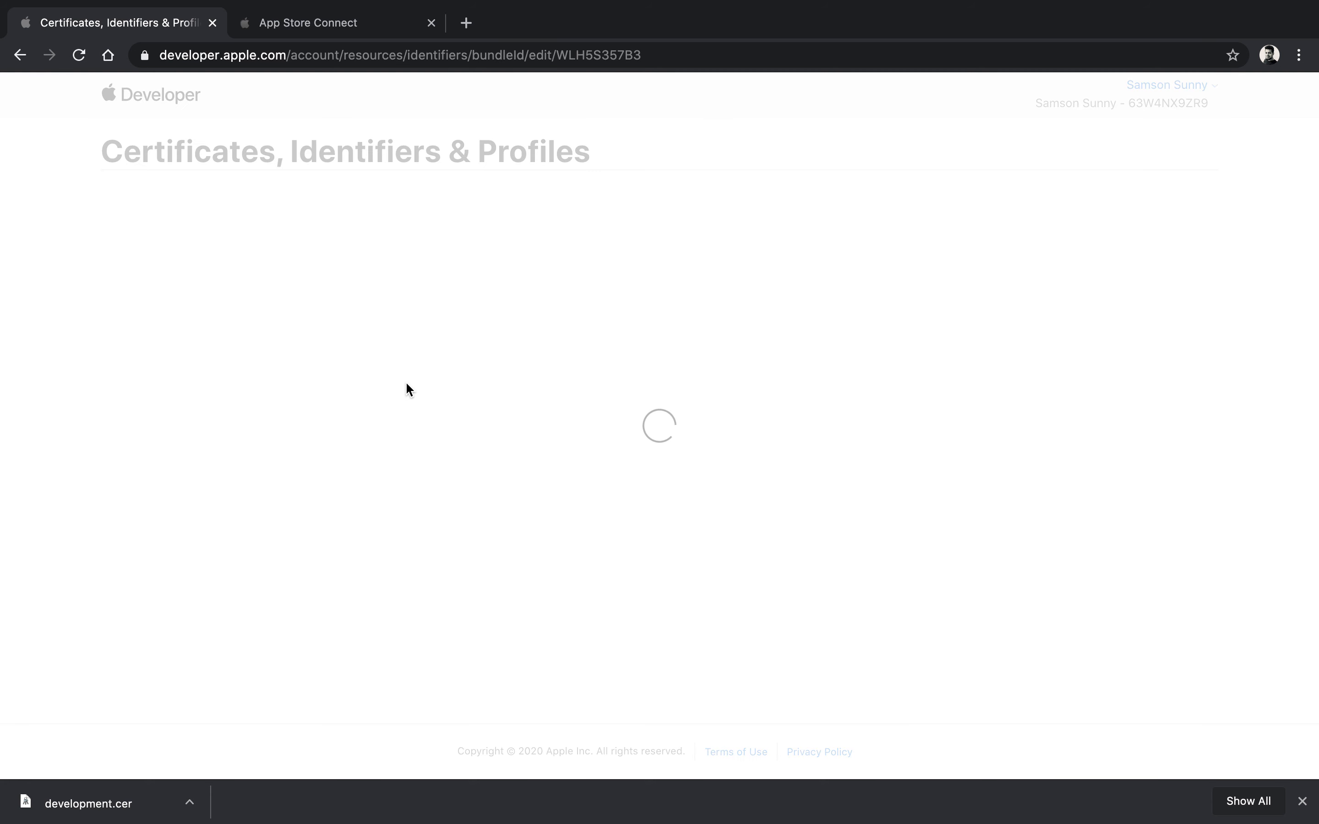
scroll(294, 364, "down", 3)
scroll(295, 363, "down", 10)
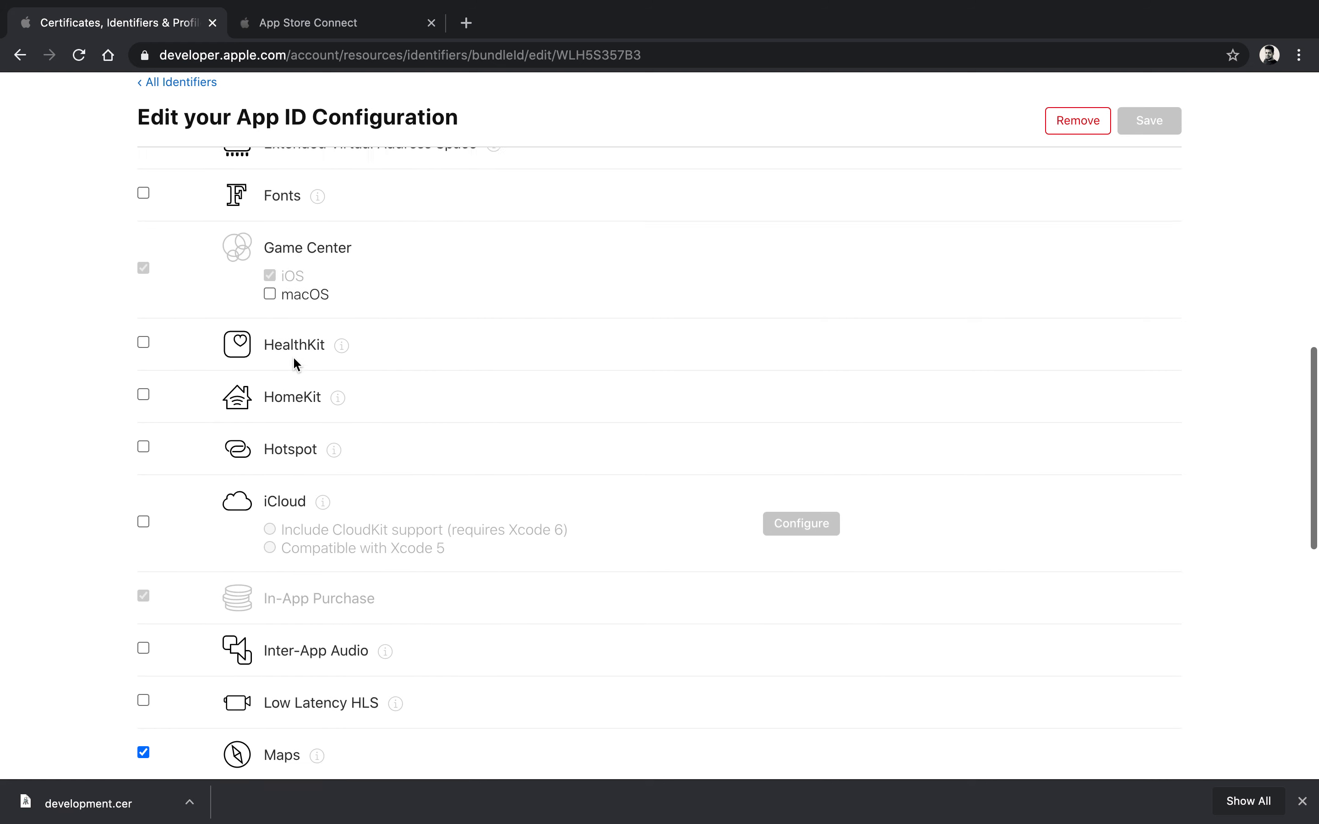
scroll(294, 376, "up", 13)
left_click(164, 220)
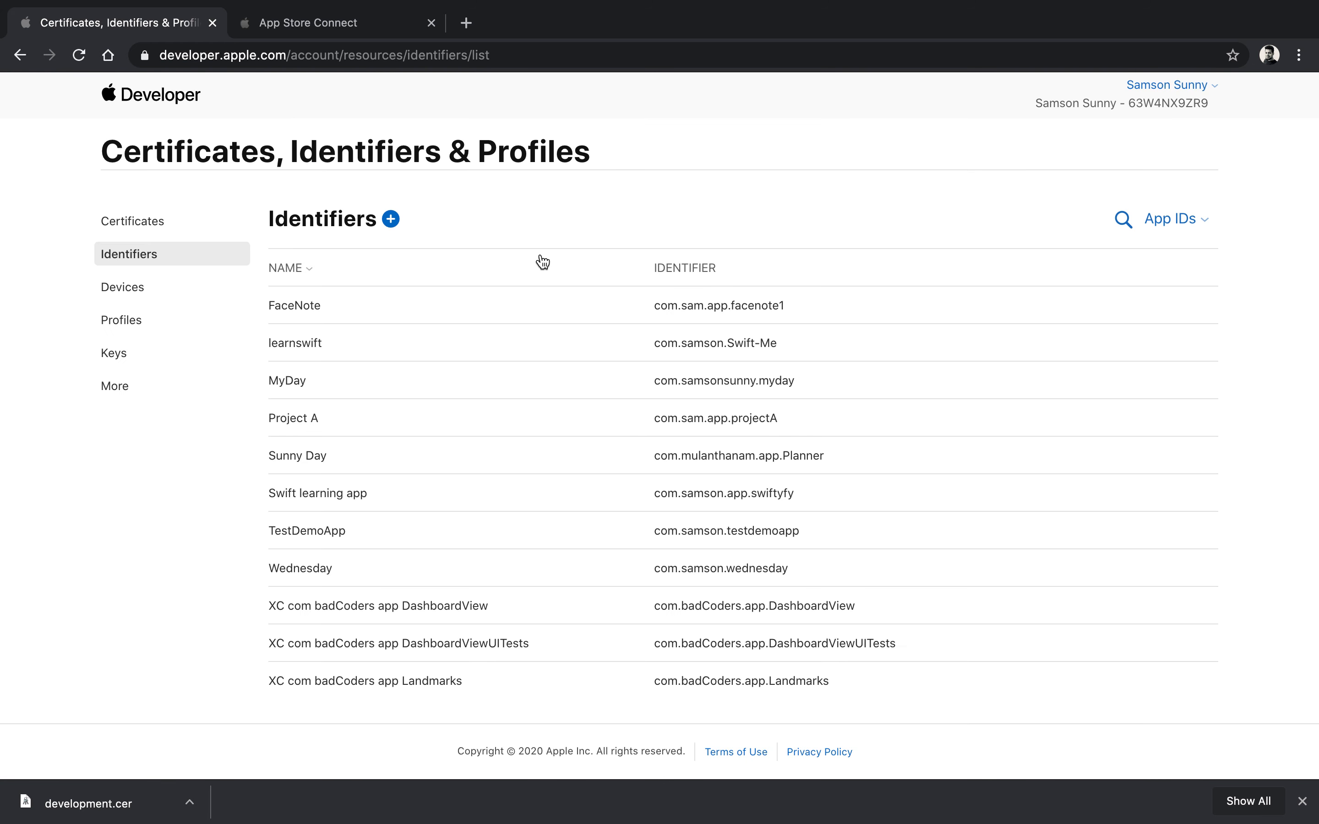
left_click(165, 221)
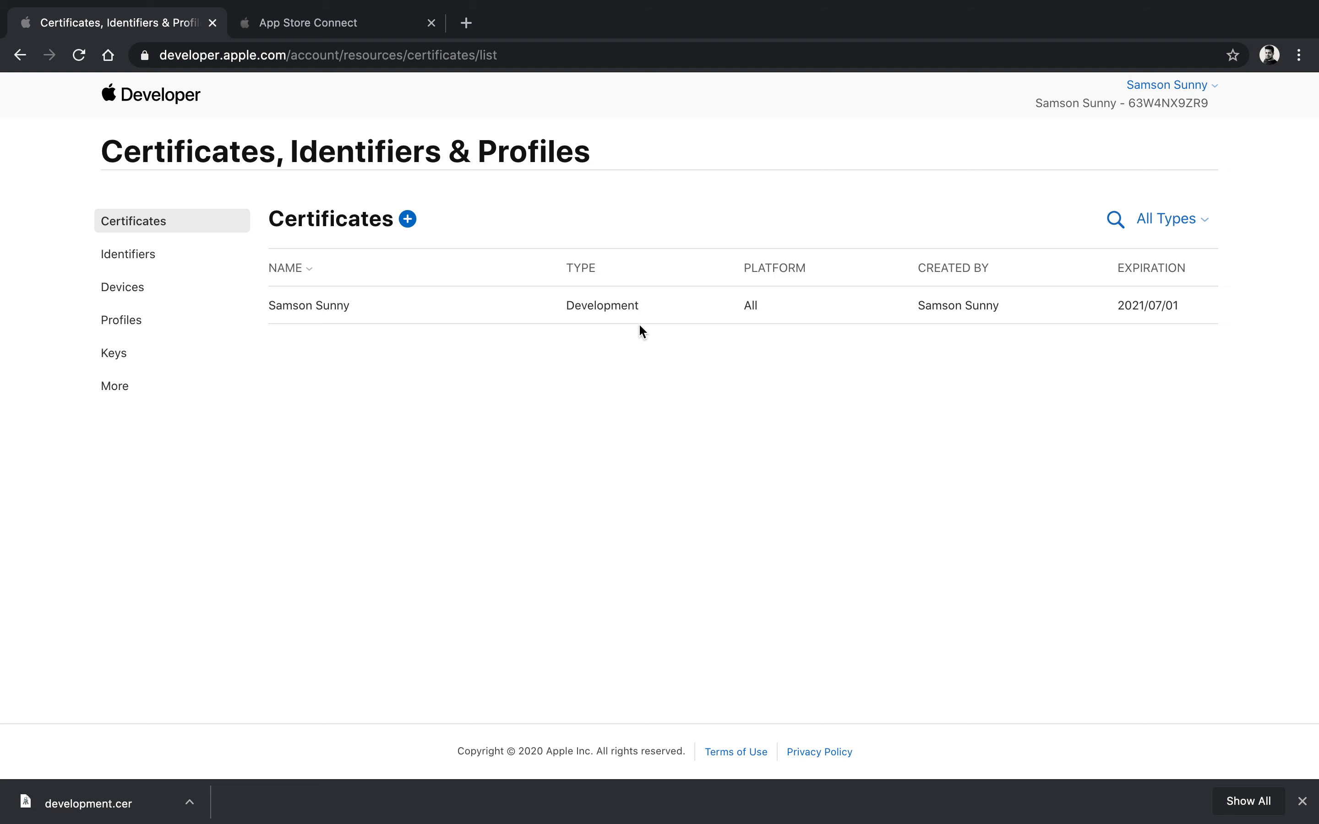
left_click(134, 325)
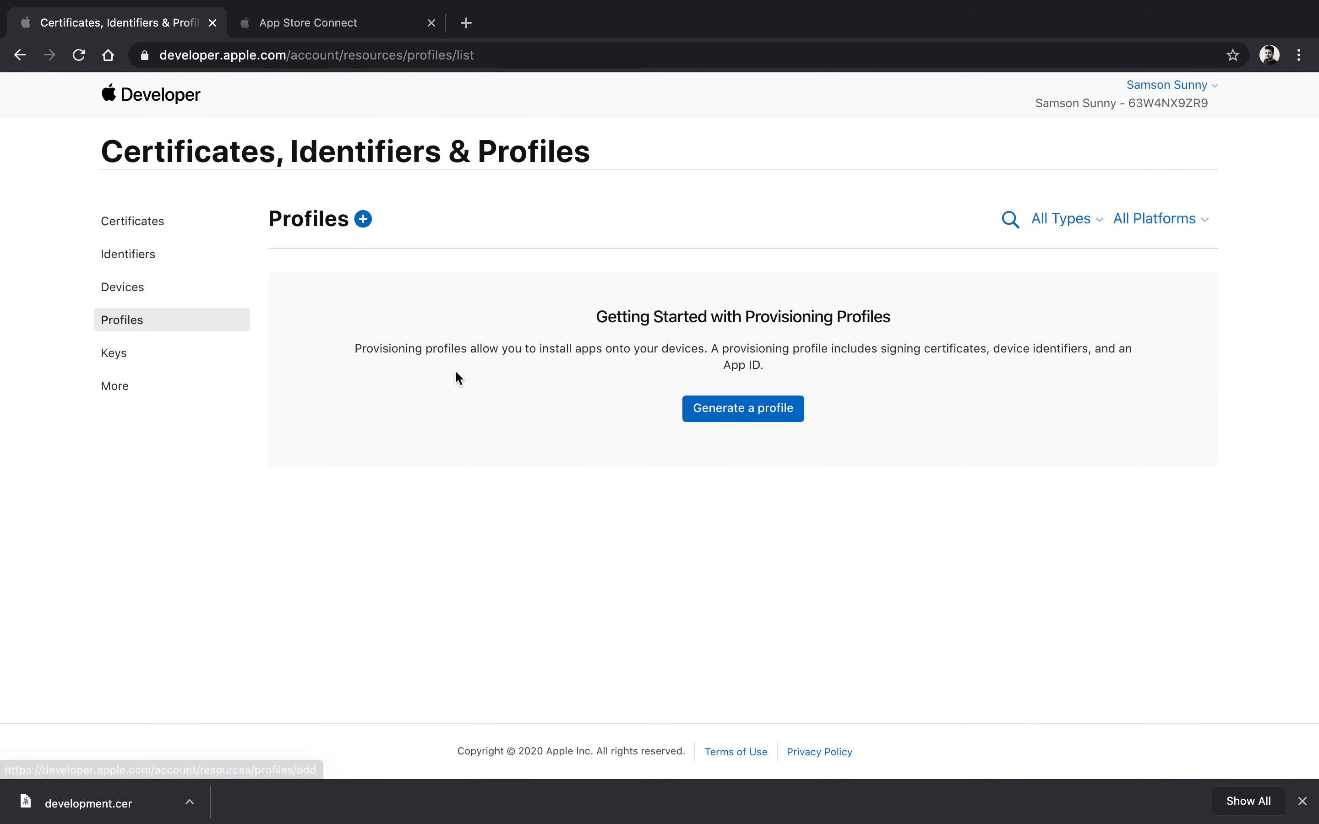
Step: Start a new provisioning profile of type iOS App Development
left_click_drag(537, 348, 703, 347)
left_click(704, 347)
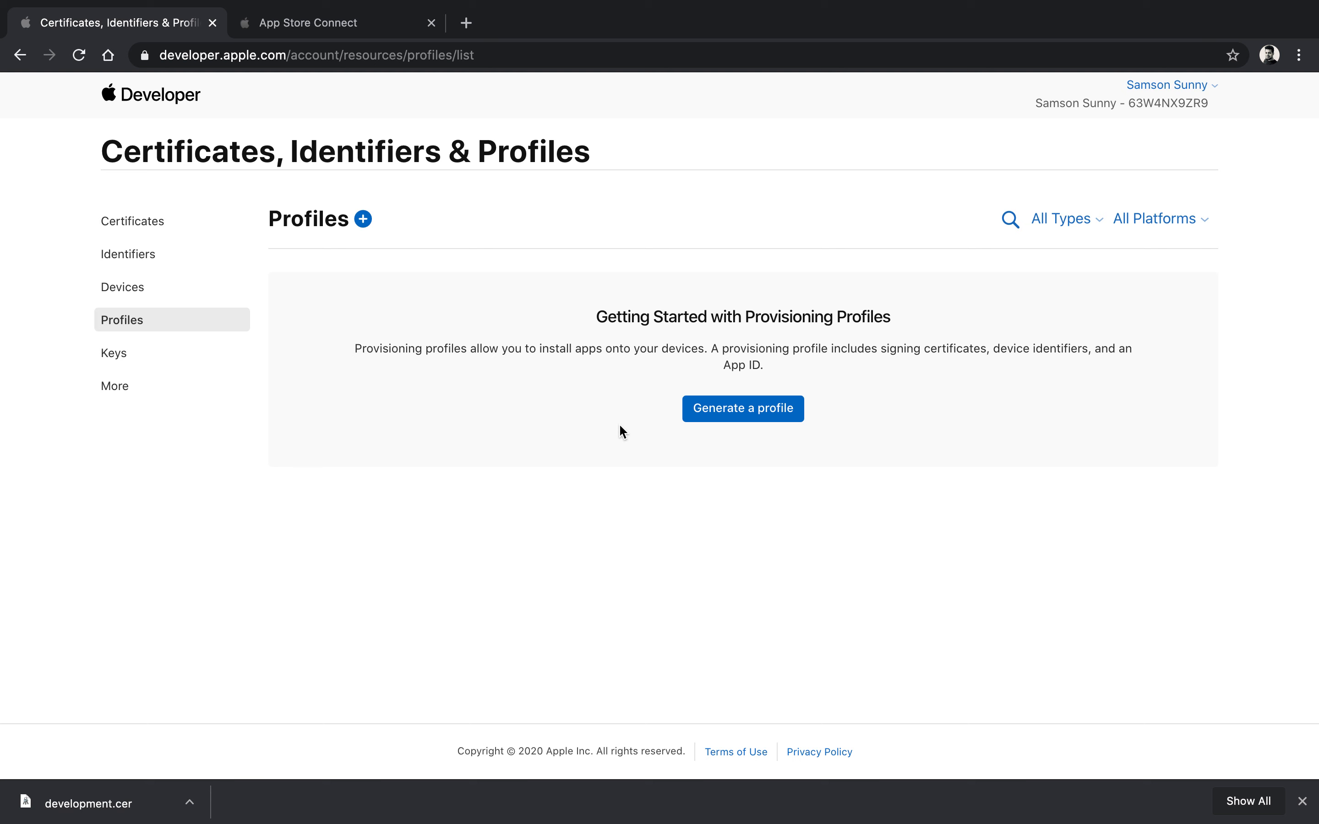
left_click(731, 405)
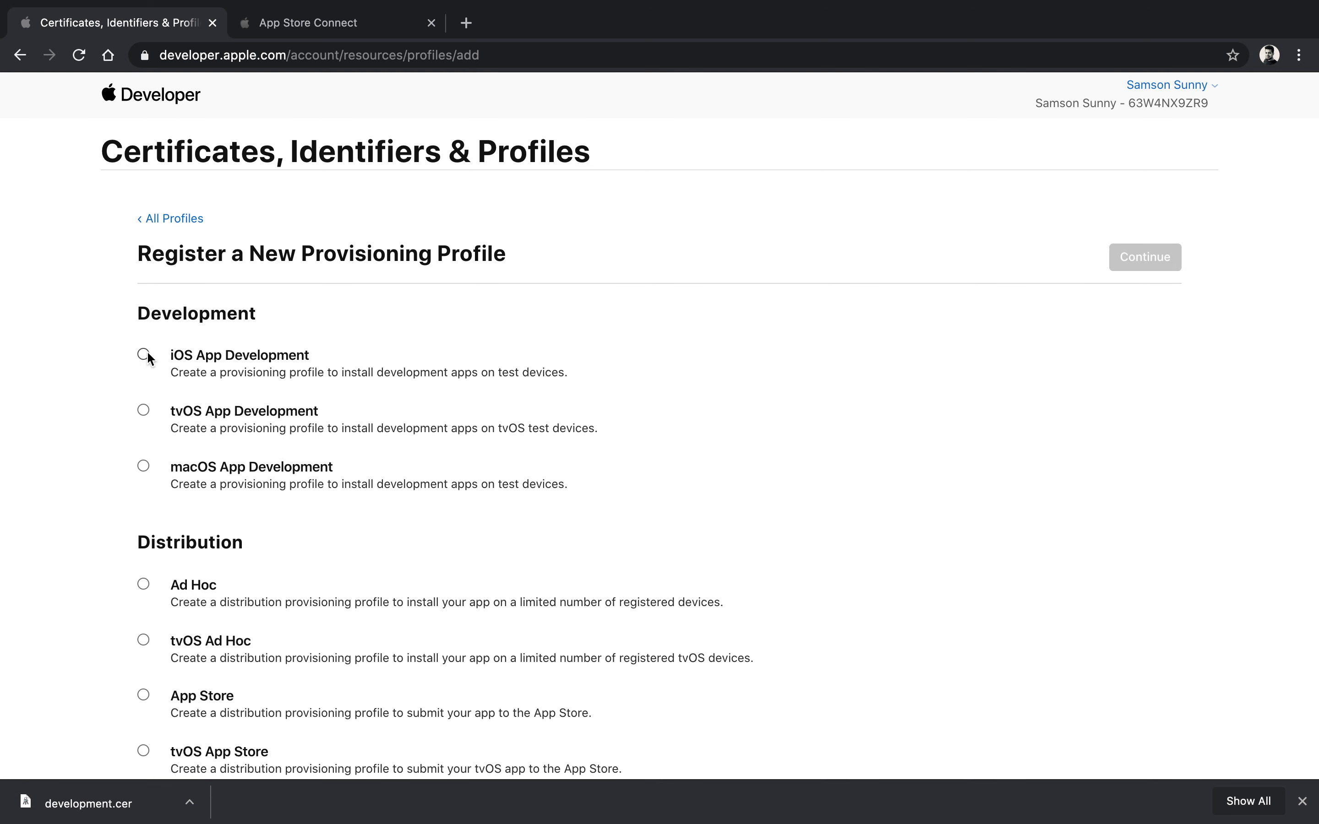
left_click(144, 355)
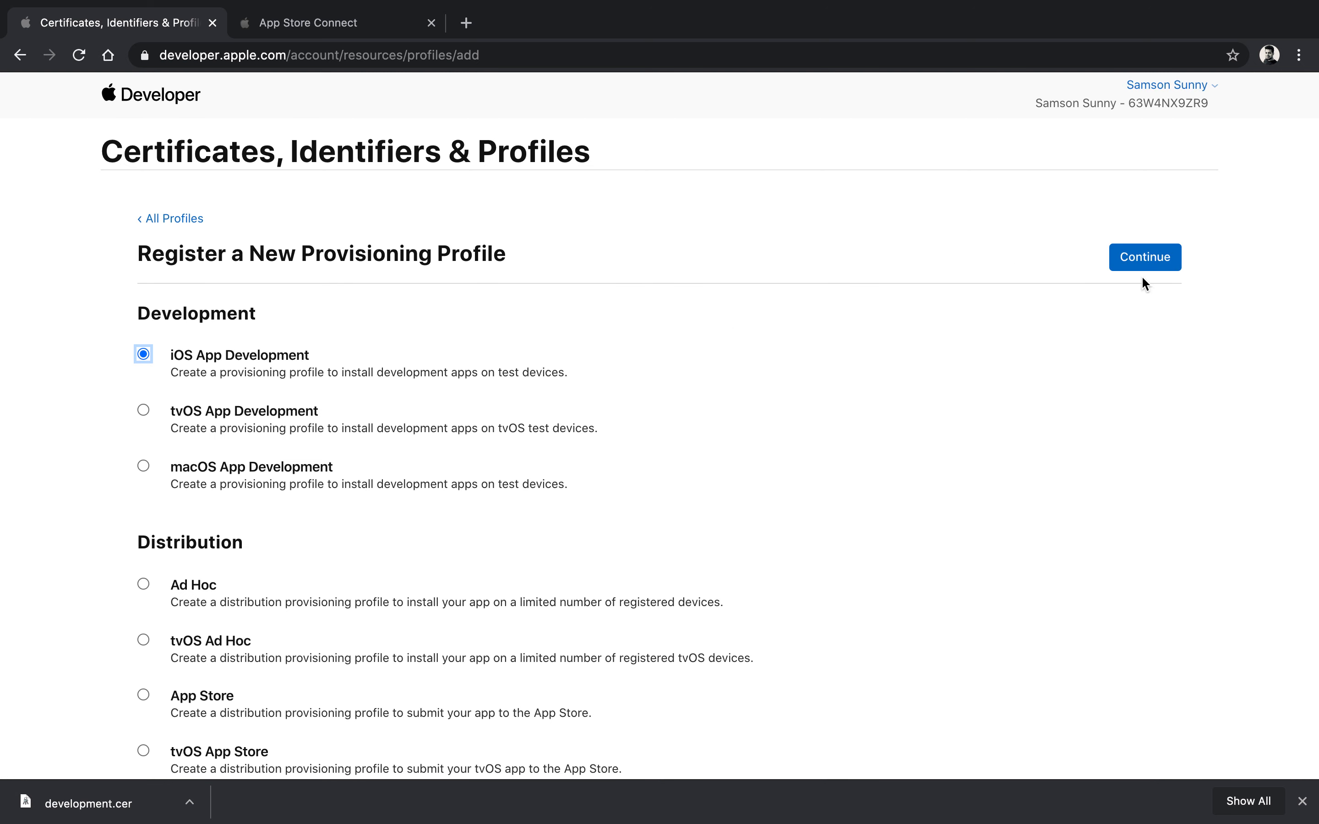
left_click(1152, 261)
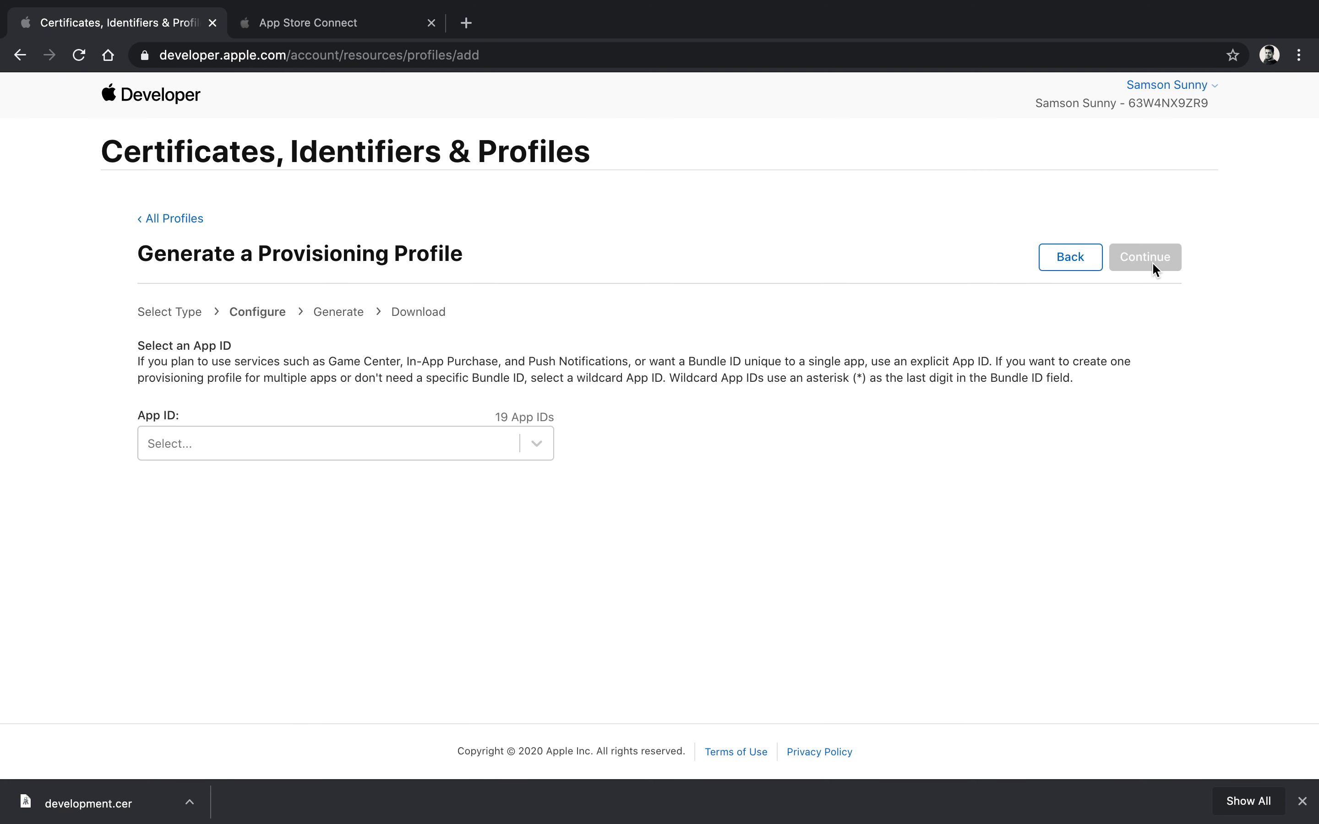
Step: Select the FaceNote App ID for the new profile
left_click(537, 444)
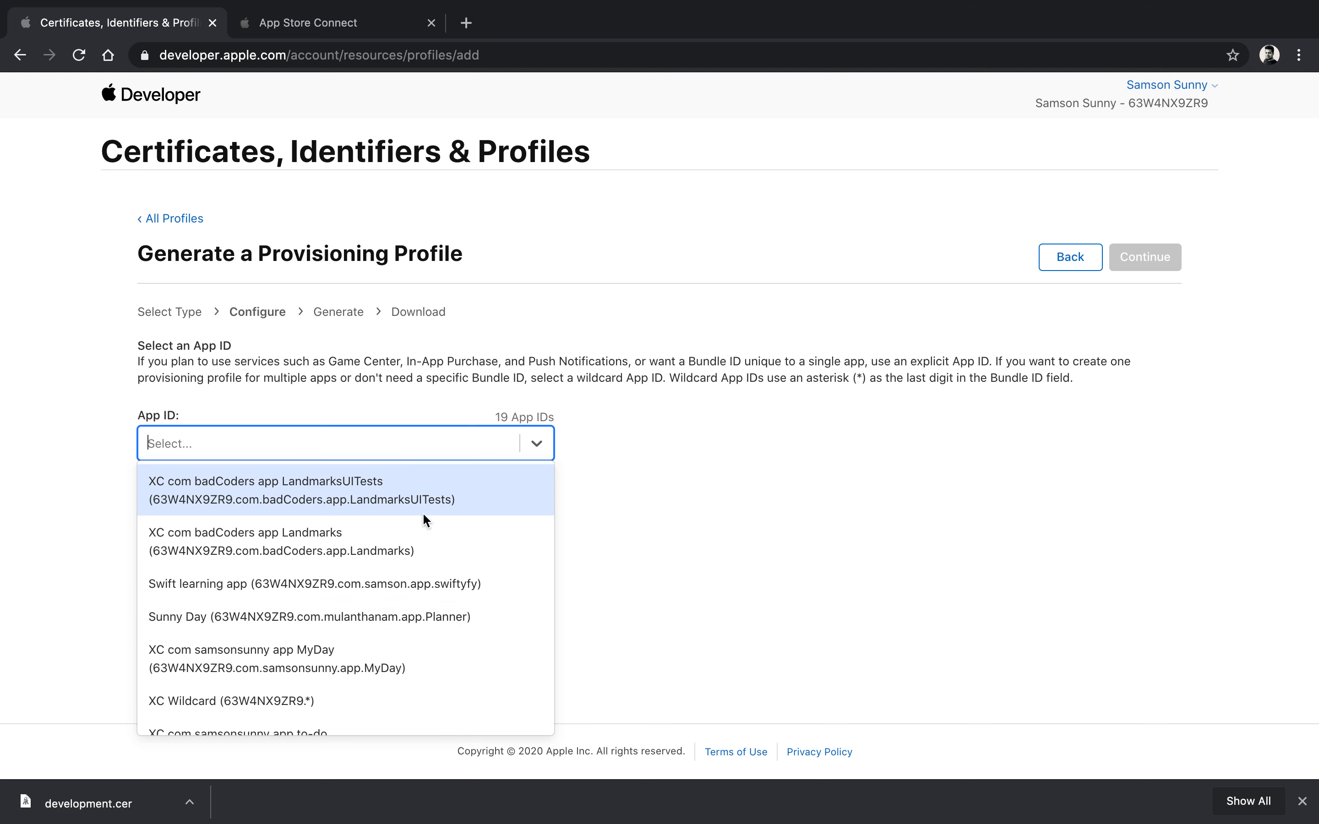
scroll(428, 556, "down", 2)
scroll(430, 564, "down", 5)
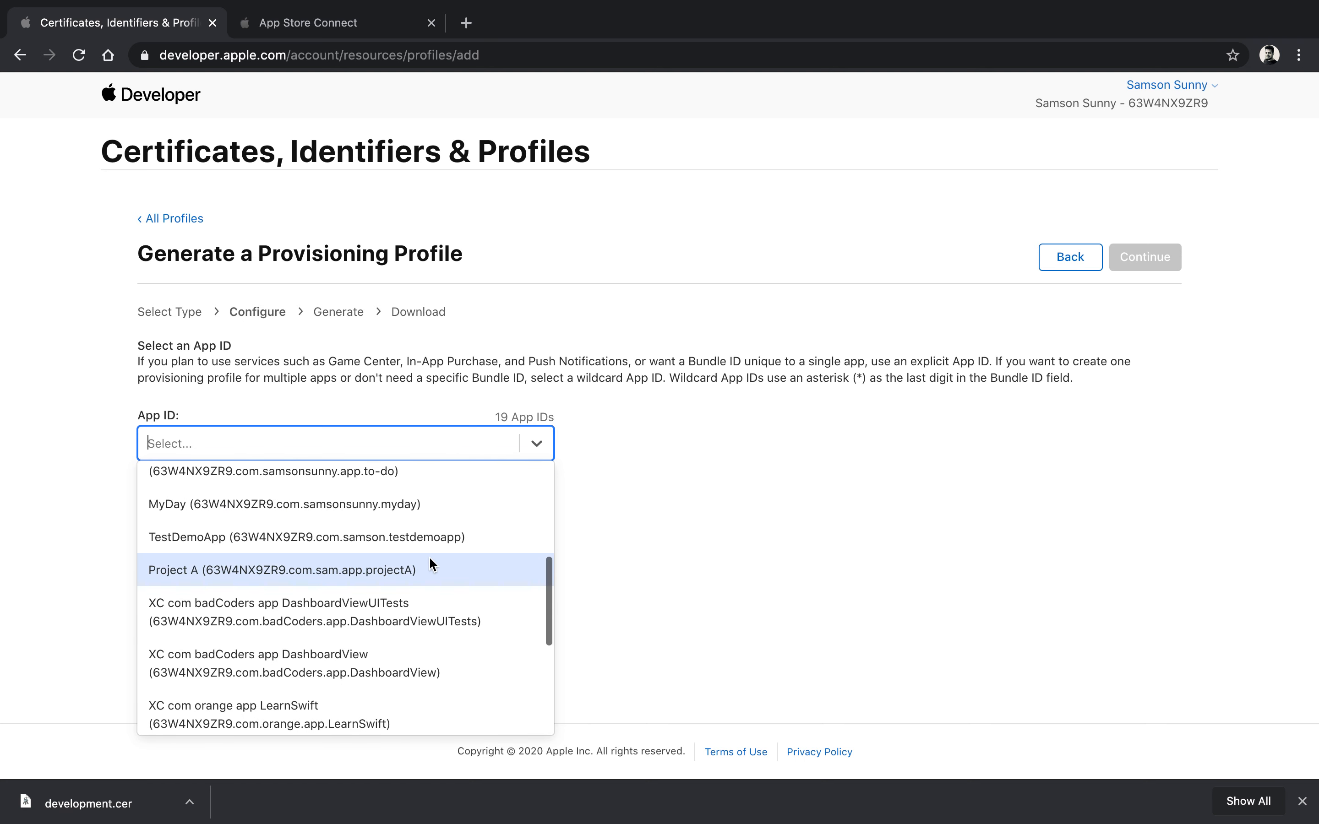
scroll(430, 560, "down", 5)
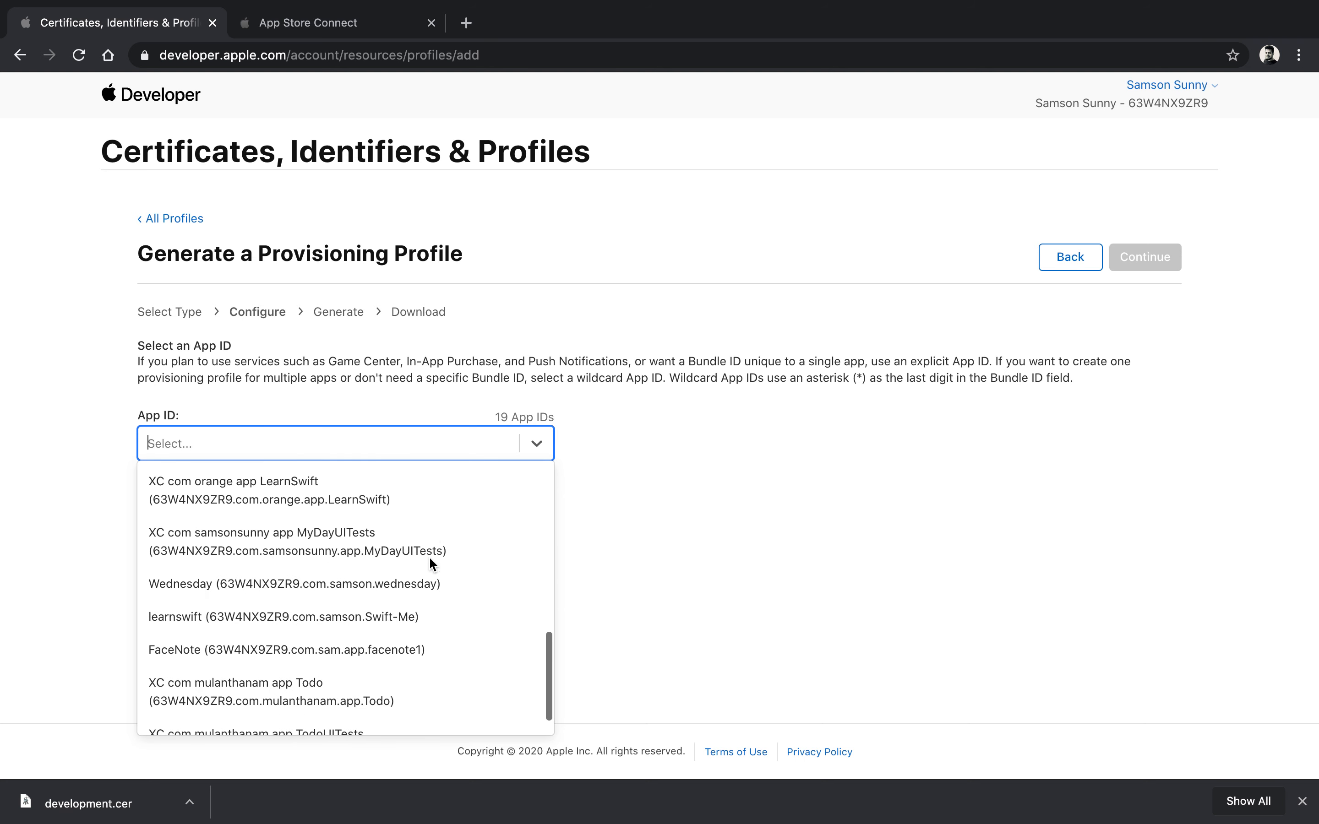
scroll(429, 561, "down", 1)
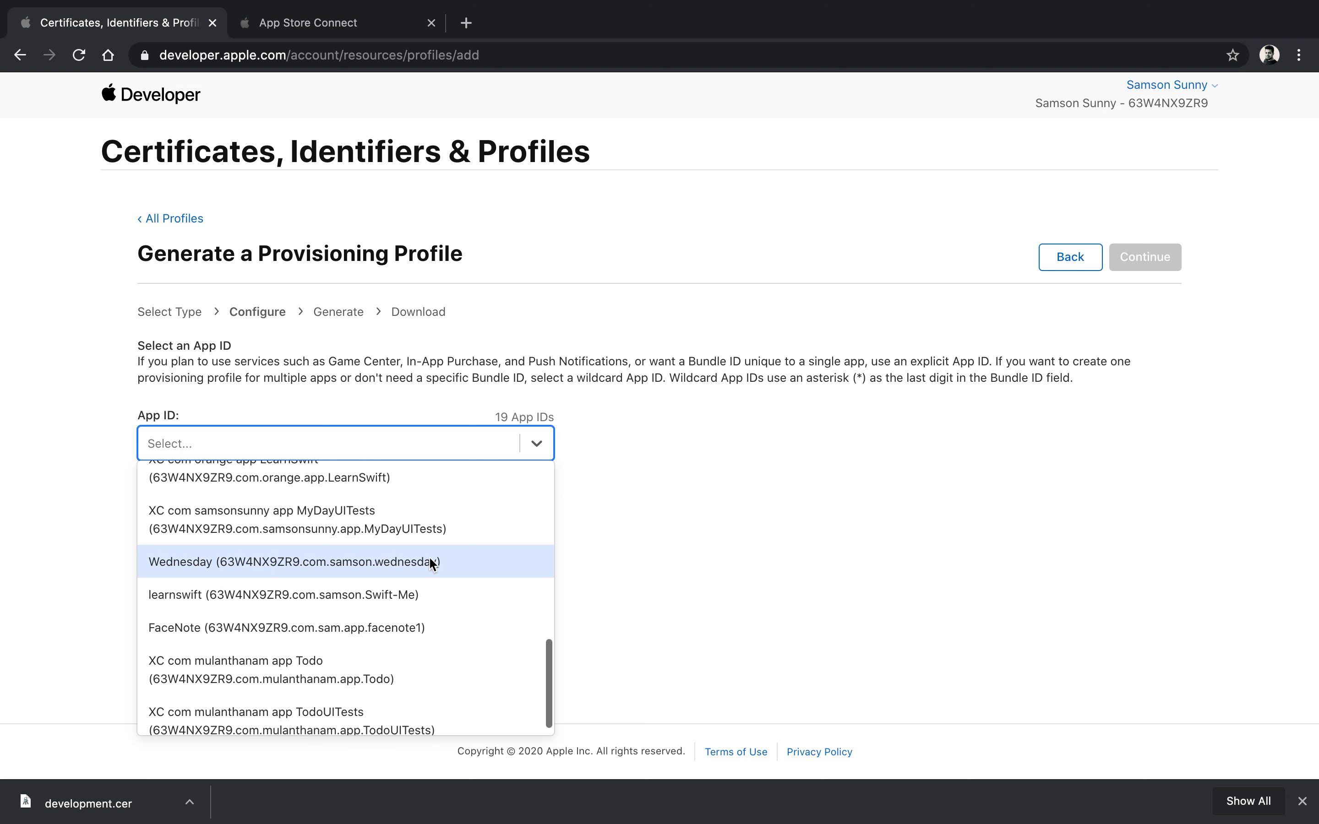
left_click(432, 611)
left_click(1145, 259)
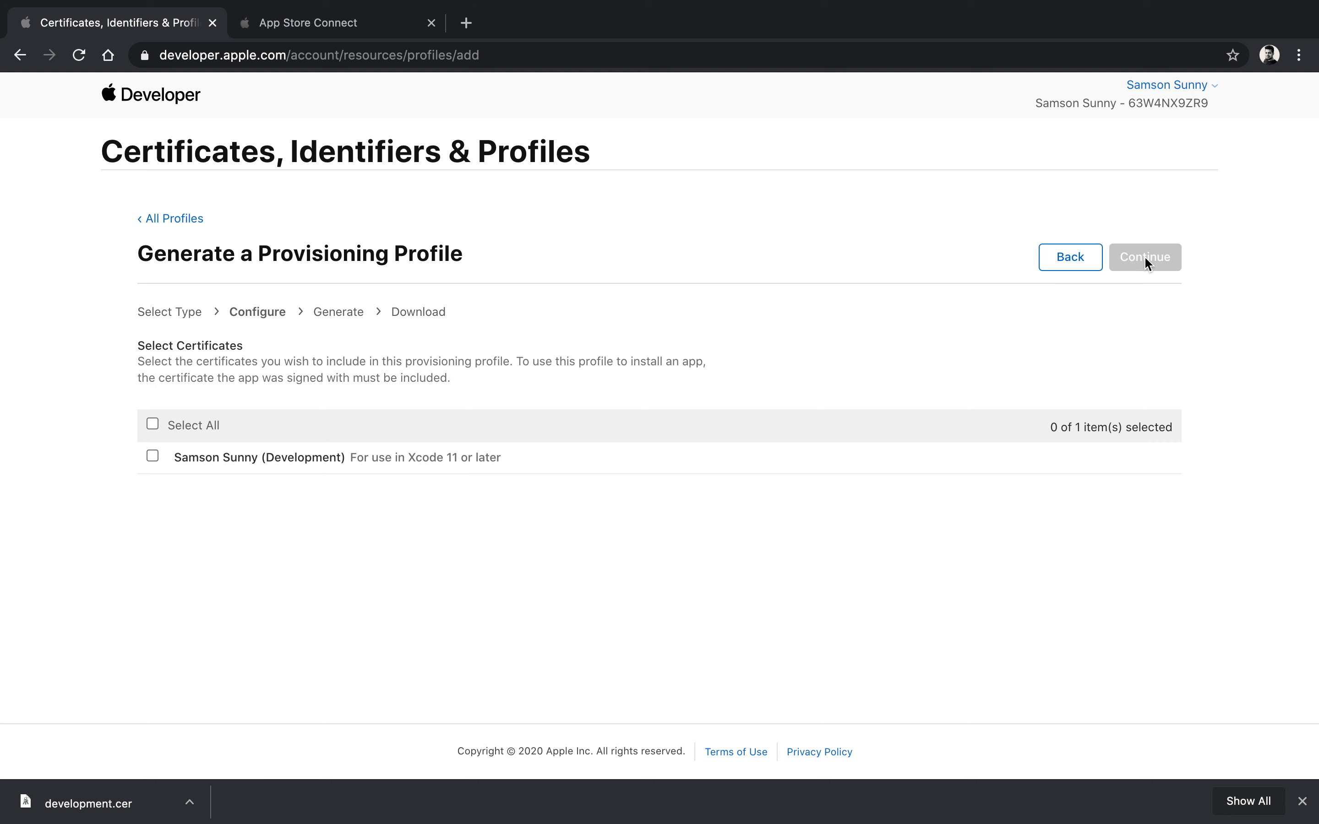
Step: Include the development certificate and both registered devices in the profile
left_click(152, 457)
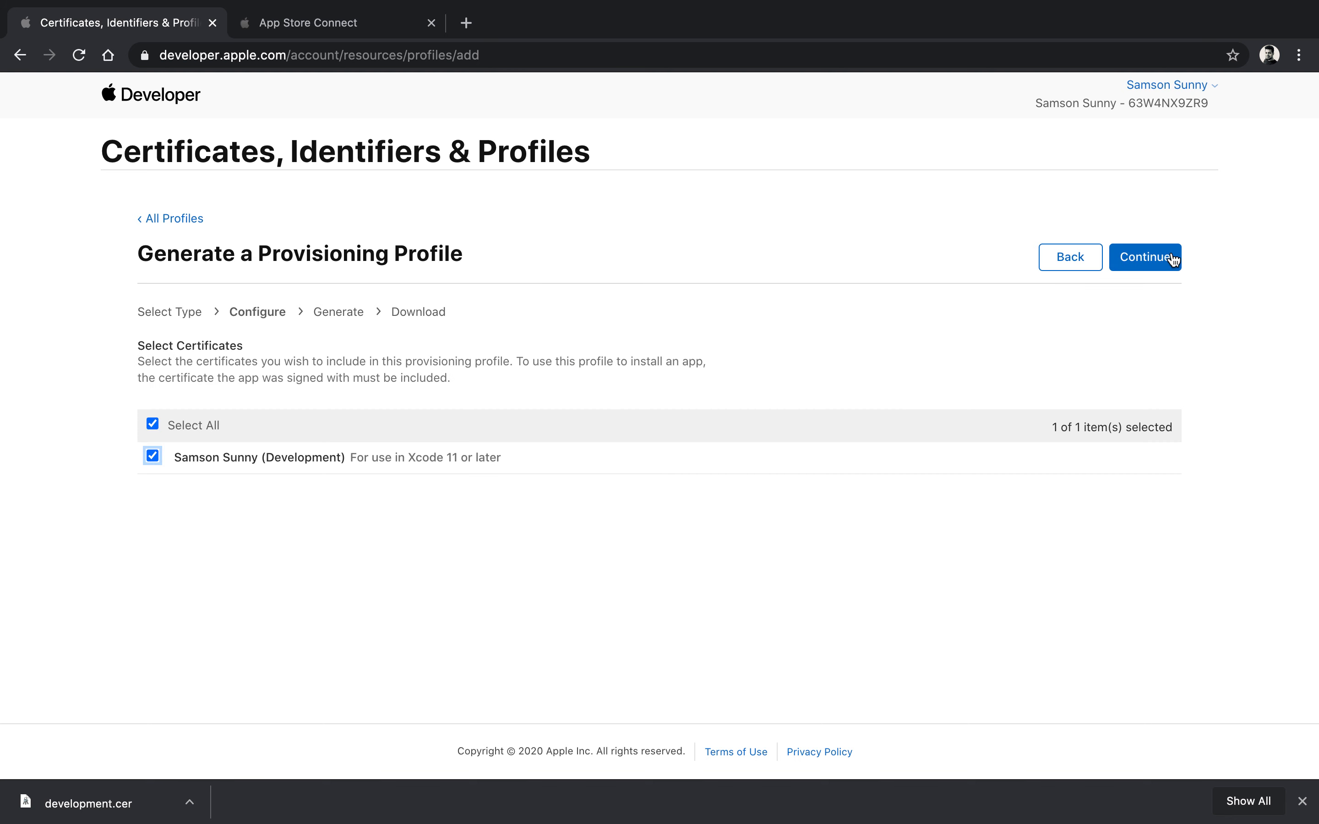
left_click(1172, 258)
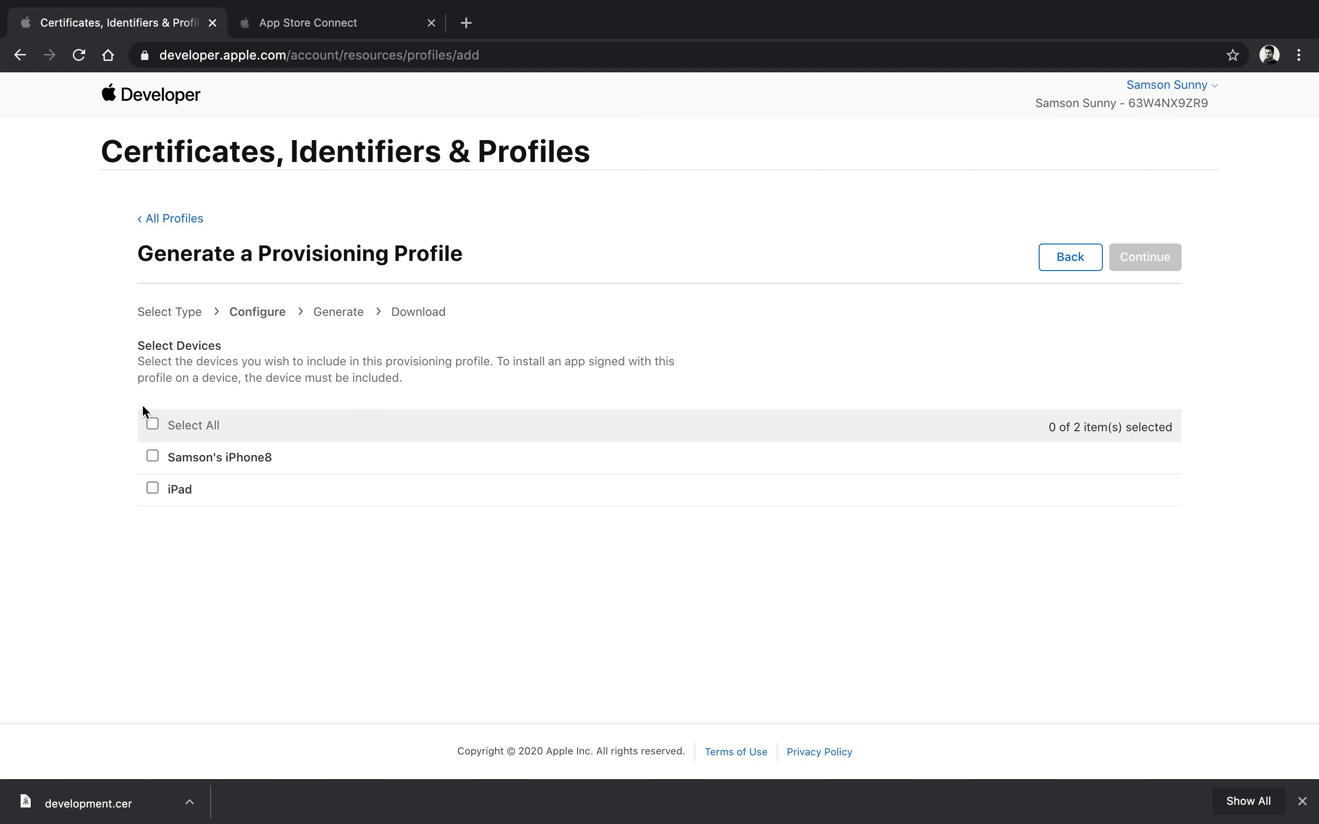
left_click(152, 424)
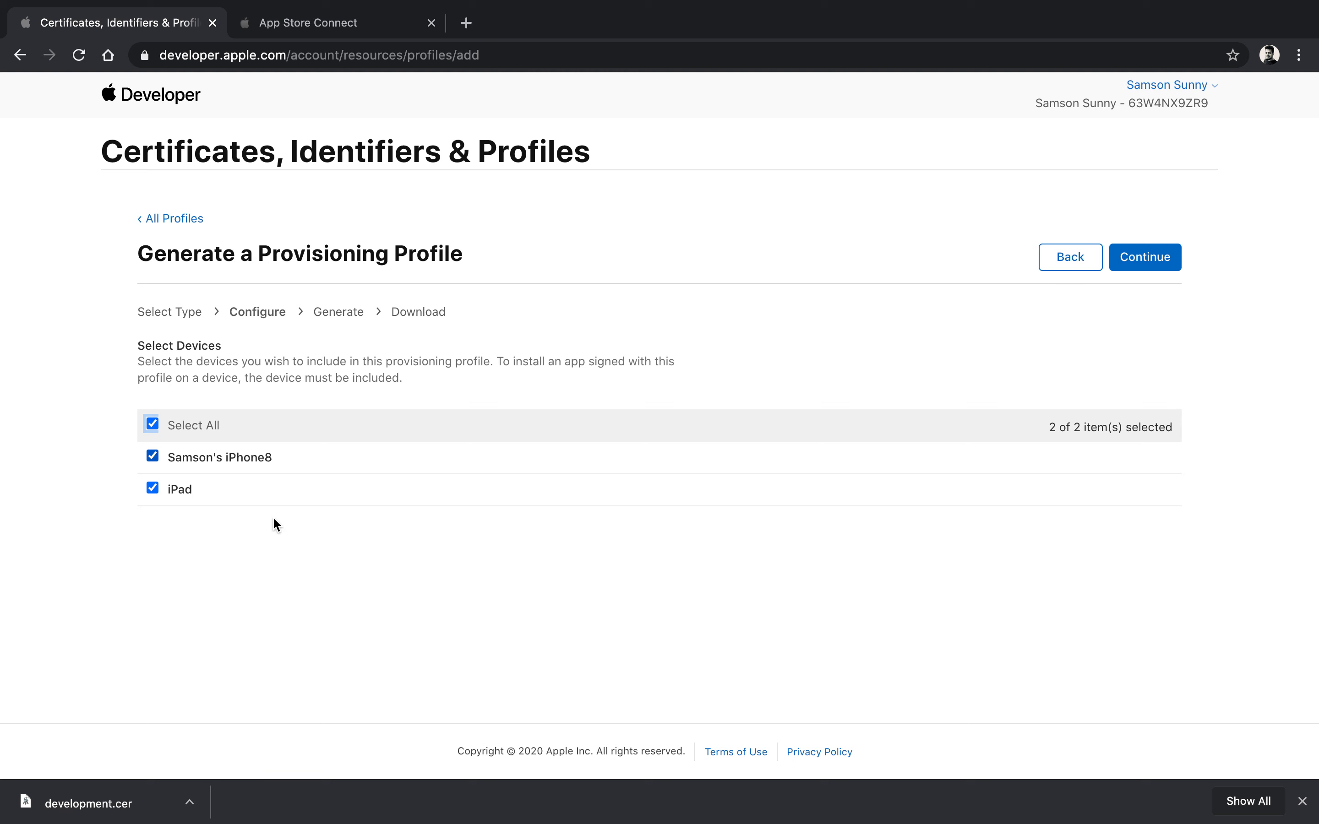
left_click(1137, 257)
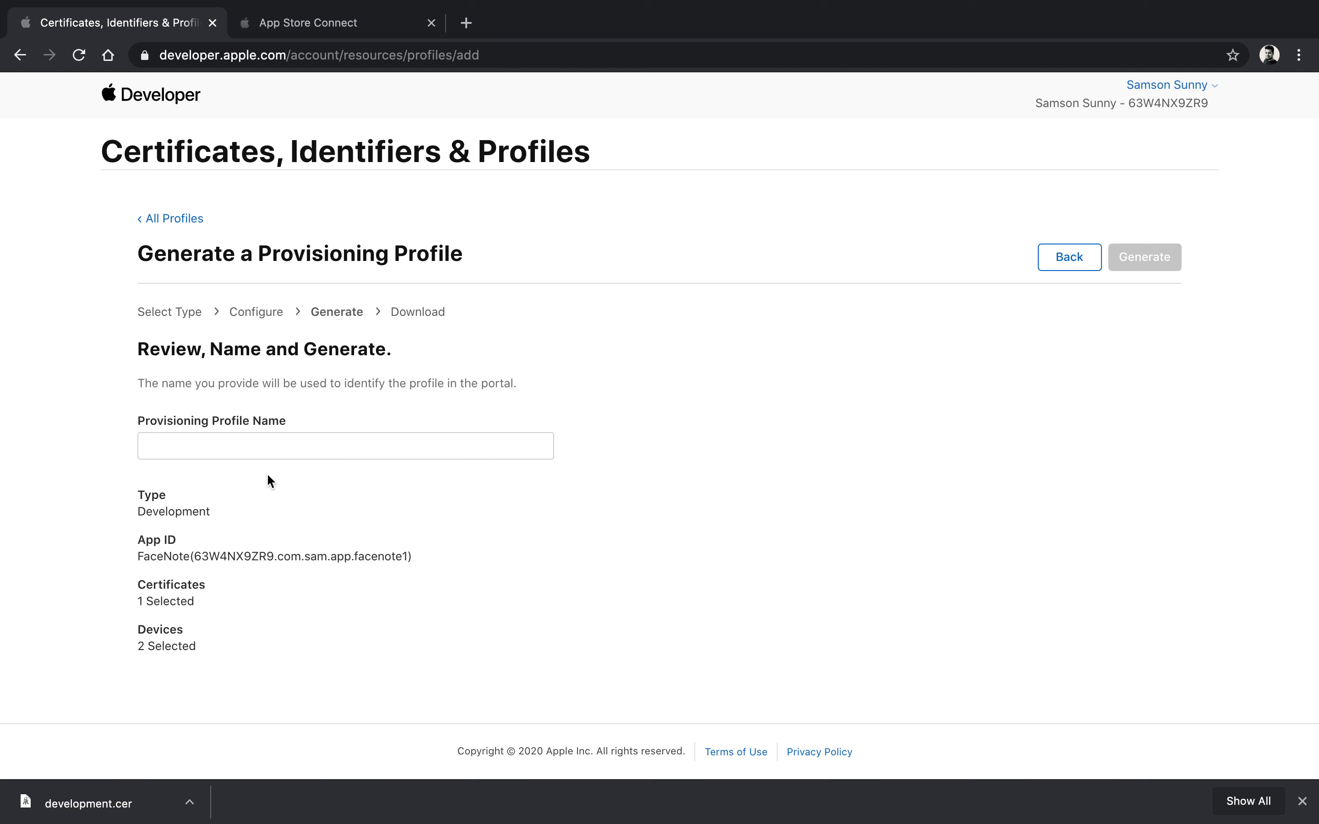
Step: Name the profile 'facenote dev profile', generate it and download its .mobileprovision file
left_click(371, 445)
type("fa")
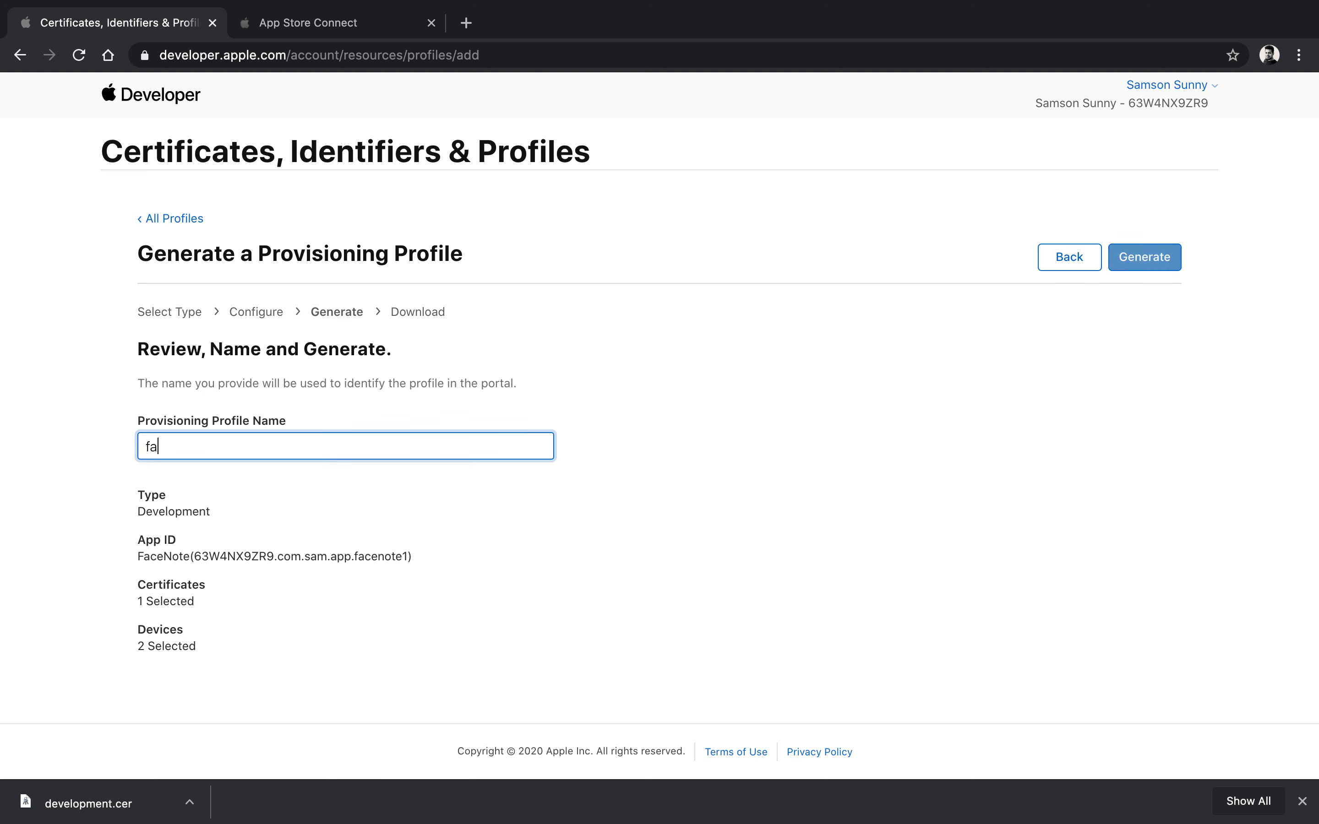
type("cenote de")
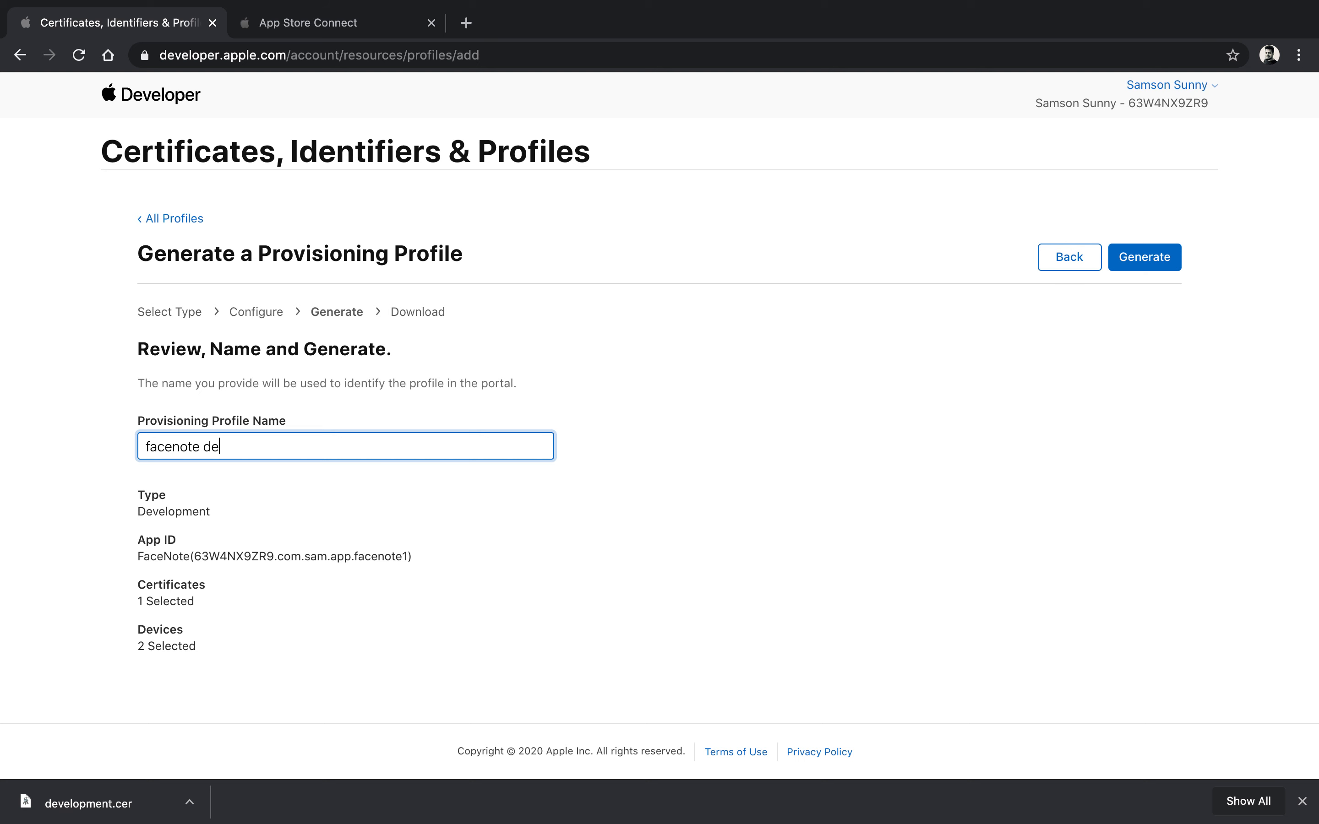
type("v profile")
left_click(1176, 257)
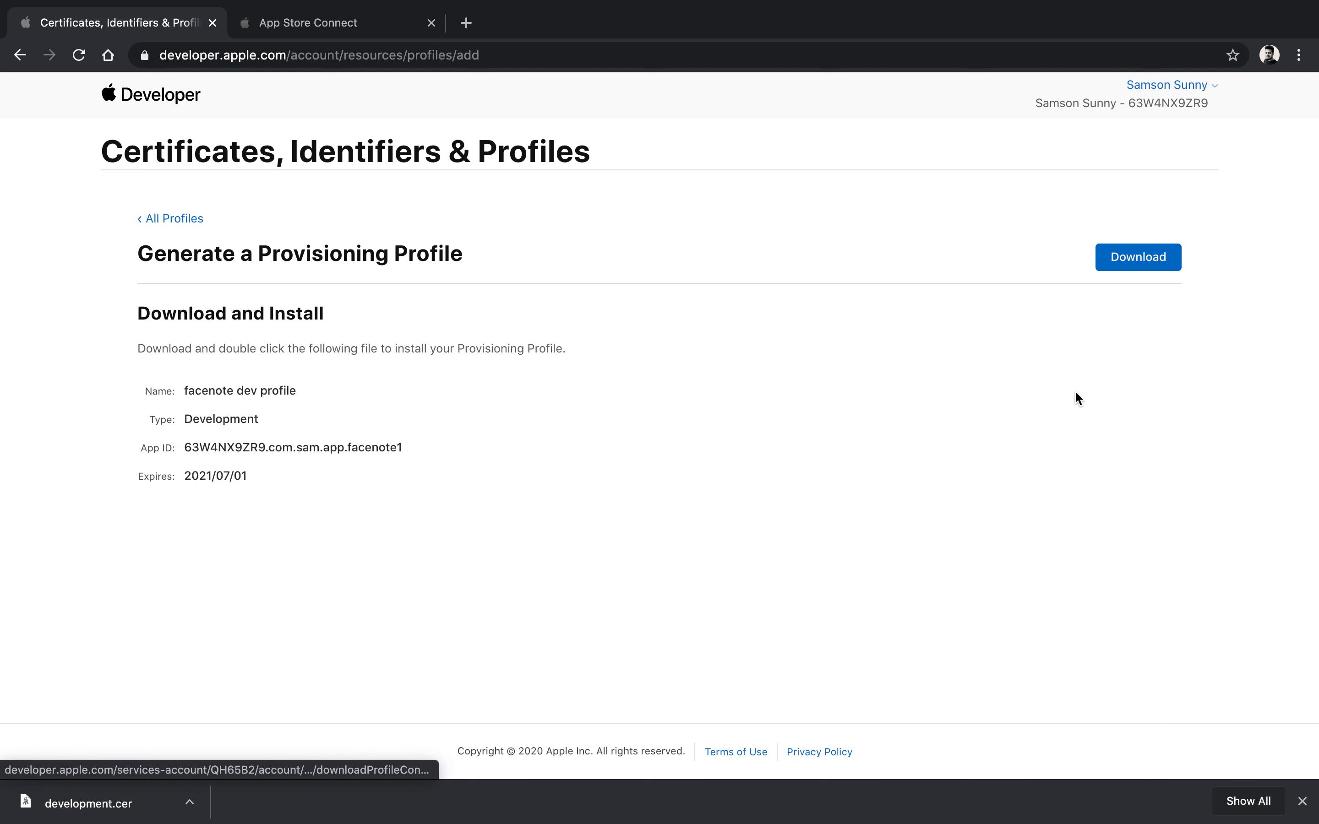
left_click(1149, 264)
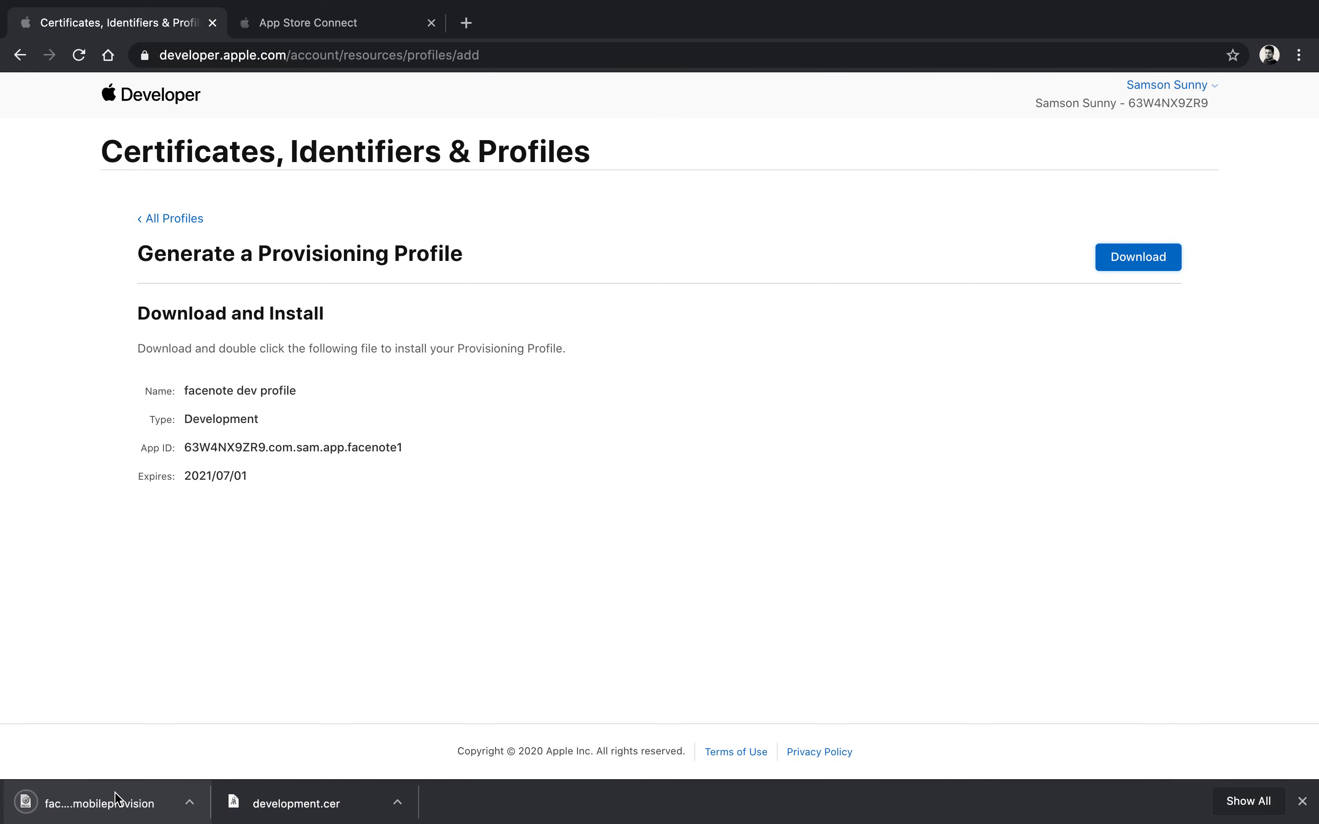
key("ctrl+Up")
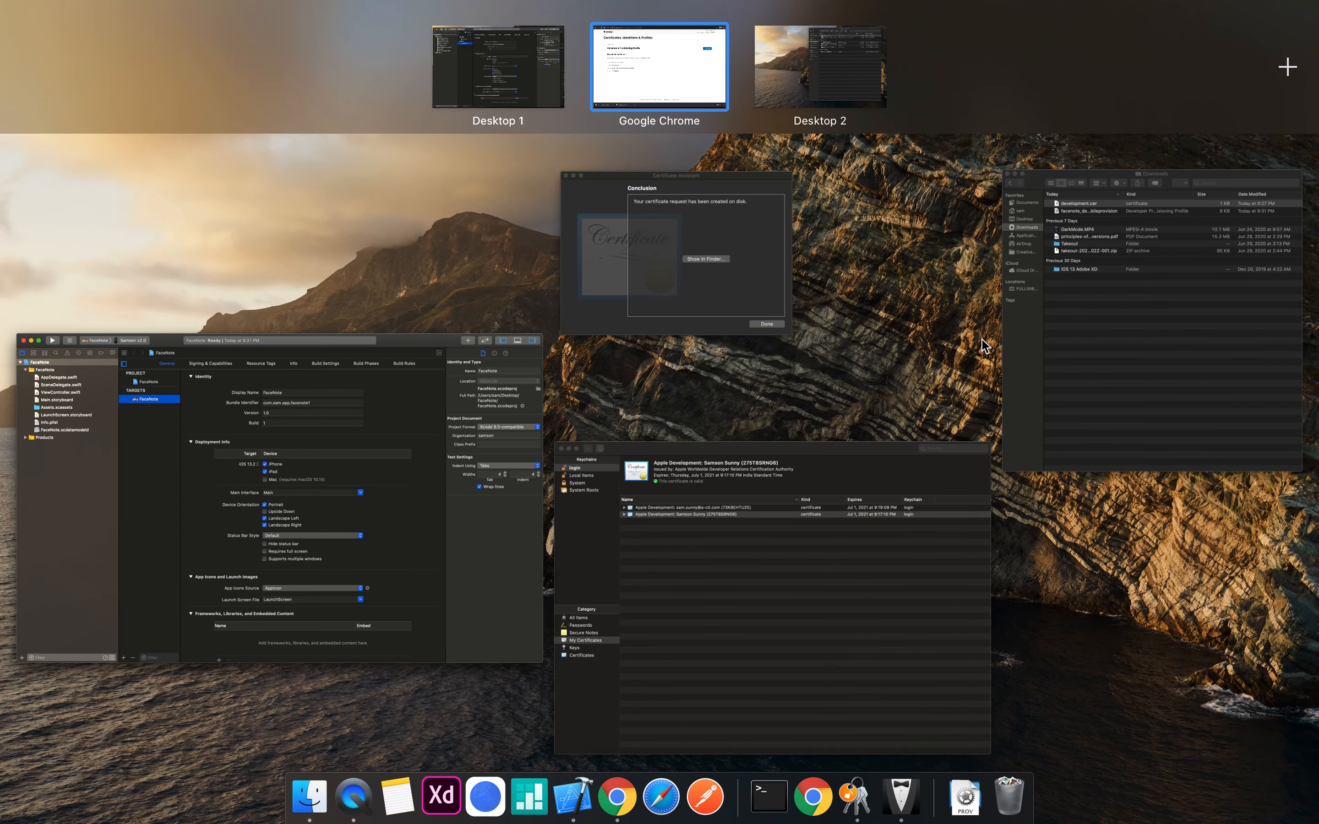
Step: Import the downloaded facenote dev profile from Downloads as the FaceNote target's provisioning profile
left_click(482, 548)
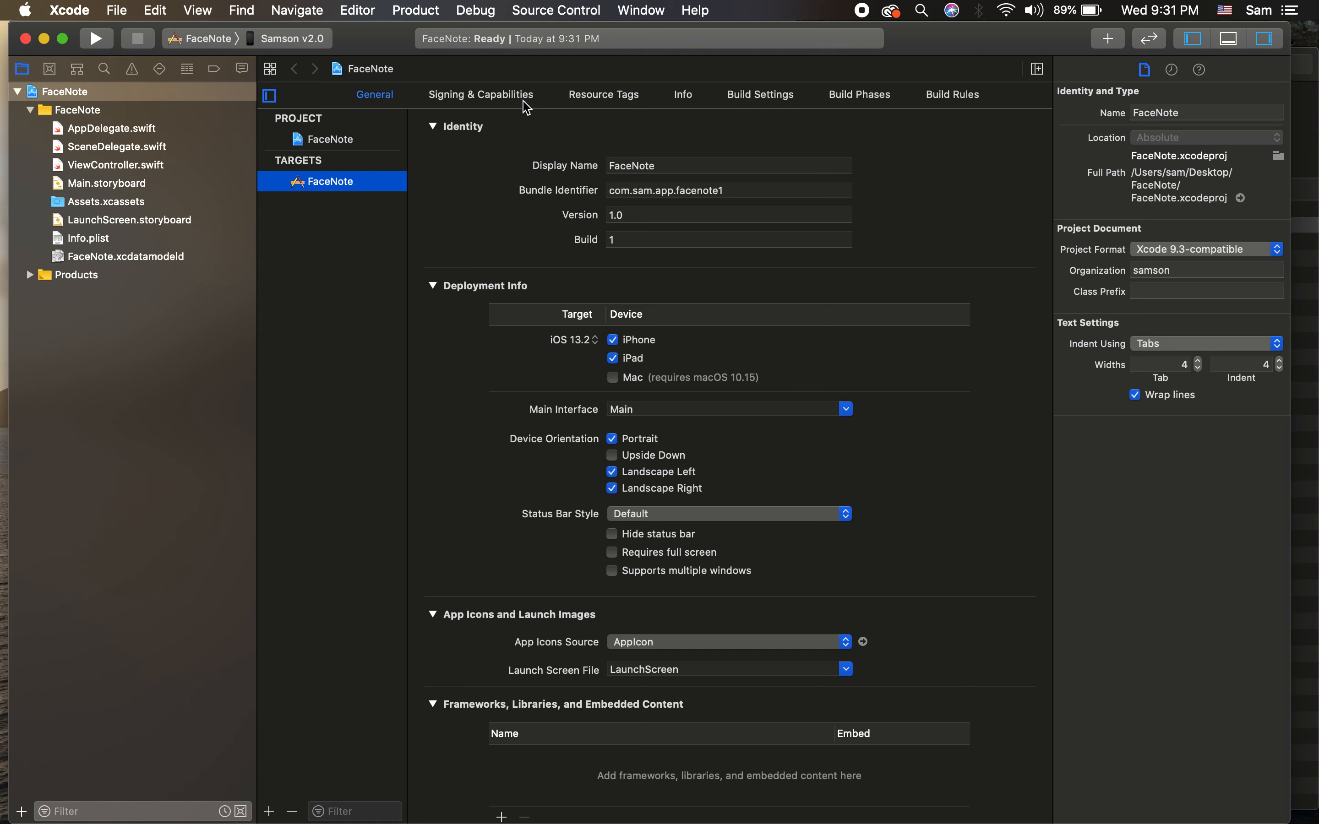
left_click(523, 95)
left_click(744, 282)
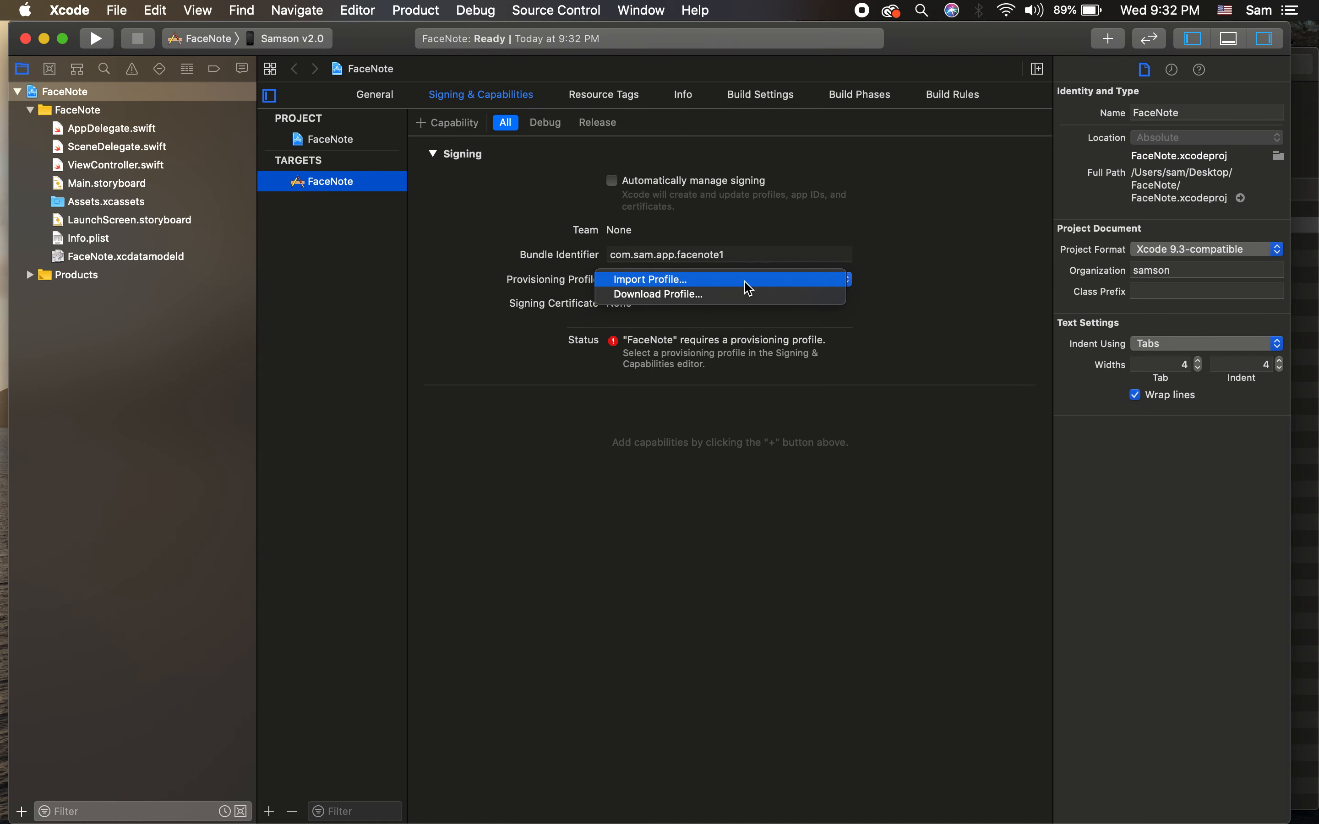
left_click(748, 280)
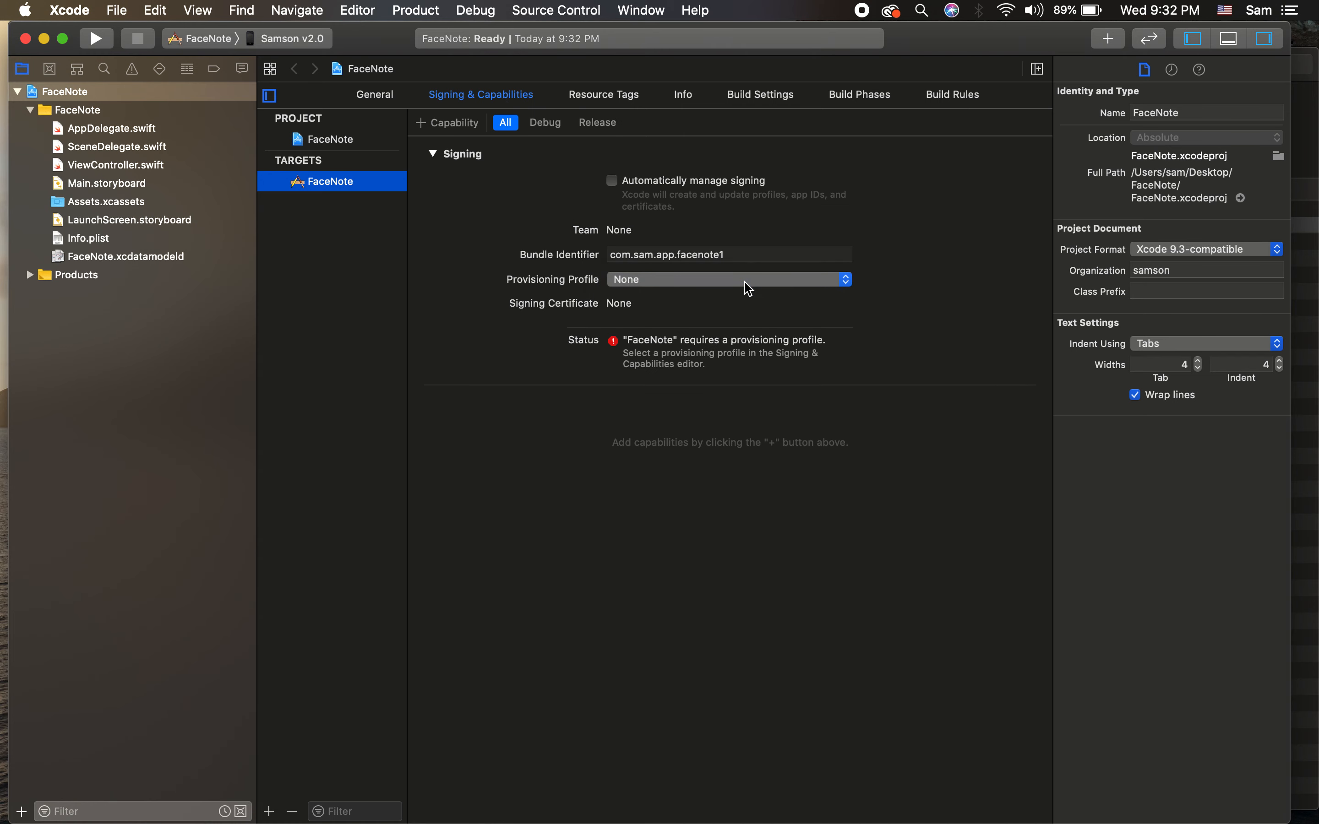
left_click(399, 187)
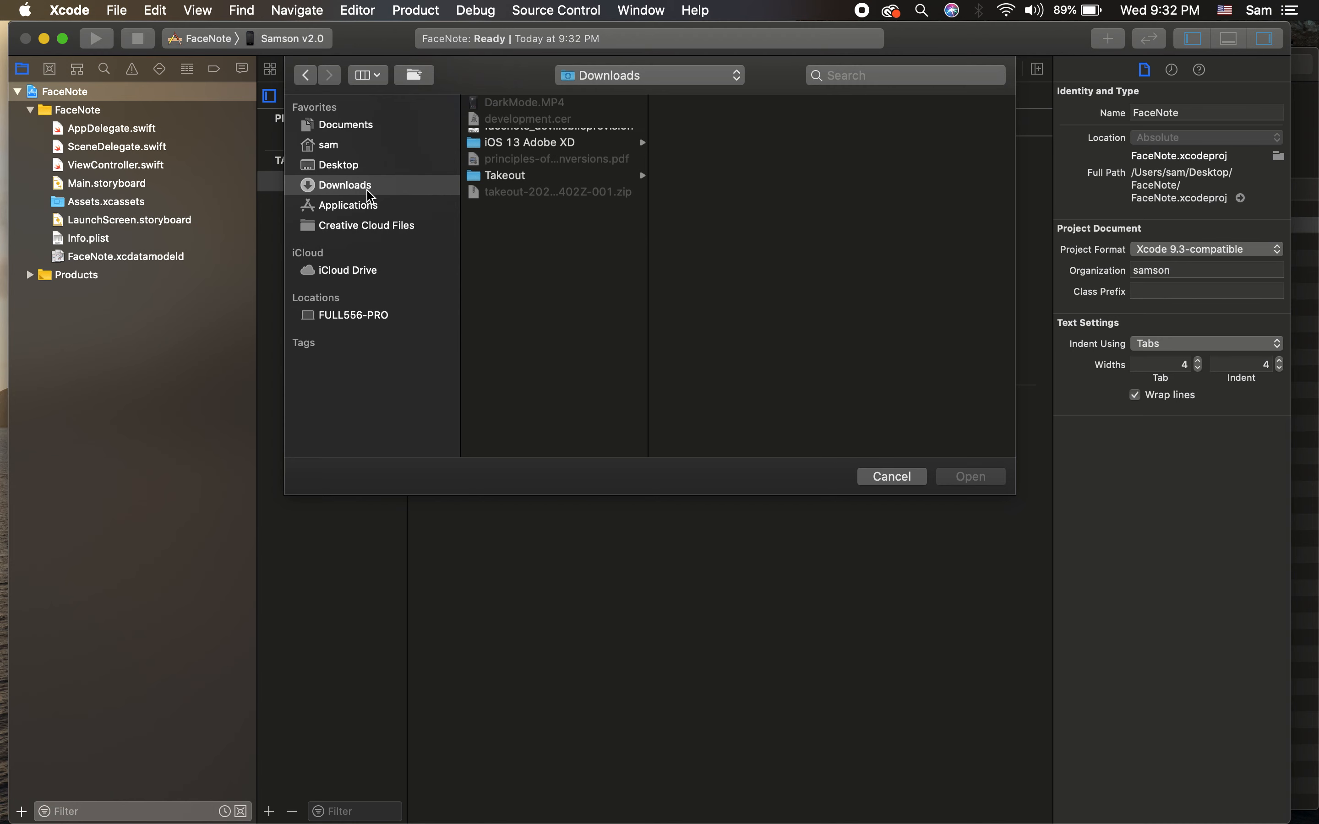
left_click(583, 143)
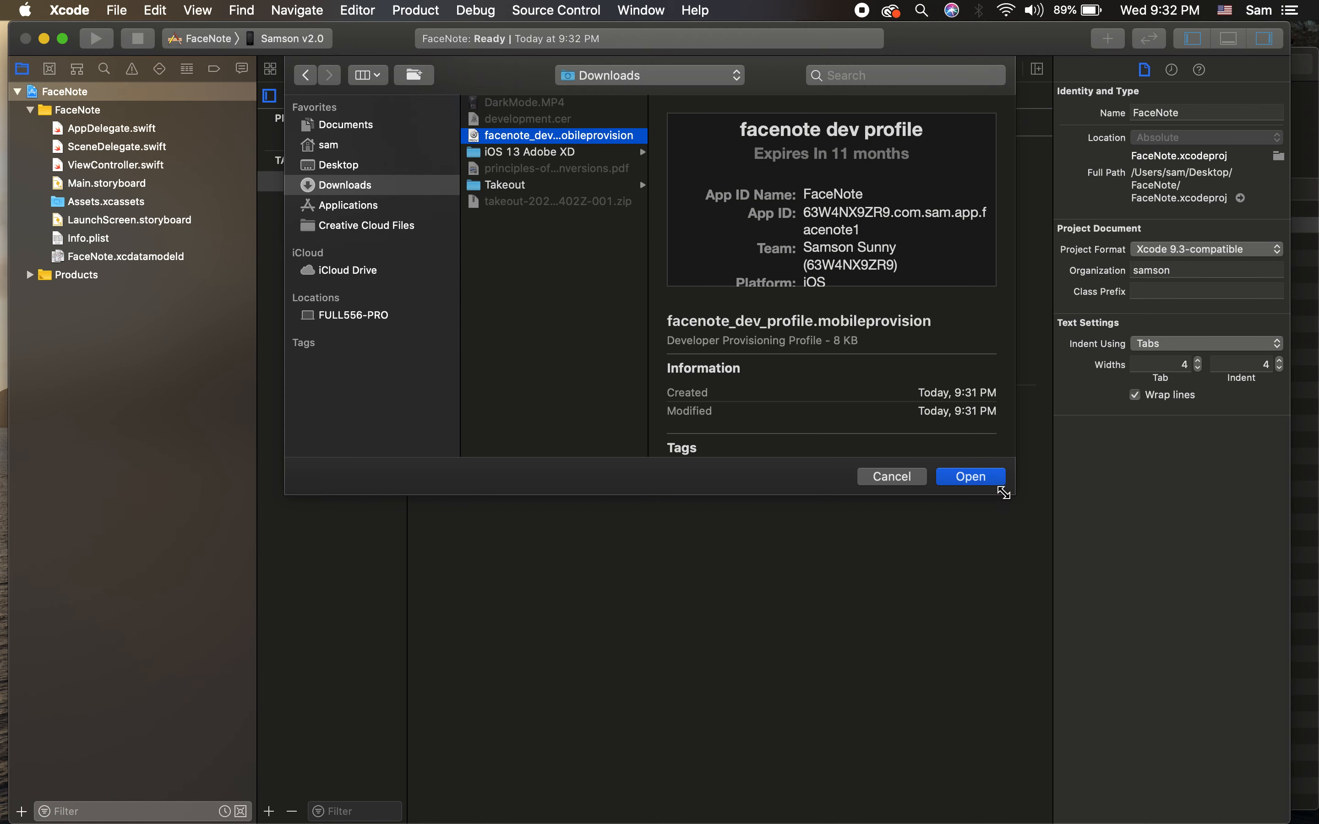
left_click(993, 480)
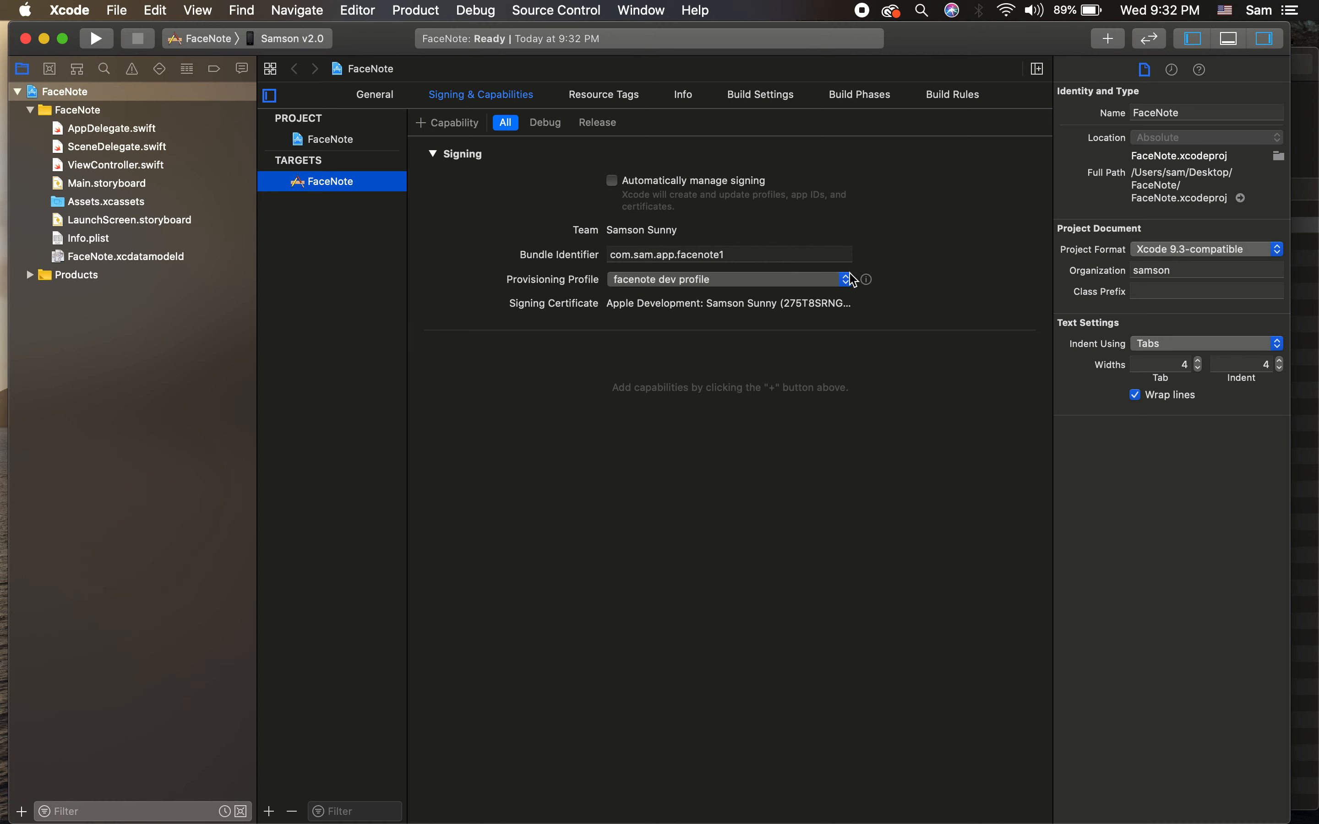
left_click(866, 279)
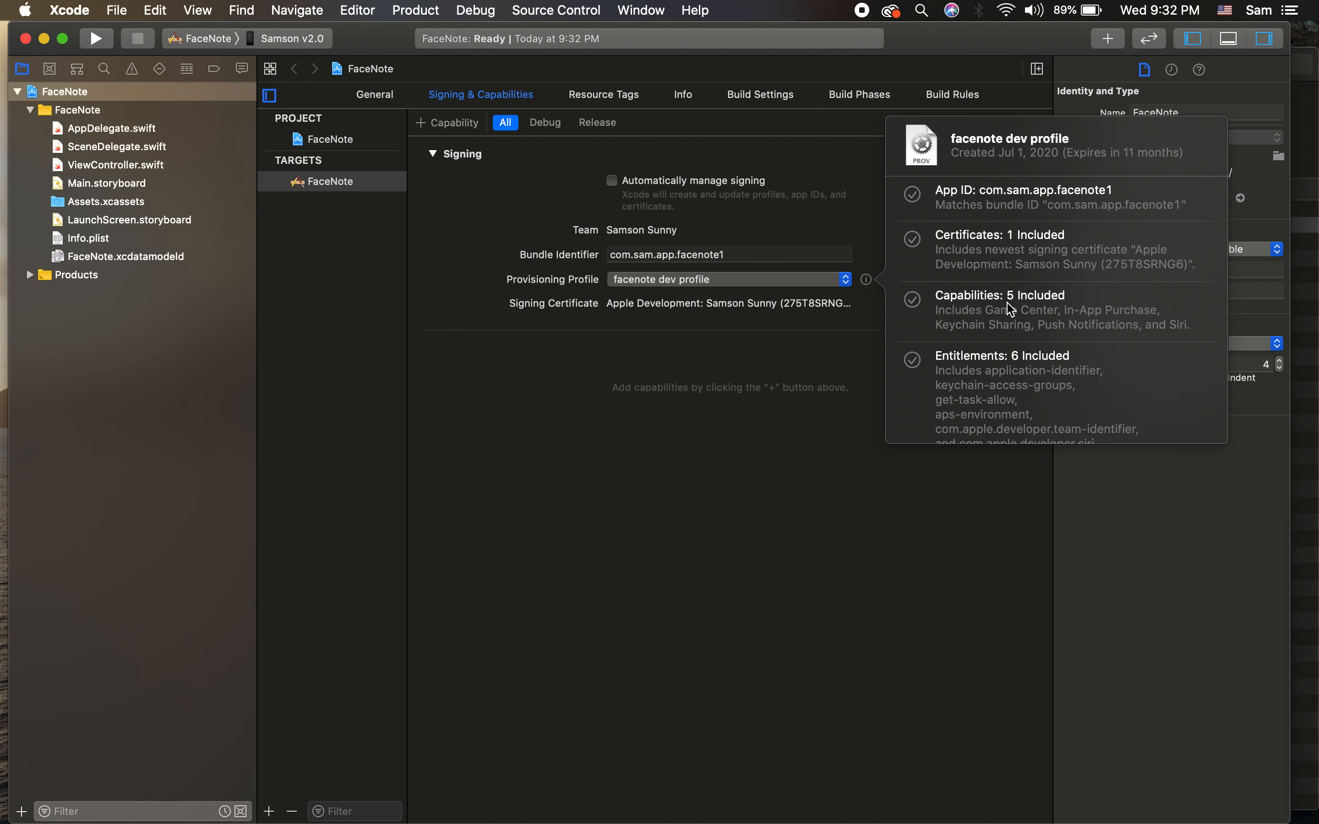
Step: Review the facenote dev profile details in the info popover, then close it
scroll(1014, 407, "down", 2)
scroll(1014, 407, "down", 2)
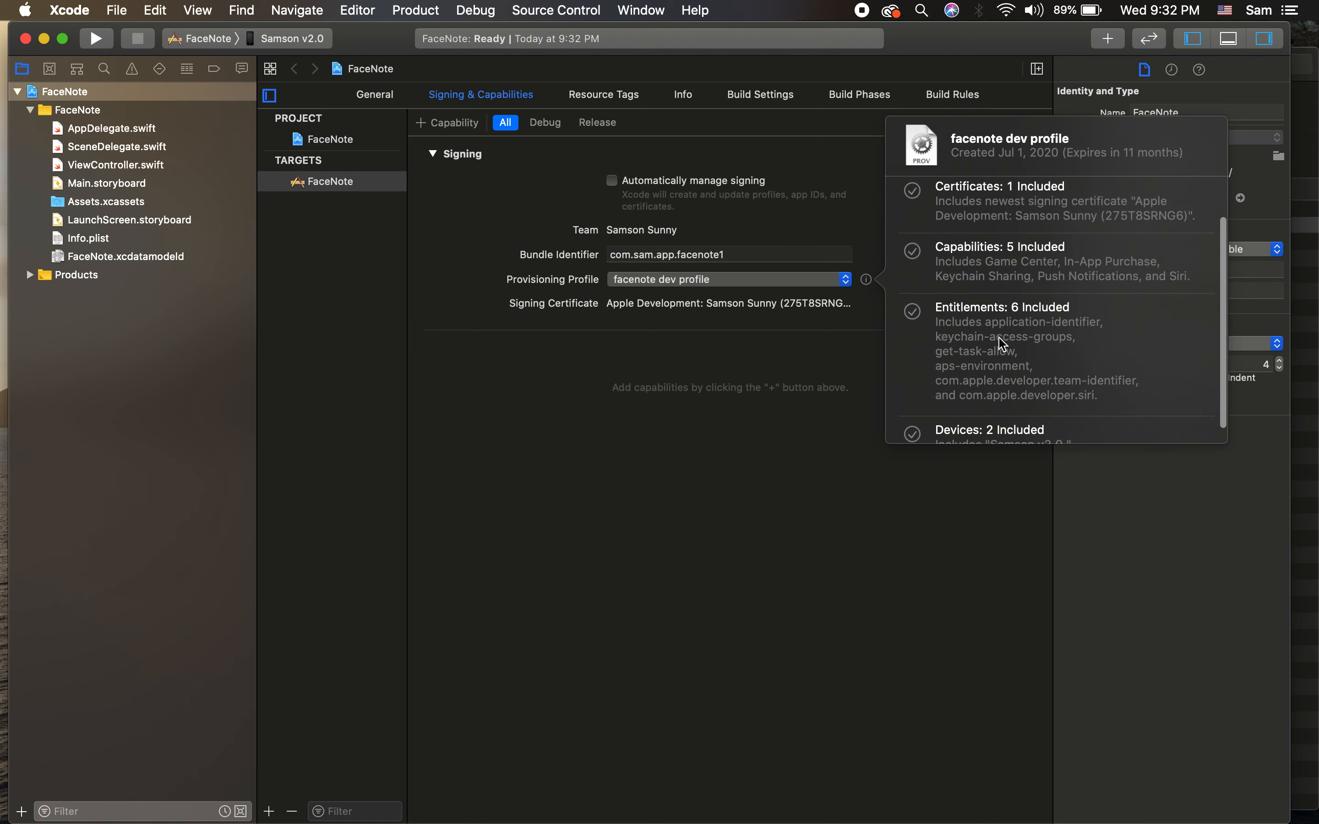
scroll(1024, 386, "up", 4)
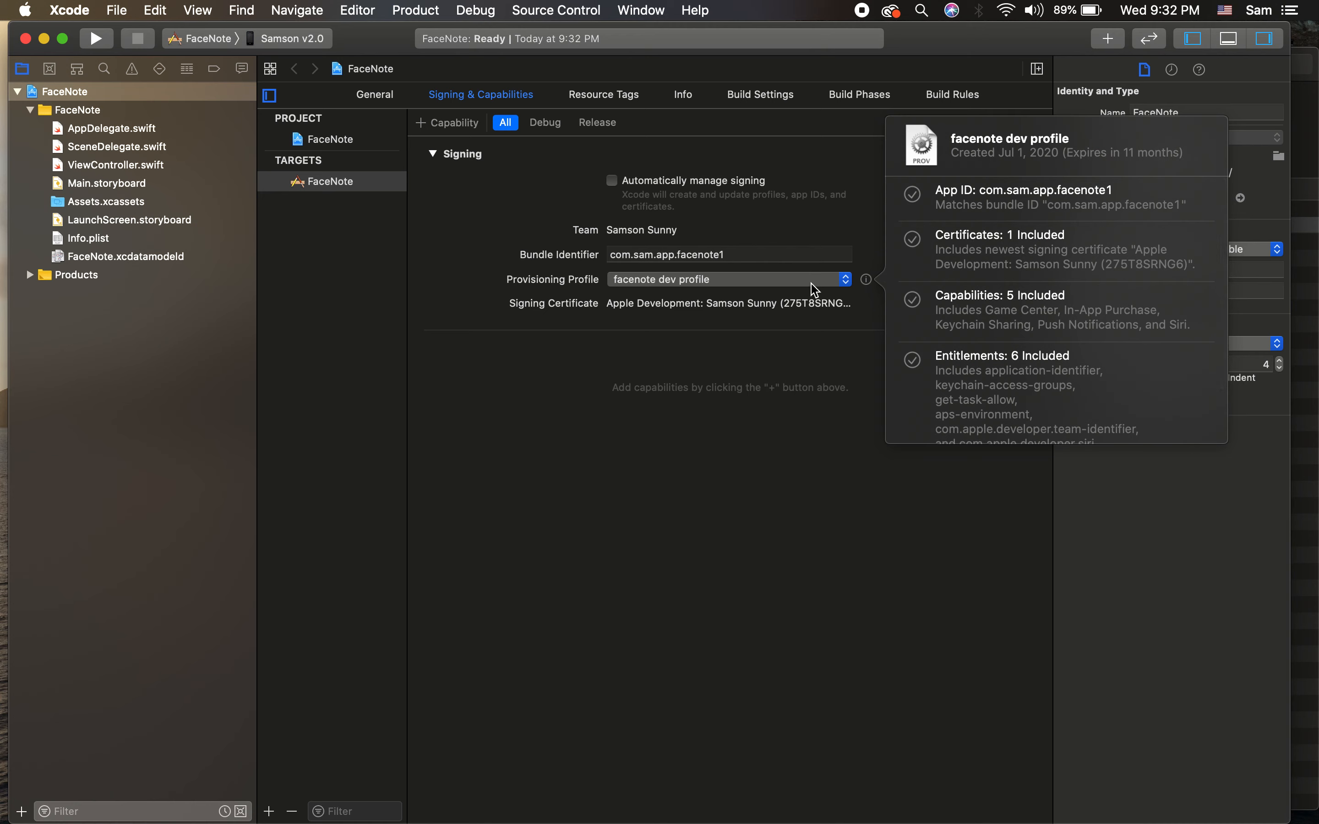
left_click(690, 504)
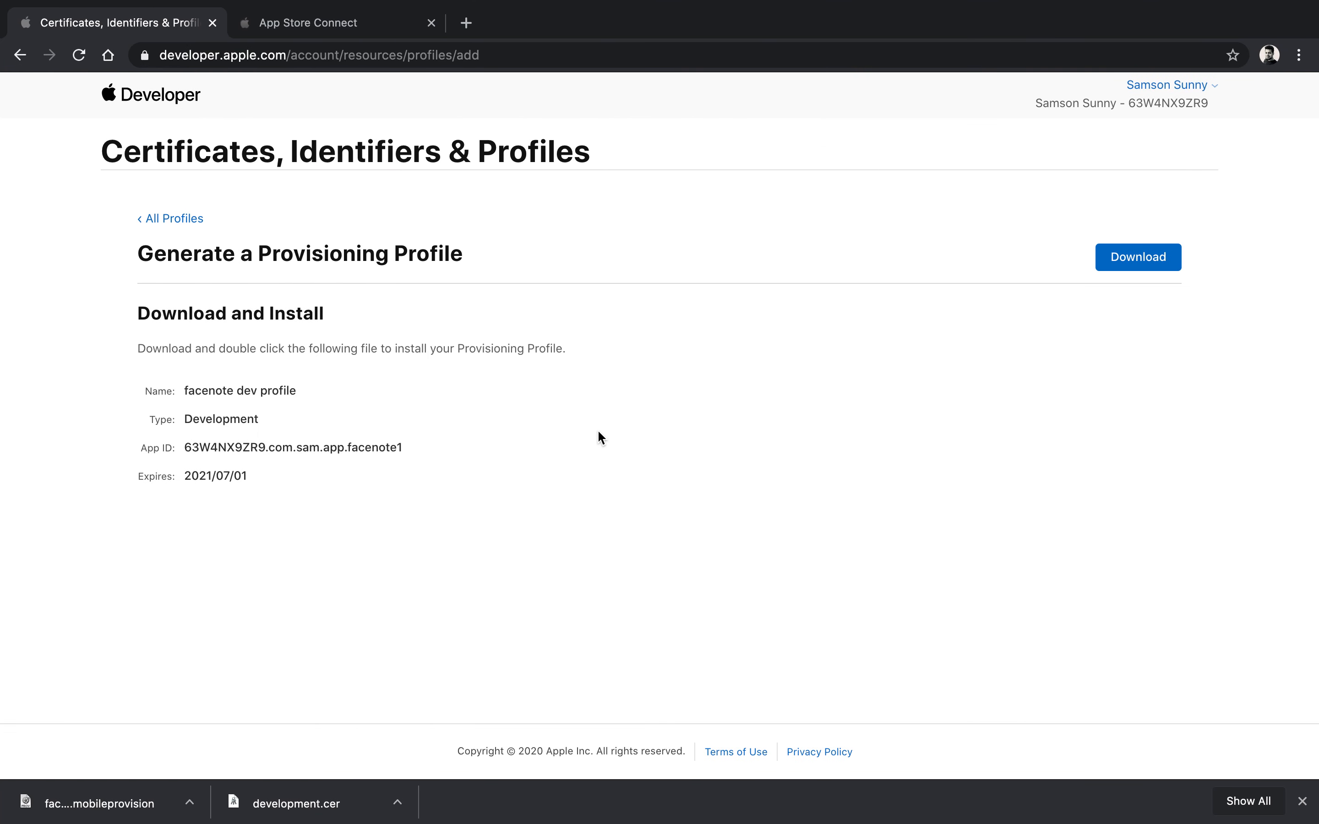
Step: Return to the developer portal's All Profiles list, checking Xcode along the way
left_click(169, 218)
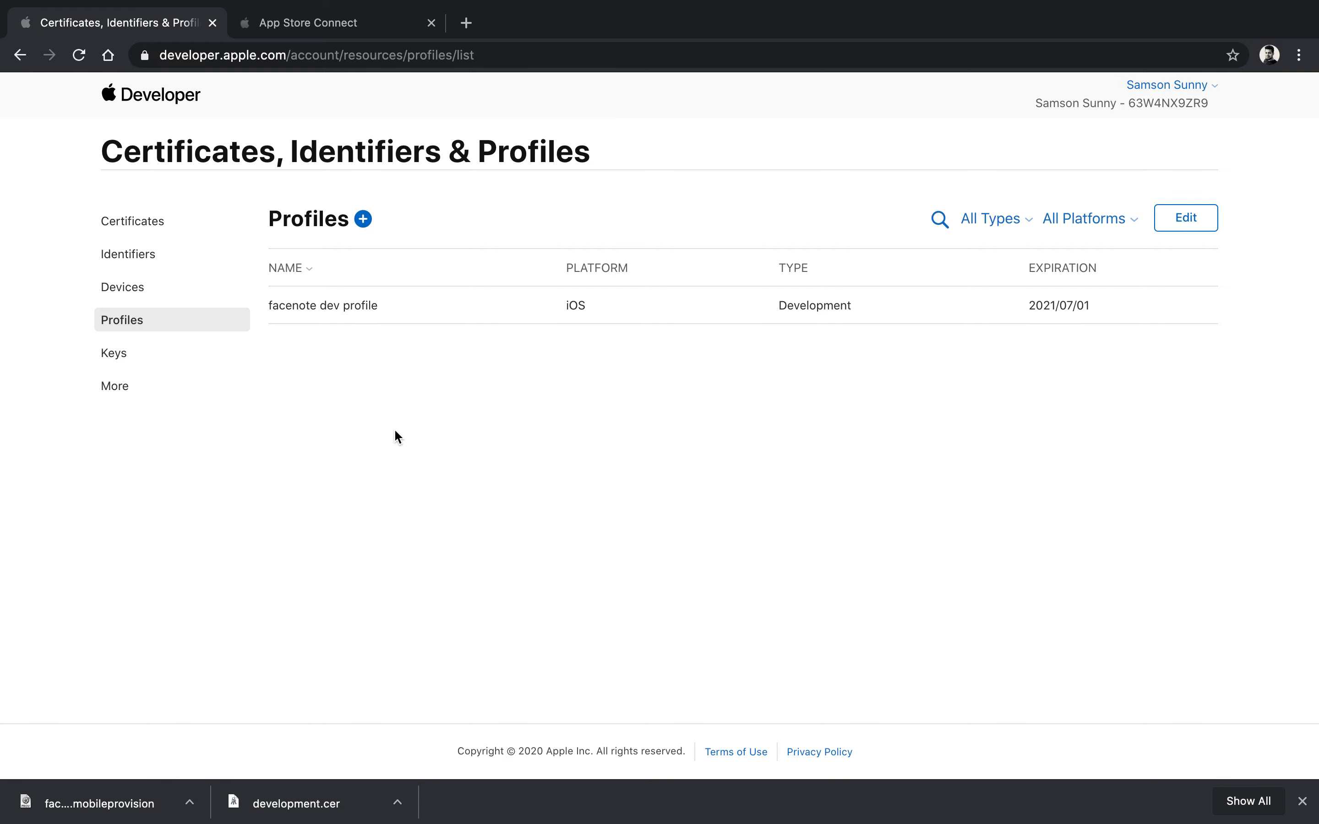
key("super+Tab")
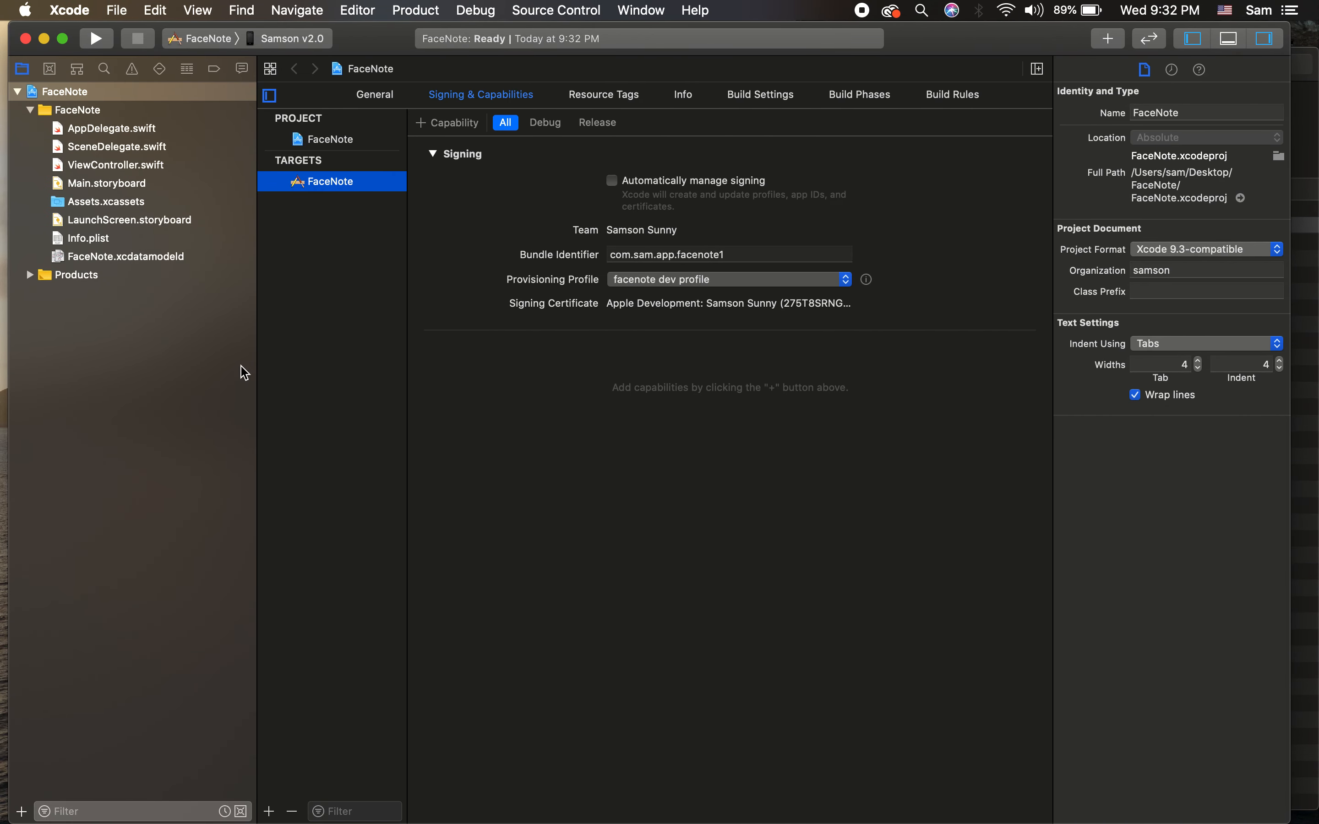
key("super+Tab")
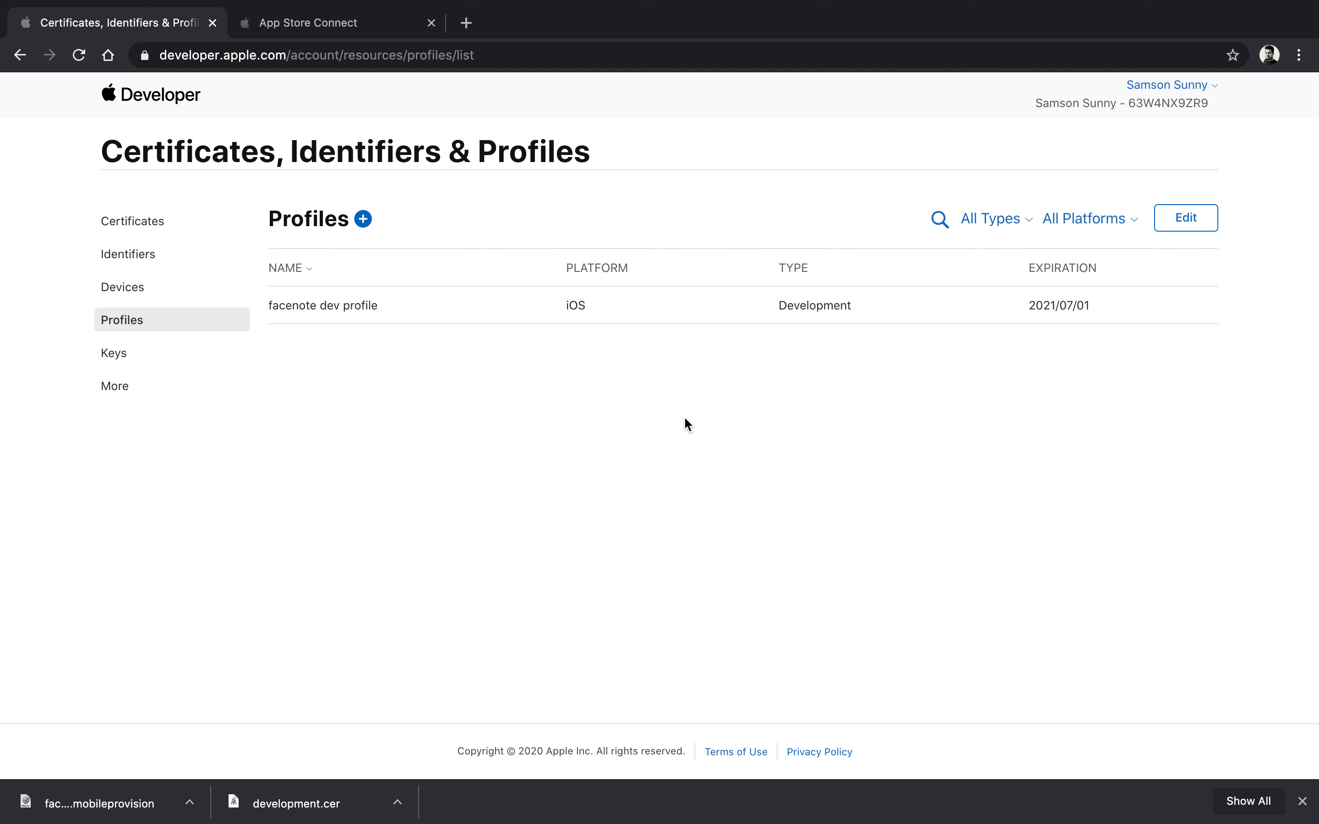
Step: Sign in to App Store Connect with the saved Apple ID and password
left_click(341, 31)
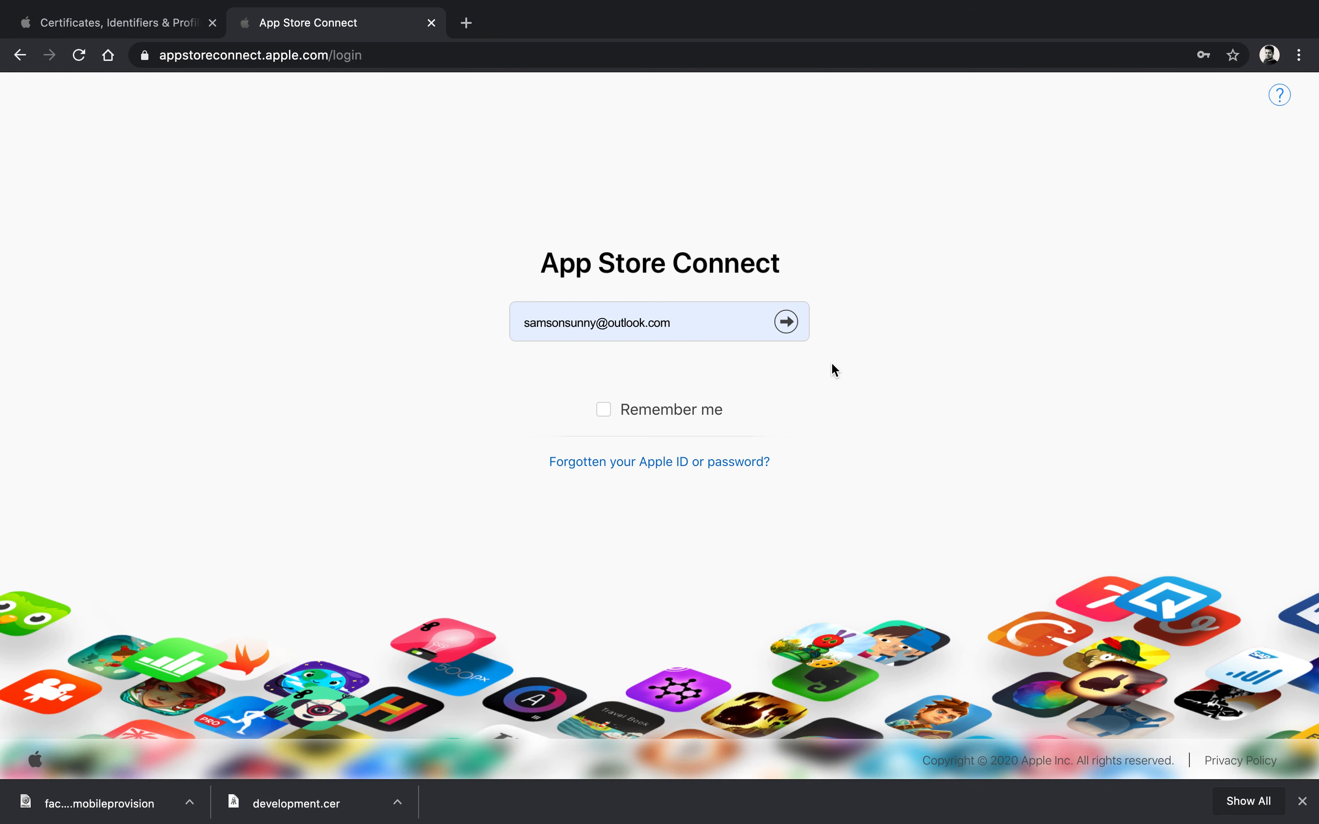
left_click(93, 23)
left_click(306, 23)
left_click(785, 320)
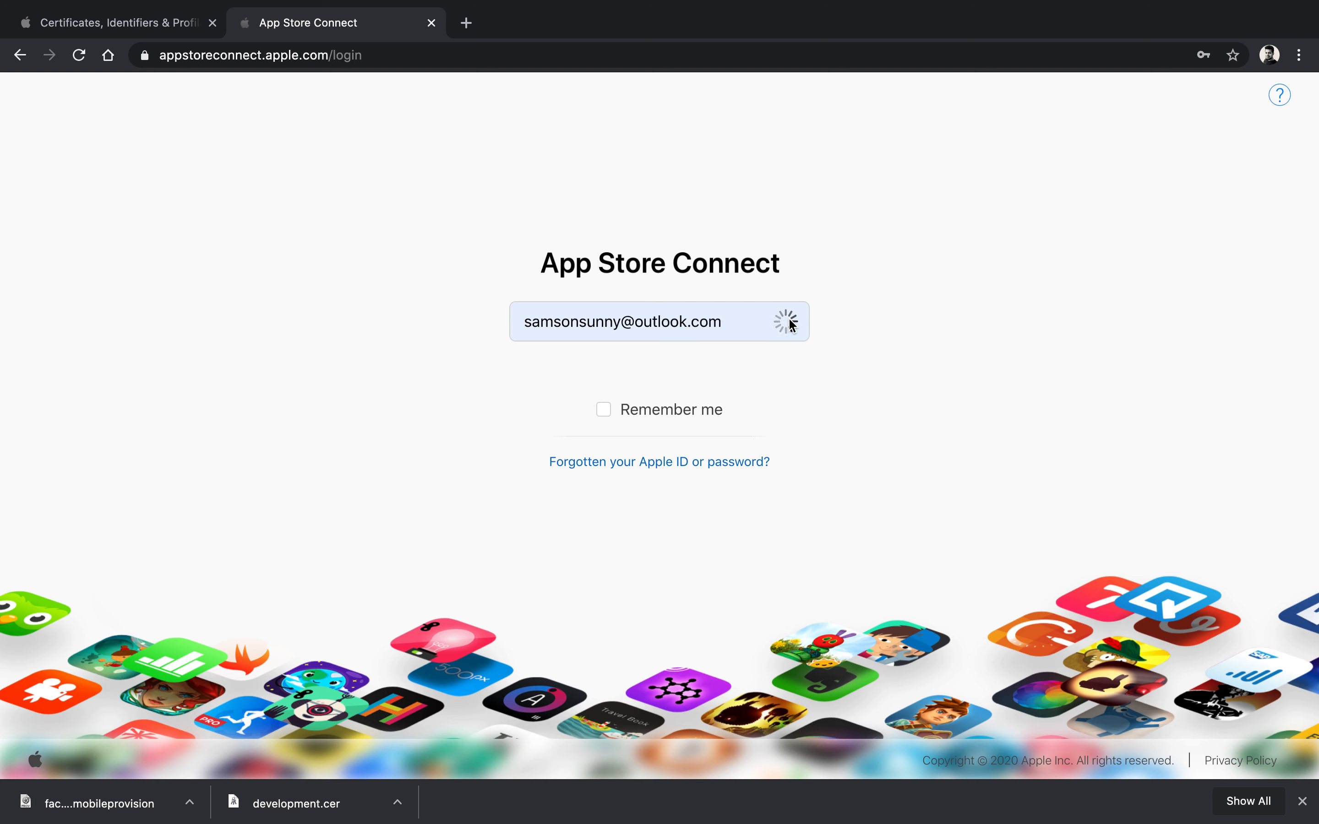
left_click(788, 360)
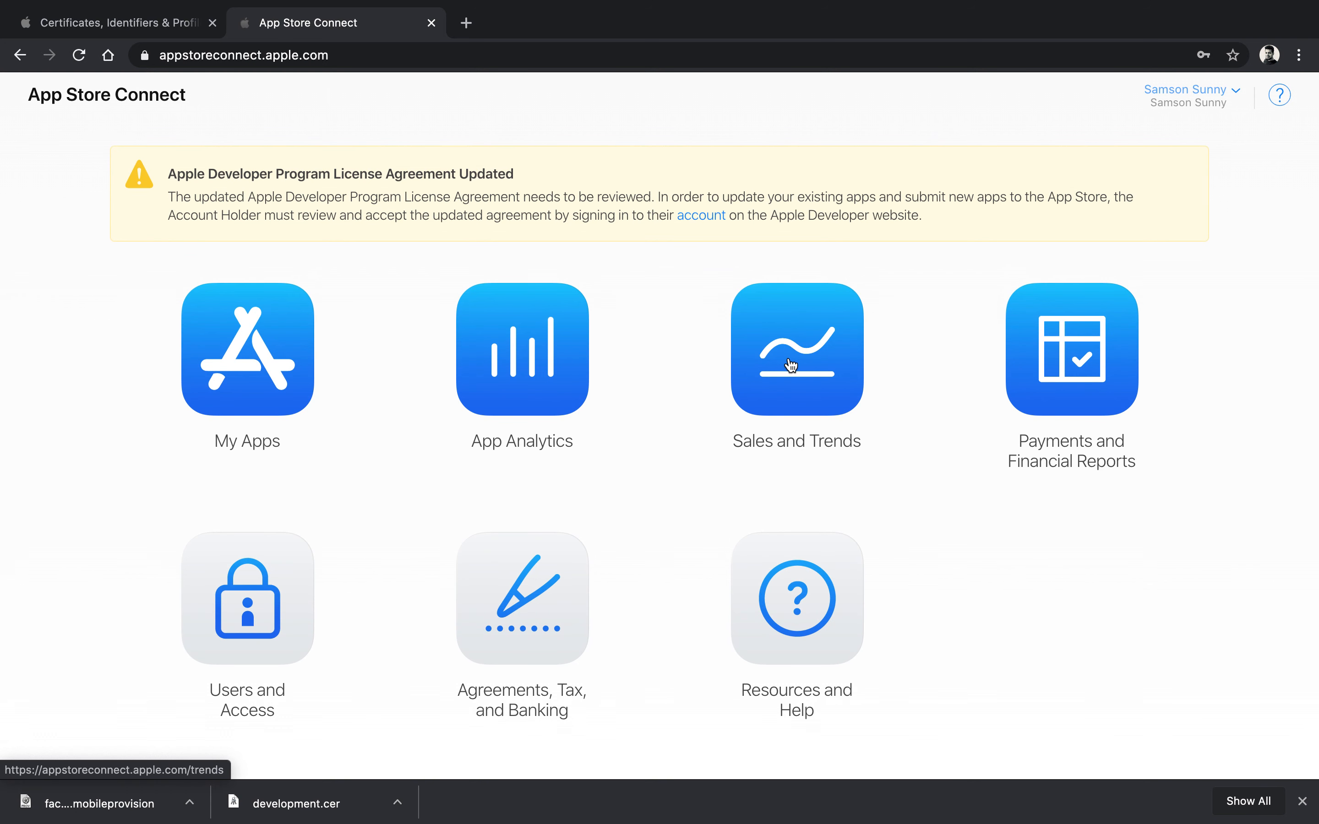
scroll(513, 513, "down", 1)
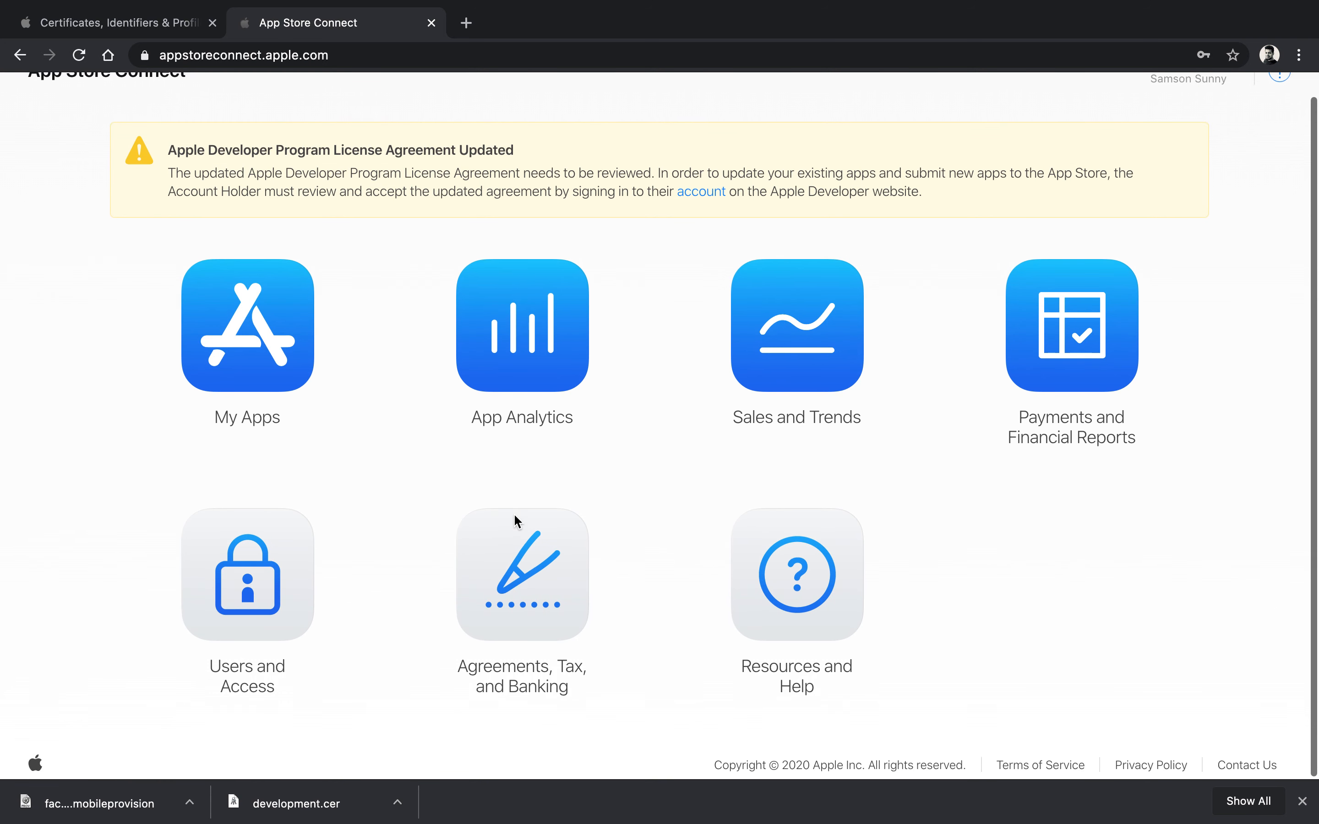
scroll(514, 516, "up", 1)
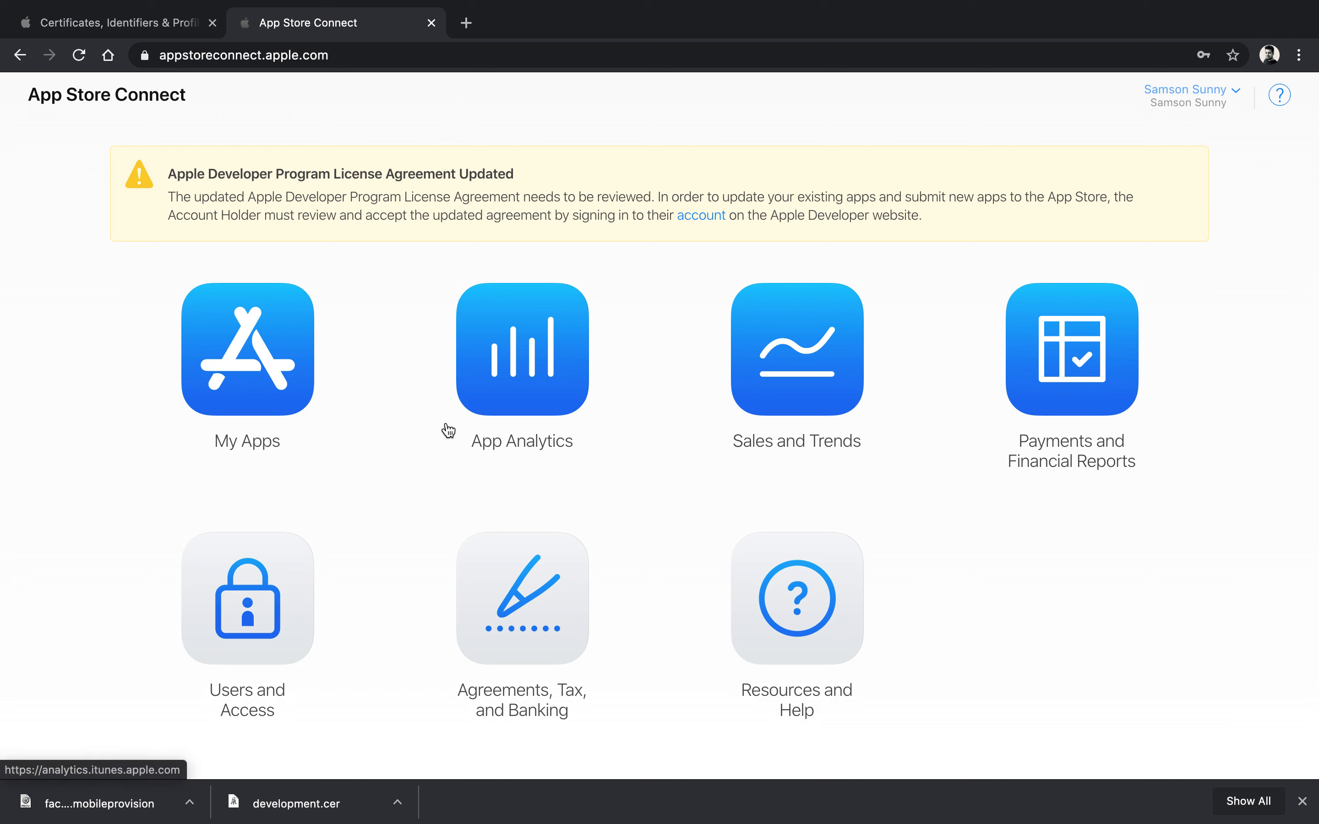
Step: Open My Apps, App Analytics, Sales and Trends, Users and Access, and Agreements in tabs, ending on Apps
left_click(275, 404, "super")
left_click(530, 384, "super")
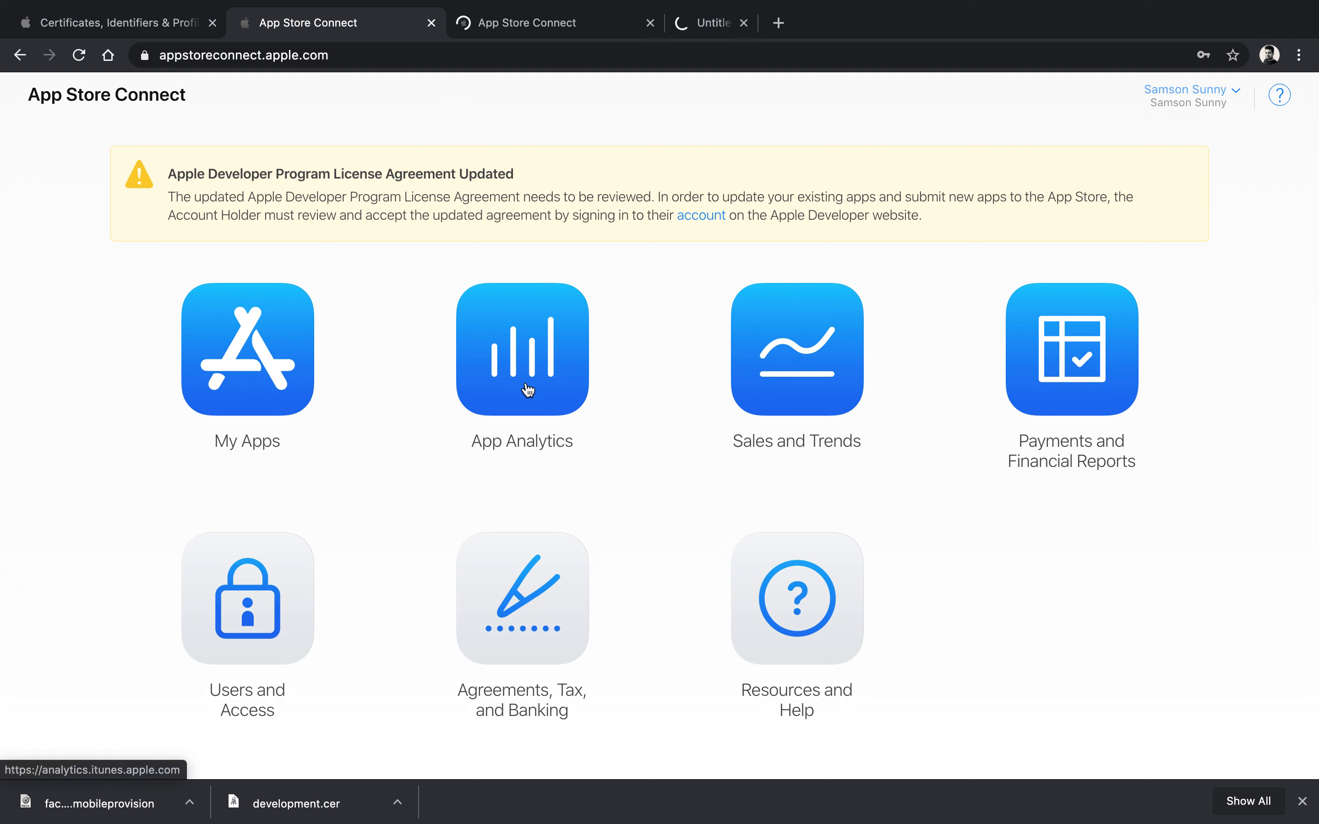
left_click(758, 361, "super")
left_click(284, 589, "super")
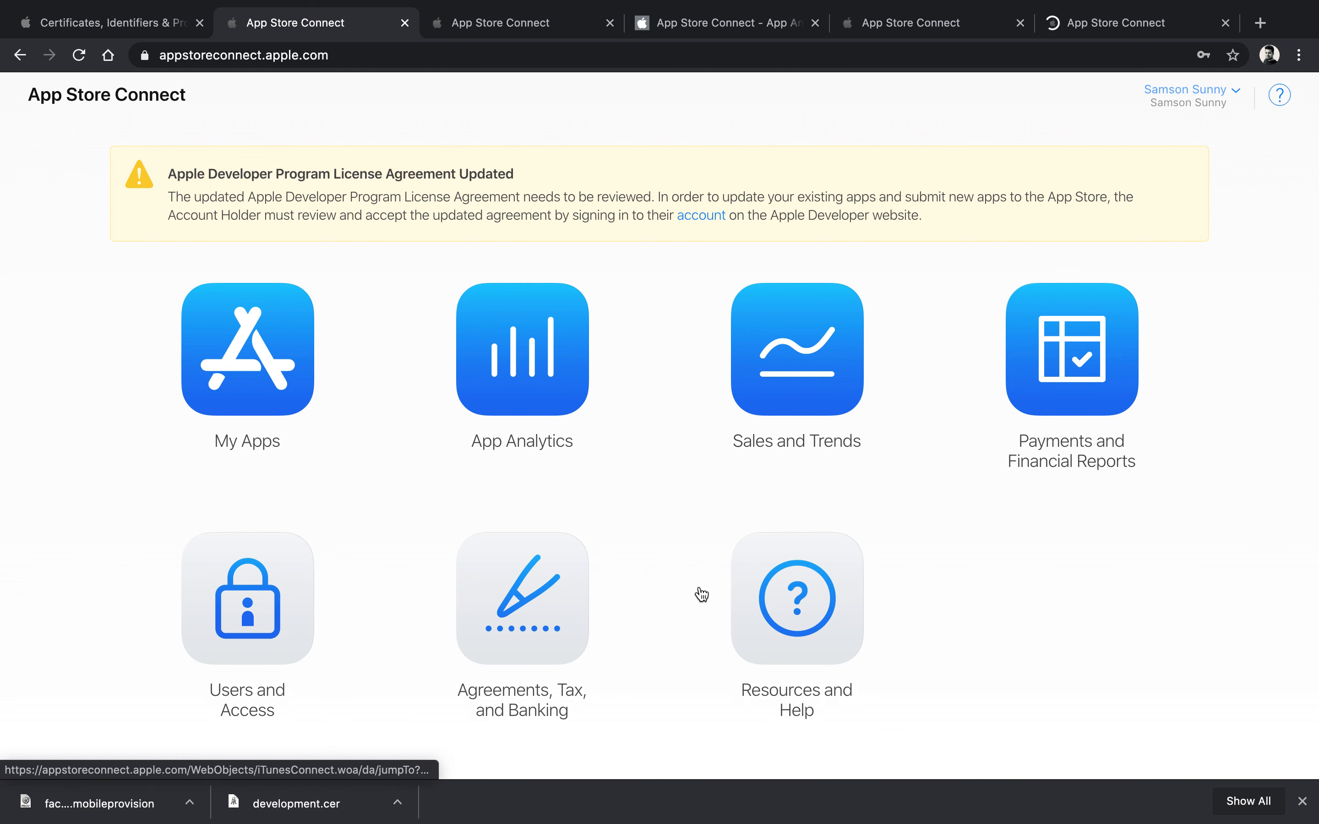
left_click(557, 636, "super")
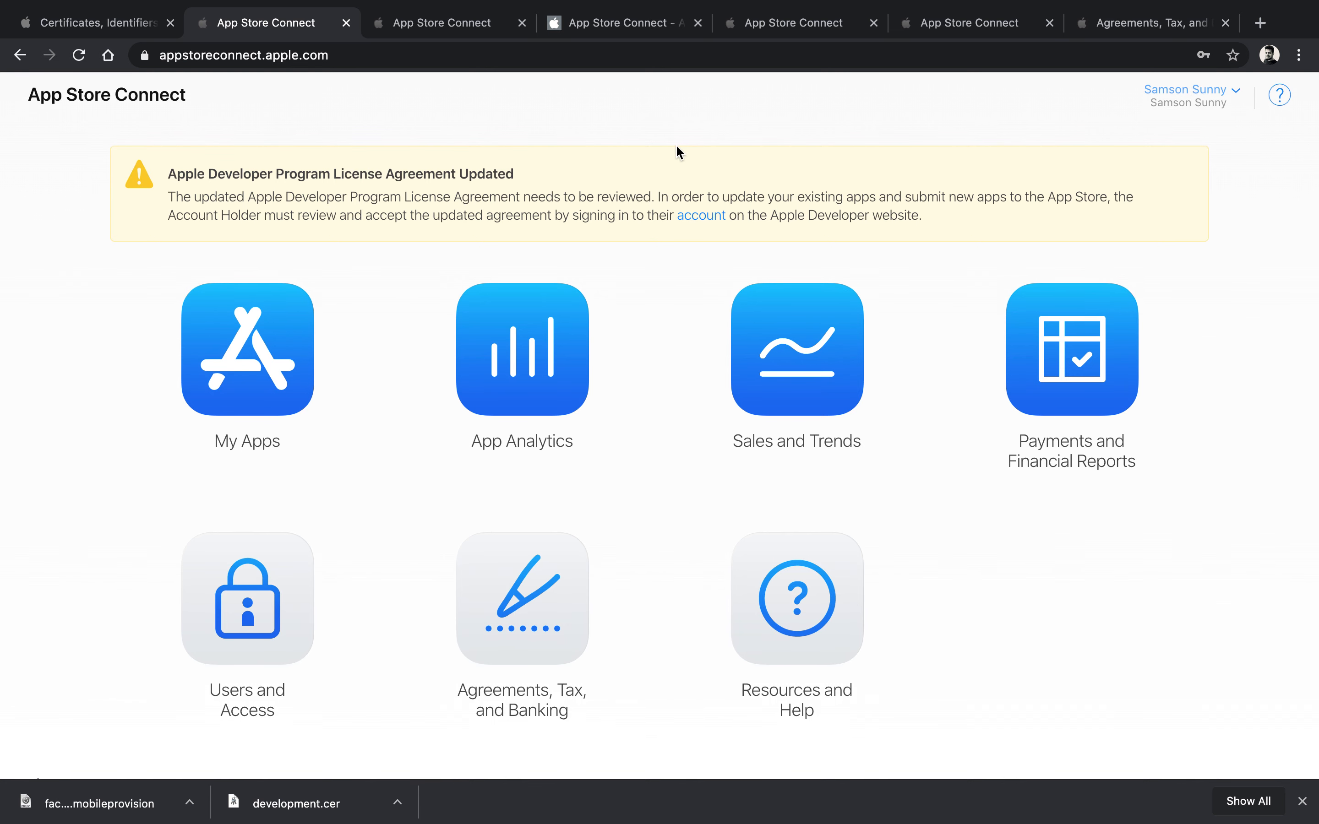
left_click(111, 22)
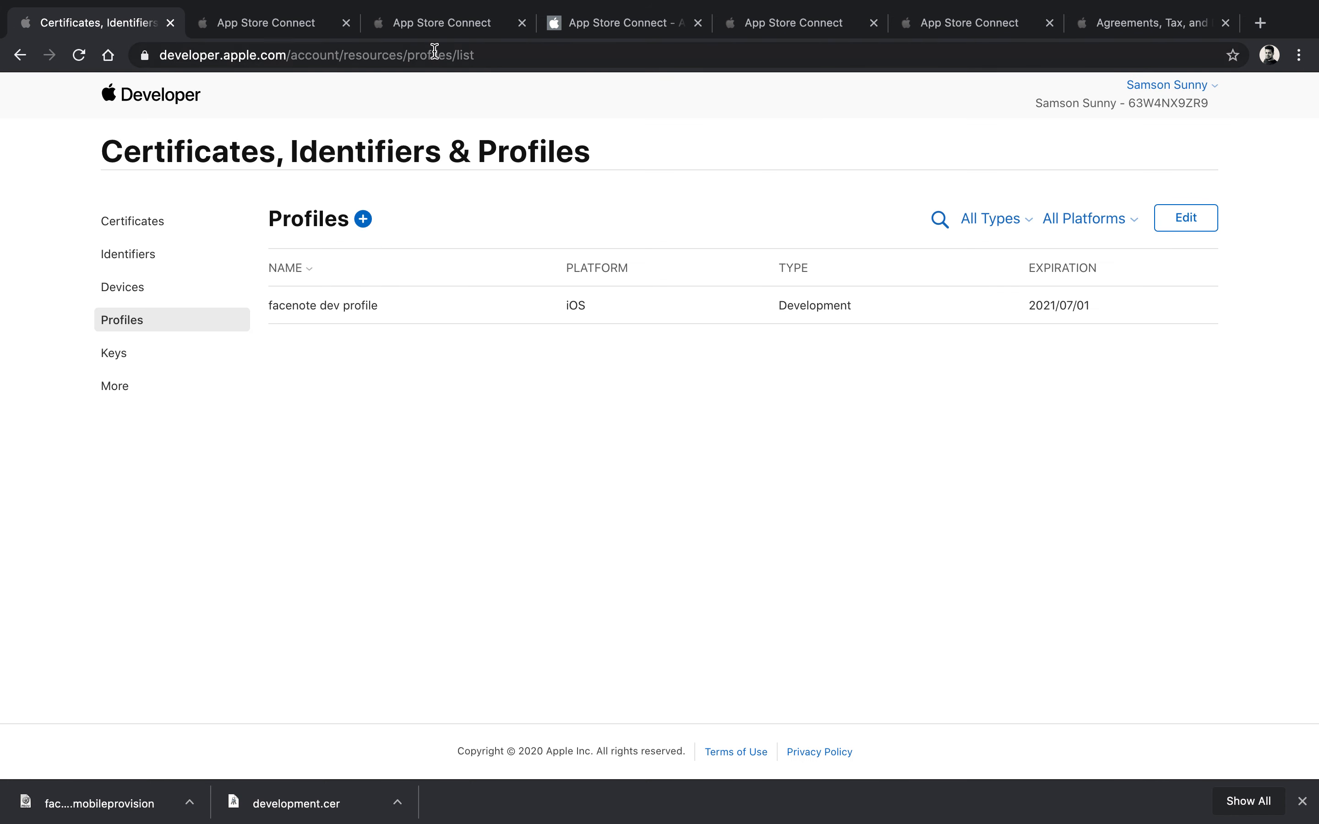
left_click(251, 25)
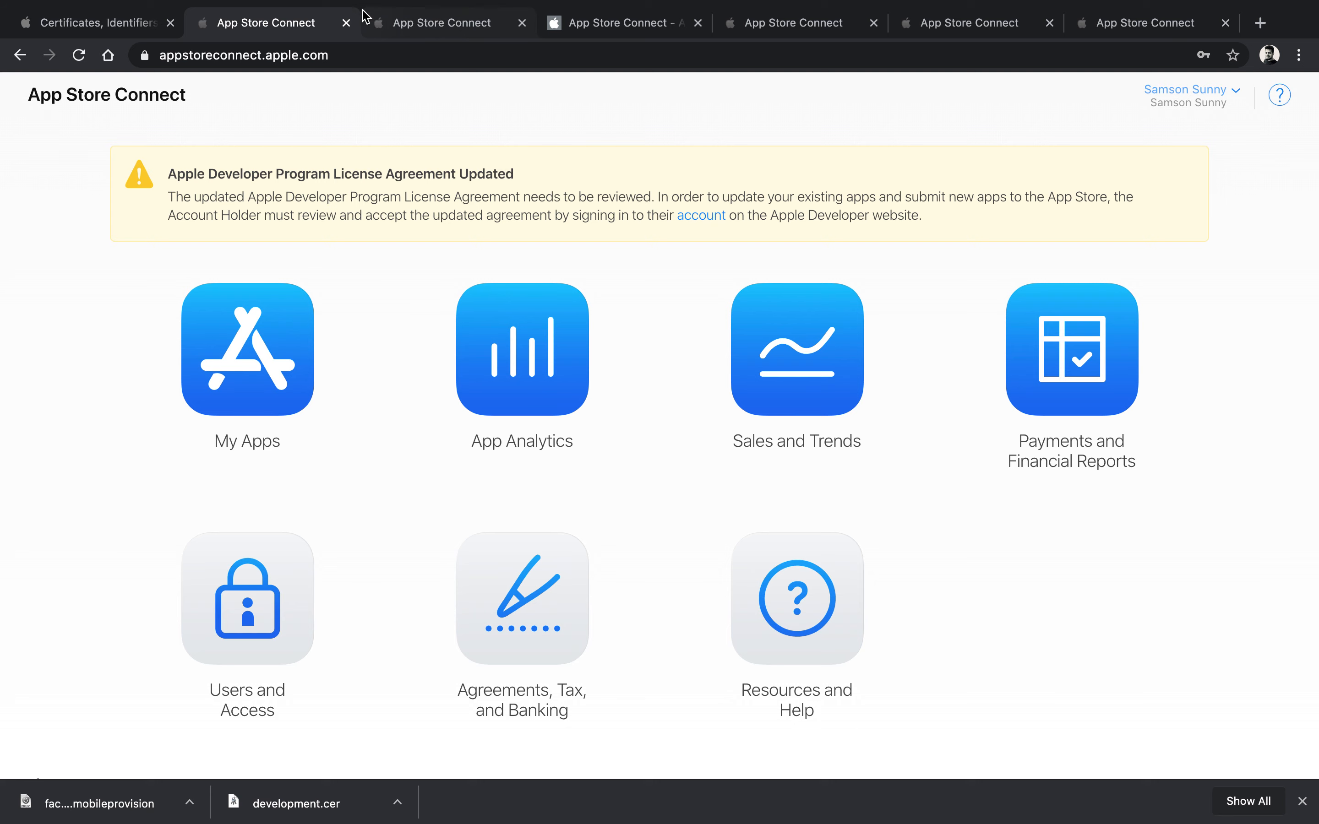
left_click(412, 20)
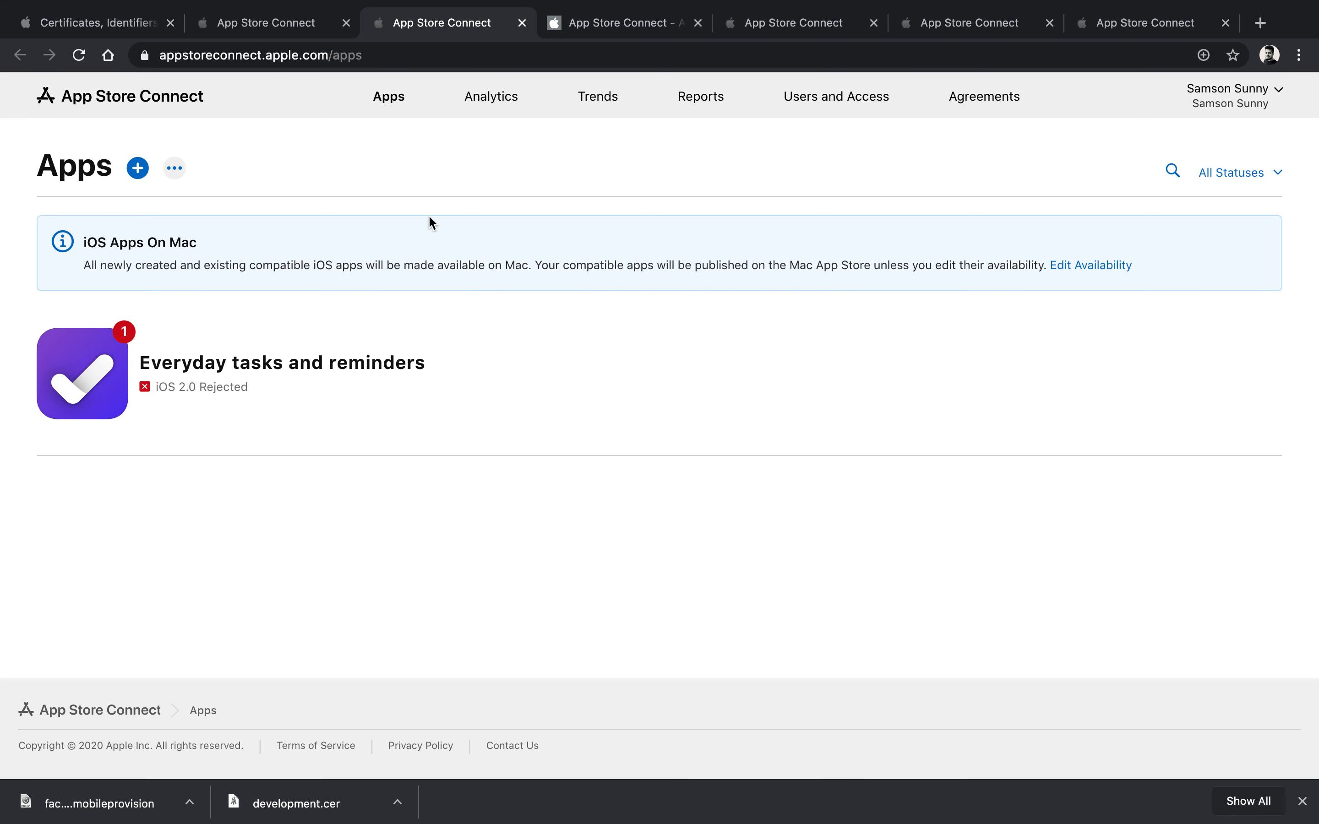
Step: On the Apps page, choose New App from the + menu
left_click(283, 26)
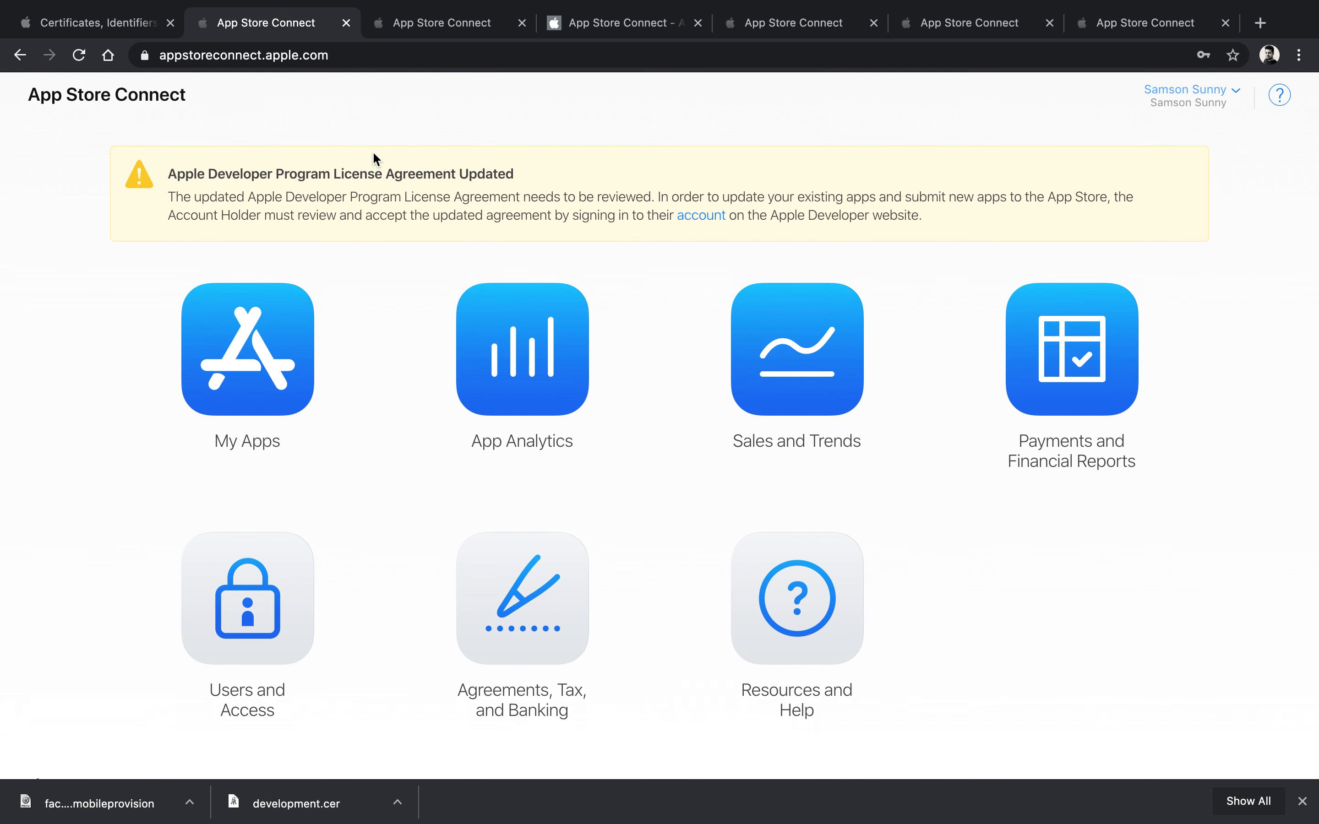
left_click(424, 26)
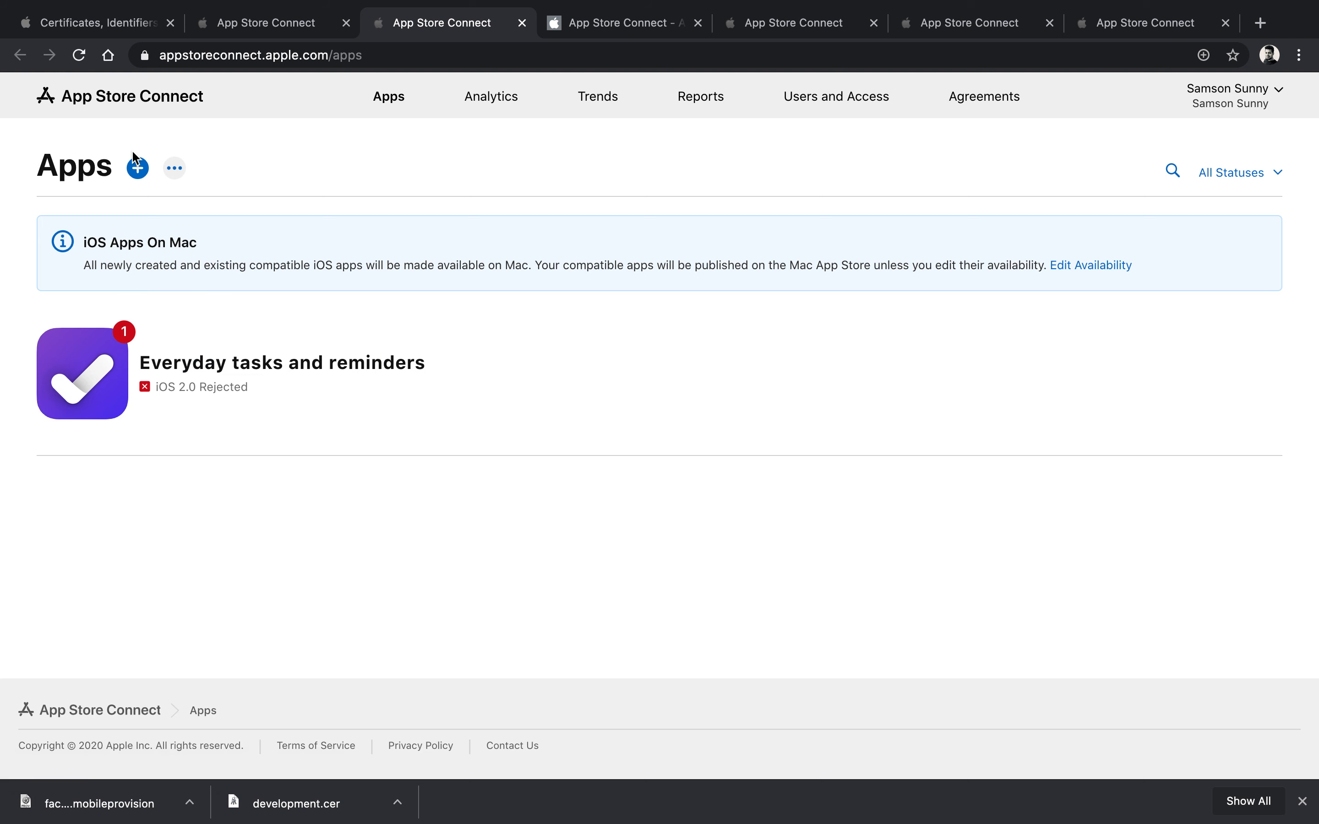
left_click(137, 171)
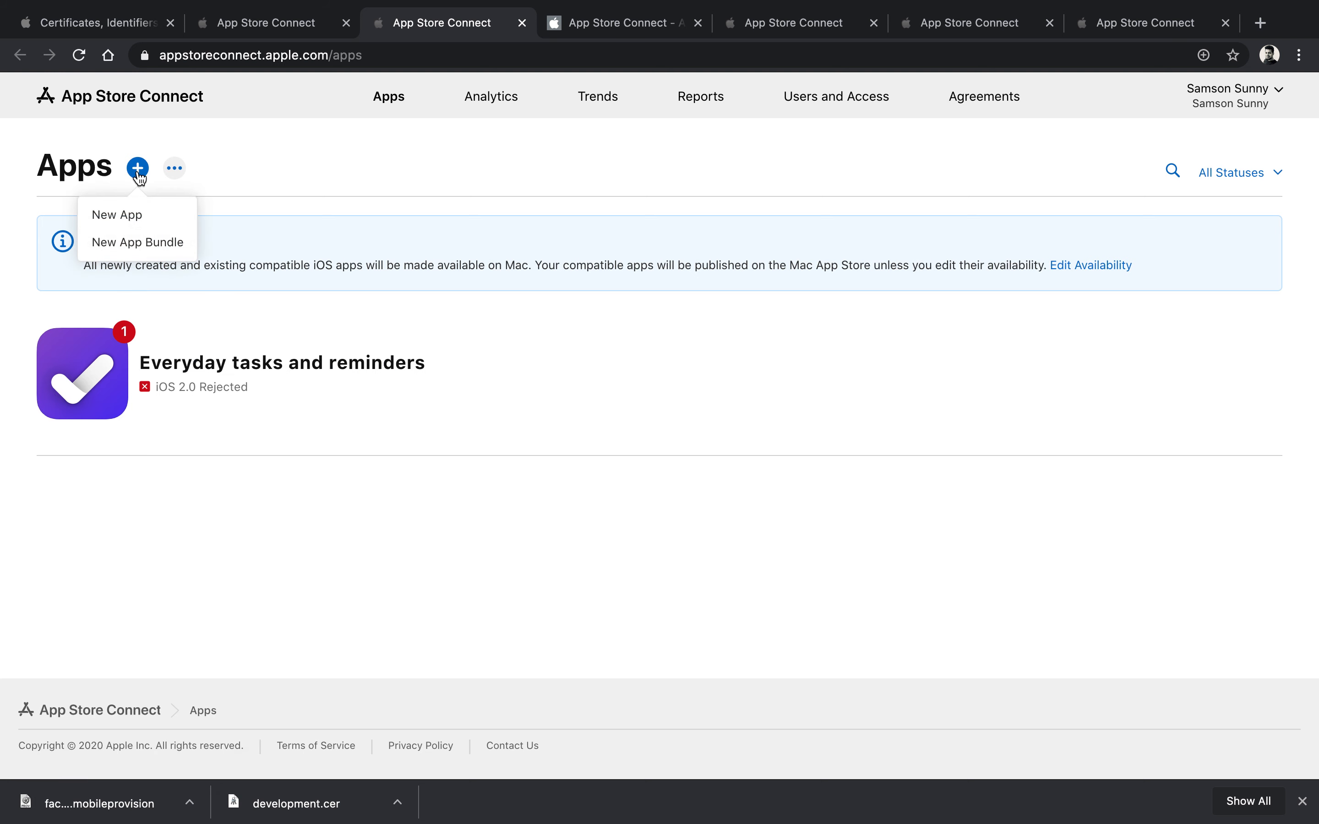
left_click(149, 221)
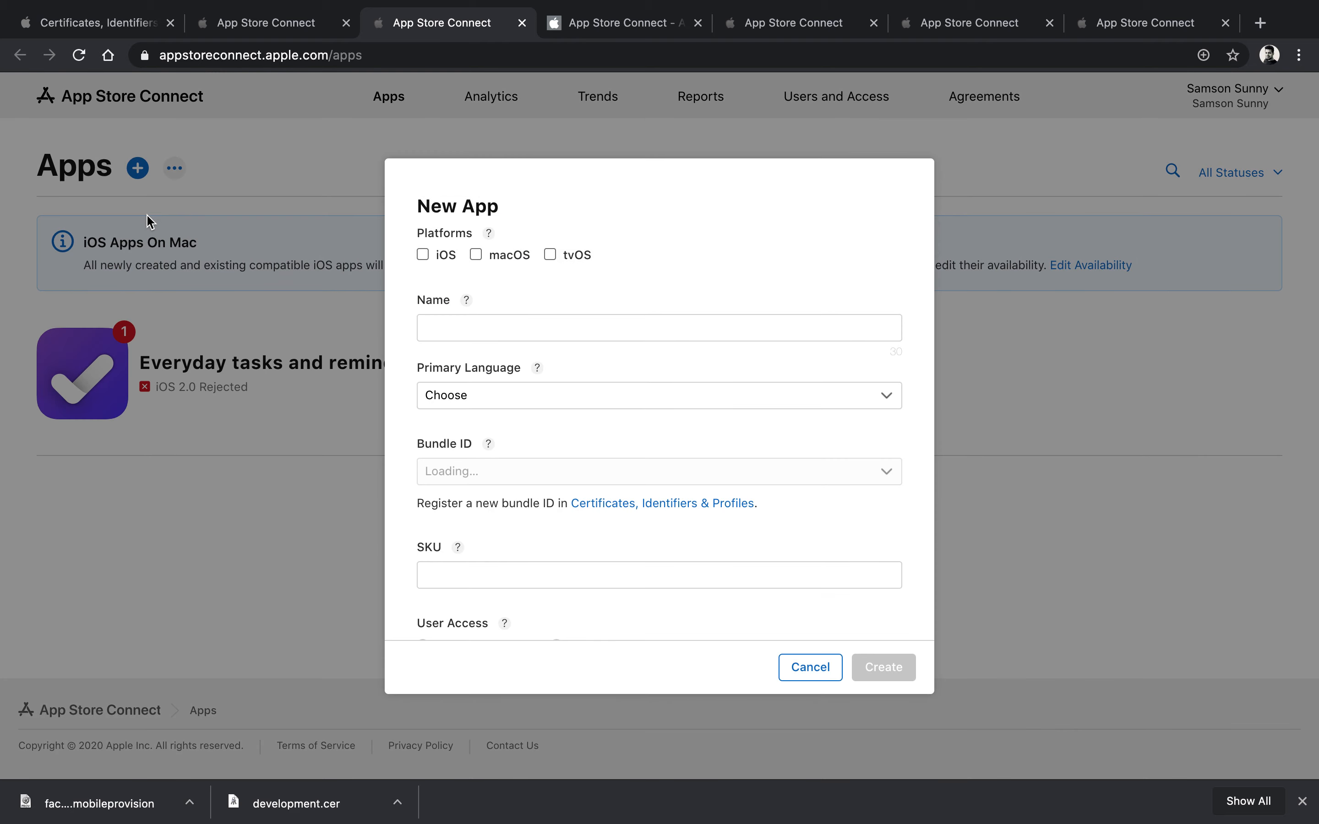
Step: Make the new app iOS, named Test Face Note One, with English (U.S.) as primary language
left_click(424, 255)
left_click(470, 327)
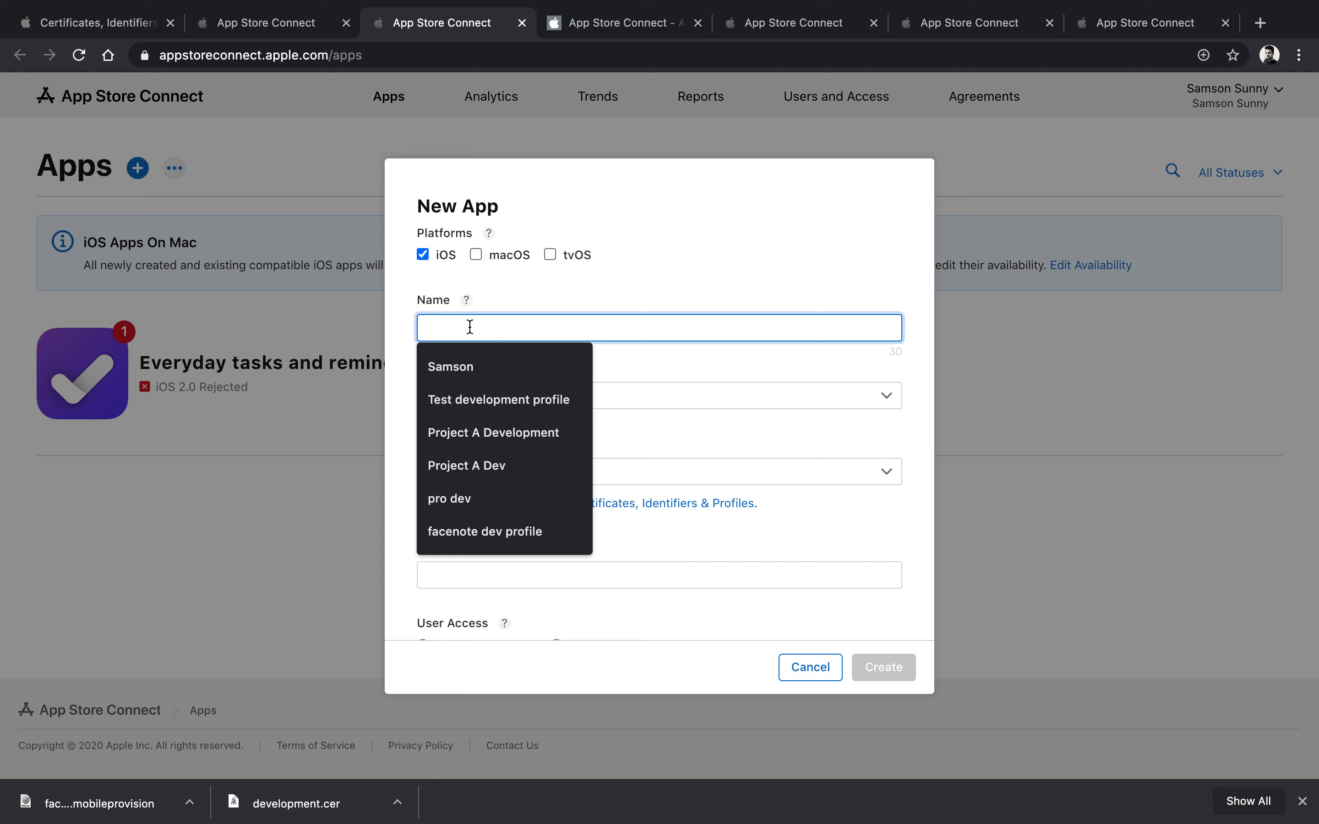
type("Test Face Note One")
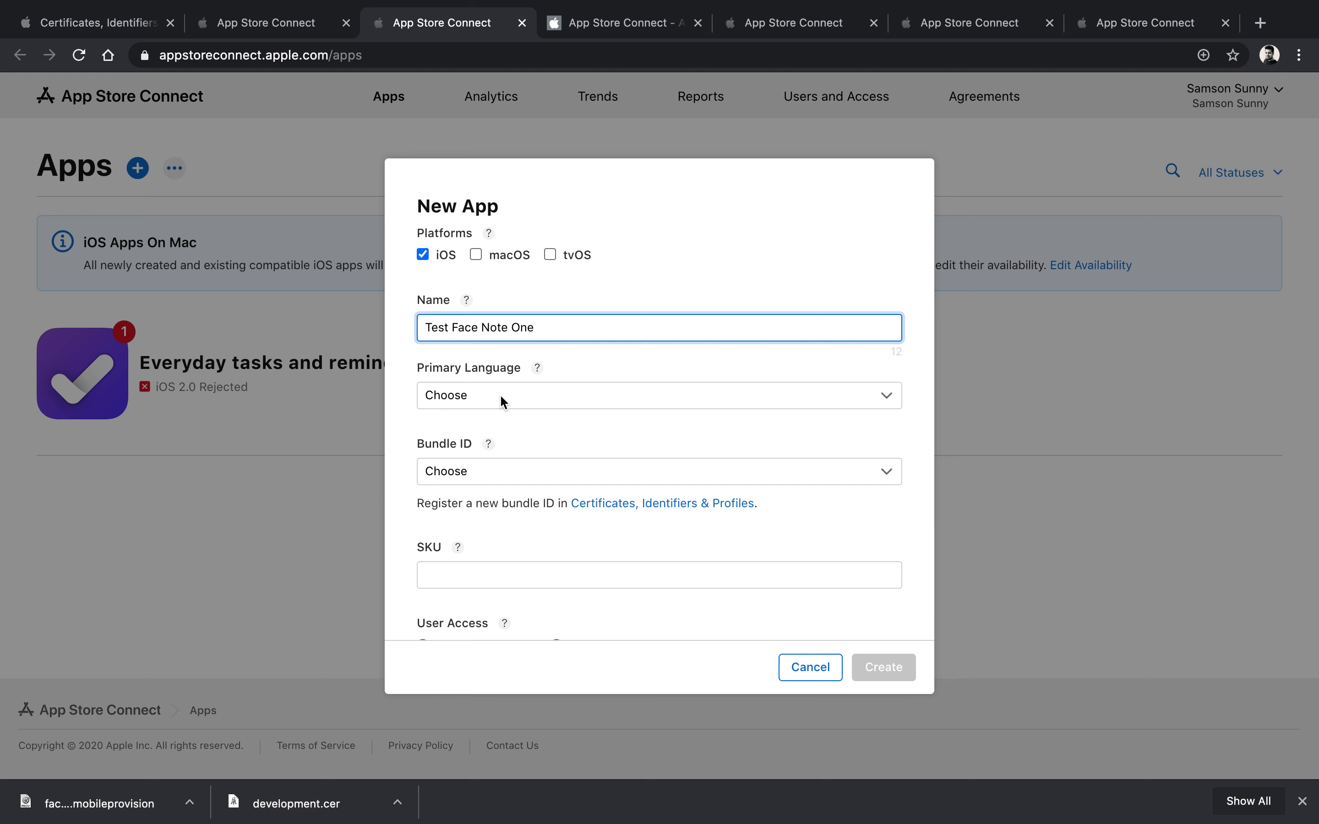
left_click(502, 399)
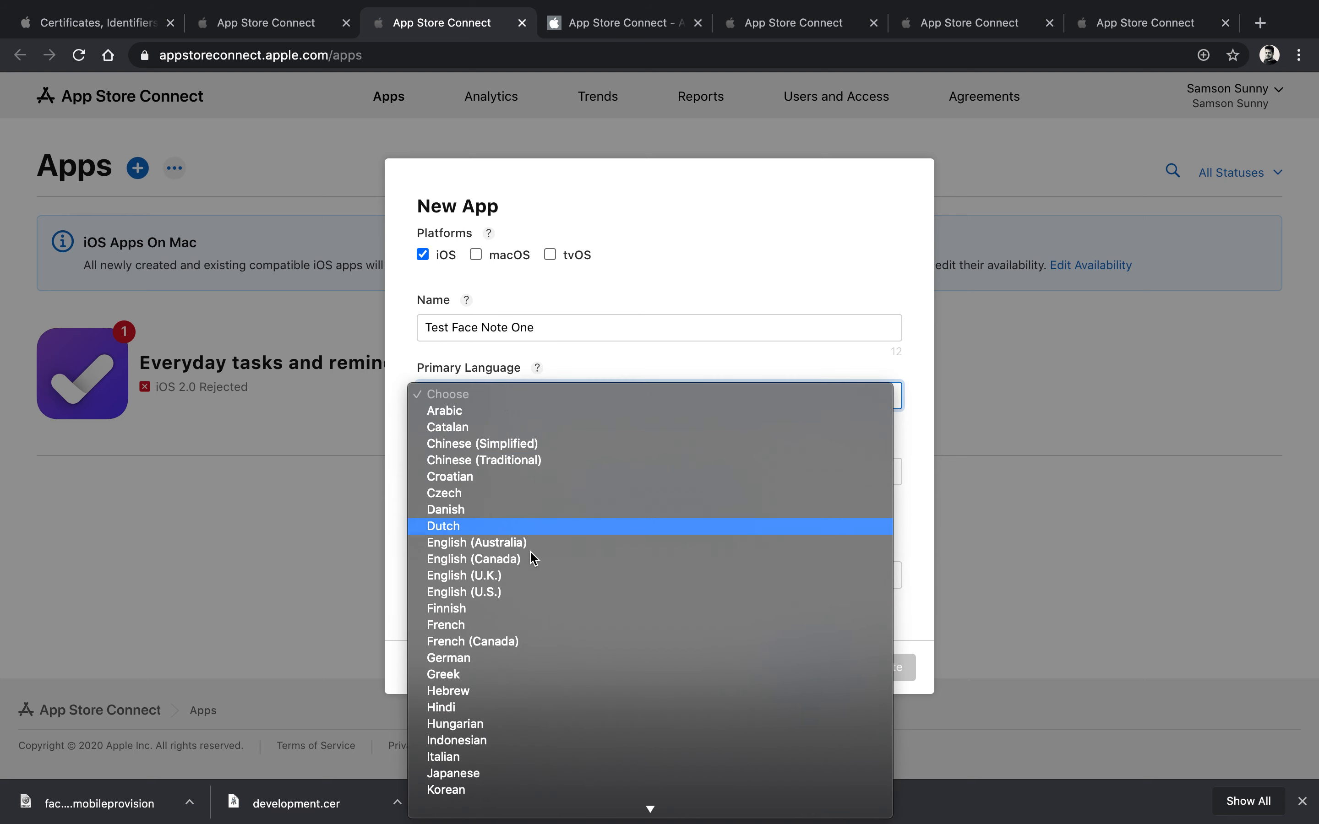
scroll(553, 707, "down", 3)
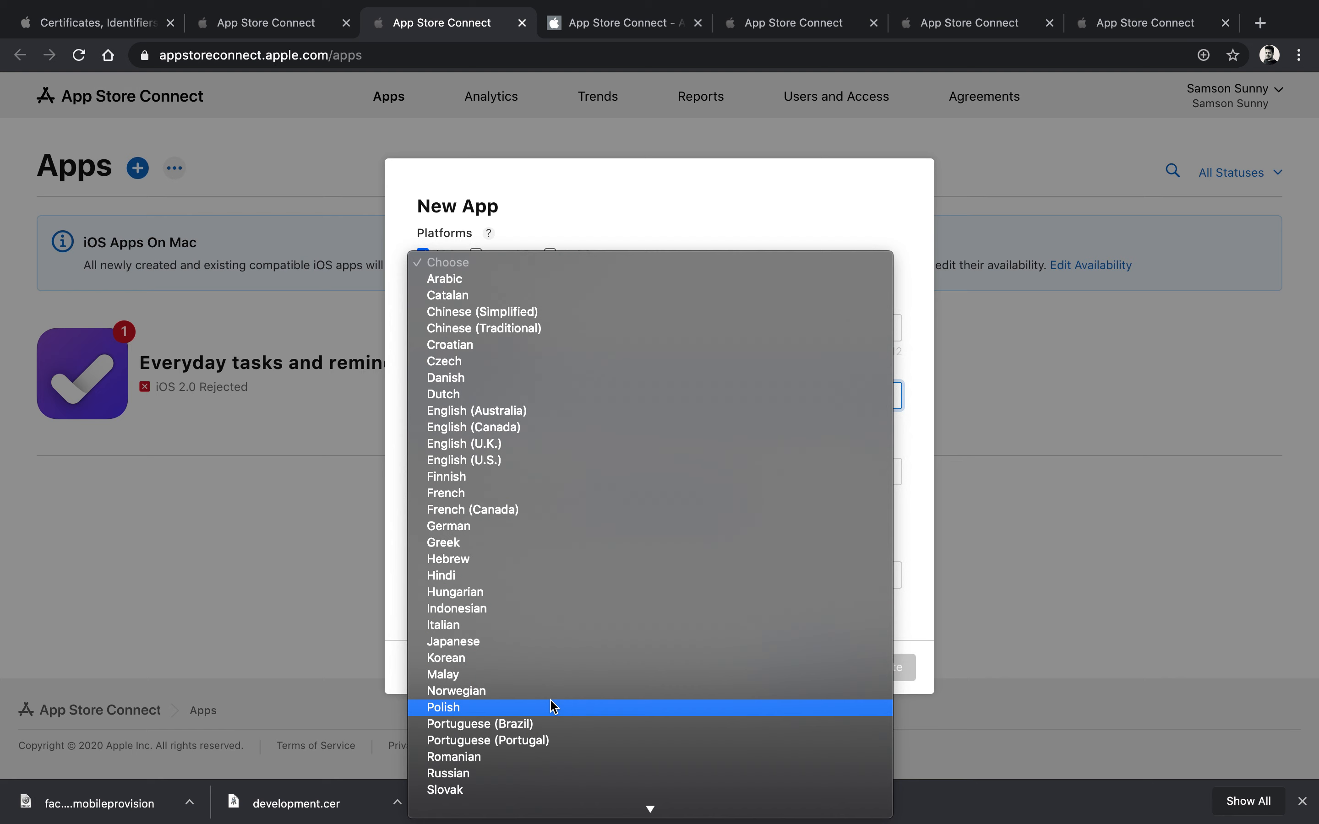
scroll(553, 707, "down", 3)
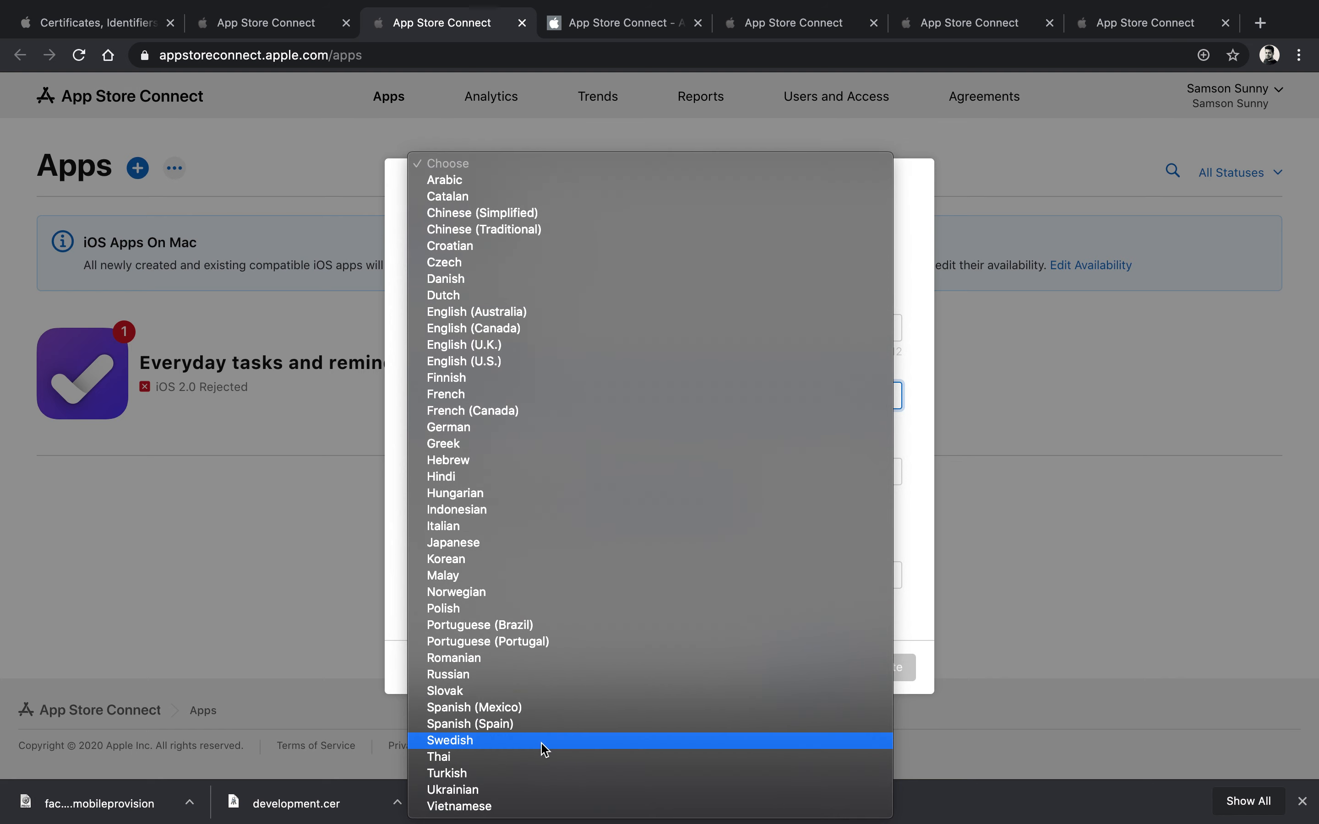
left_click(531, 412)
left_click(515, 392)
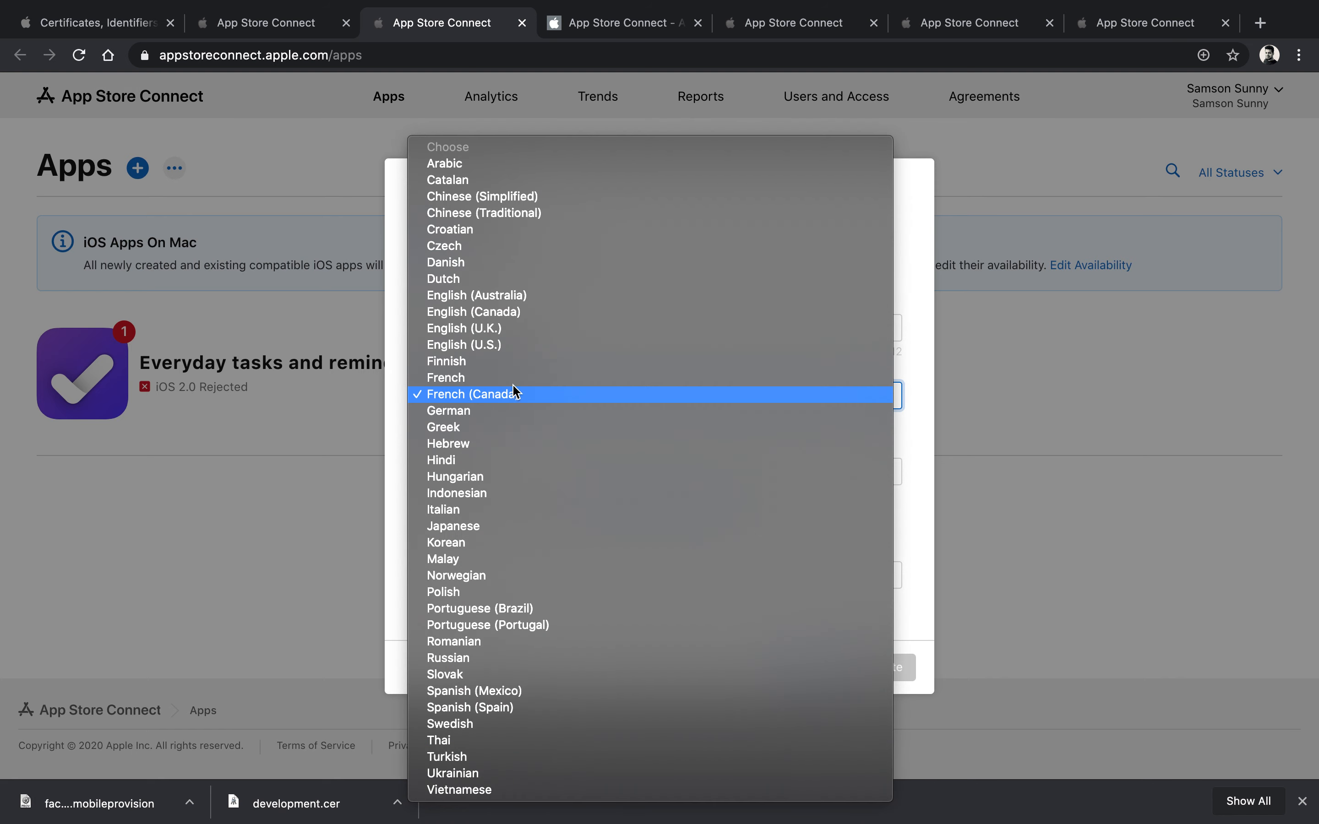
left_click(479, 345)
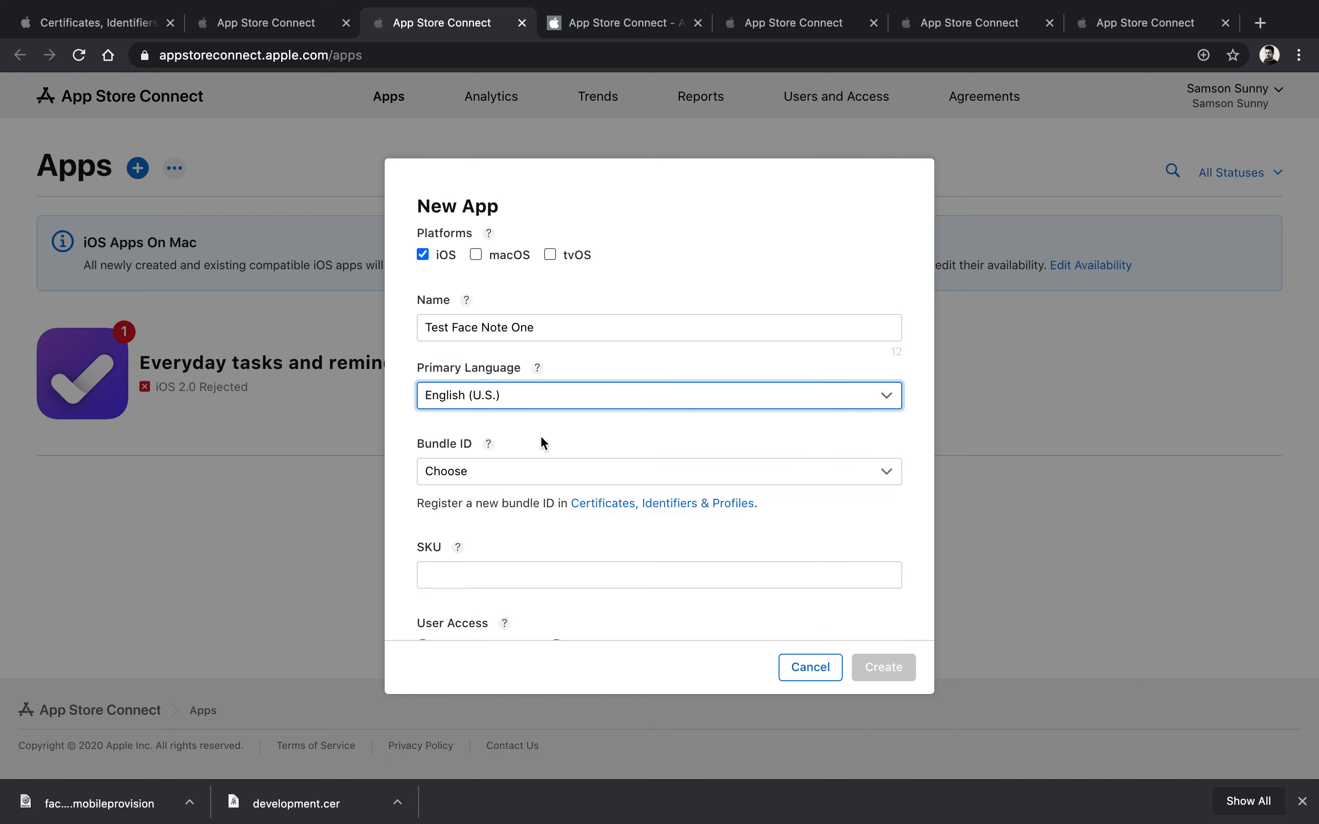
Step: Pick bundle ID com.sam.app.facenote1, SKU com.sam.app.face.note, Limited Access, and create the app
left_click(643, 473)
left_click(587, 487)
scroll(646, 539, "down", 1)
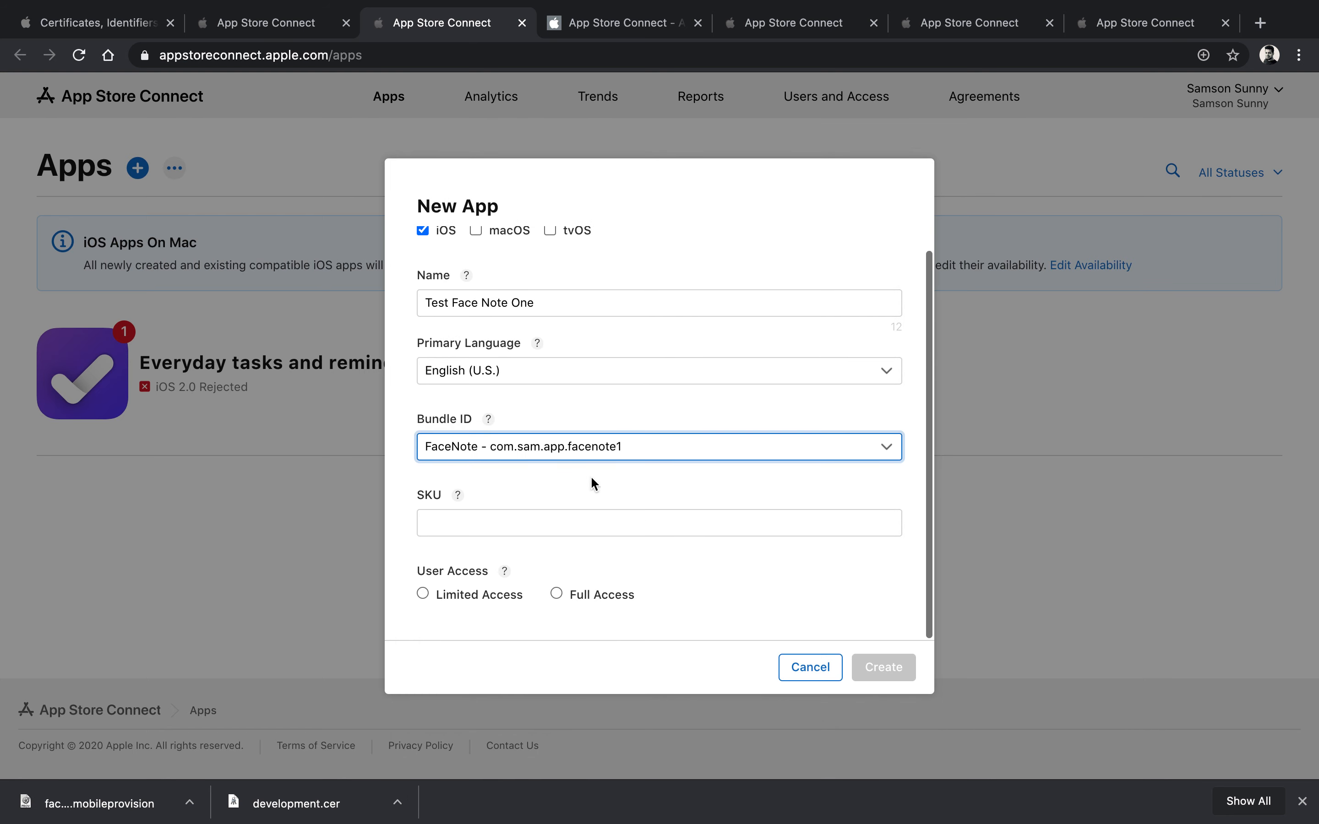
left_click(458, 496)
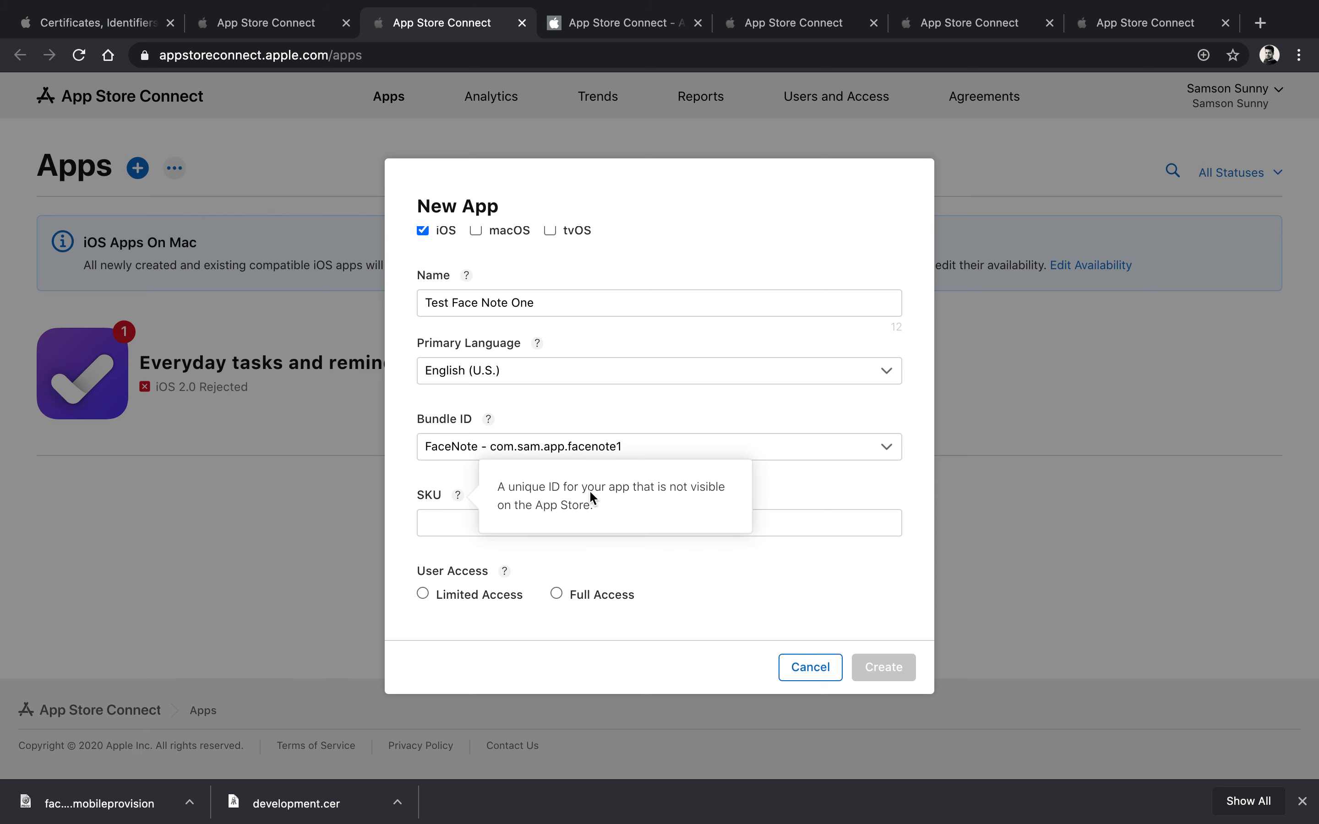
left_click(451, 521)
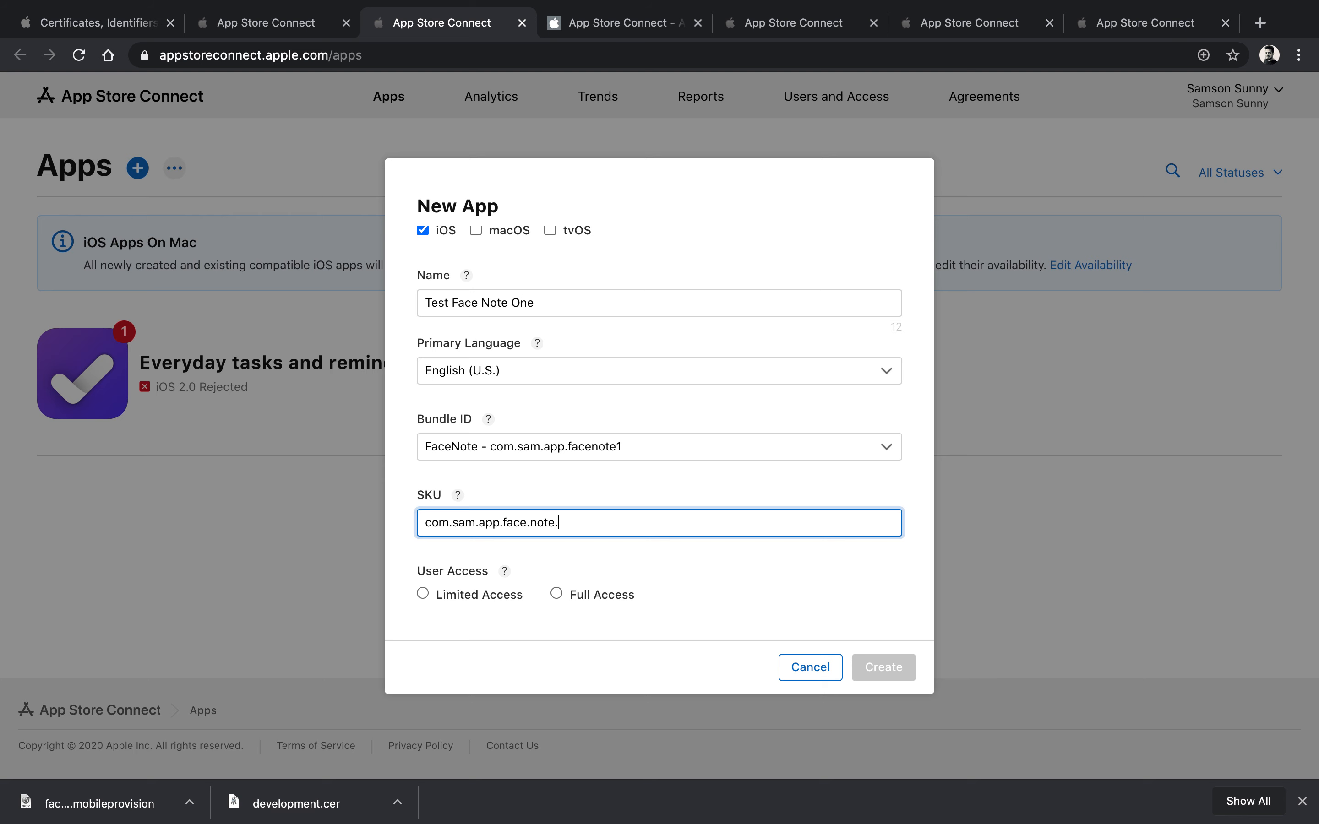
left_click(424, 594)
scroll(529, 573, "down", 3)
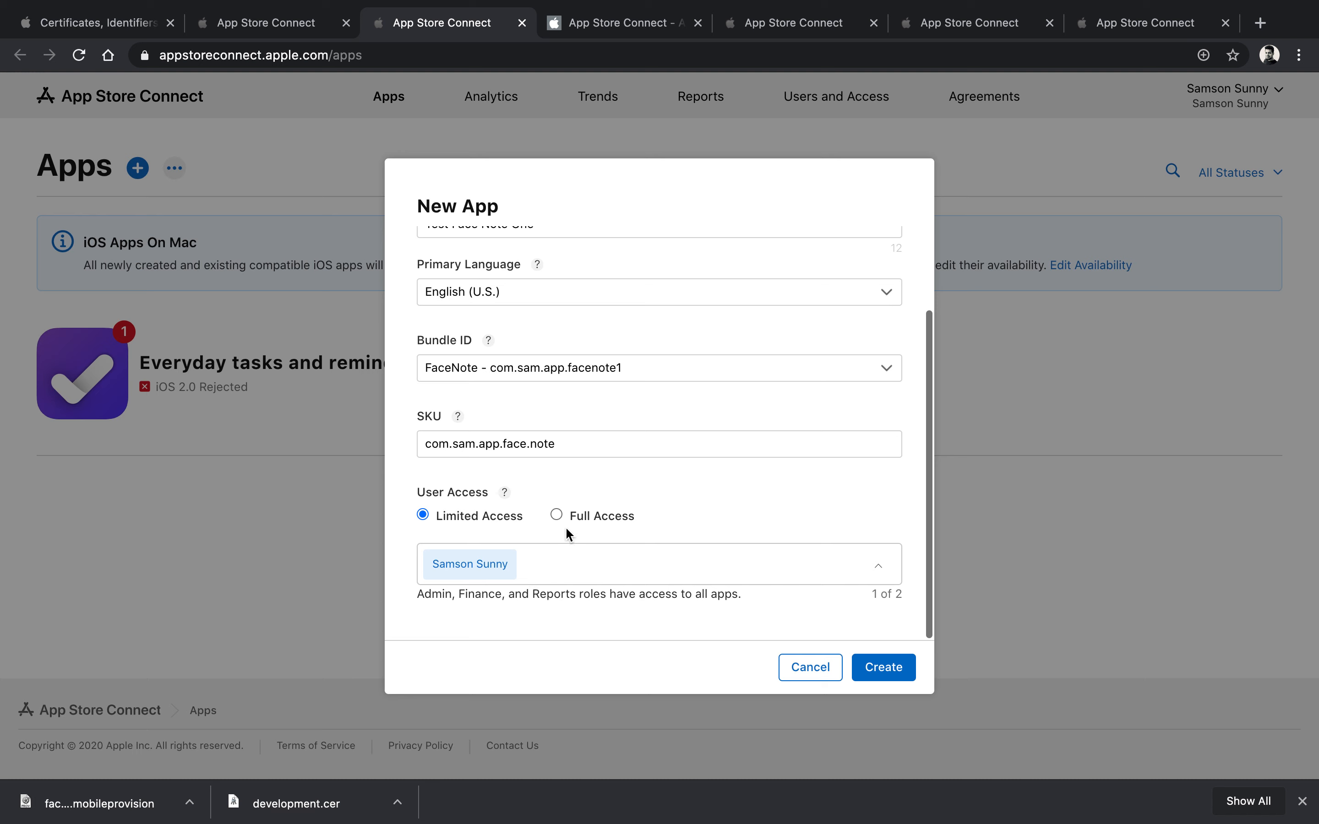
left_click(911, 676)
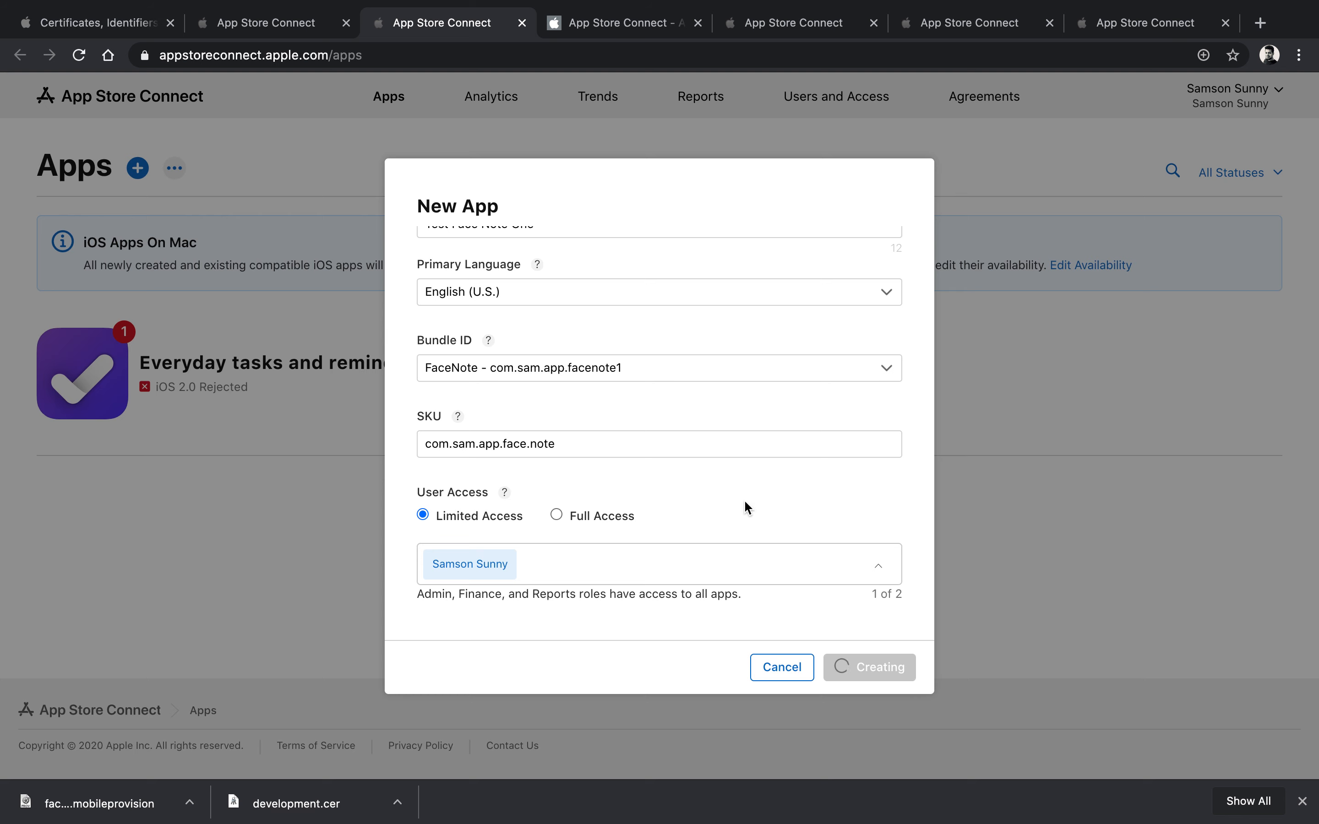
scroll(744, 499, "up", 3)
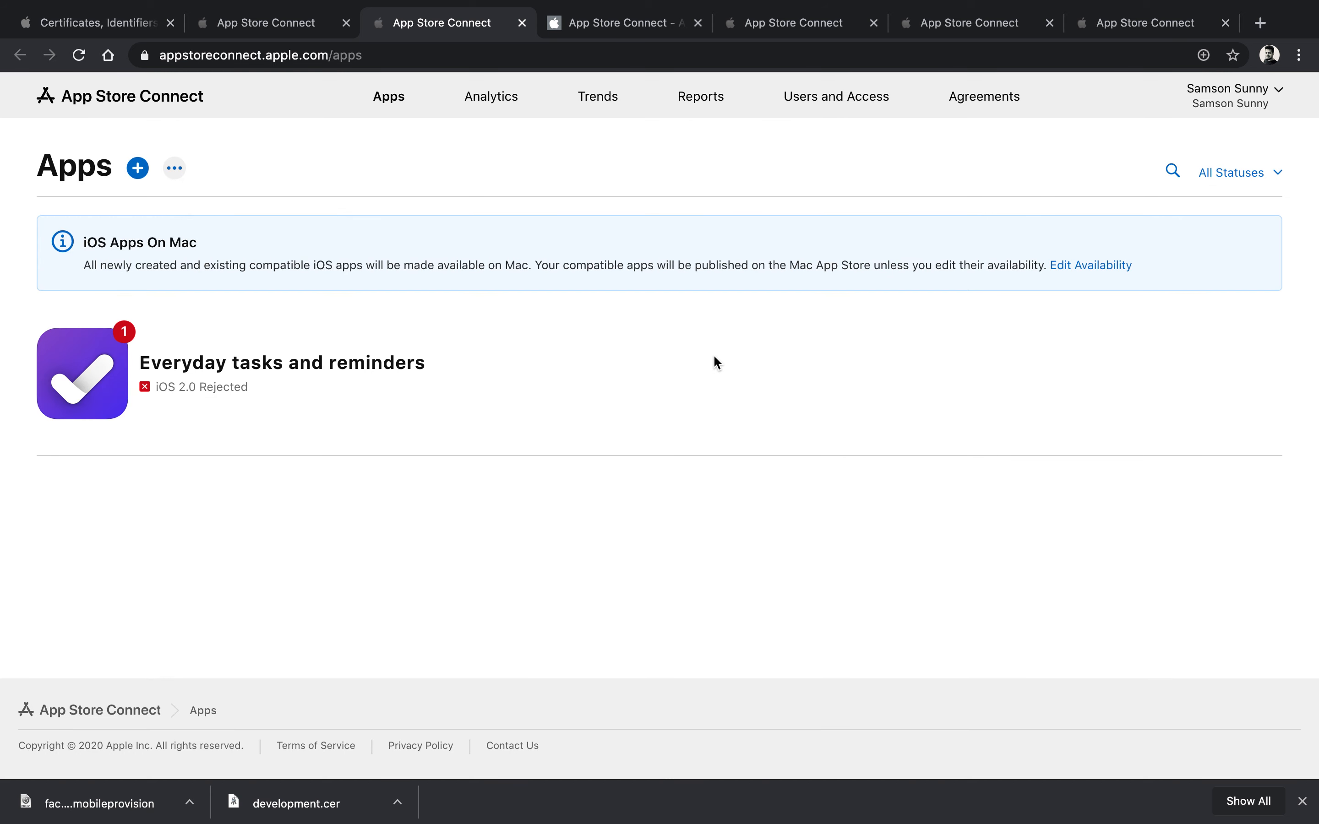
scroll(816, 460, "down", 1)
scroll(817, 460, "up", 1)
left_click(401, 456)
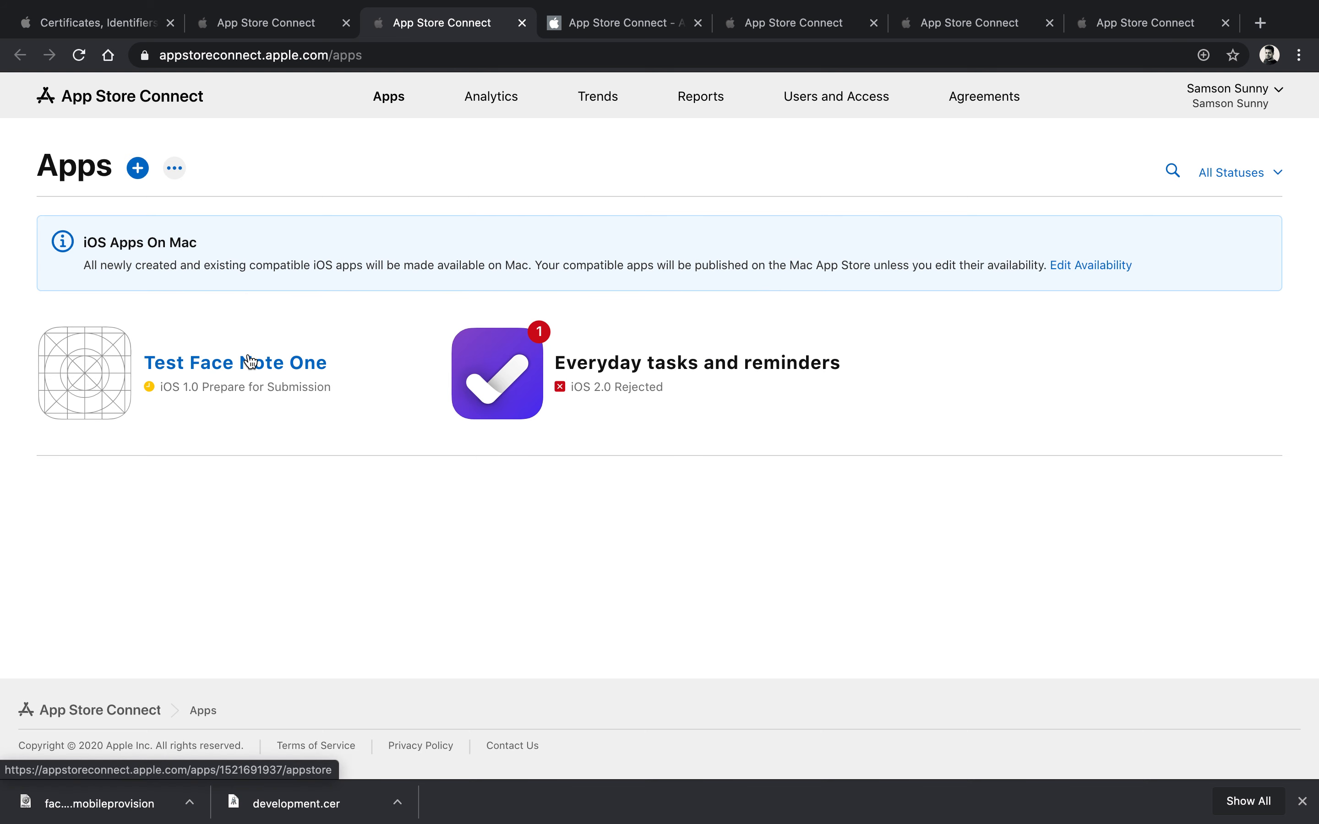
left_click(290, 367)
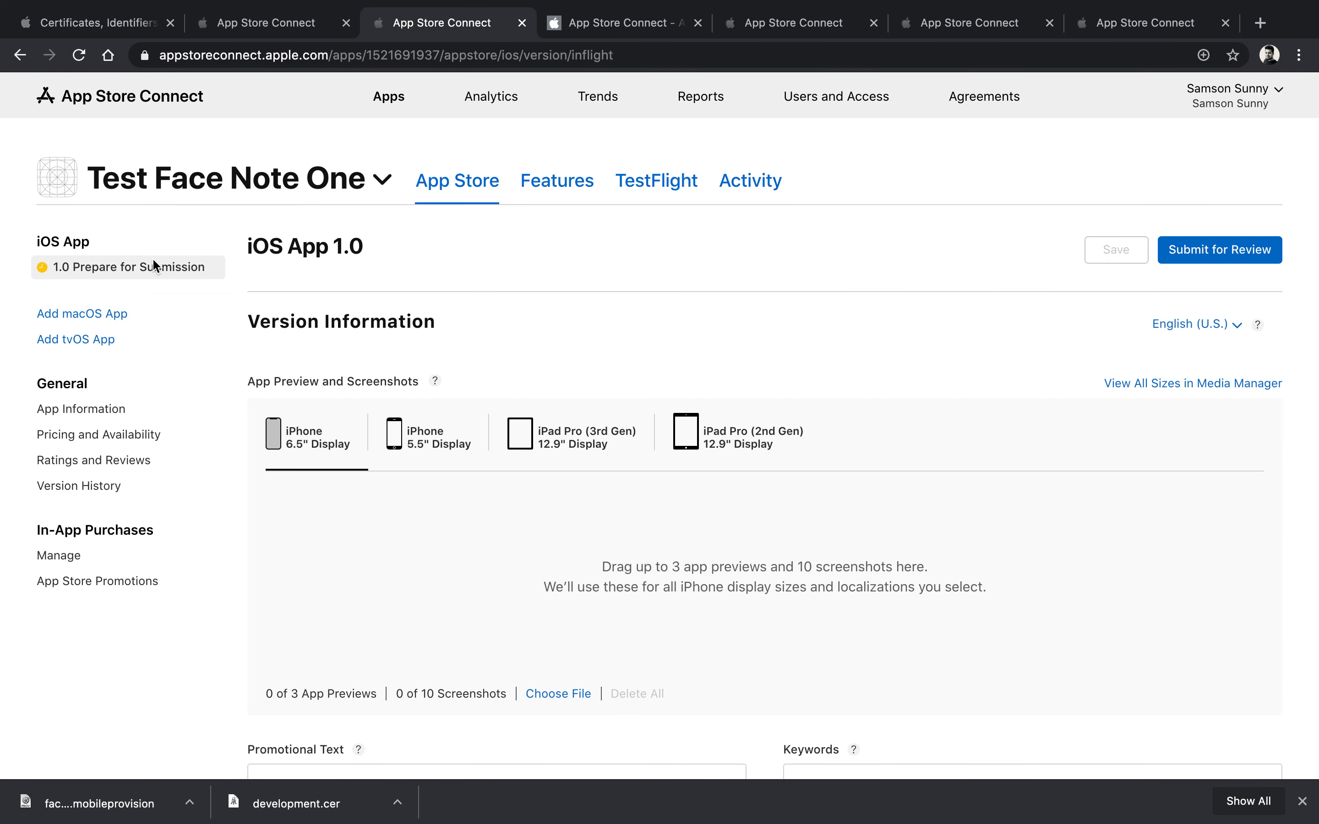
scroll(601, 338, "down", 5)
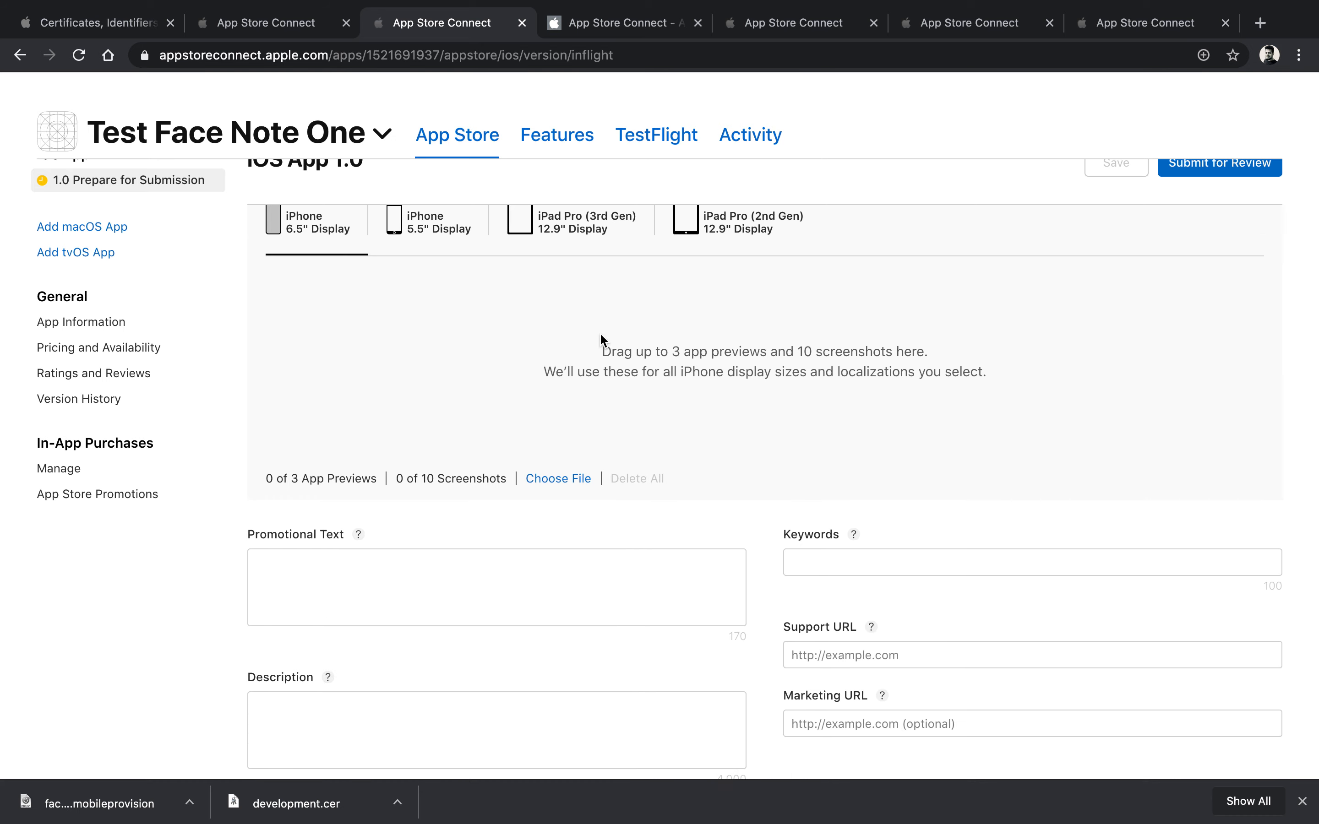
scroll(602, 339, "up", 5)
scroll(668, 535, "down", 6)
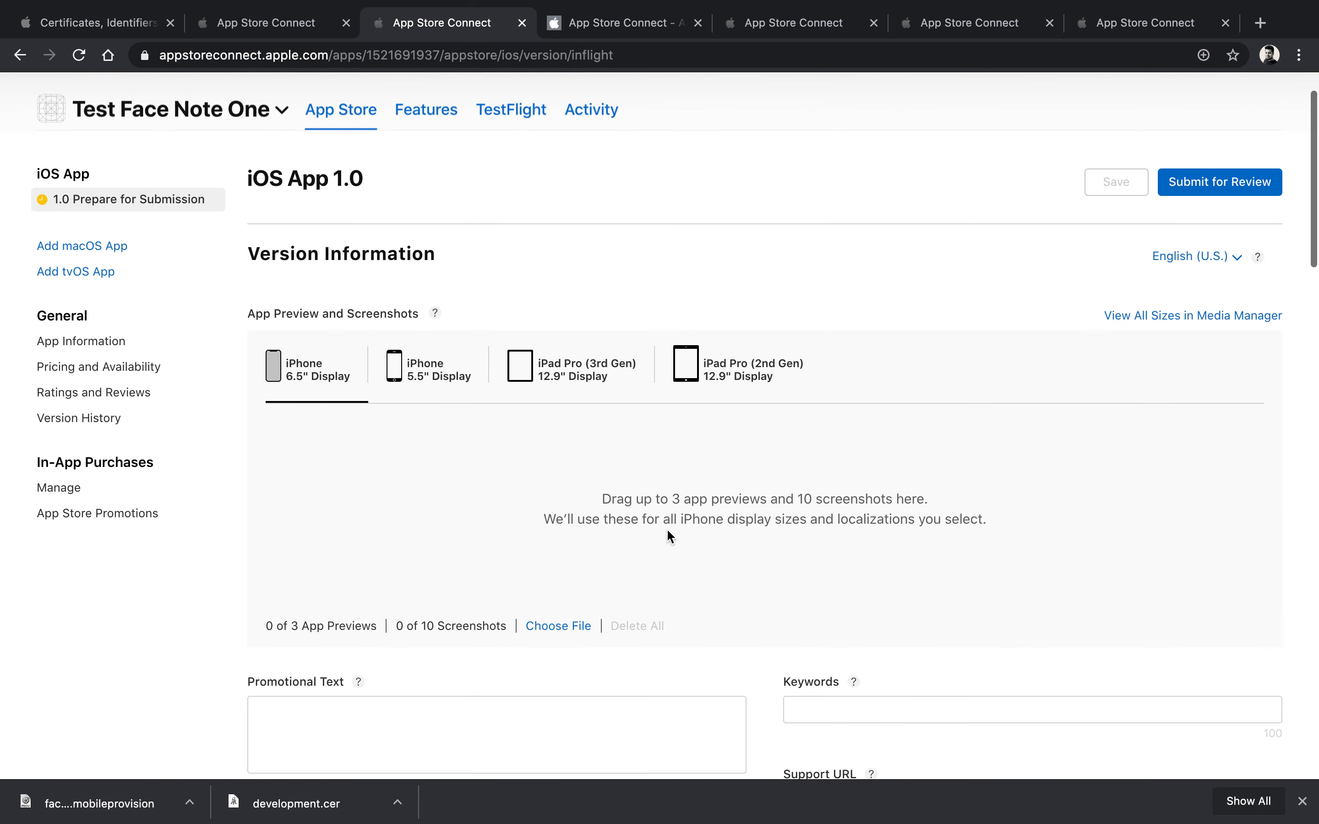
scroll(669, 535, "down", 10)
scroll(668, 536, "up", 7)
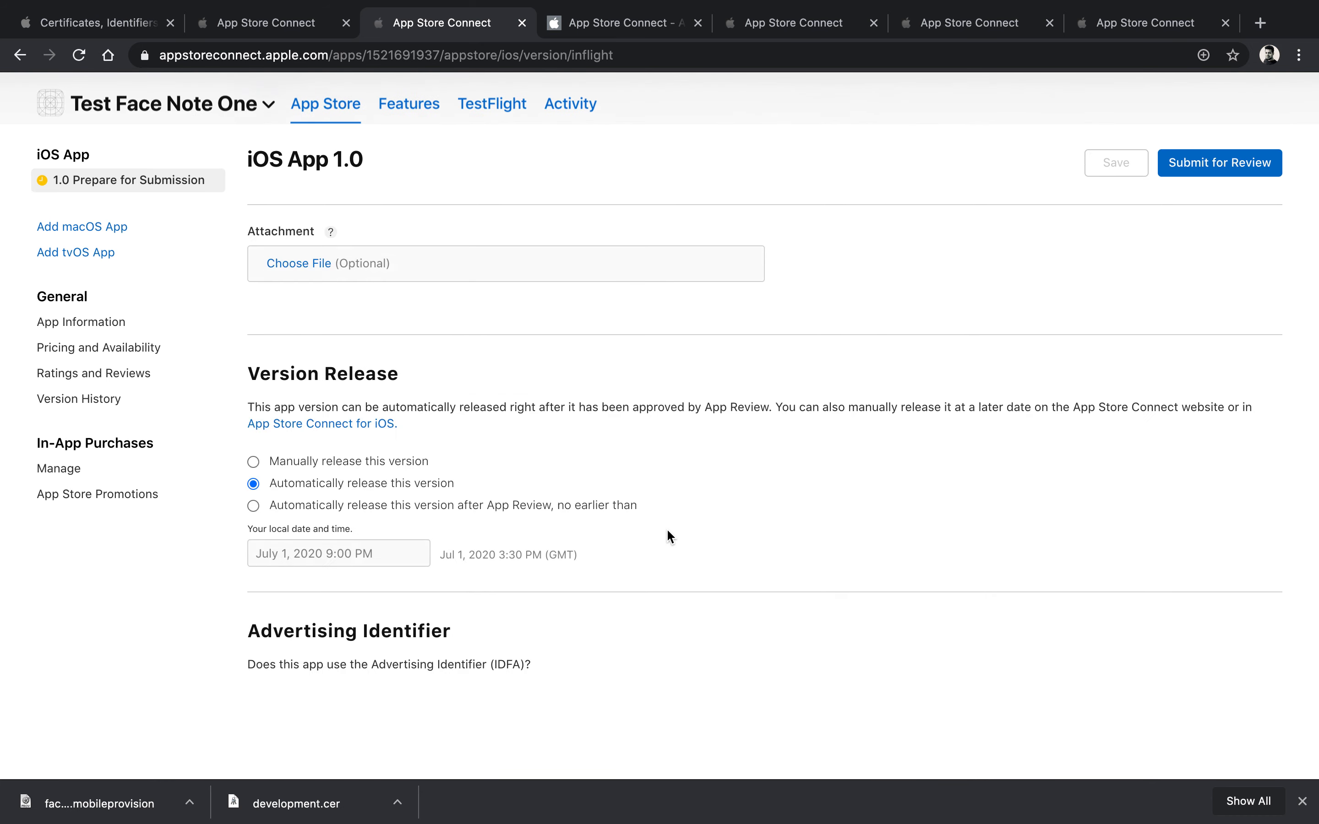
scroll(667, 528, "up", 8)
scroll(455, 194, "left", 5)
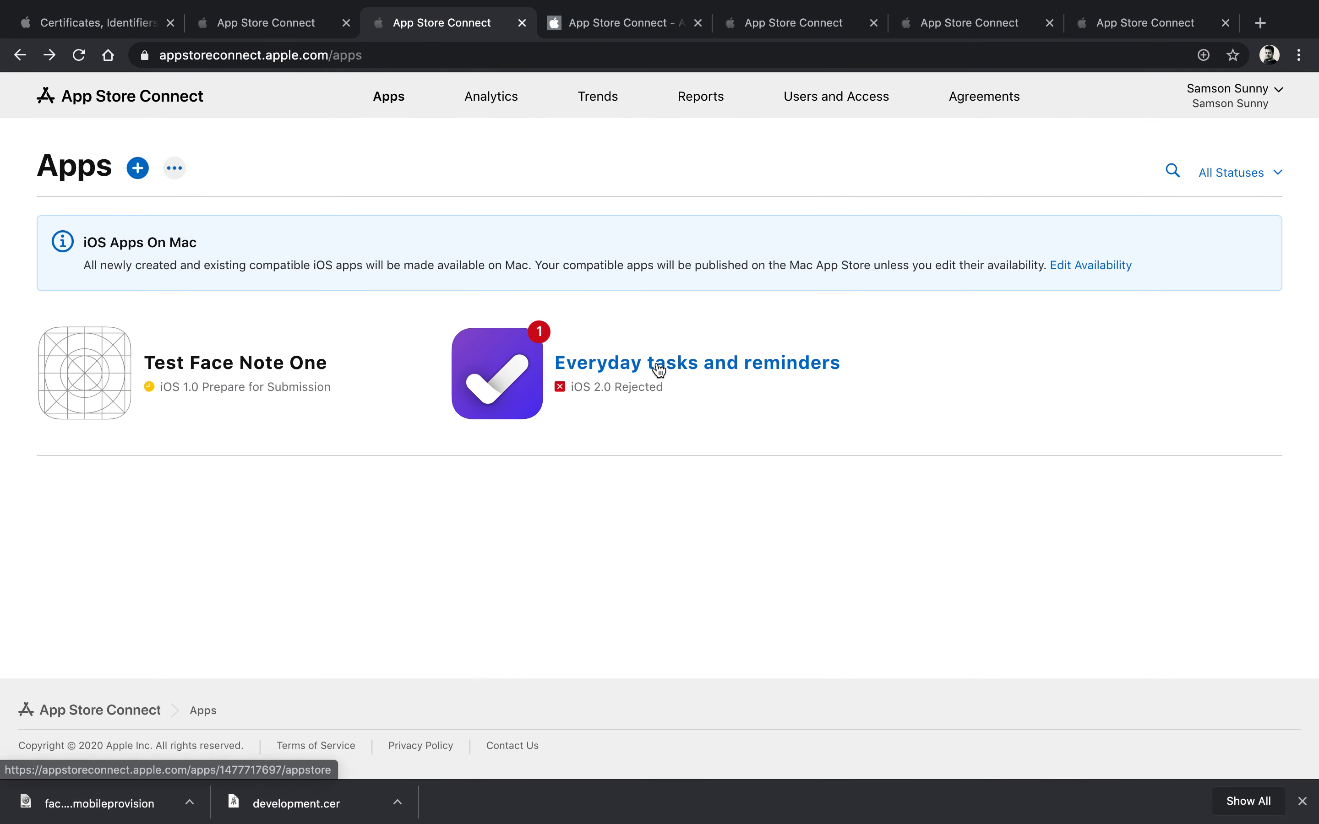
Step: Check TestFlight for Everyday tasks and reminders, where Version 2.0 build 21 is Ready to Submit
left_click(657, 363)
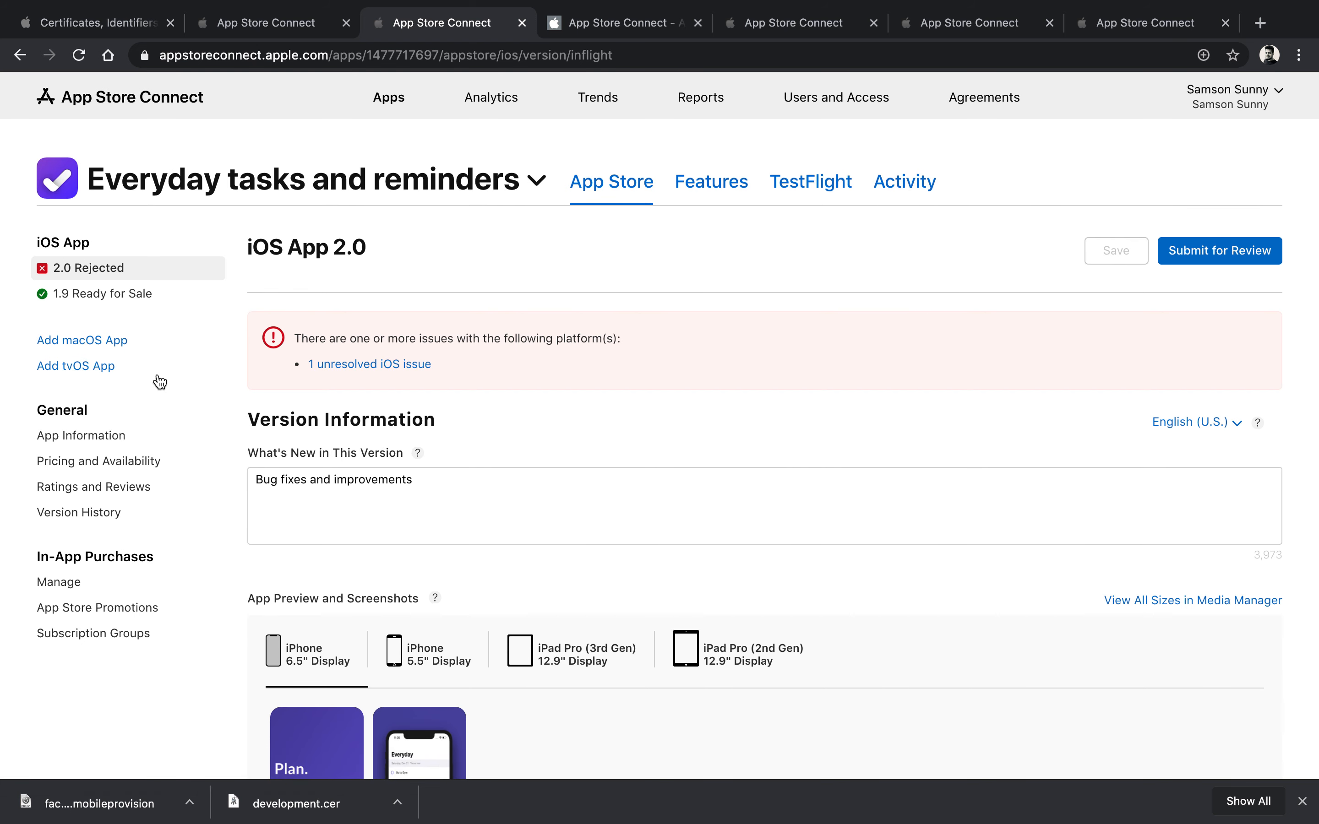
left_click(814, 186)
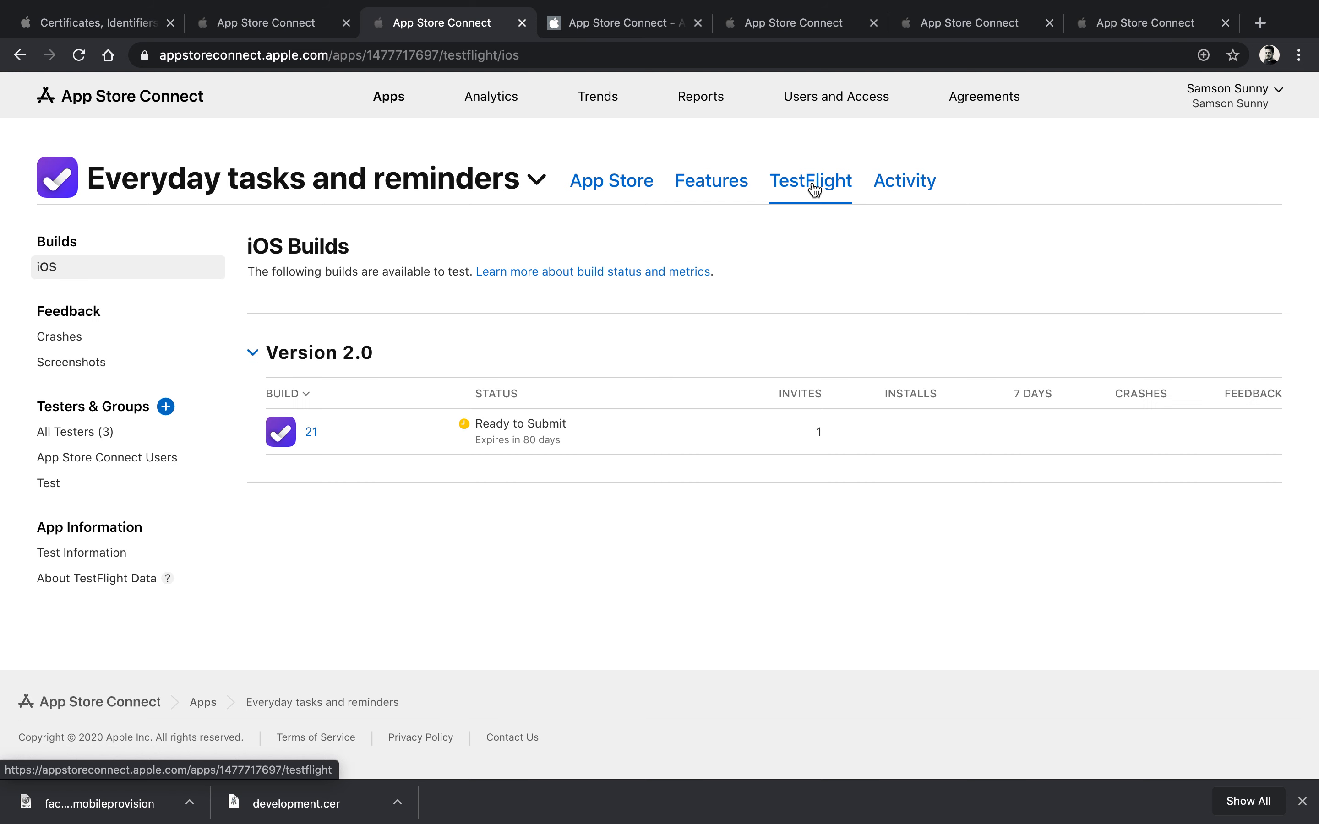
key("ctrl+Left")
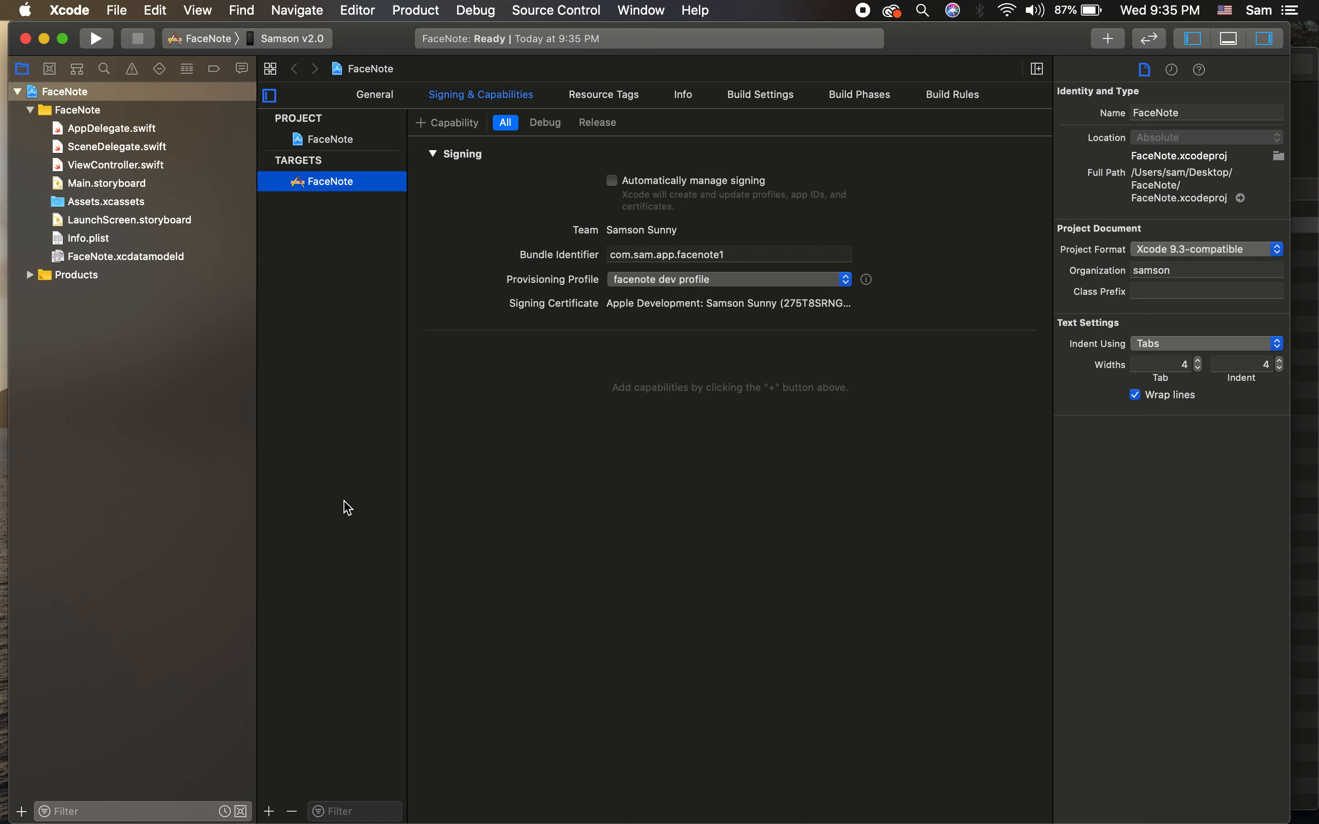
Step: Archive FaceNote for Generic iOS Device, allowing codesign with the keychain password
left_click(290, 38)
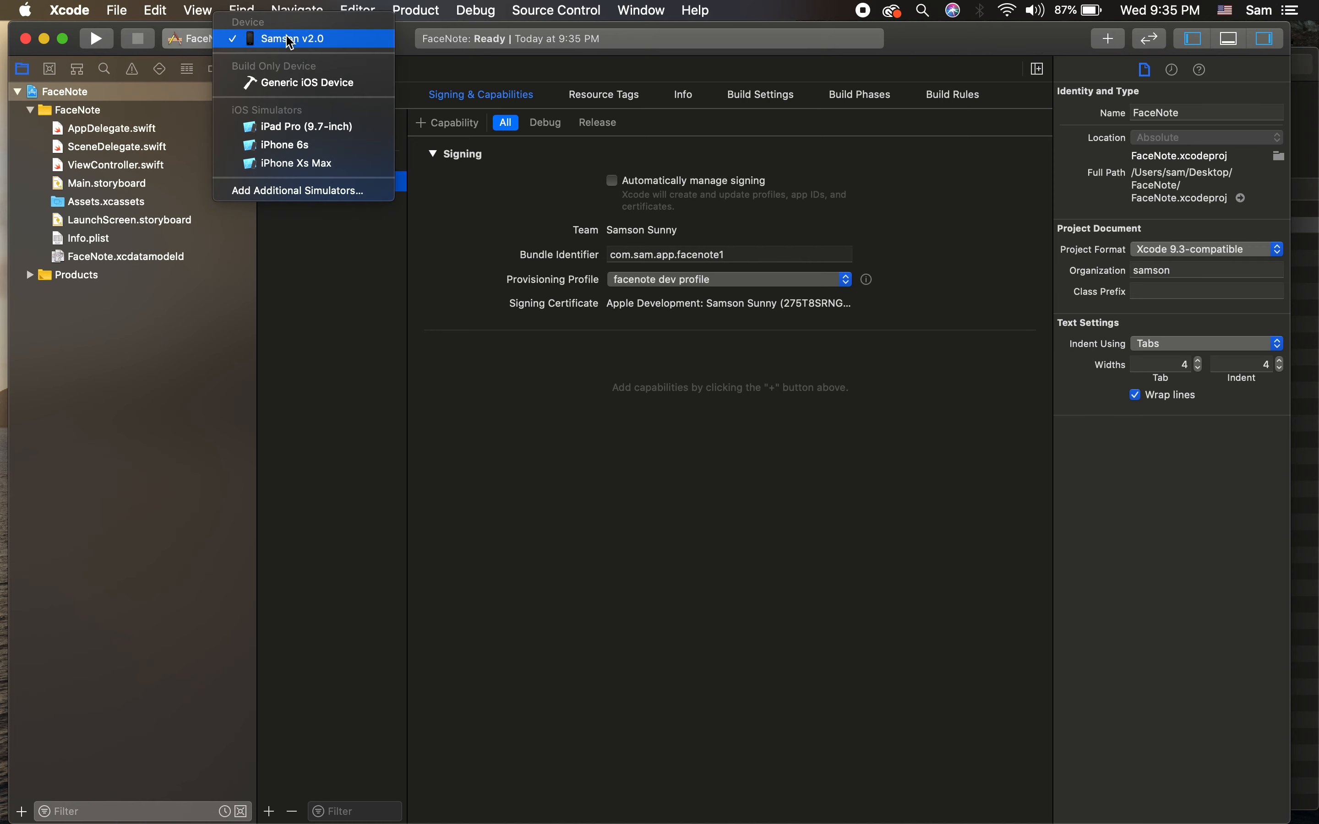
left_click(307, 83)
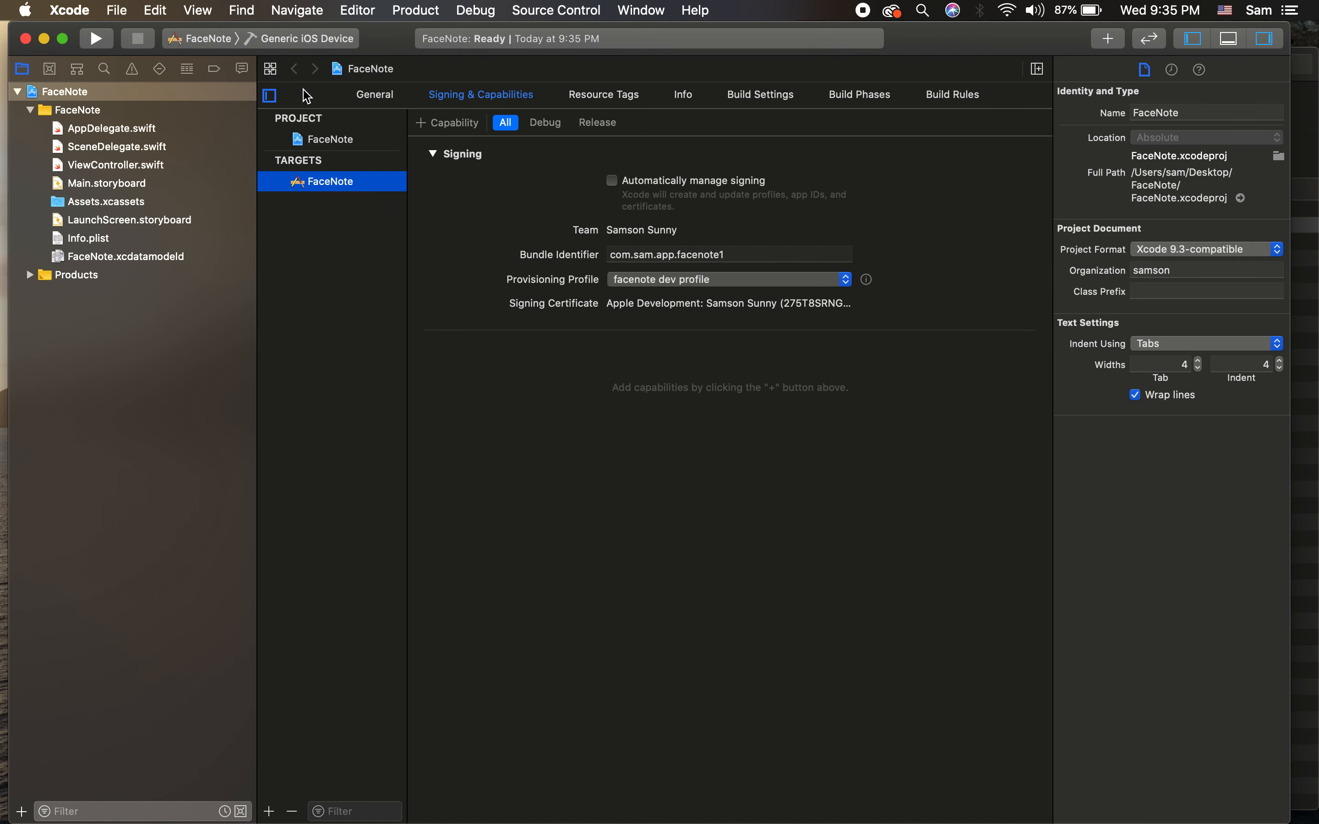
left_click(404, 7)
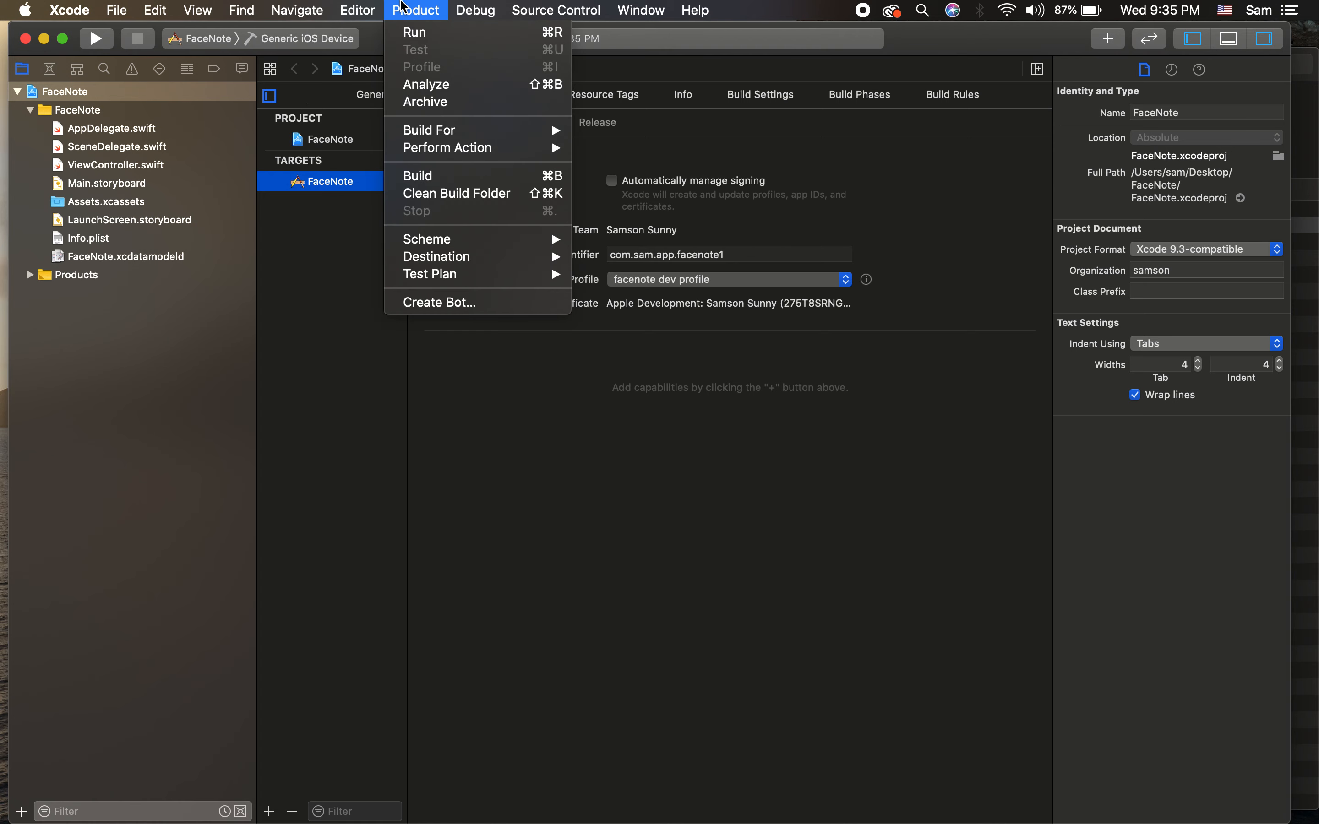
left_click(444, 103)
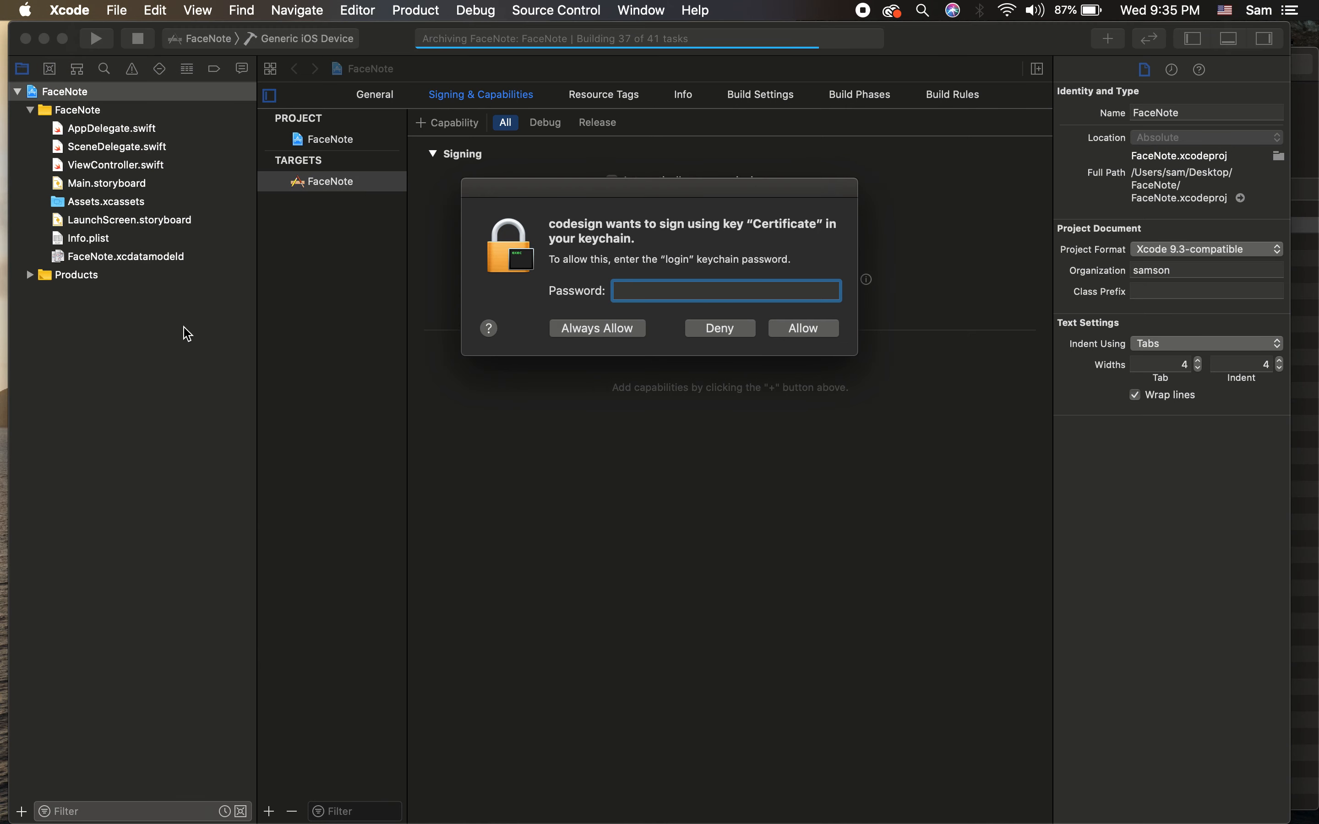
type("••••")
key("Return")
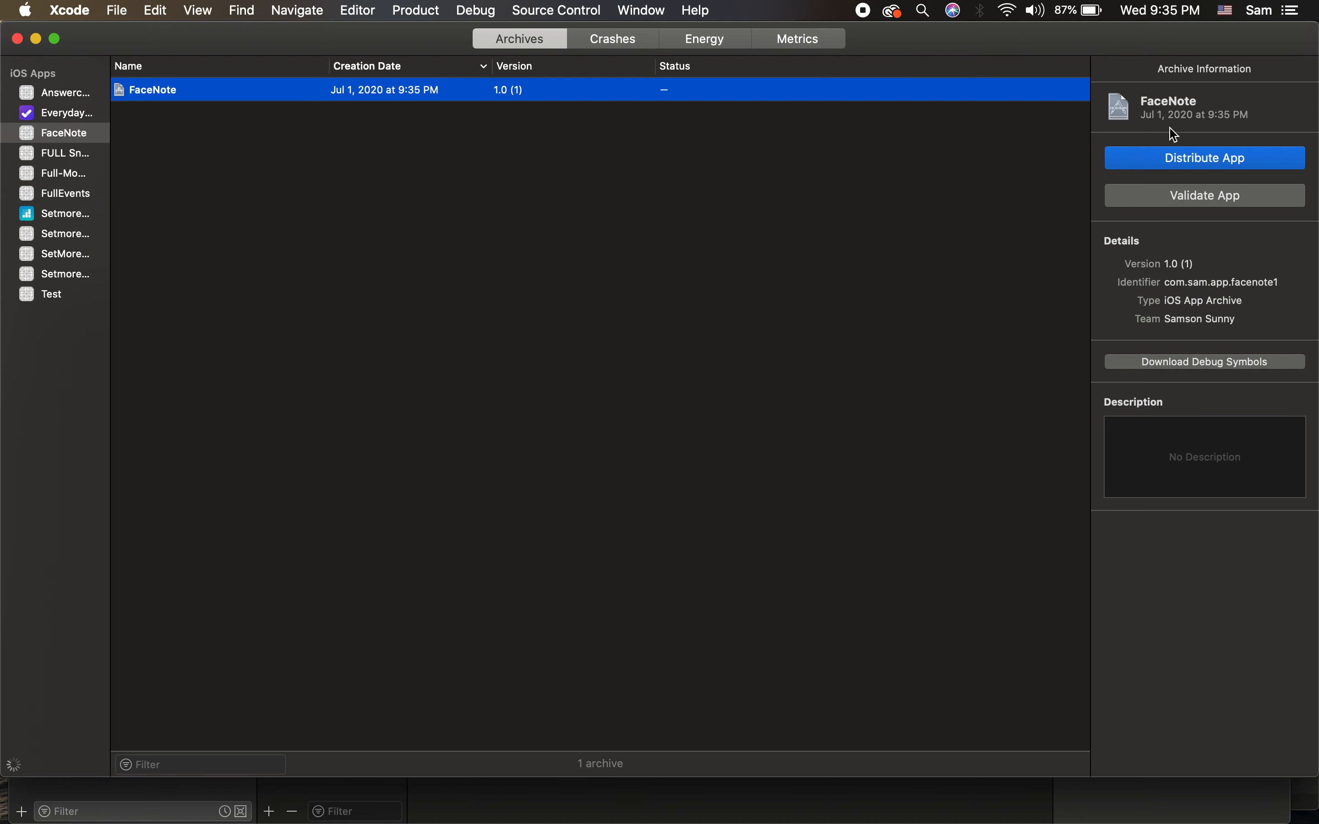
Step: Distribute the FaceNote archive as an App Store Connect upload, keeping the bitcode and symbol options
left_click(1190, 195)
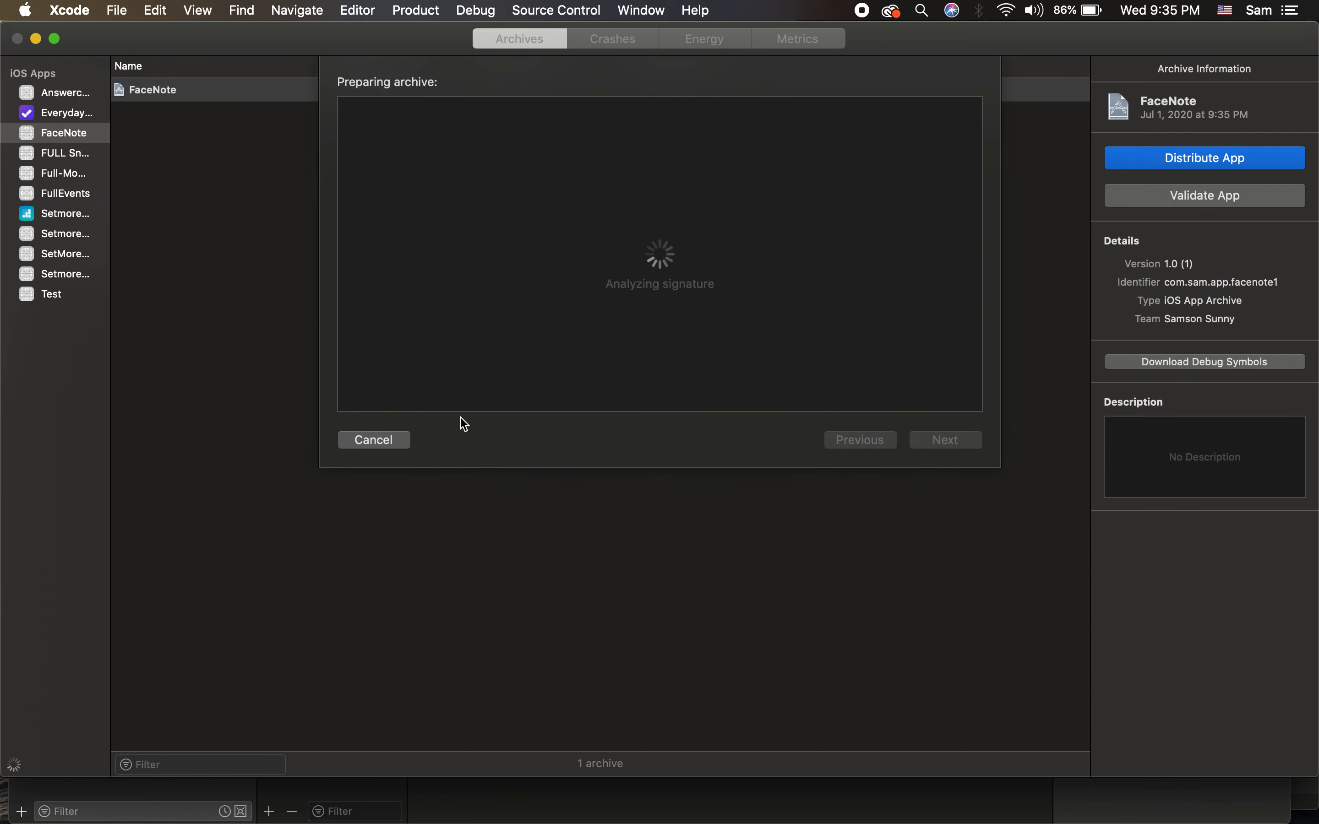
left_click(381, 443)
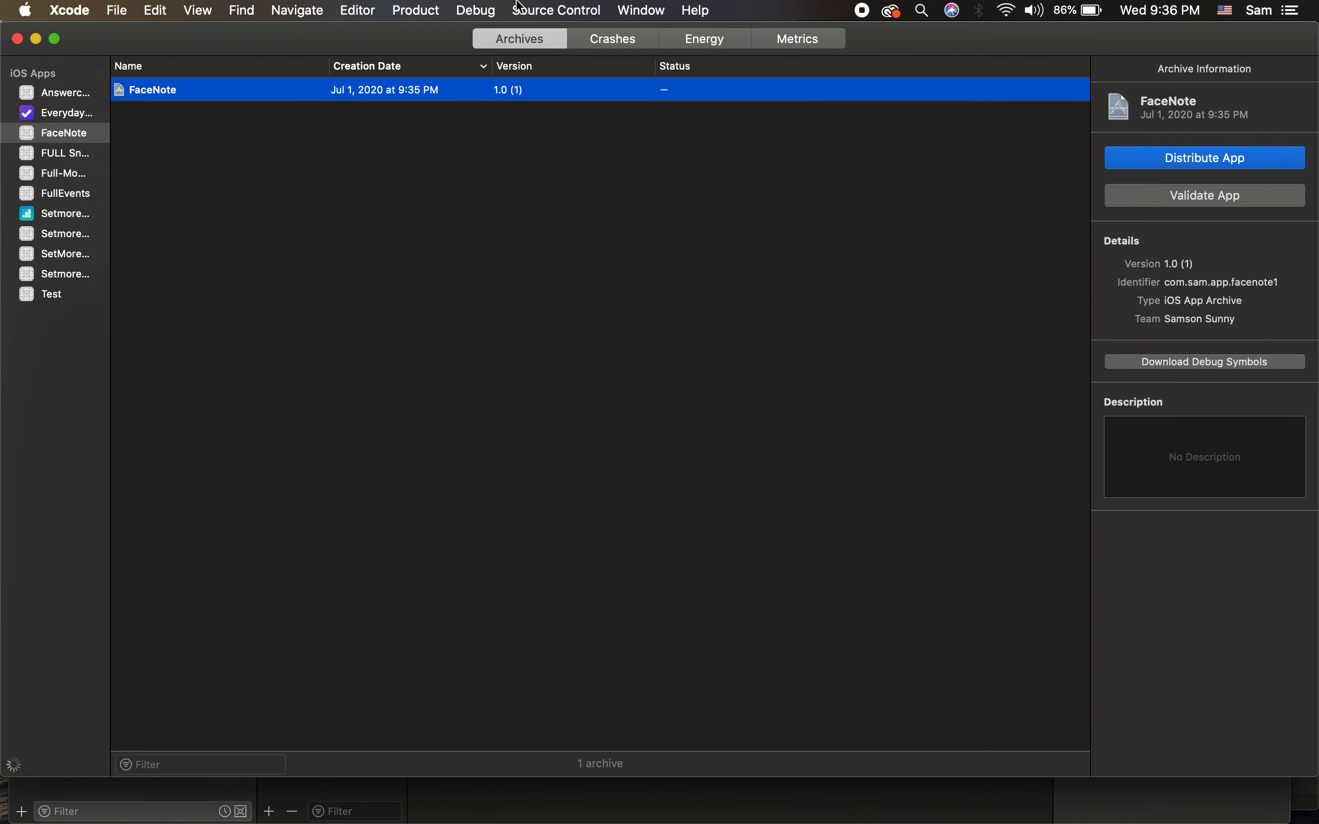
left_click(1257, 162)
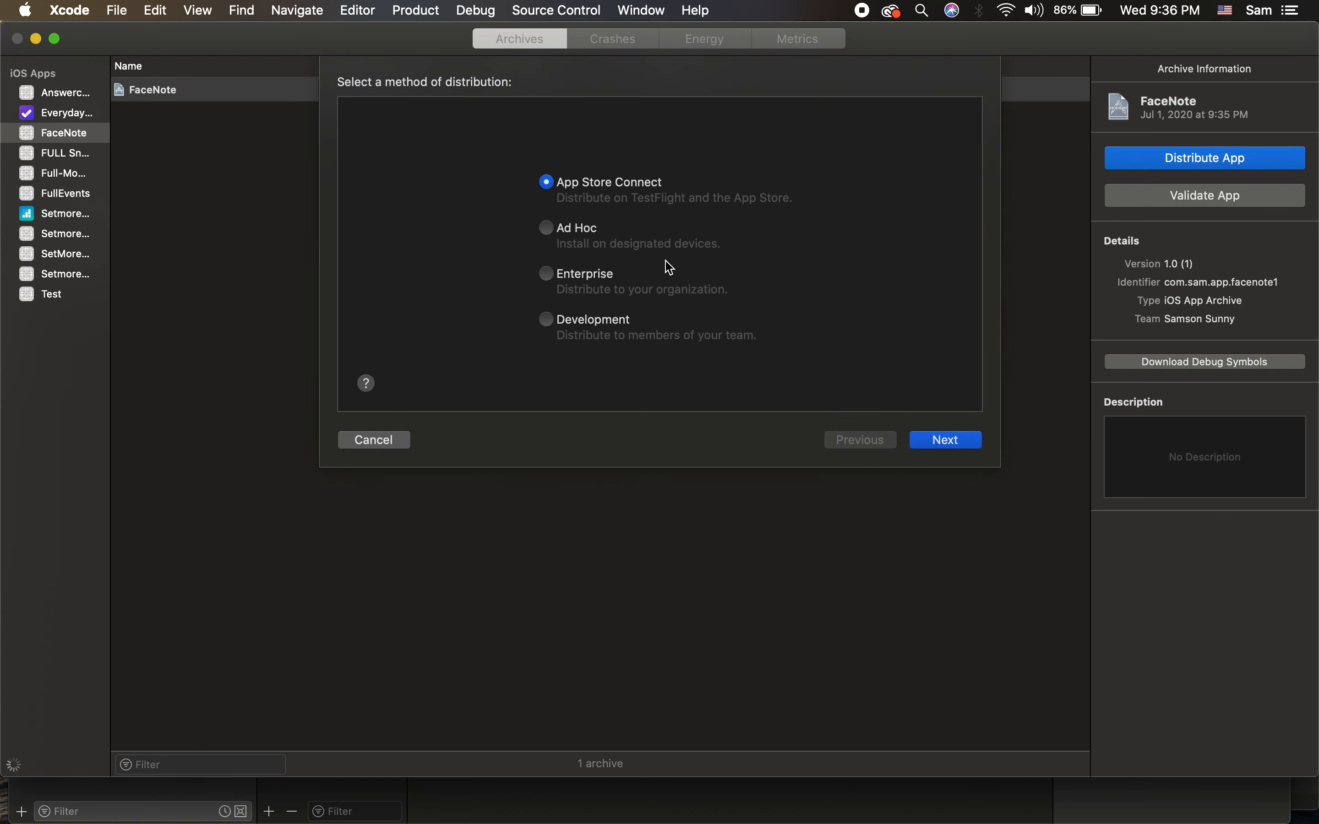
left_click(962, 447)
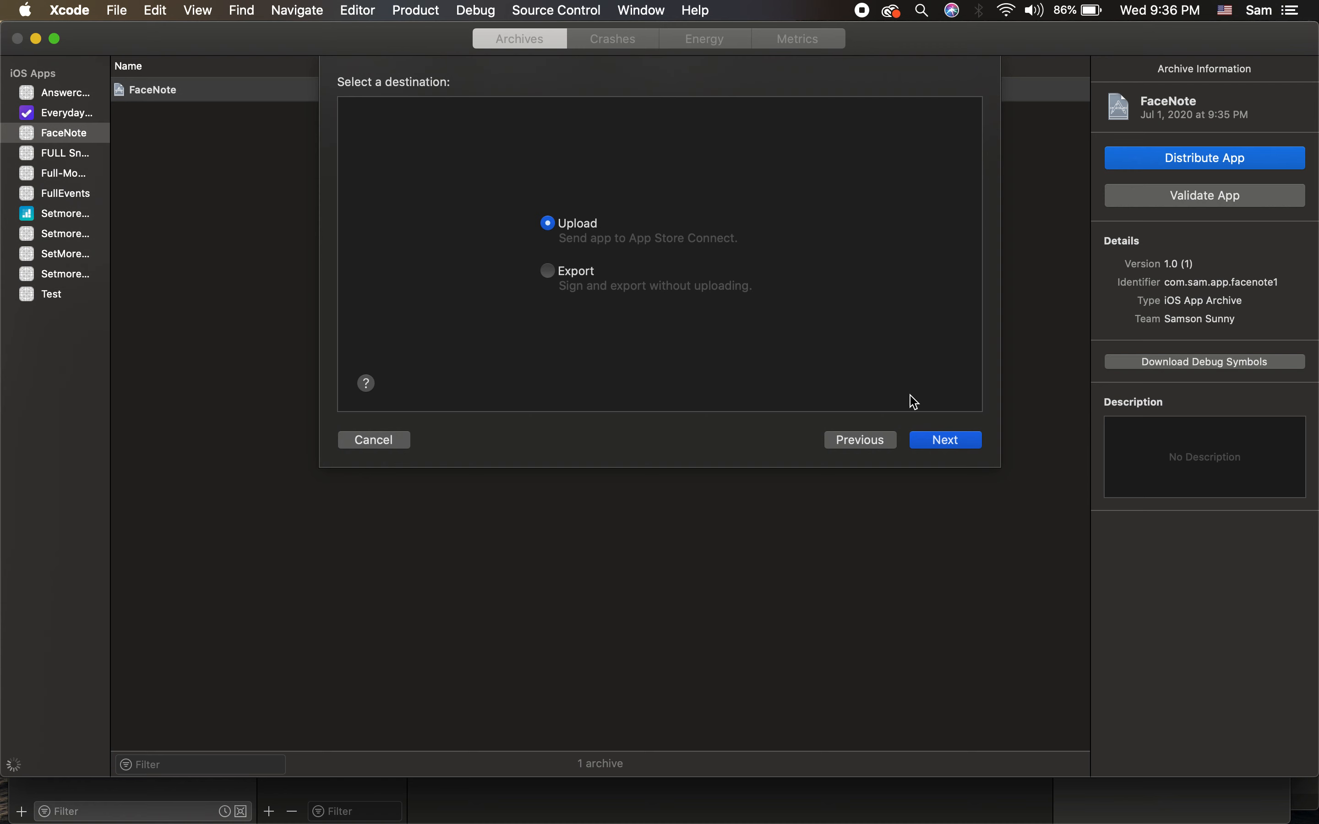
left_click(947, 446)
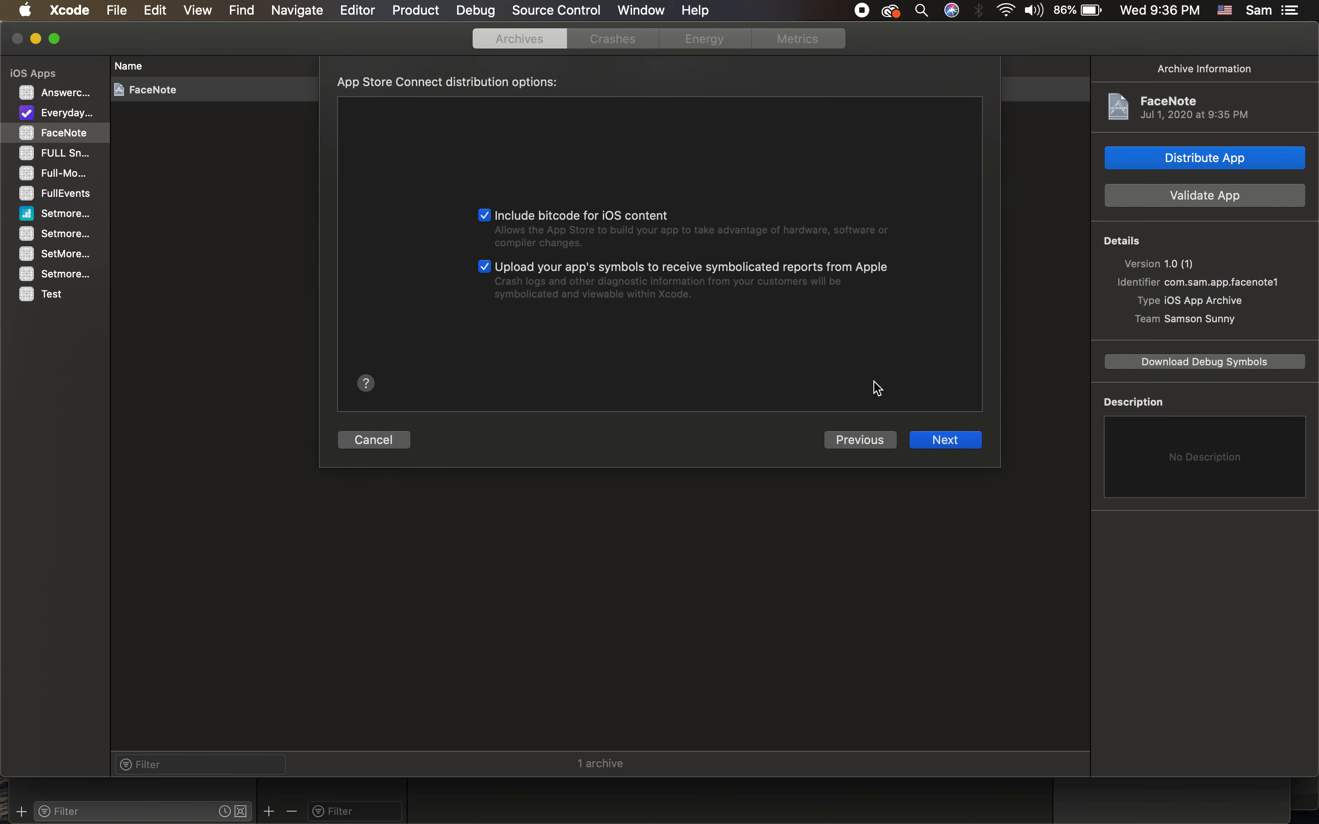
left_click(926, 436)
Step: Inspect the distribution certificate and provisioning profile choices, cancelling the profile import
left_click(705, 257)
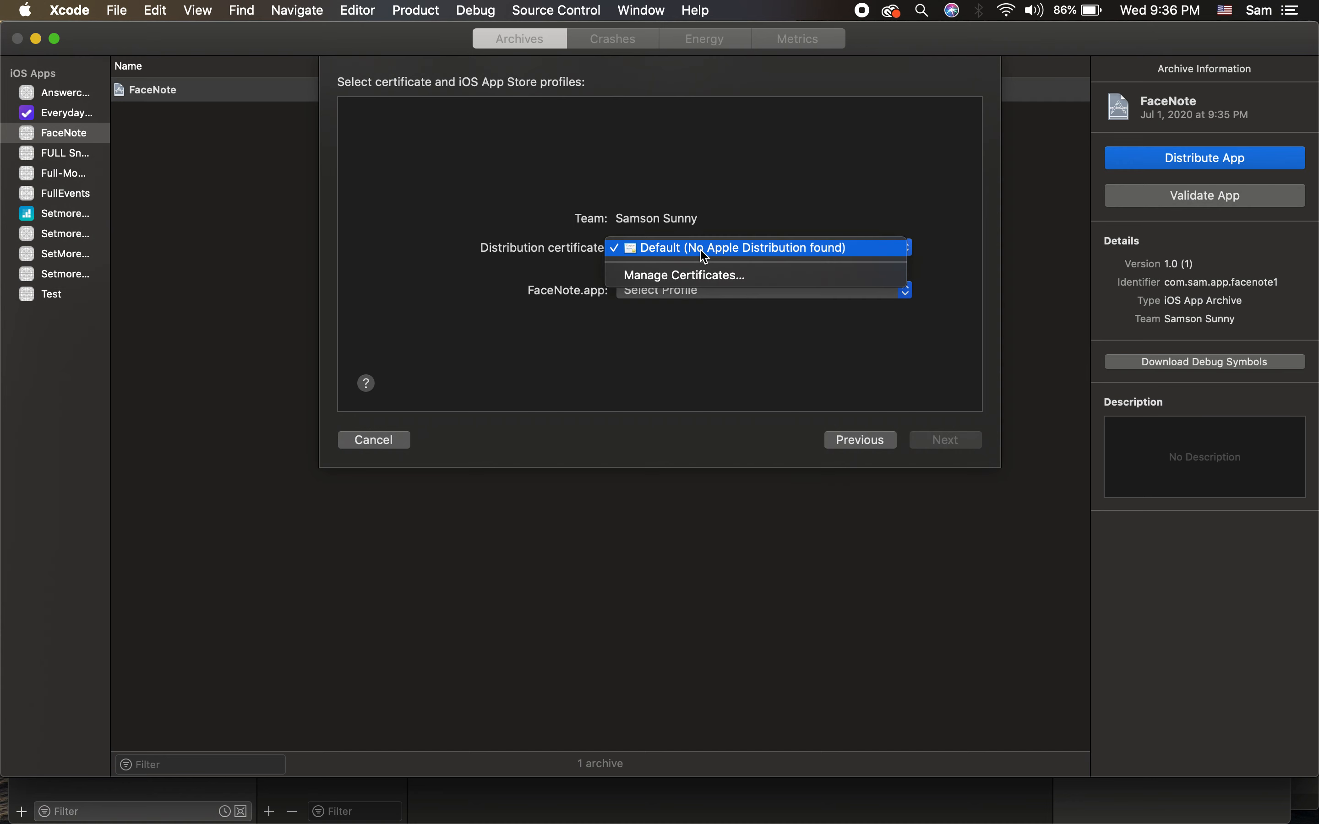
left_click(701, 251)
left_click(700, 251)
left_click(703, 253)
left_click(710, 301)
left_click(708, 292)
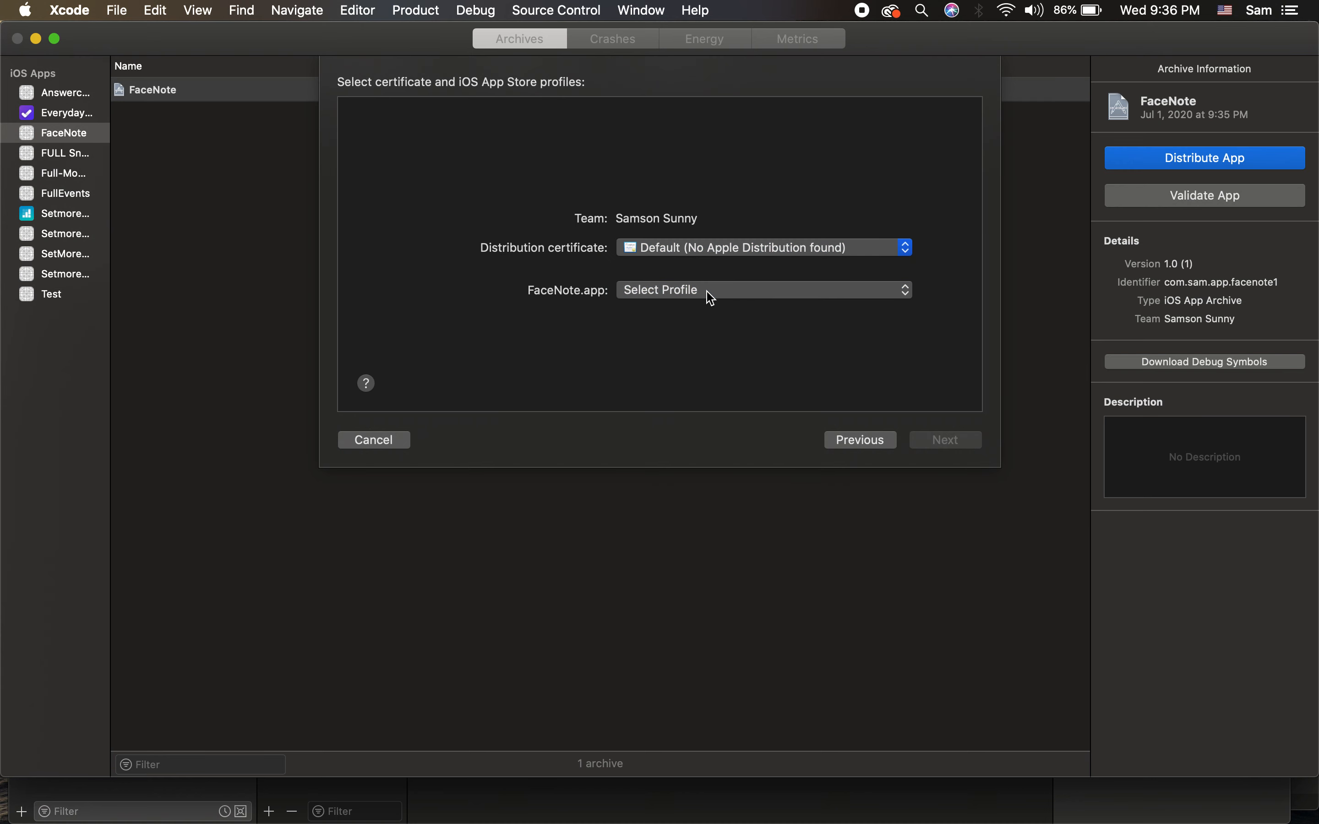
left_click(915, 477)
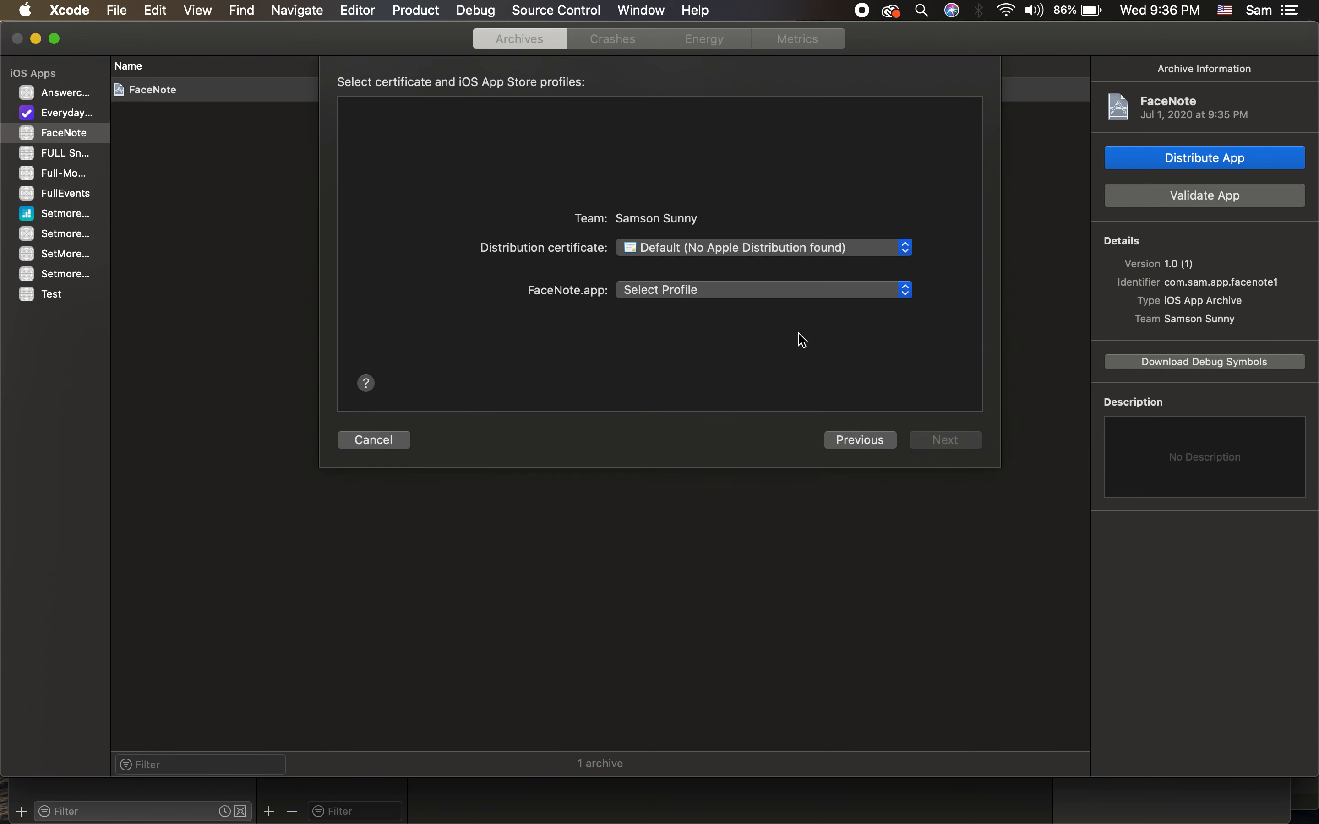
key("ctrl+Right")
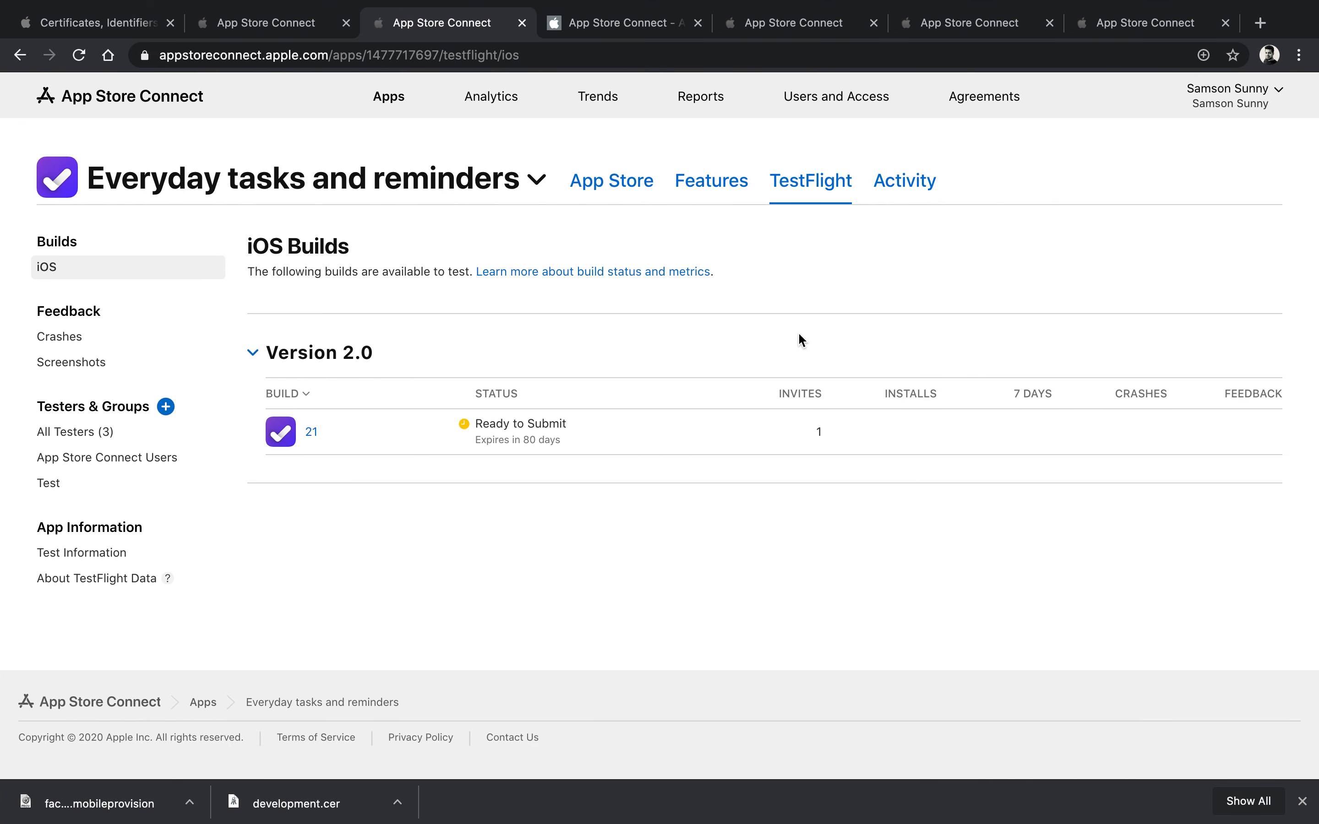
Step: Add a new certificate of type Apple Distribution and continue to the signing request upload page
left_click(117, 23)
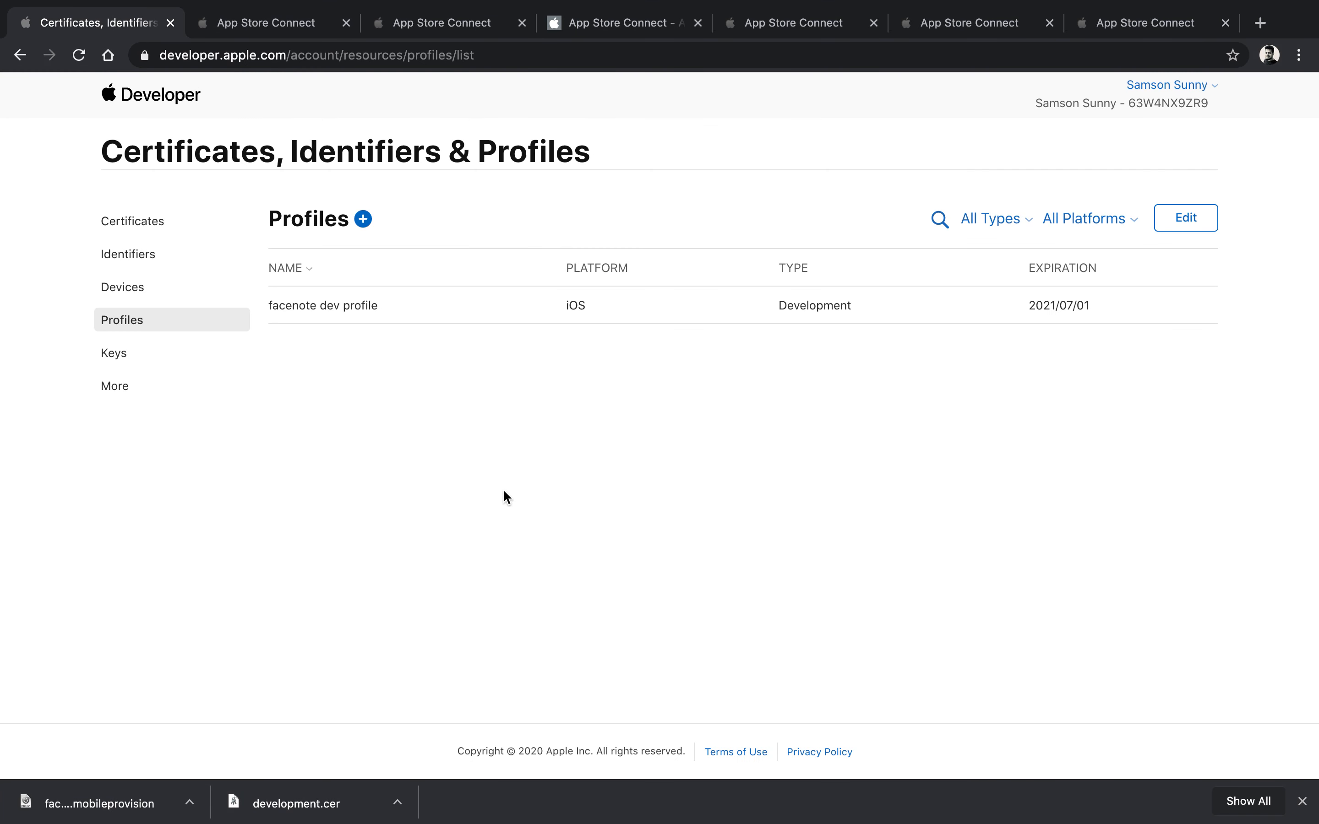
left_click(166, 229)
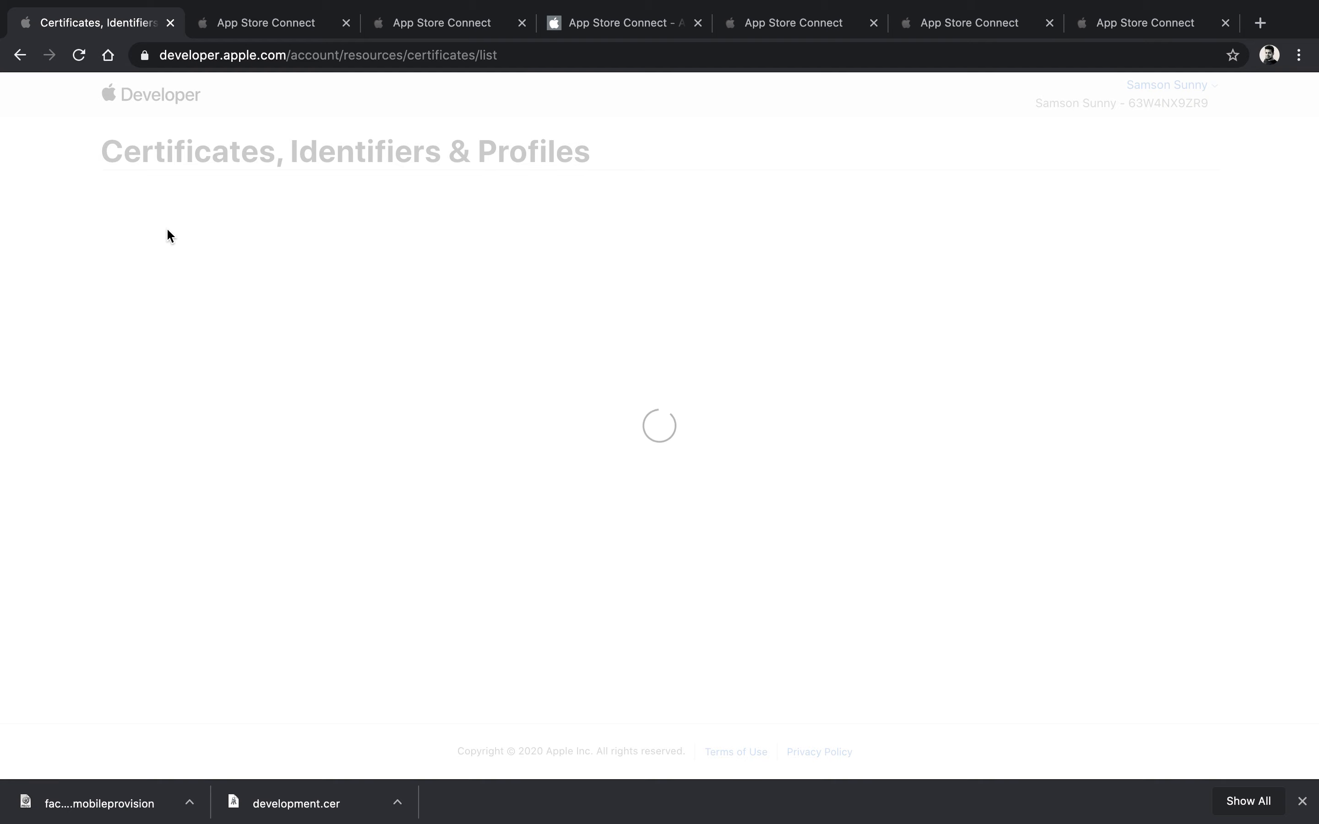
left_click(409, 219)
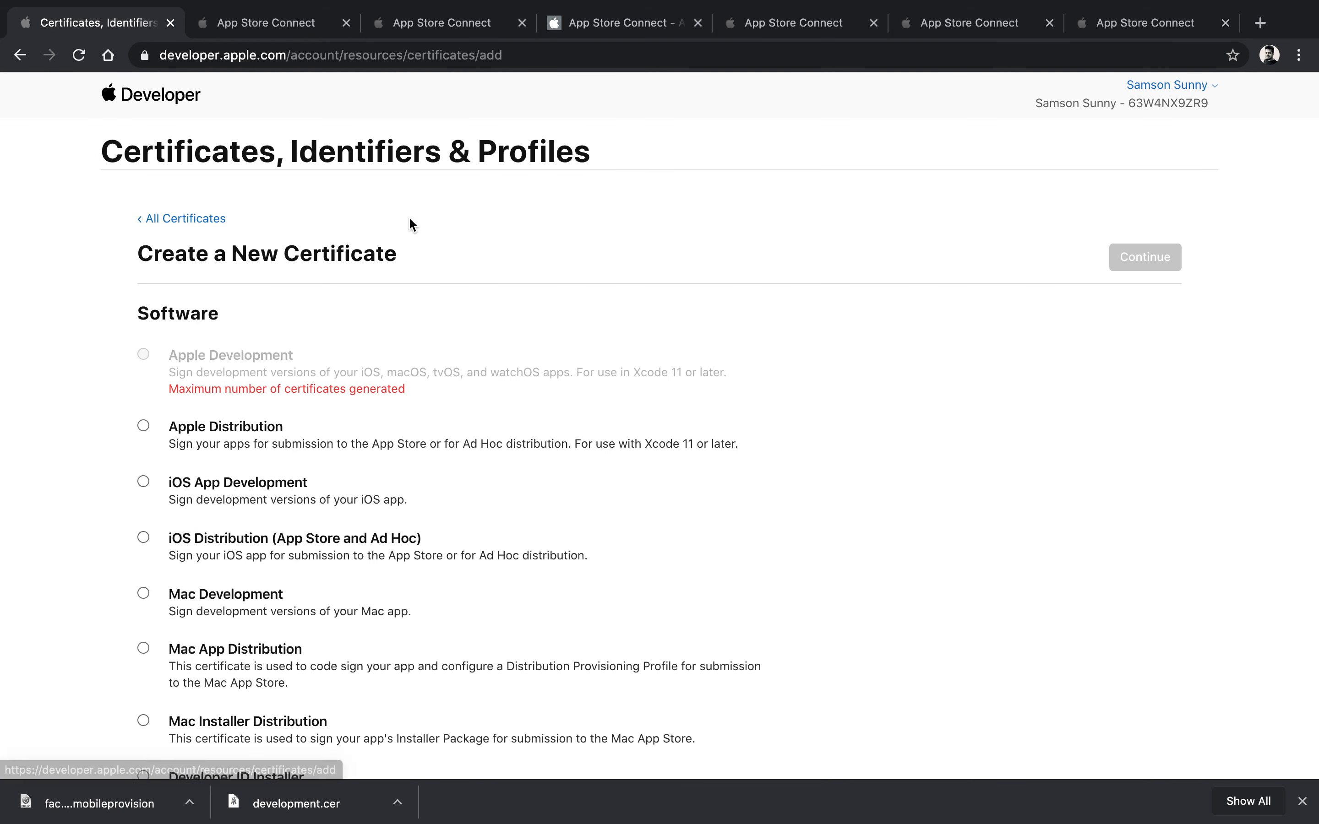
scroll(432, 415, "down", 3)
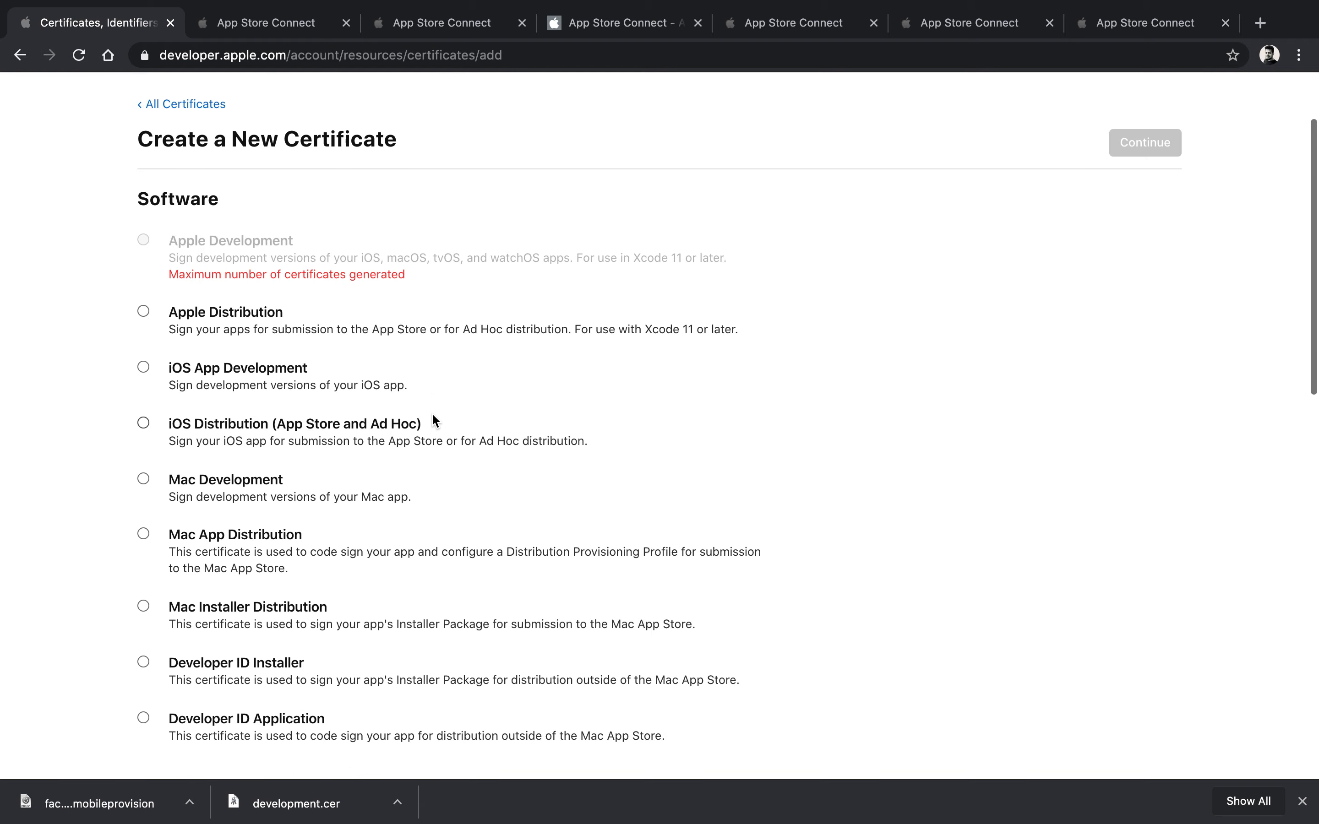
left_click(144, 312)
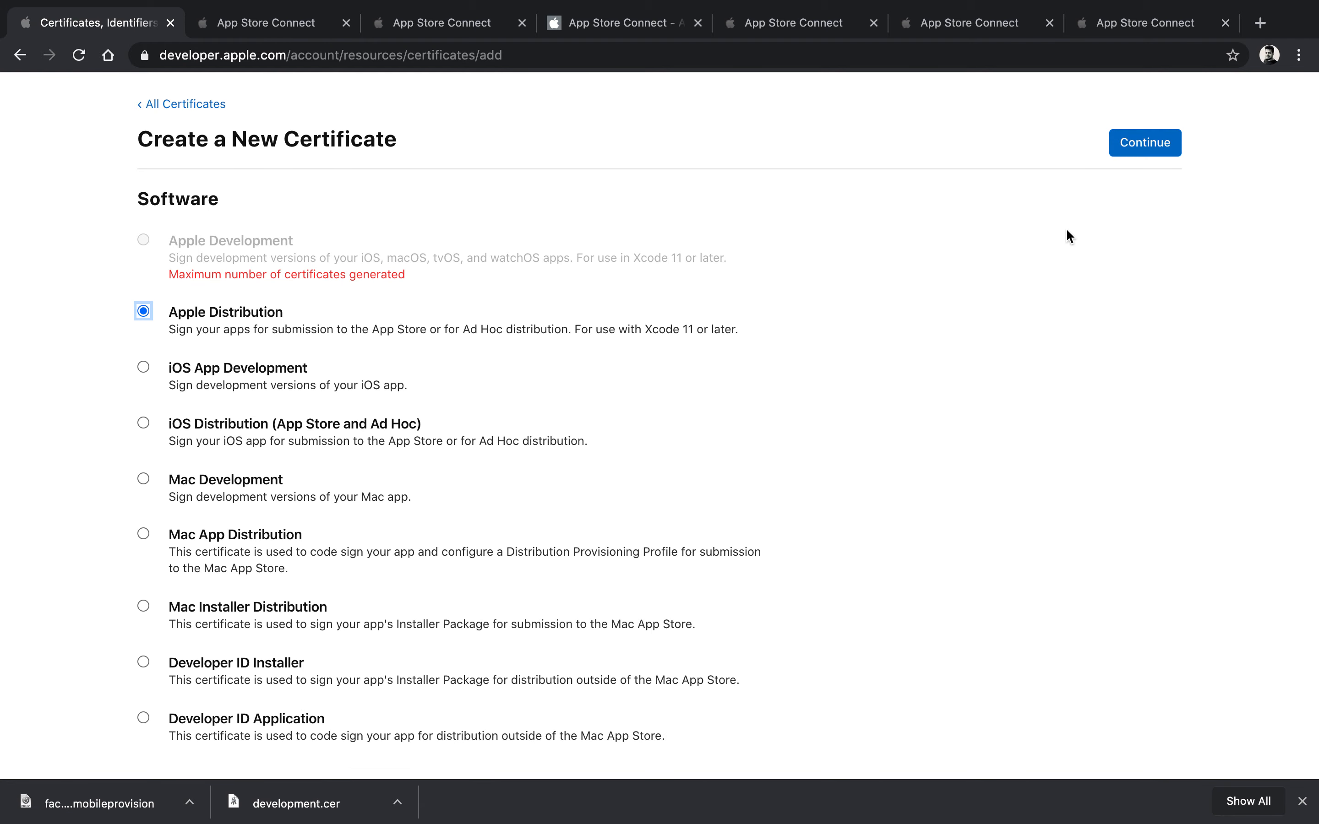
left_click(1128, 158)
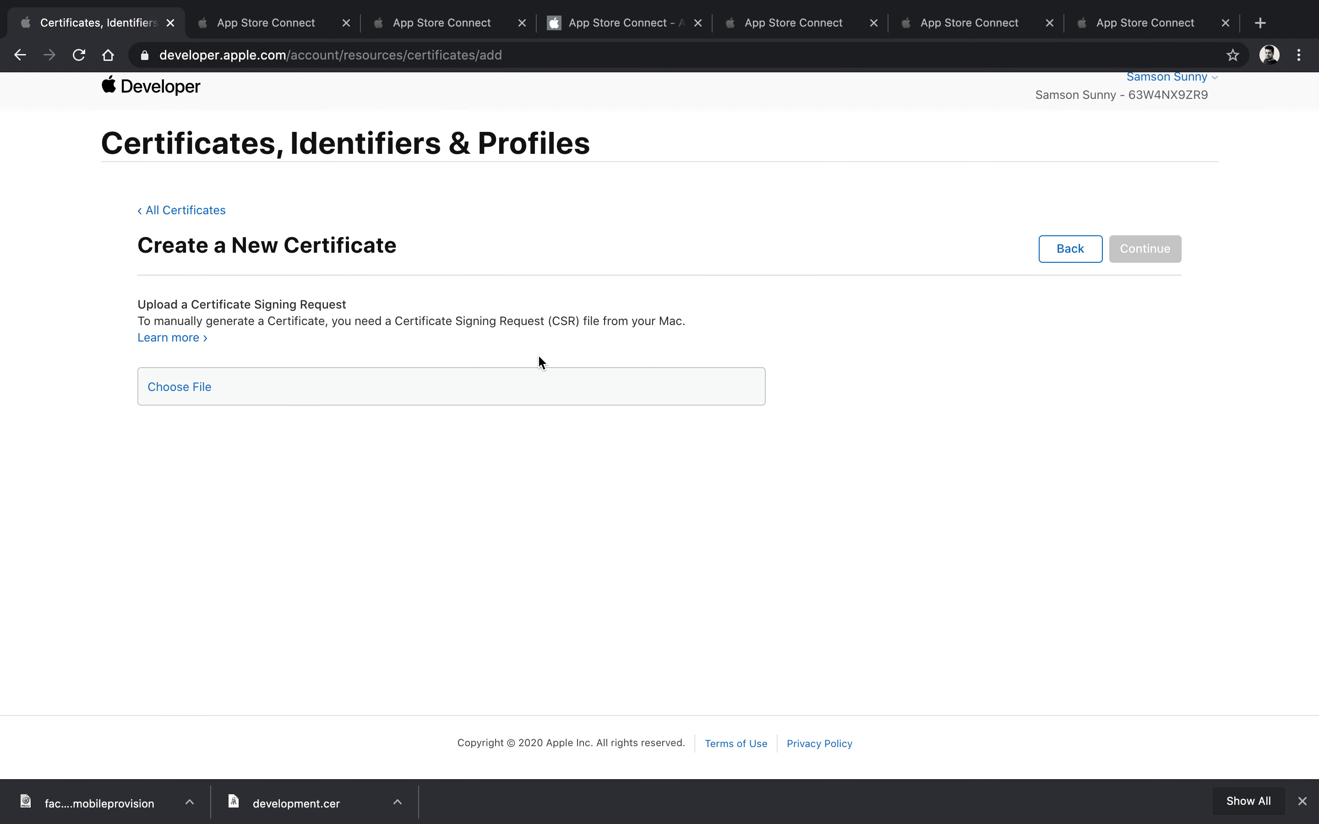
key("ctrl+Left")
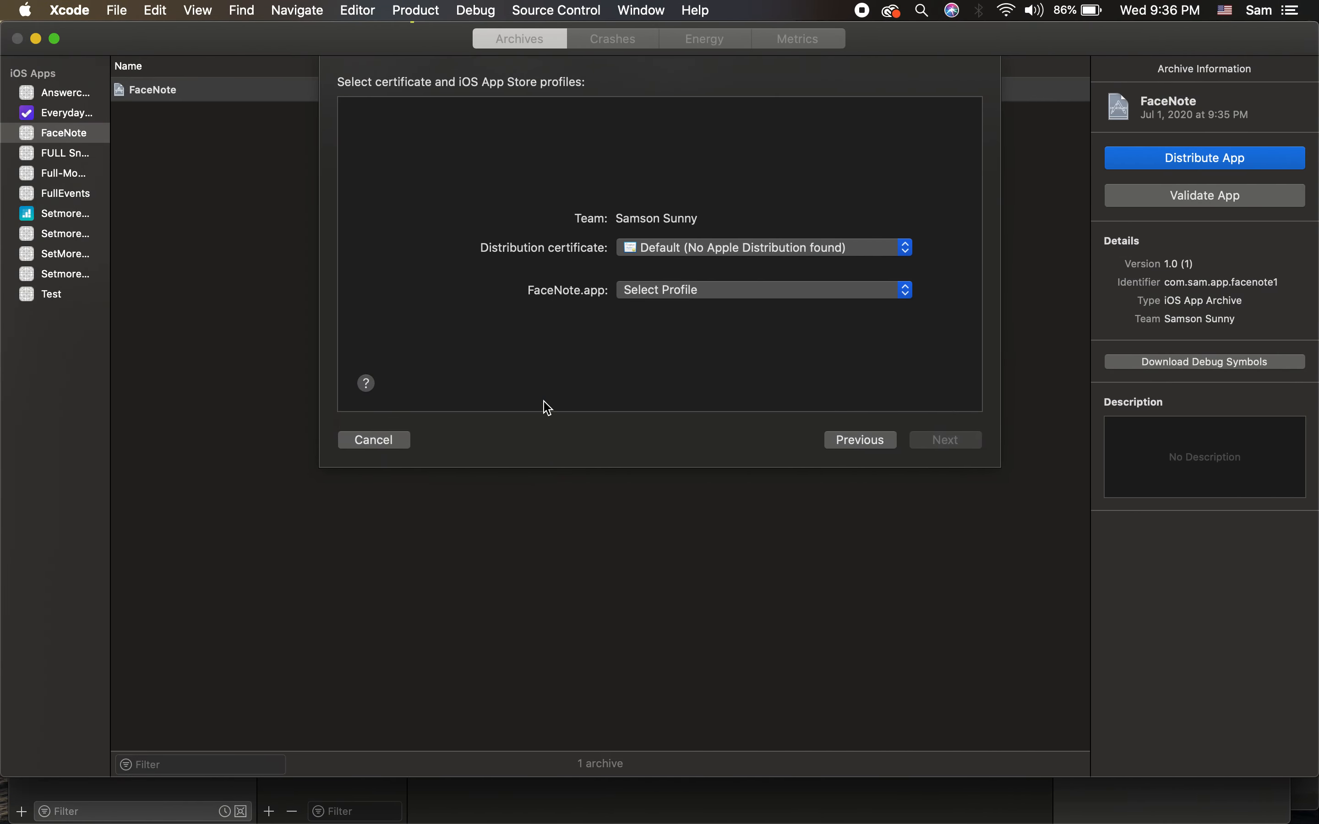
Step: Close the leftover Certificate Assistant result and launch Keychain Access via search
key("ctrl+Up")
left_click(628, 218)
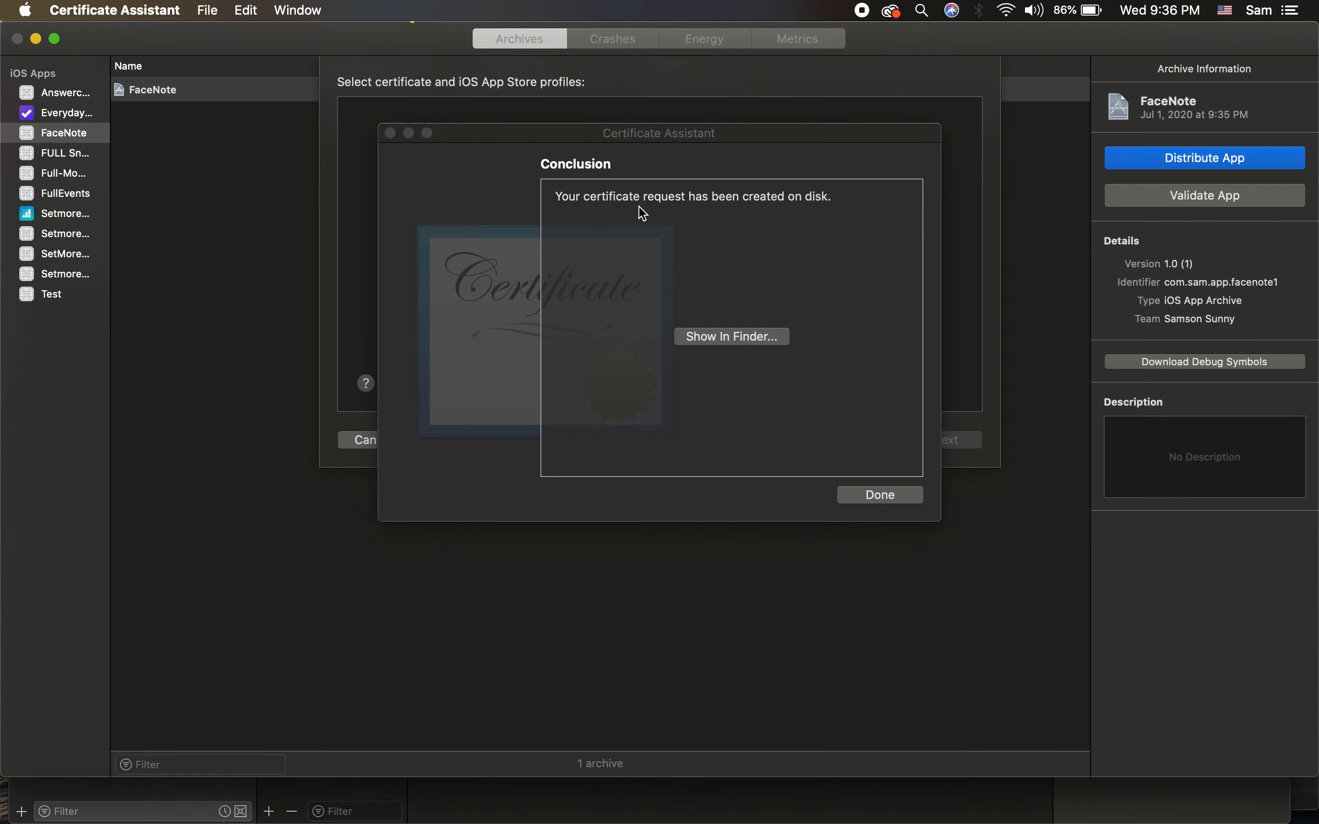
left_click(891, 496)
key("super+space")
type("keych")
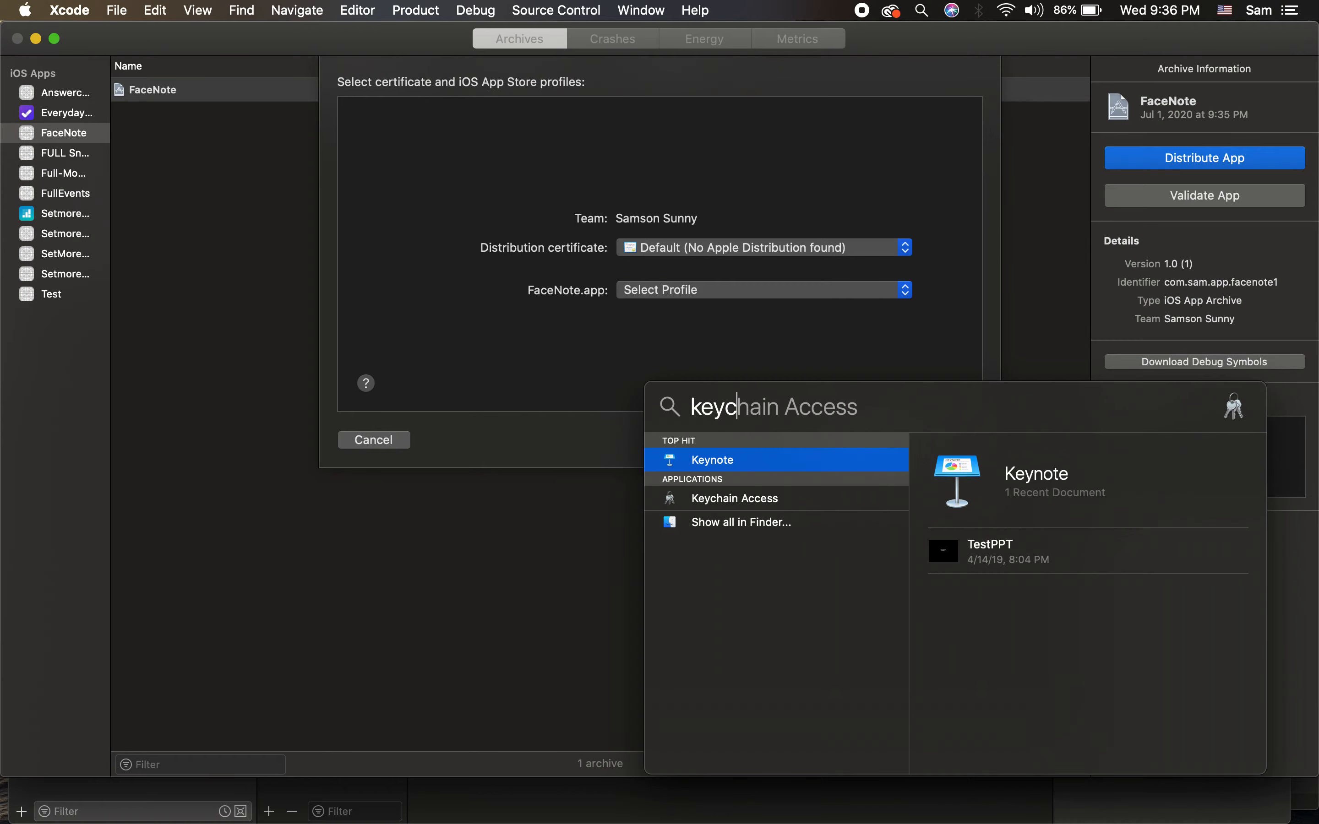
key("Return")
left_click(90, 8)
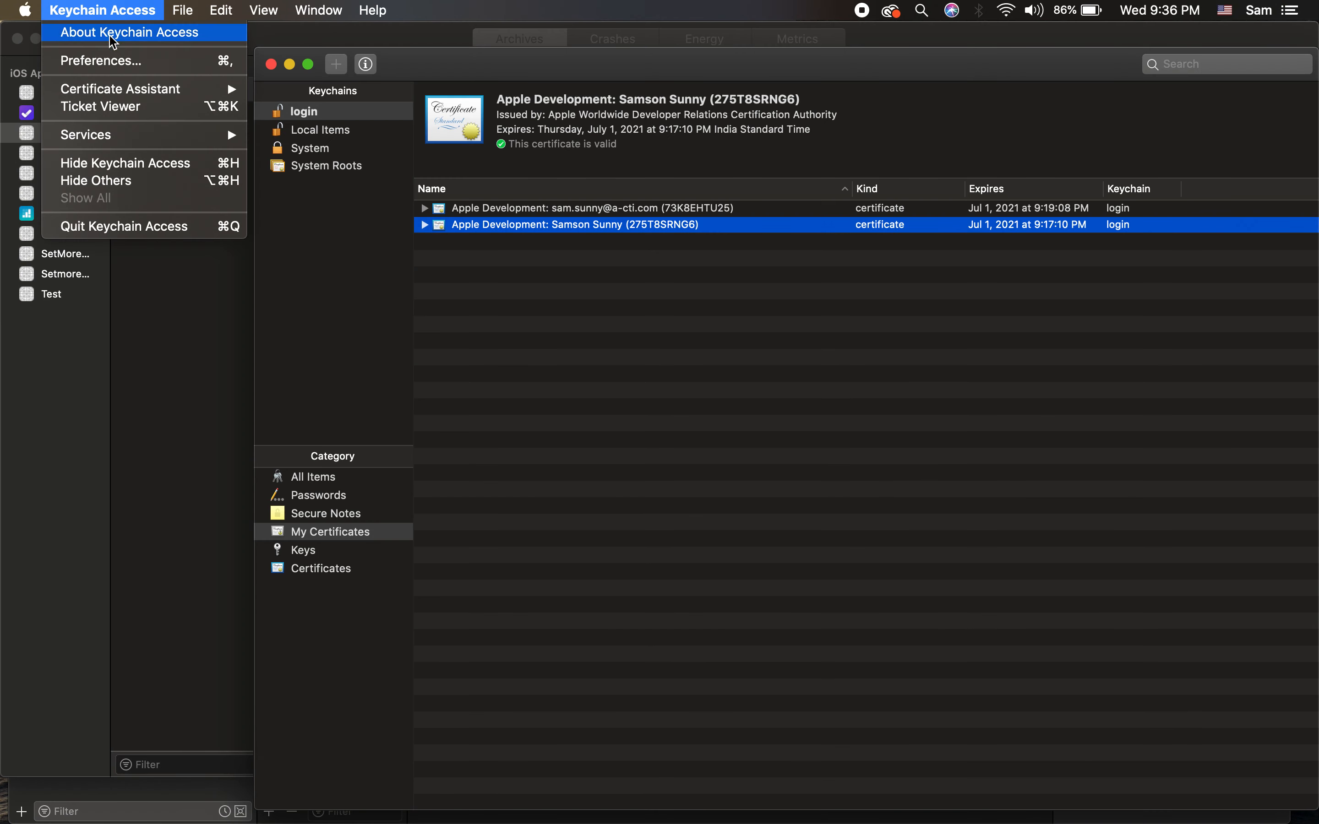
left_click(152, 68)
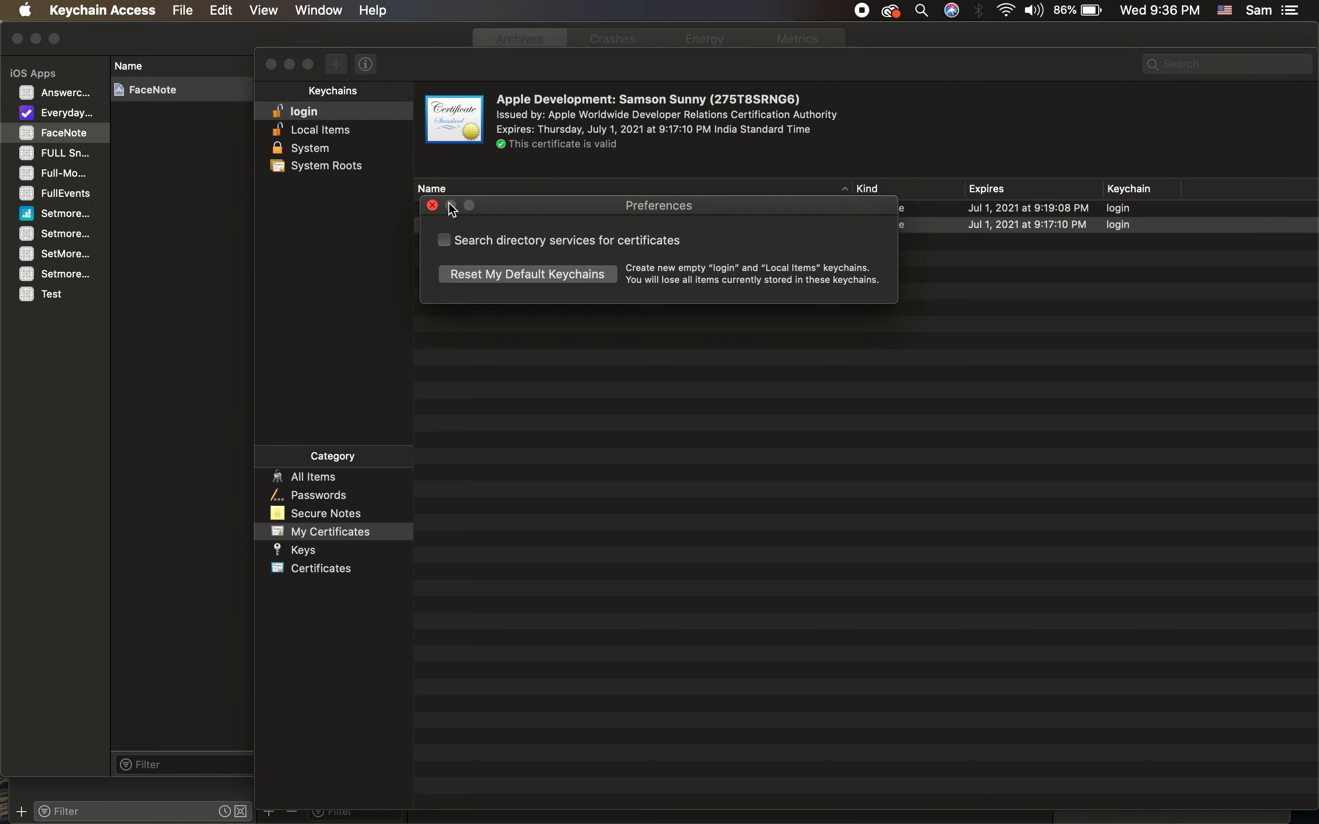
left_click(434, 206)
Step: Request a certificate with the account e-mail and common name Dist, saved to the Desktop, replacing the old file
left_click(124, 7)
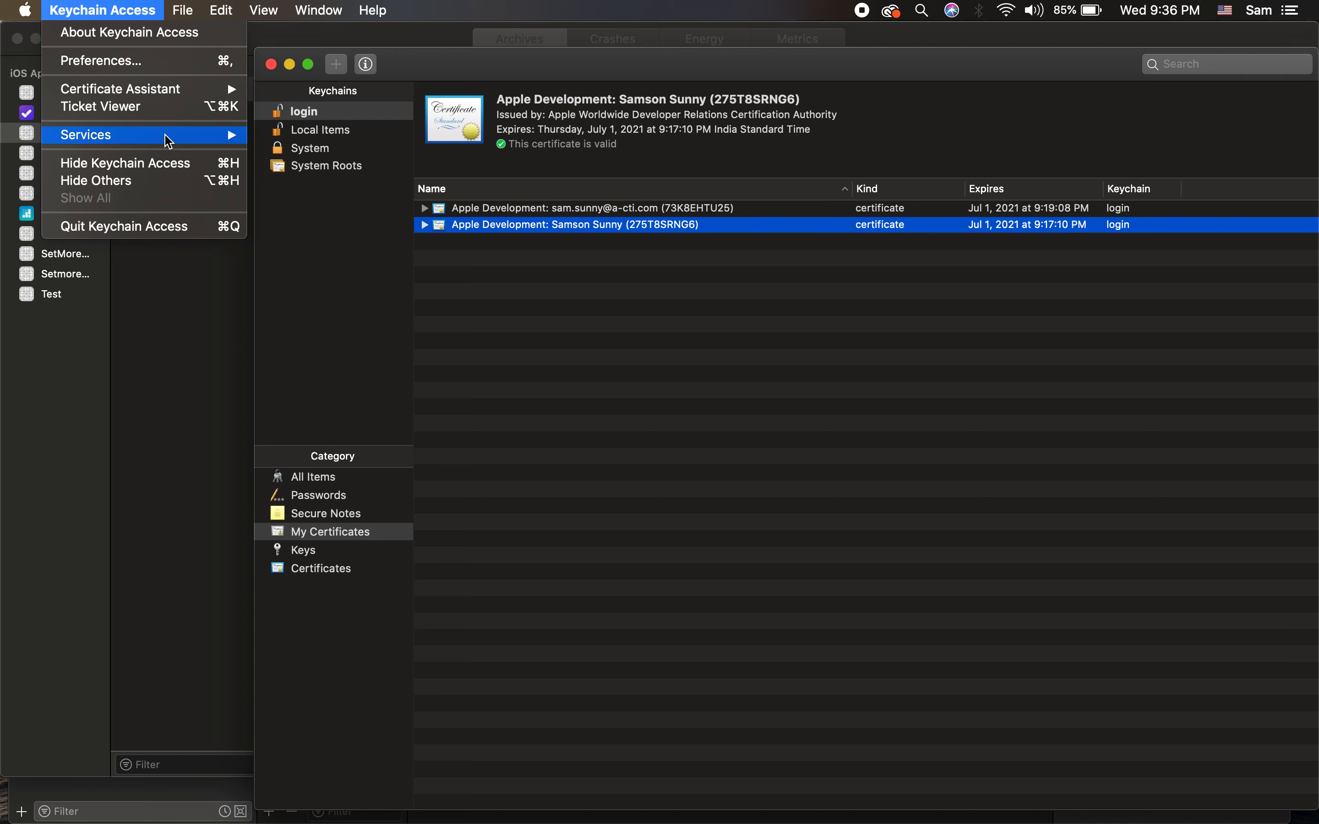
mouse_move(170, 91)
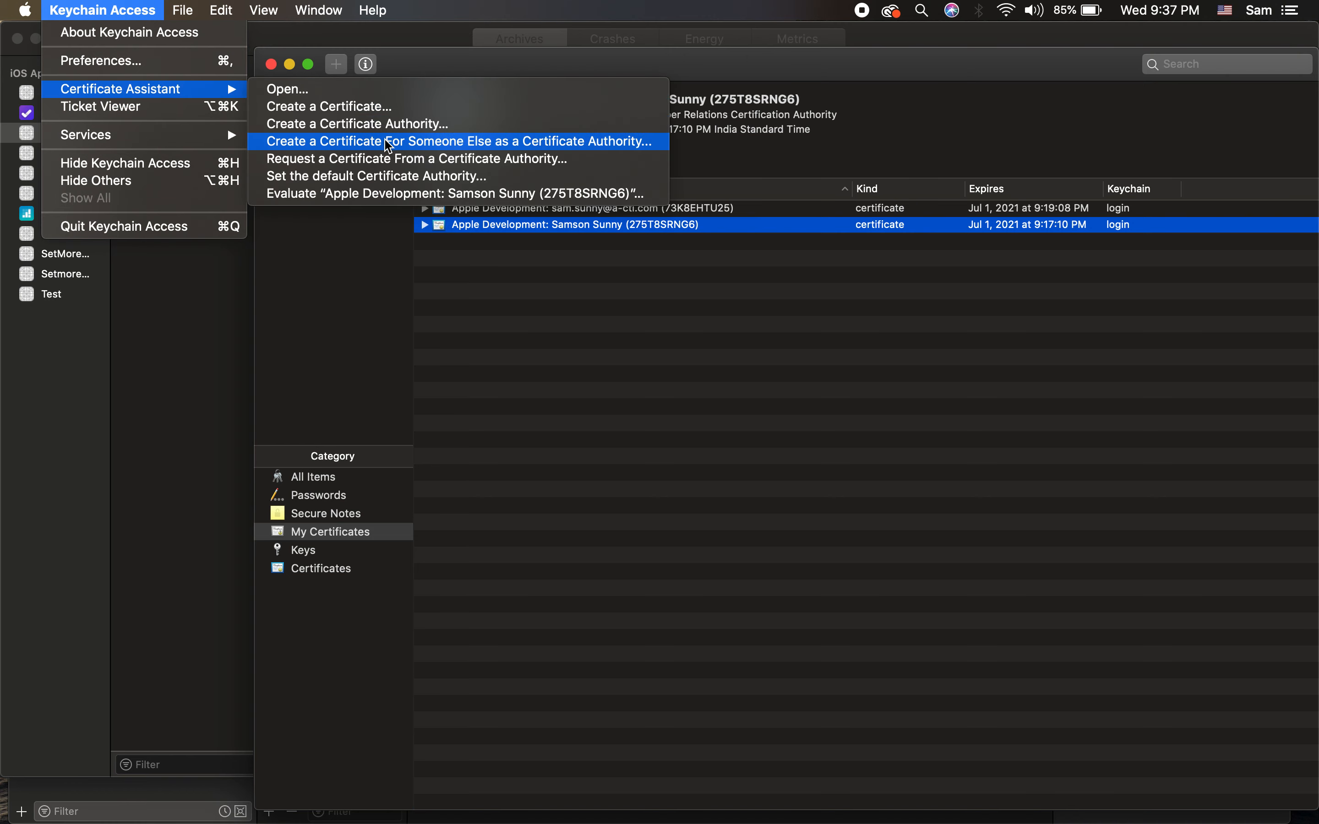
left_click(402, 160)
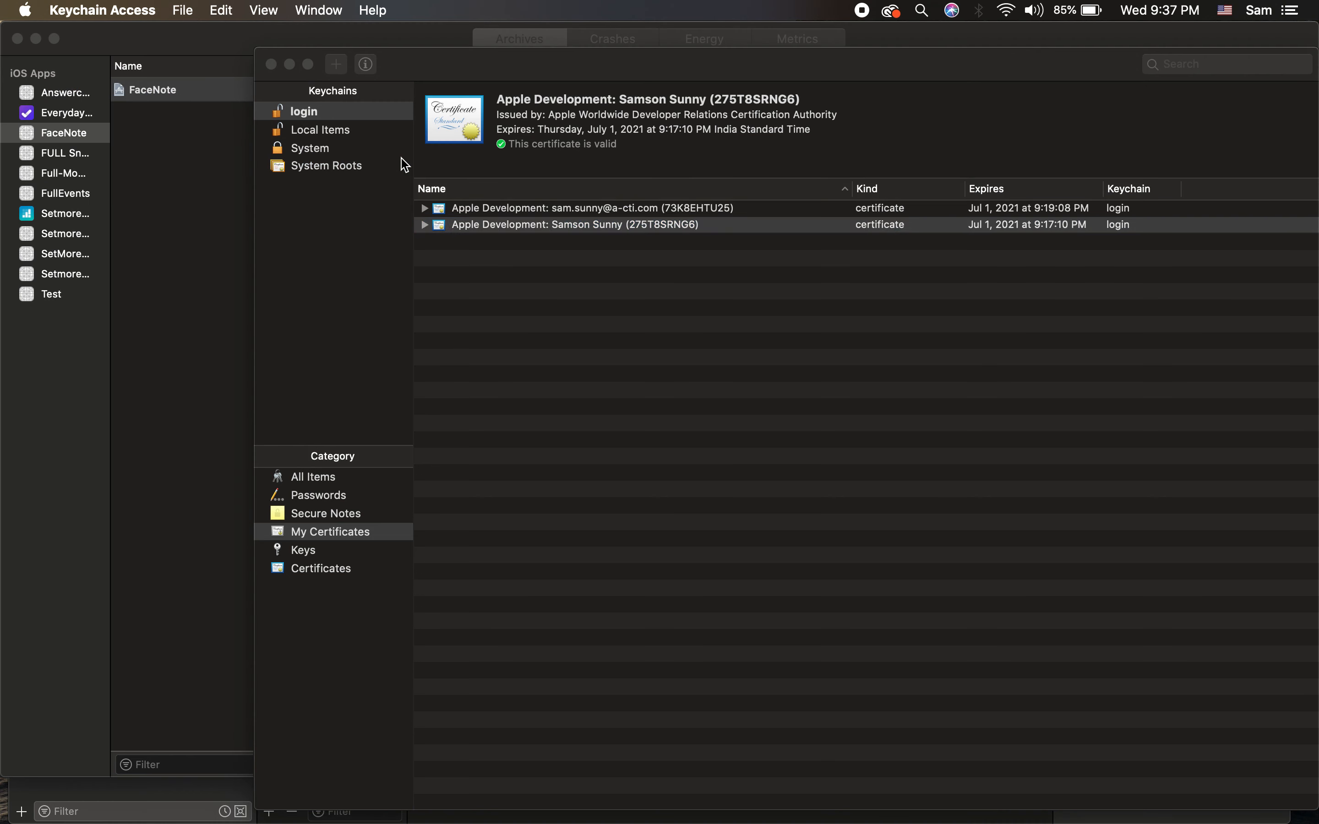
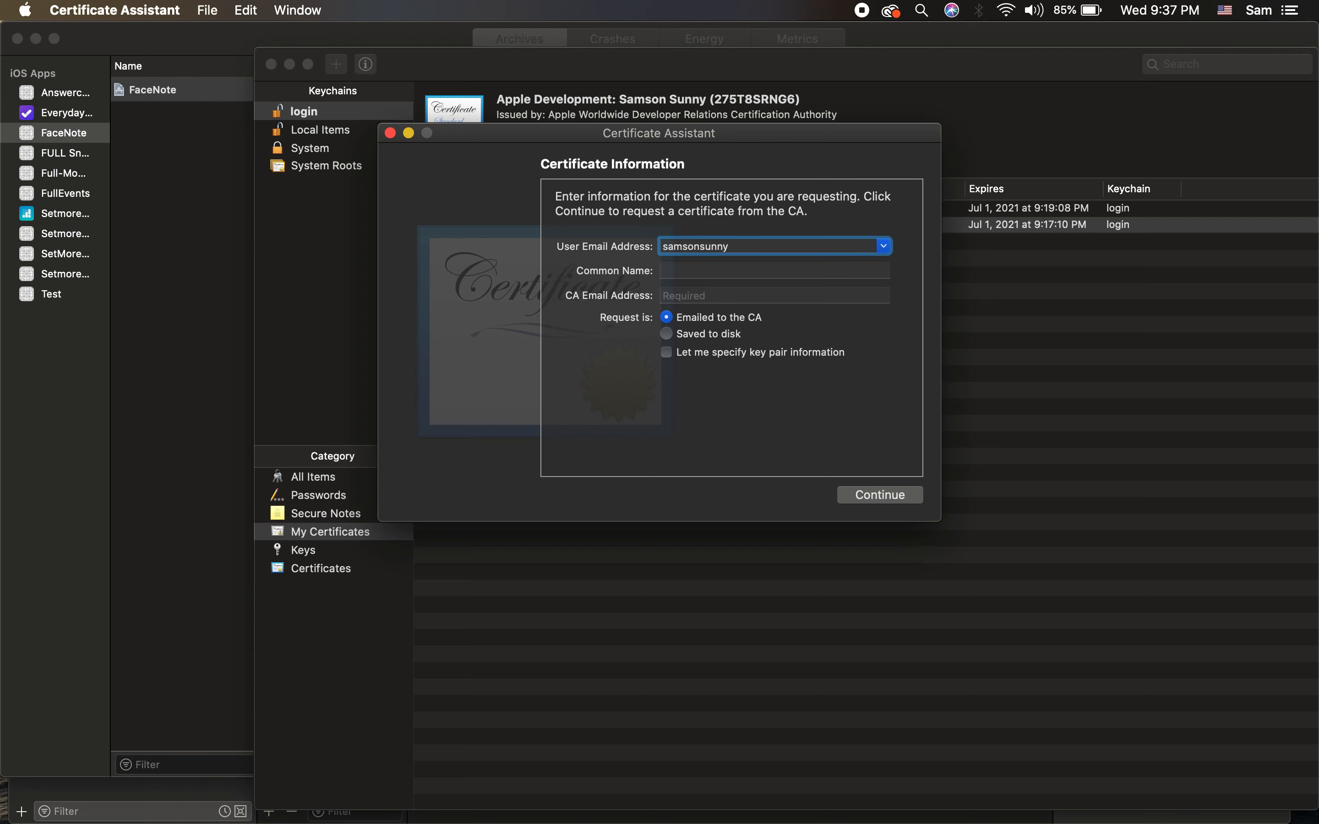
key("Tab")
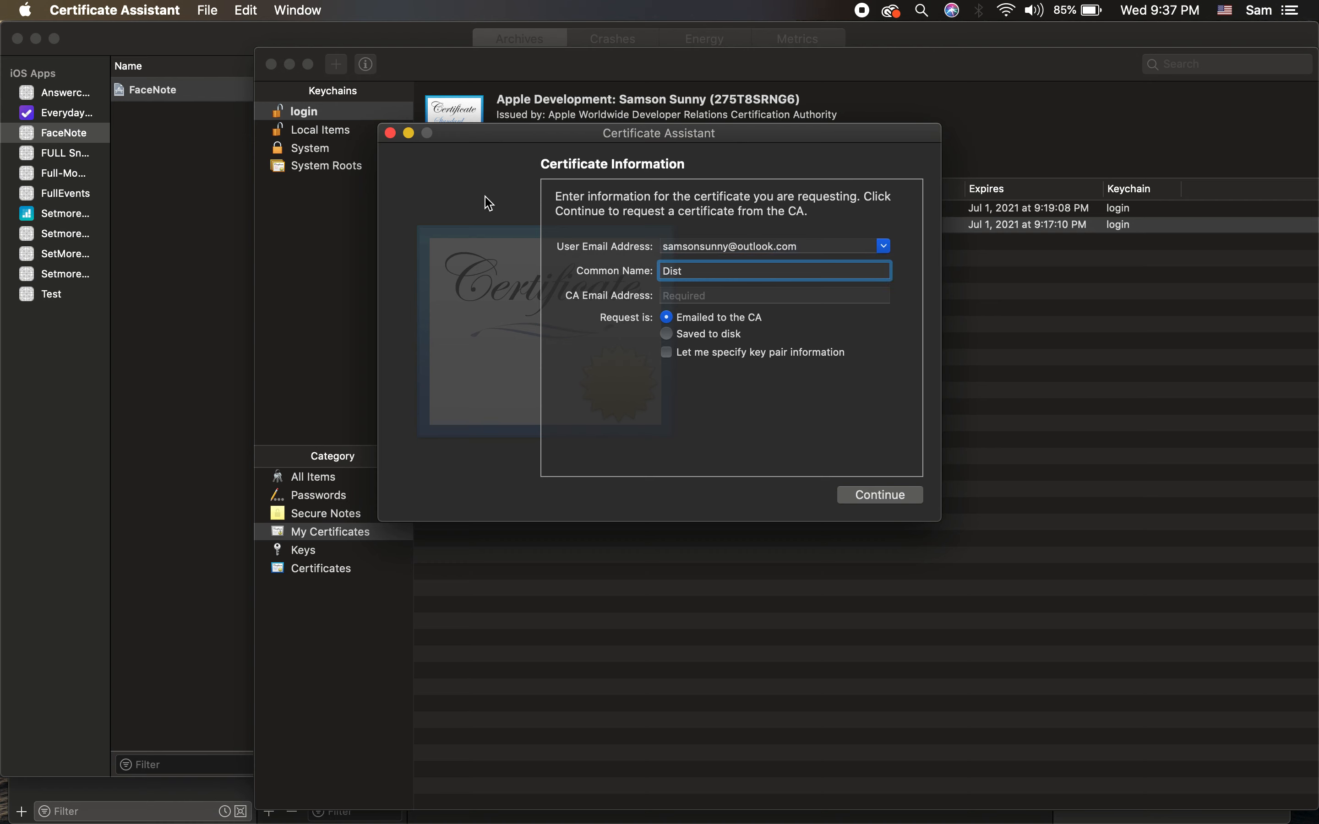
left_click(666, 333)
left_click(903, 494)
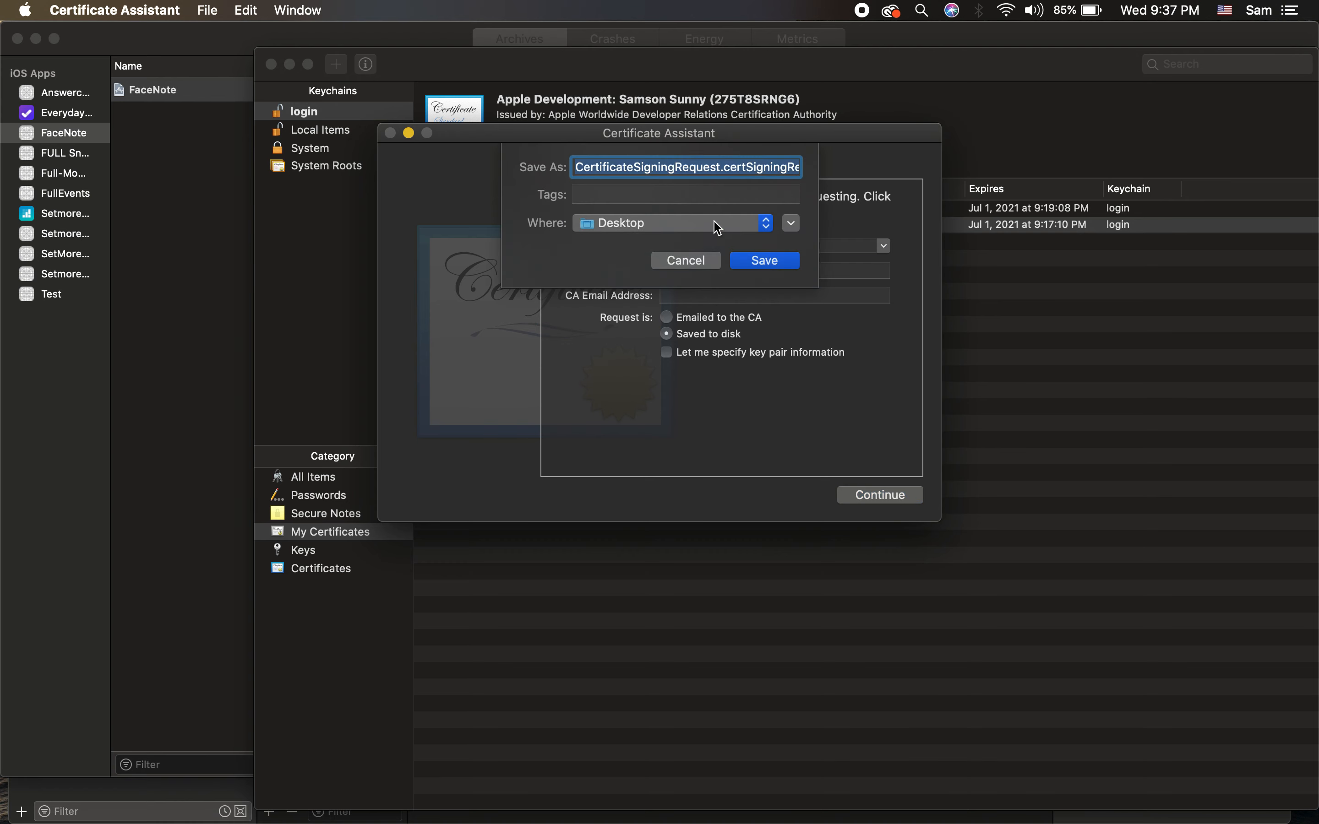
left_click(755, 260)
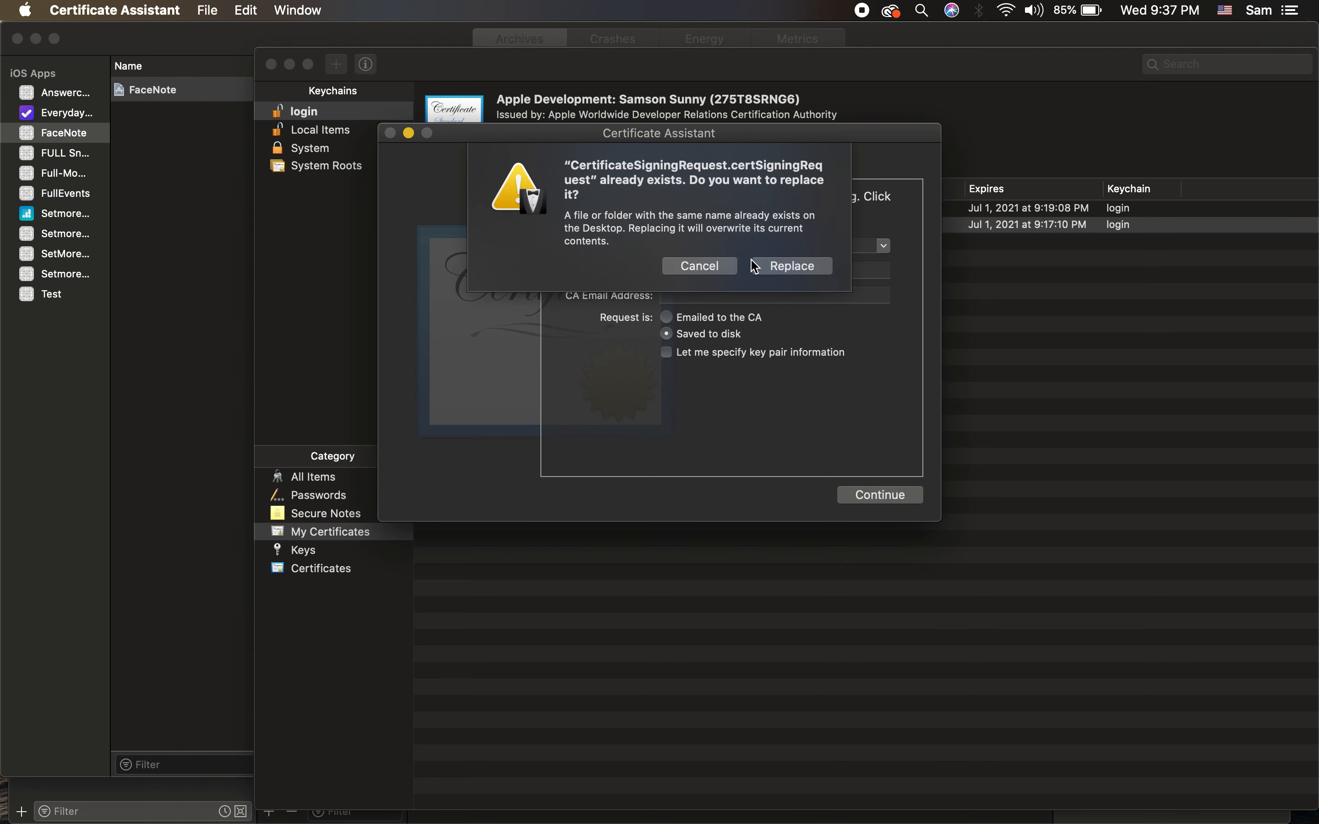
left_click(790, 265)
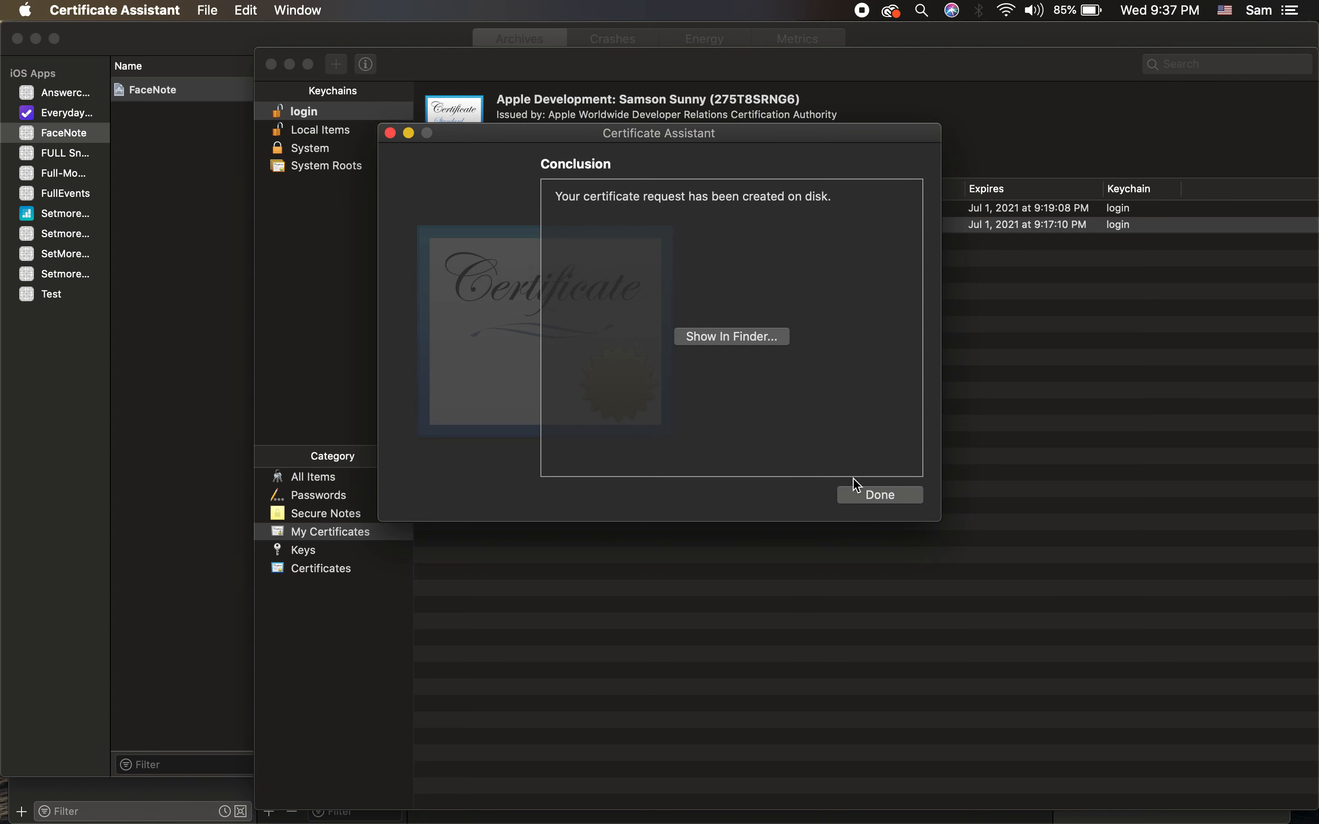
left_click(880, 495)
key("ctrl+Right")
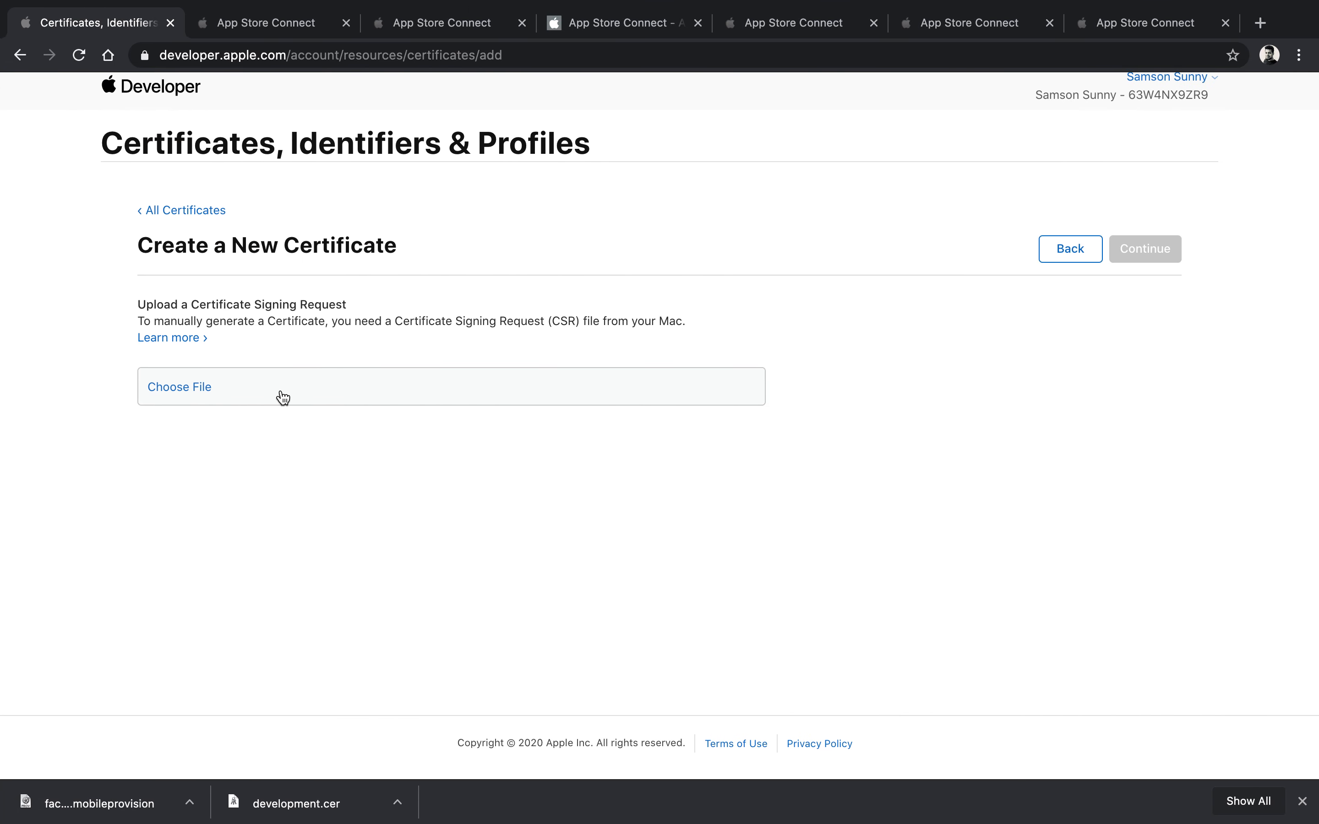
Step: Upload CertificateSigningRequest.certSigningRequest from the Desktop and continue to issue the Distribution certificate
left_click(190, 387)
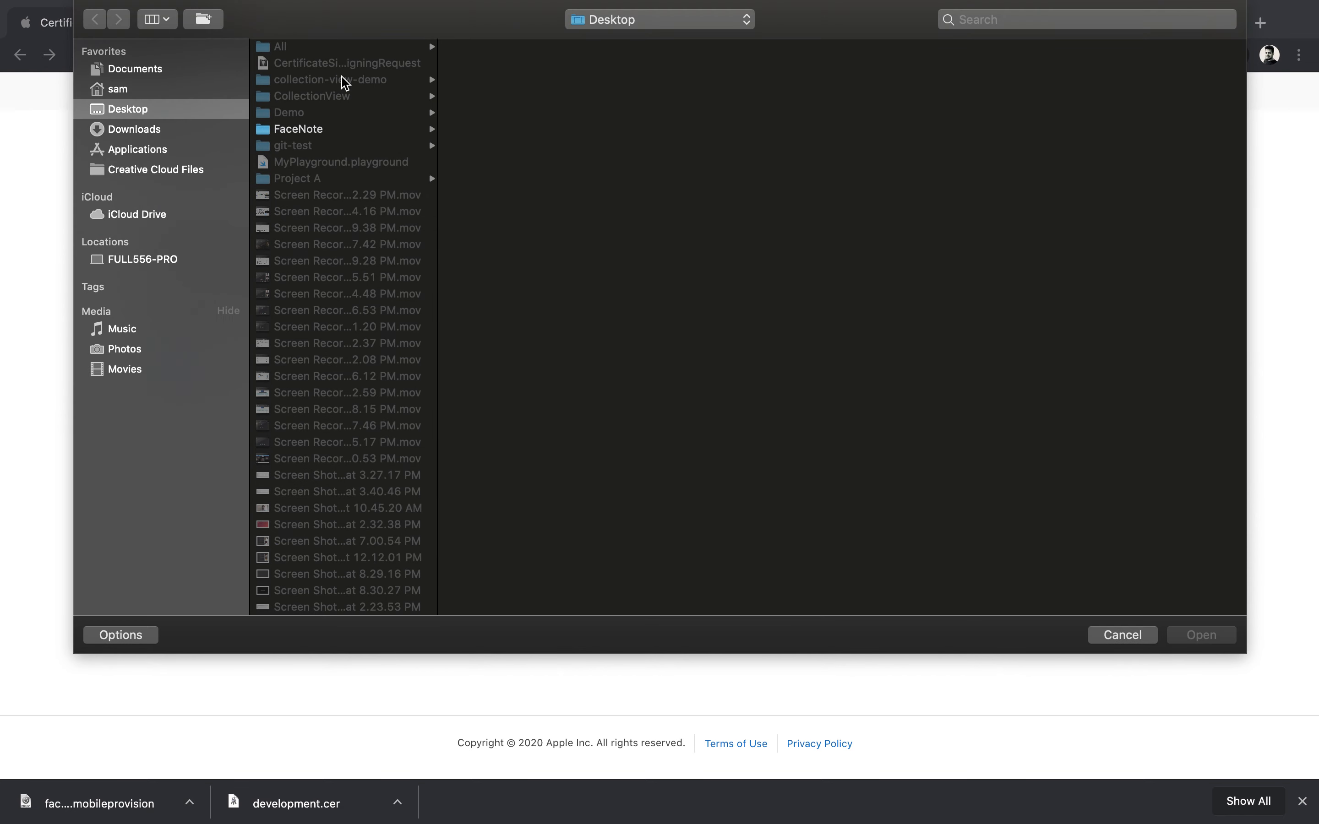
left_click(351, 65)
double_click(349, 64)
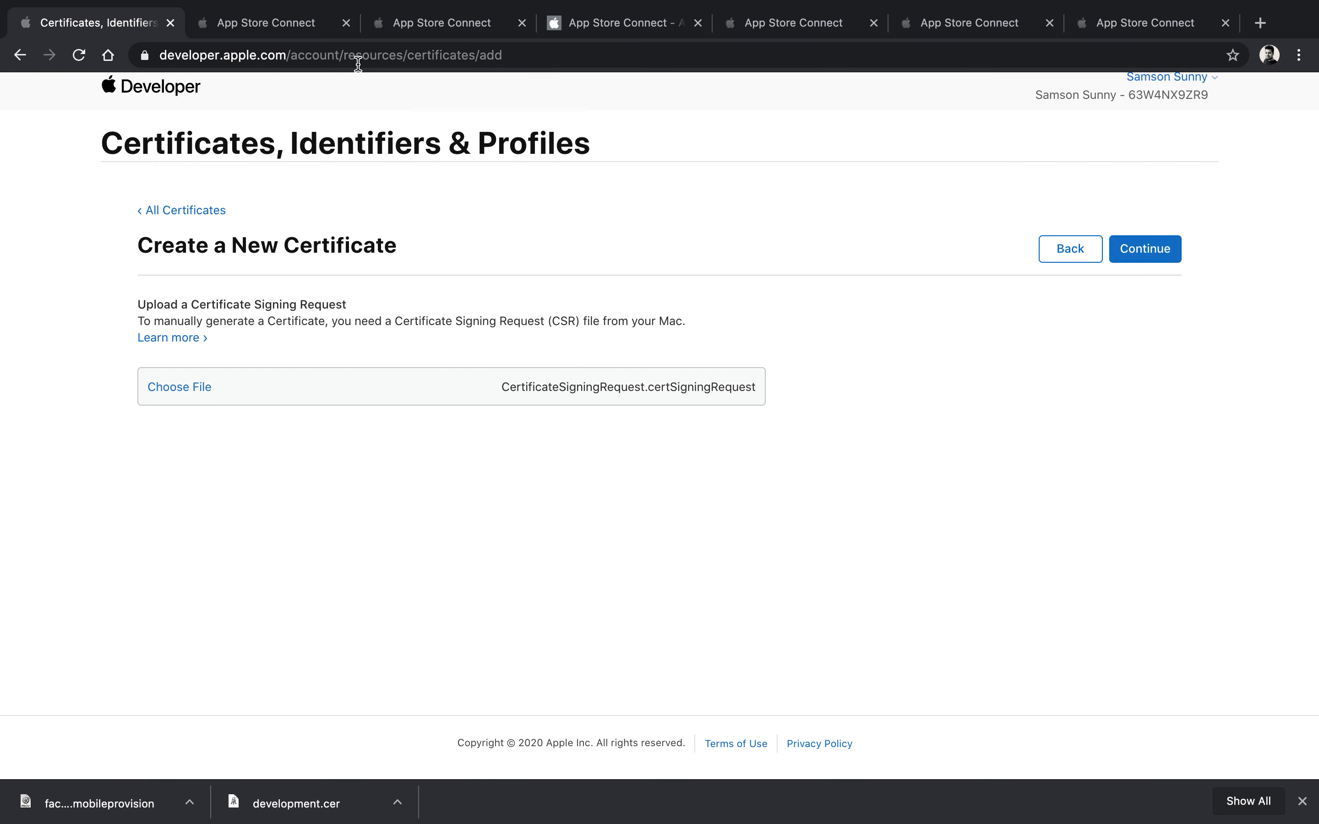
left_click(1155, 252)
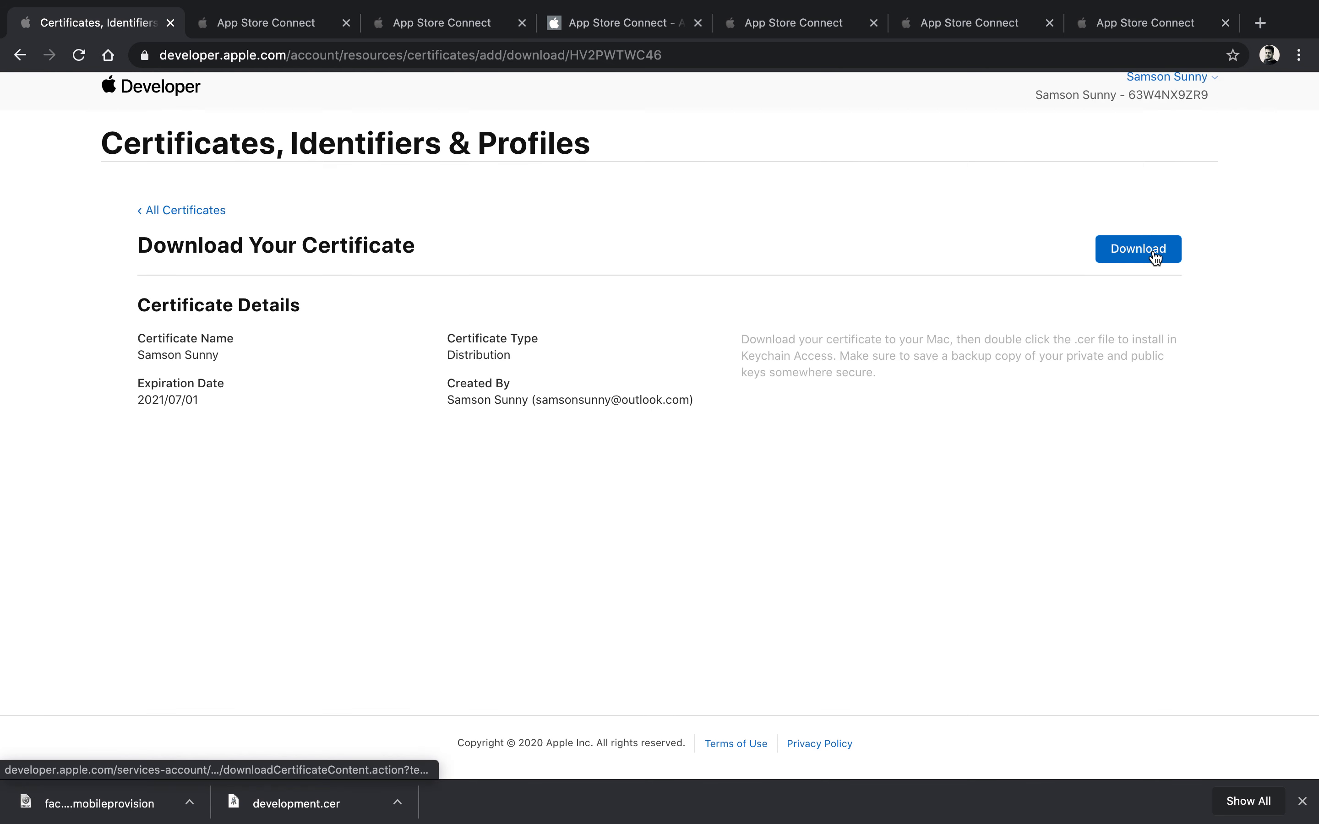
Step: Download distribution.cer and open it from Chrome's download bar to install it
left_click(1166, 251)
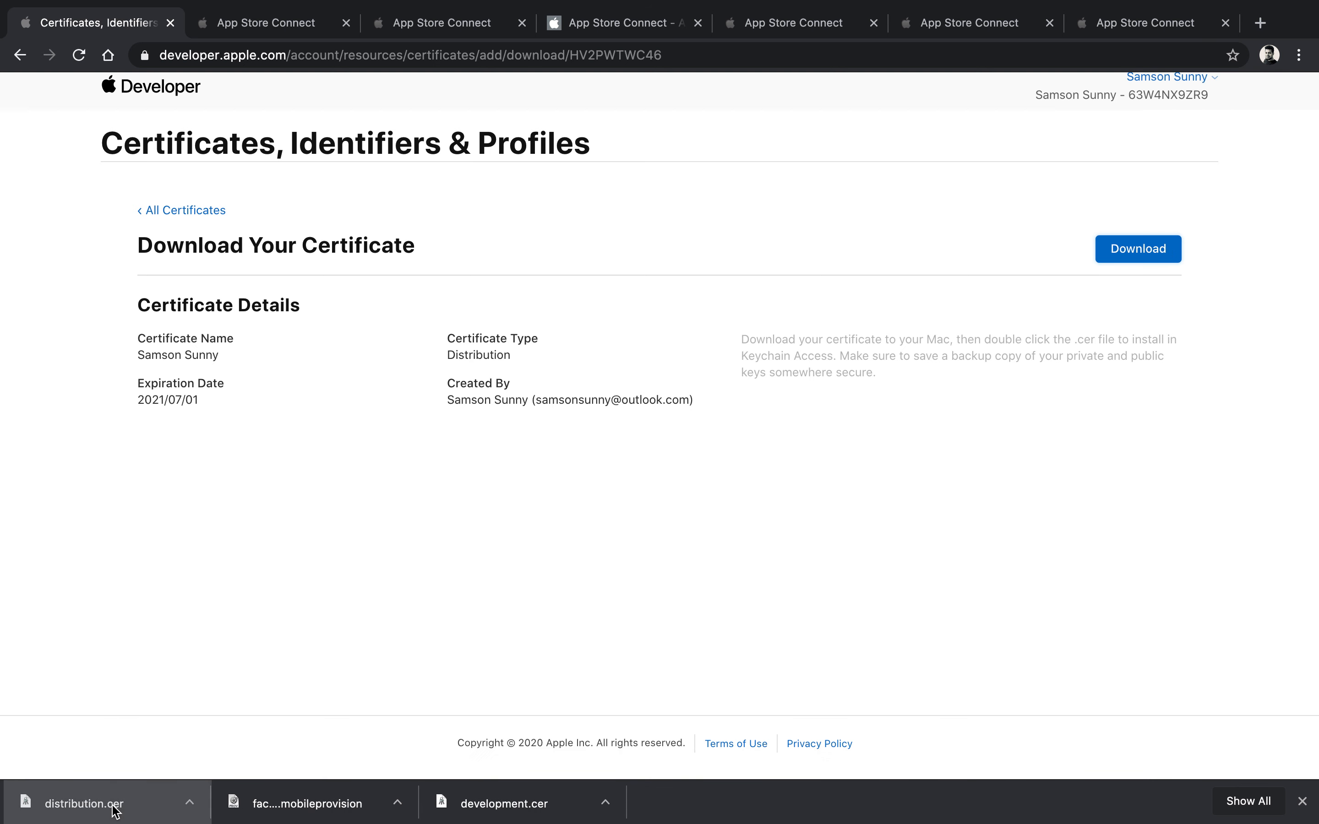
left_click(116, 811)
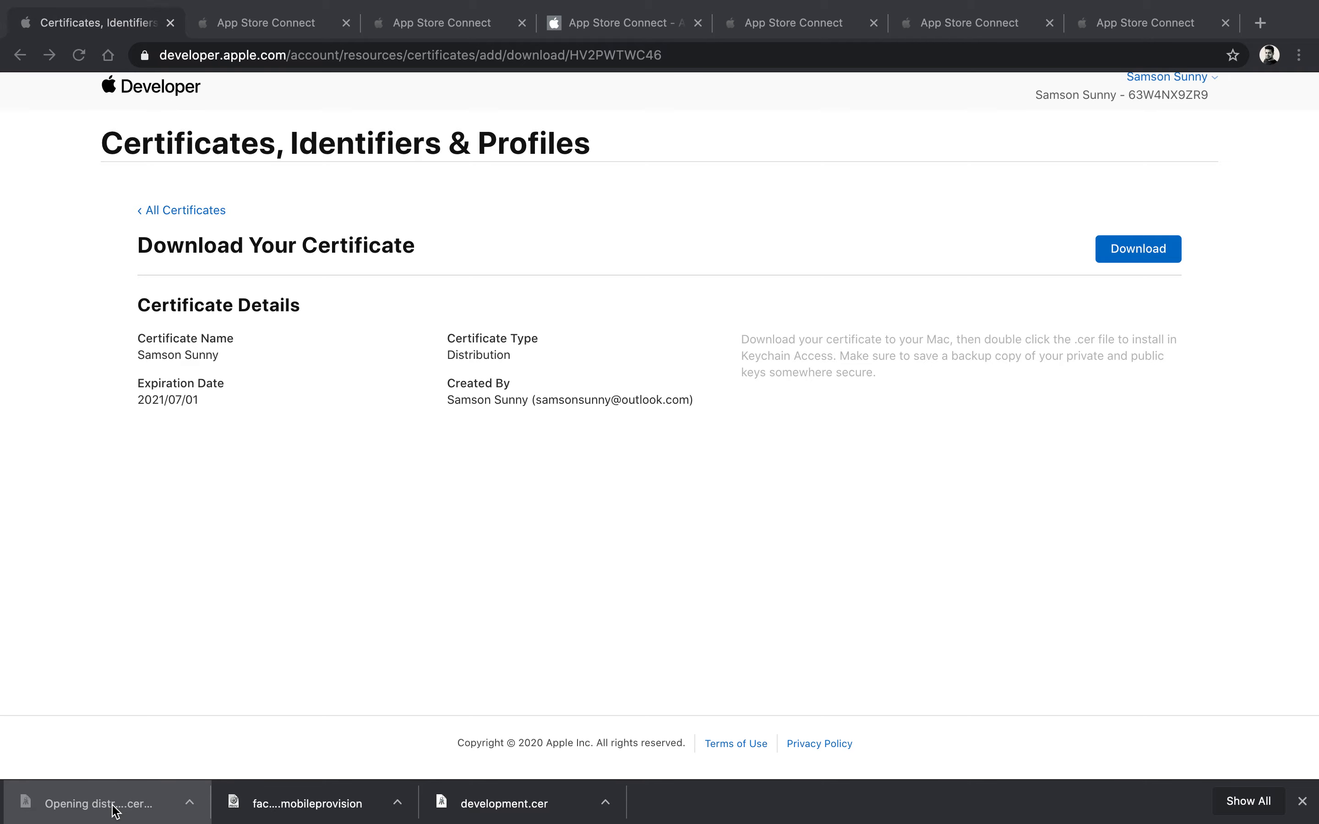
key("ctrl+Up")
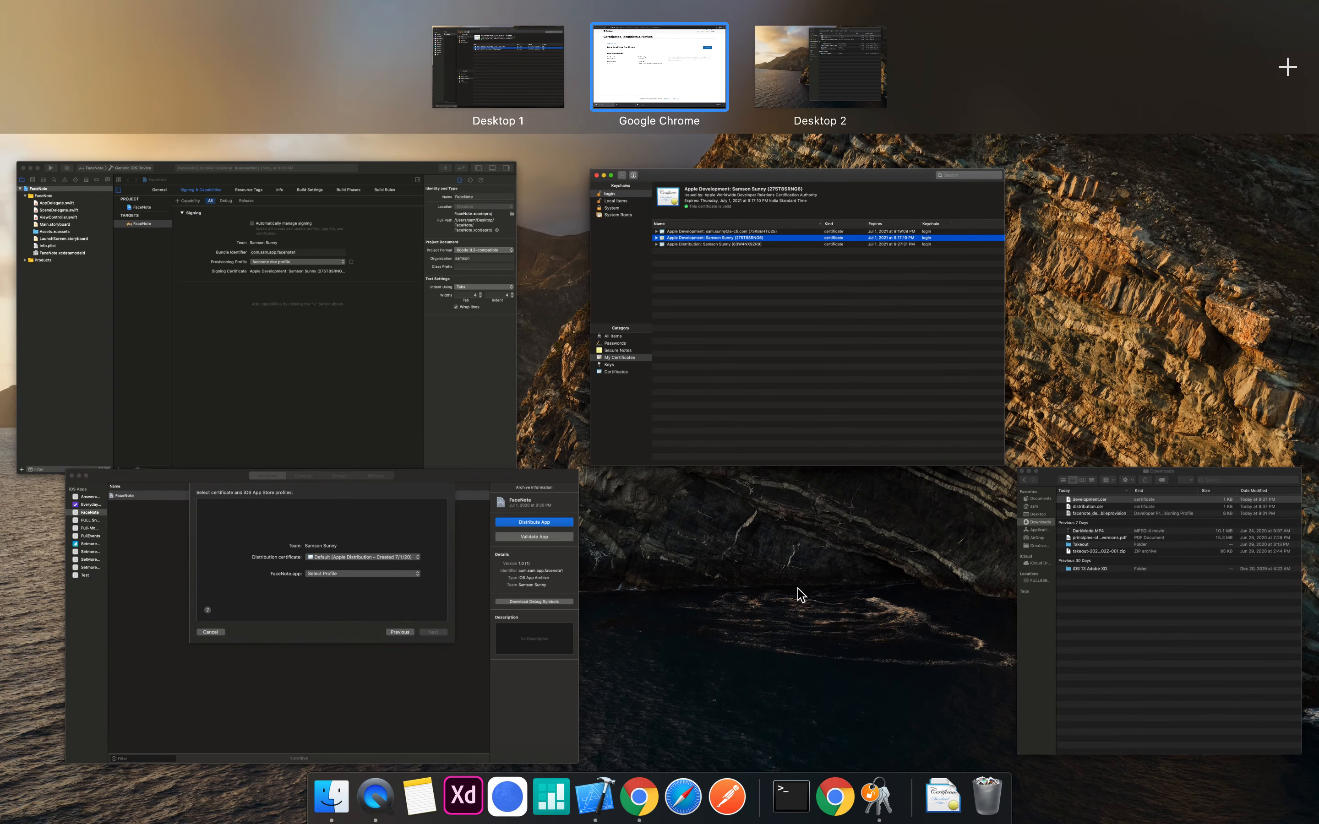
Step: Compare the Apple Development and Apple Distribution certificates in Keychain Access, then cancel Xcode's distribution sheet
left_click(805, 384)
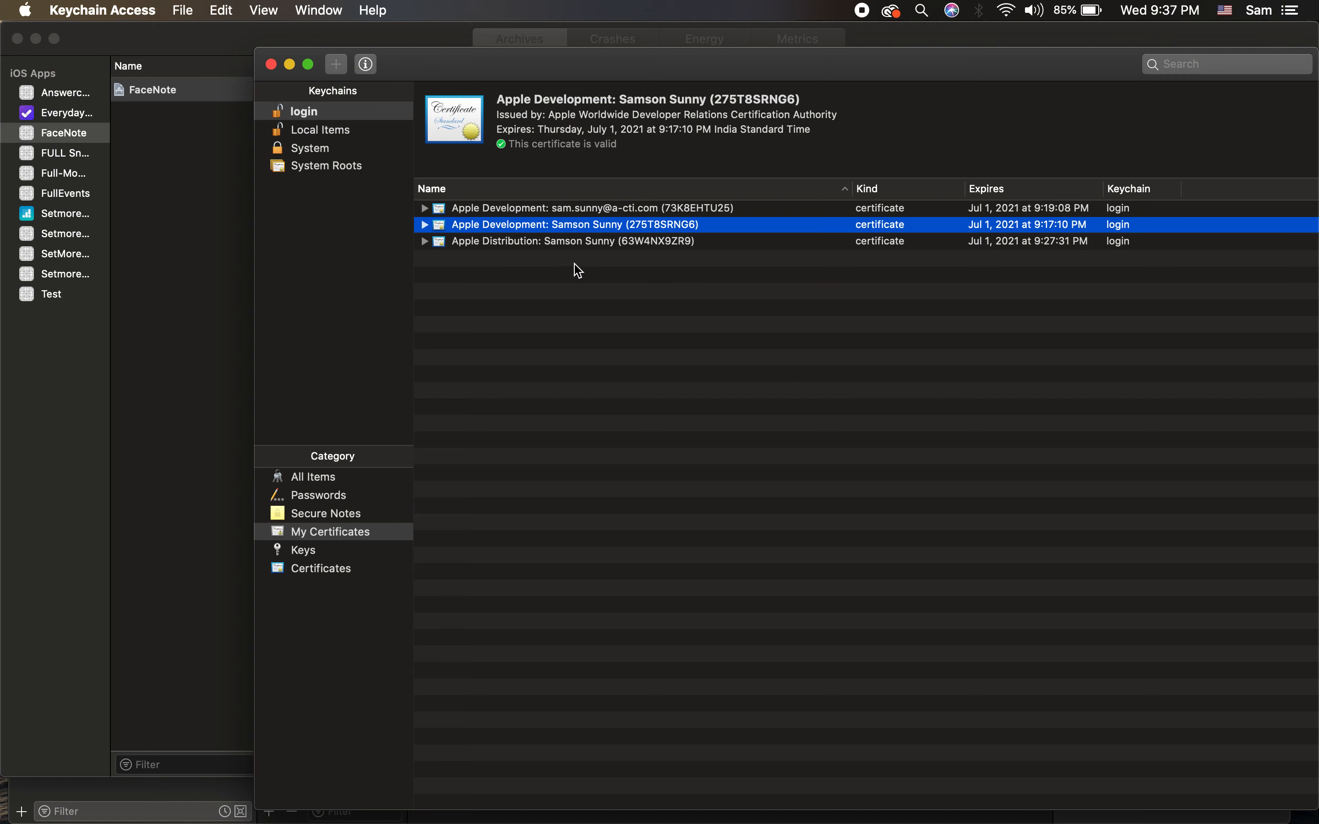
left_click(579, 271)
left_click(574, 231)
left_click(588, 241)
left_click(583, 229)
left_click(131, 393)
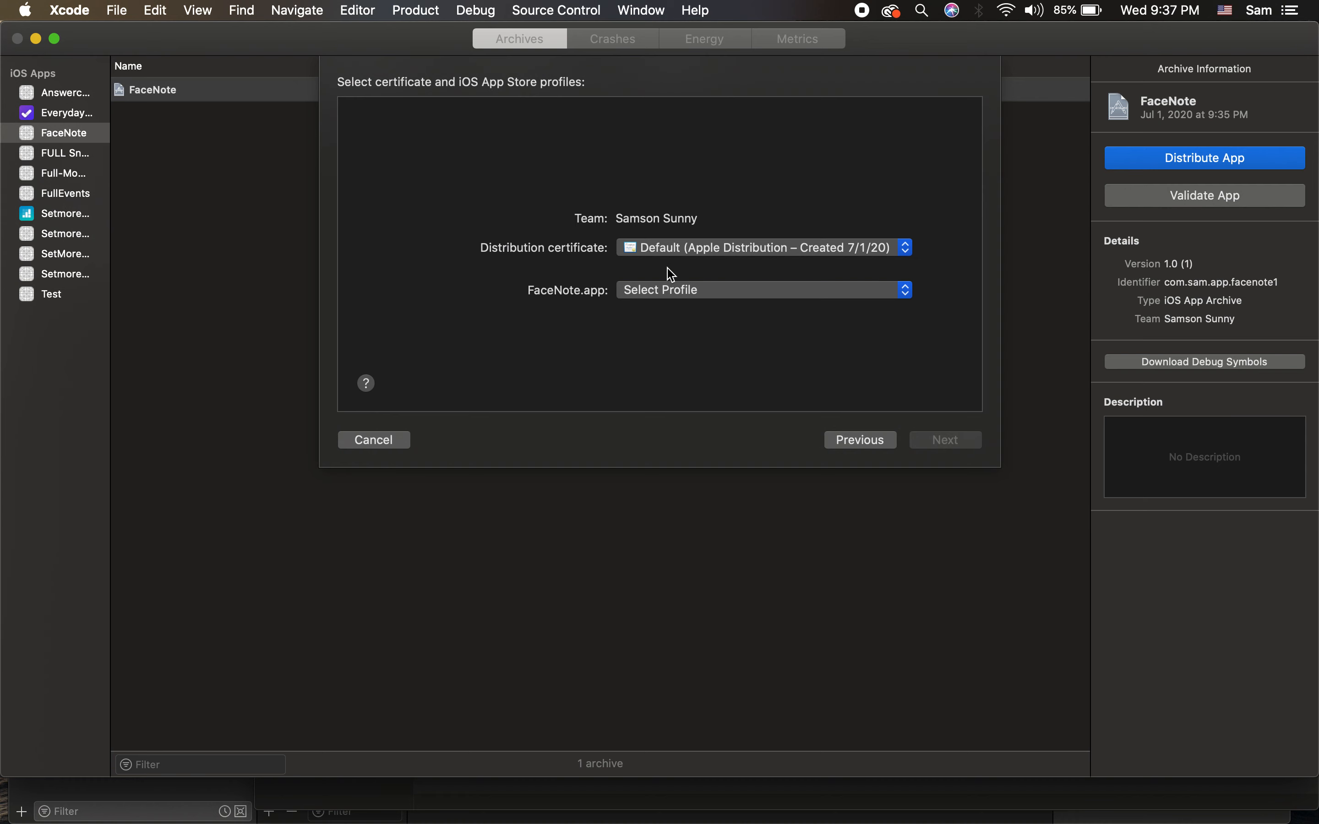
left_click(384, 443)
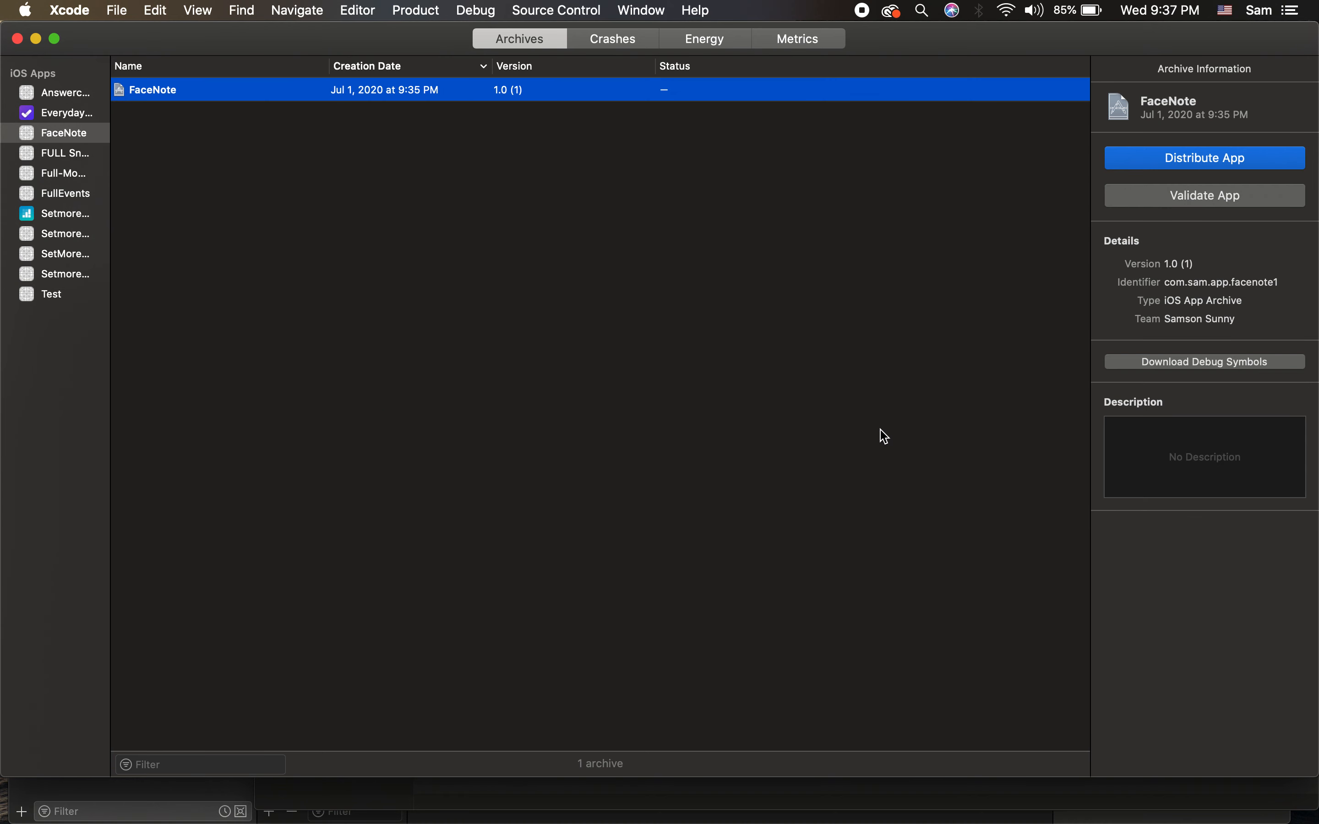
Step: Close the Organizer and view Release signing, opening and dismissing the capability list twice
left_click(17, 38)
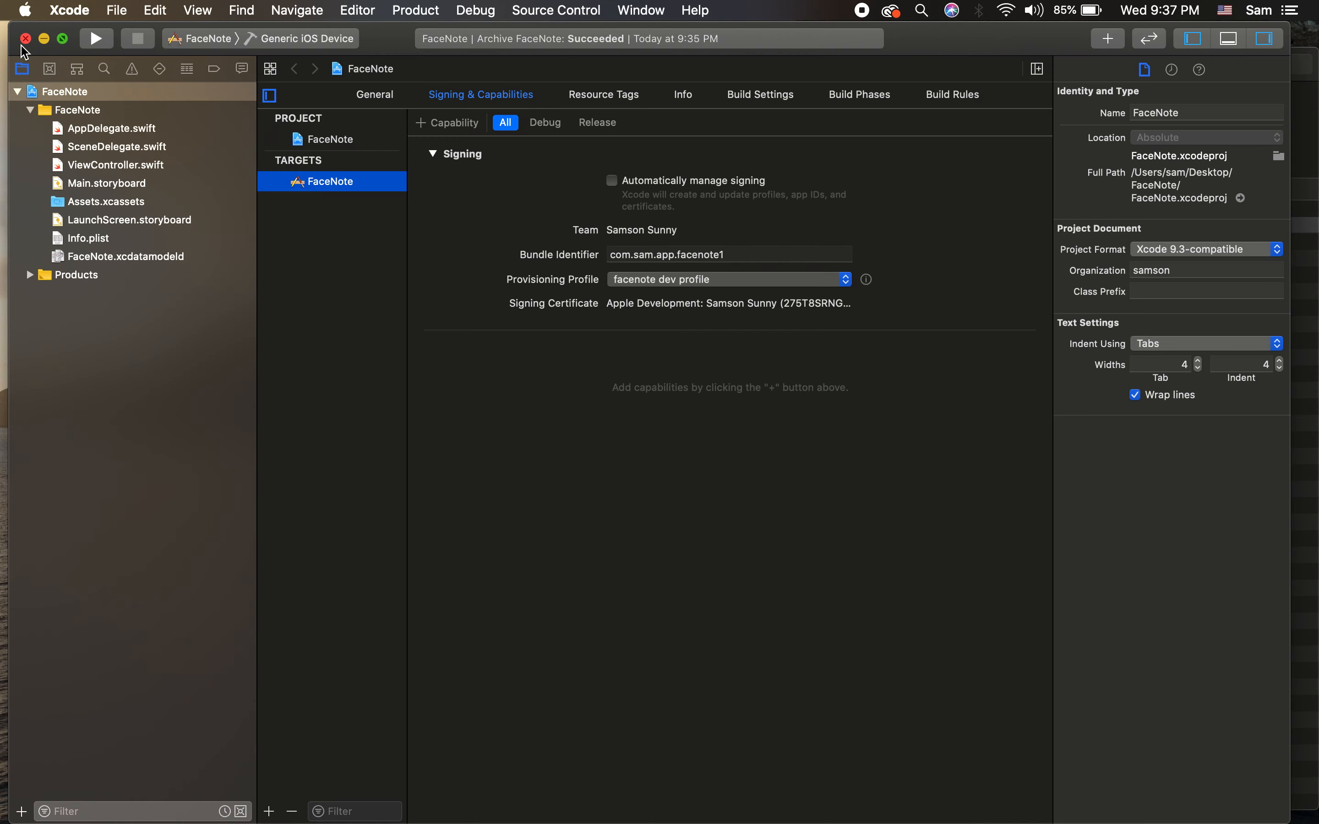
left_click(598, 122)
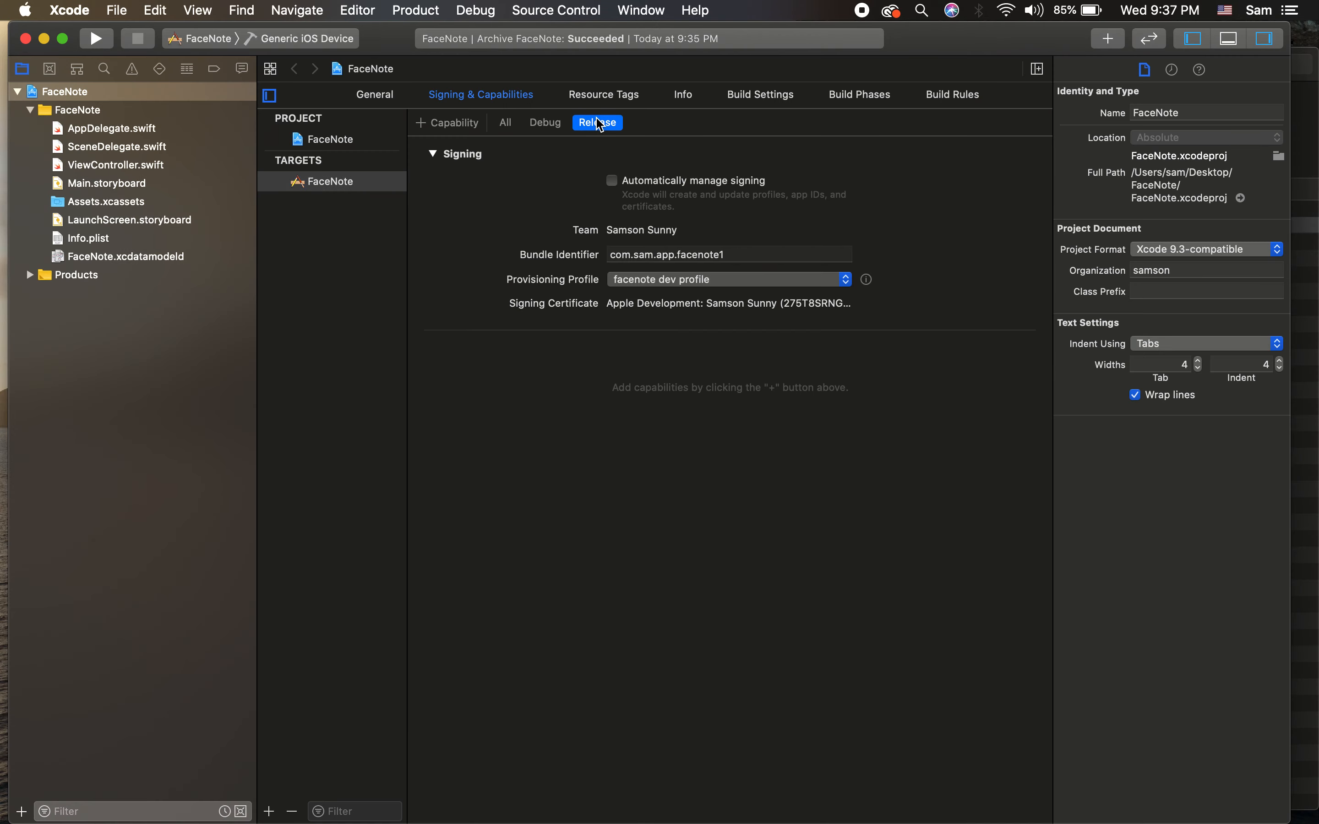
left_click(433, 124)
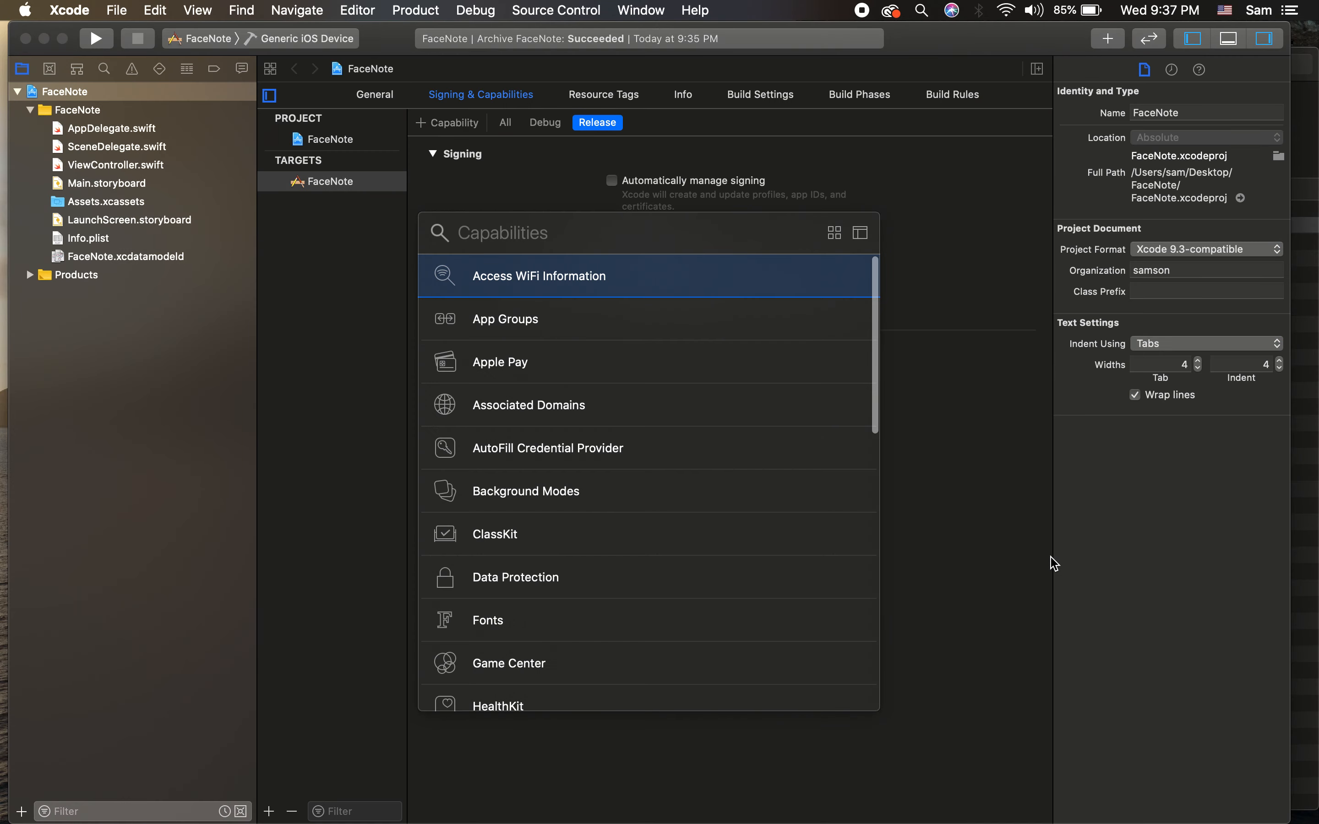
left_click(957, 515)
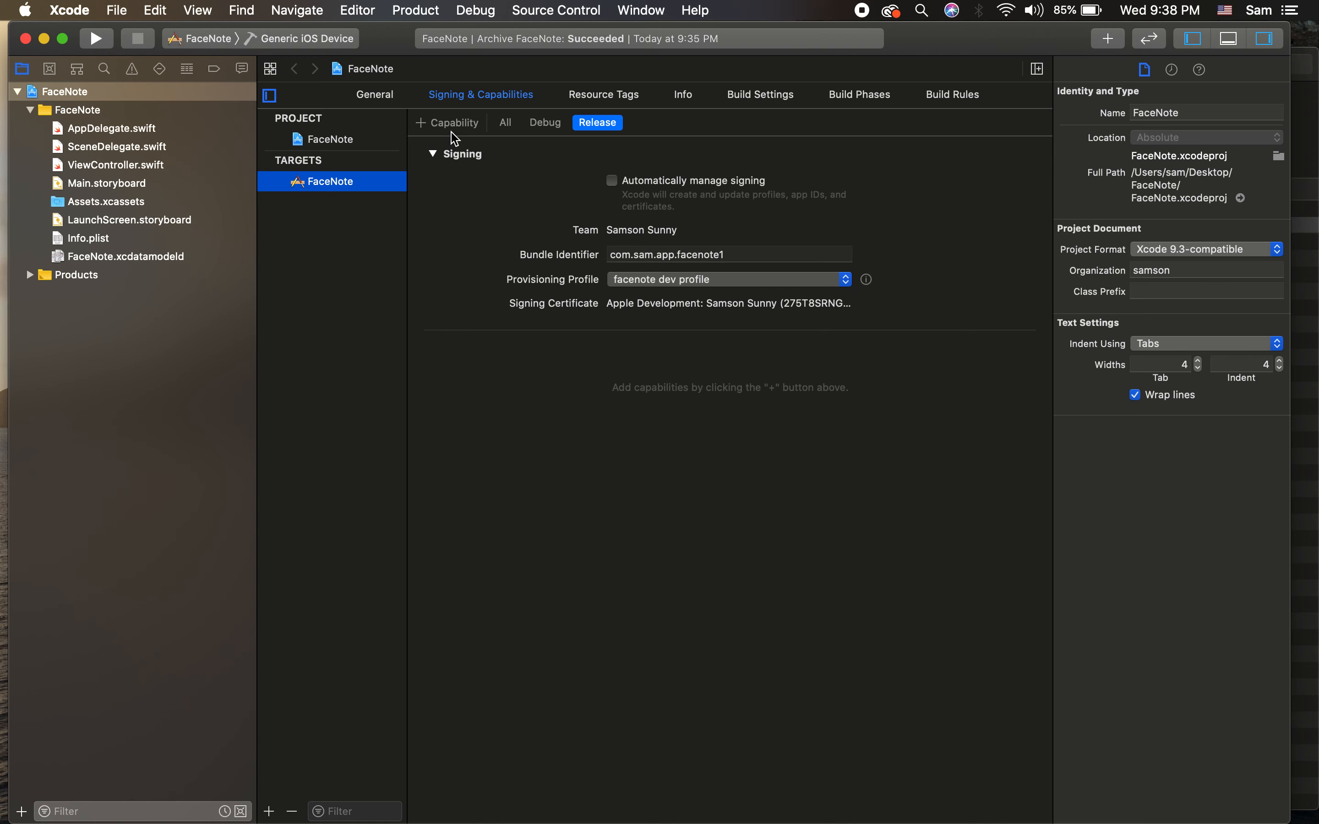
left_click(421, 124)
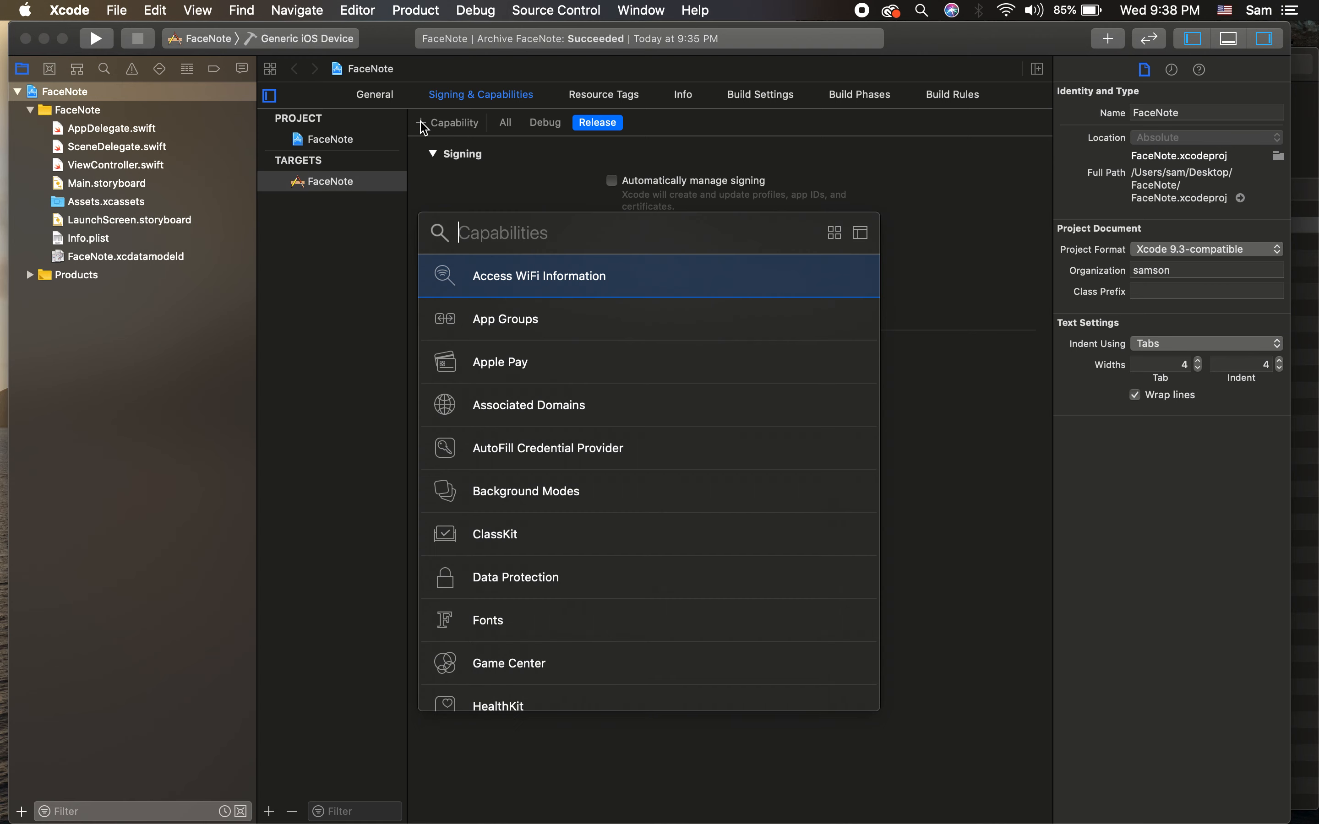
left_click(906, 537)
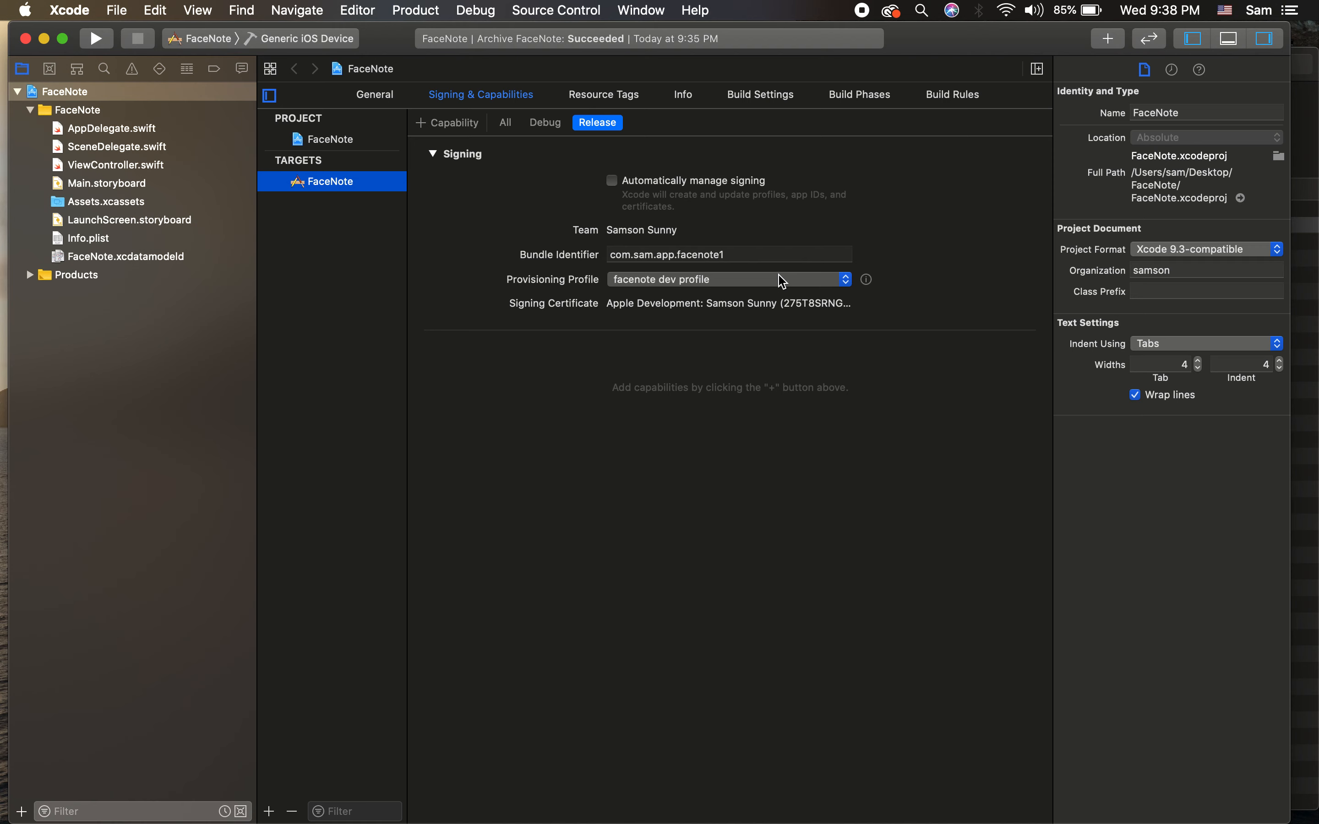
Step: Switch between Debug, All and Release configurations and collapse then re-expand the Signing section
left_click(545, 123)
left_click(508, 124)
left_click(436, 155)
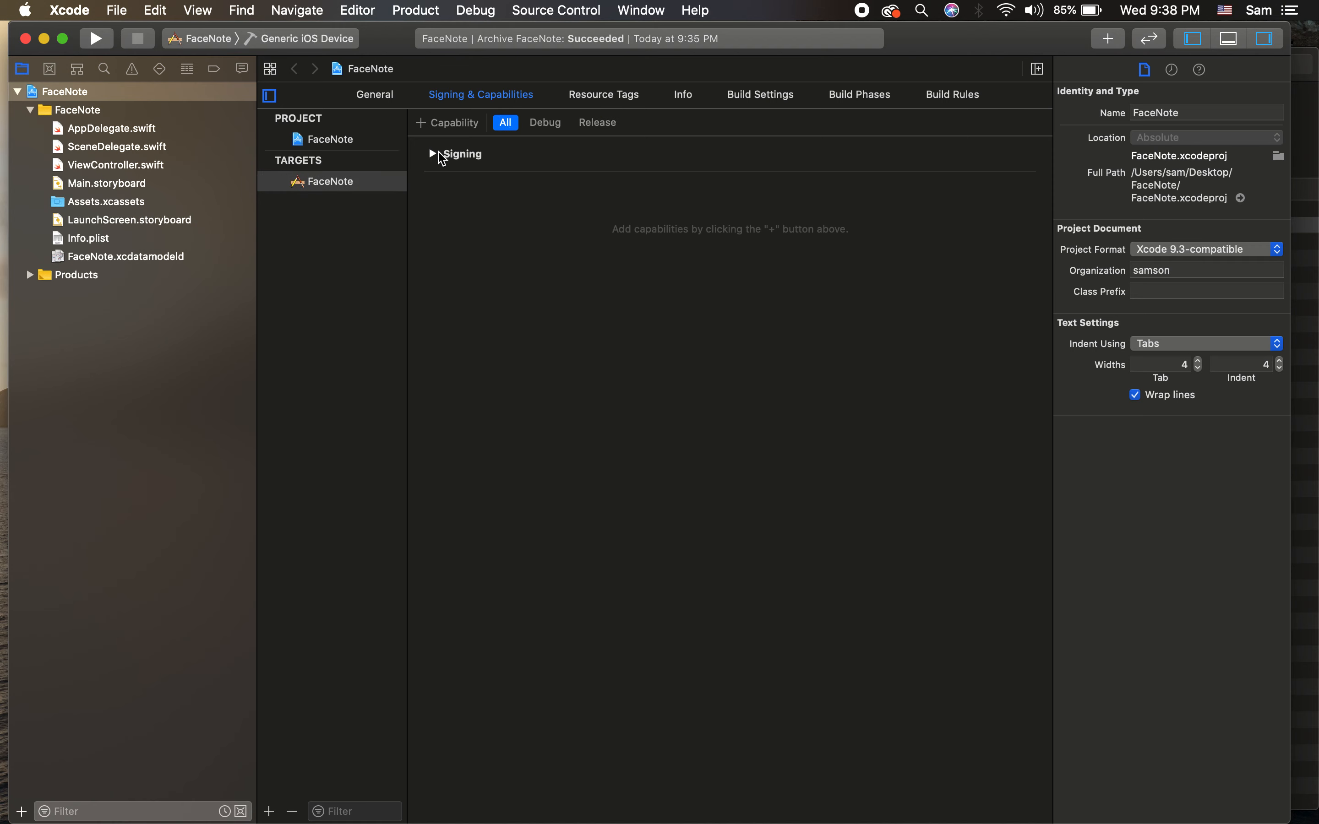
right_click(609, 250)
left_click(672, 410)
left_click(545, 123)
left_click(582, 129)
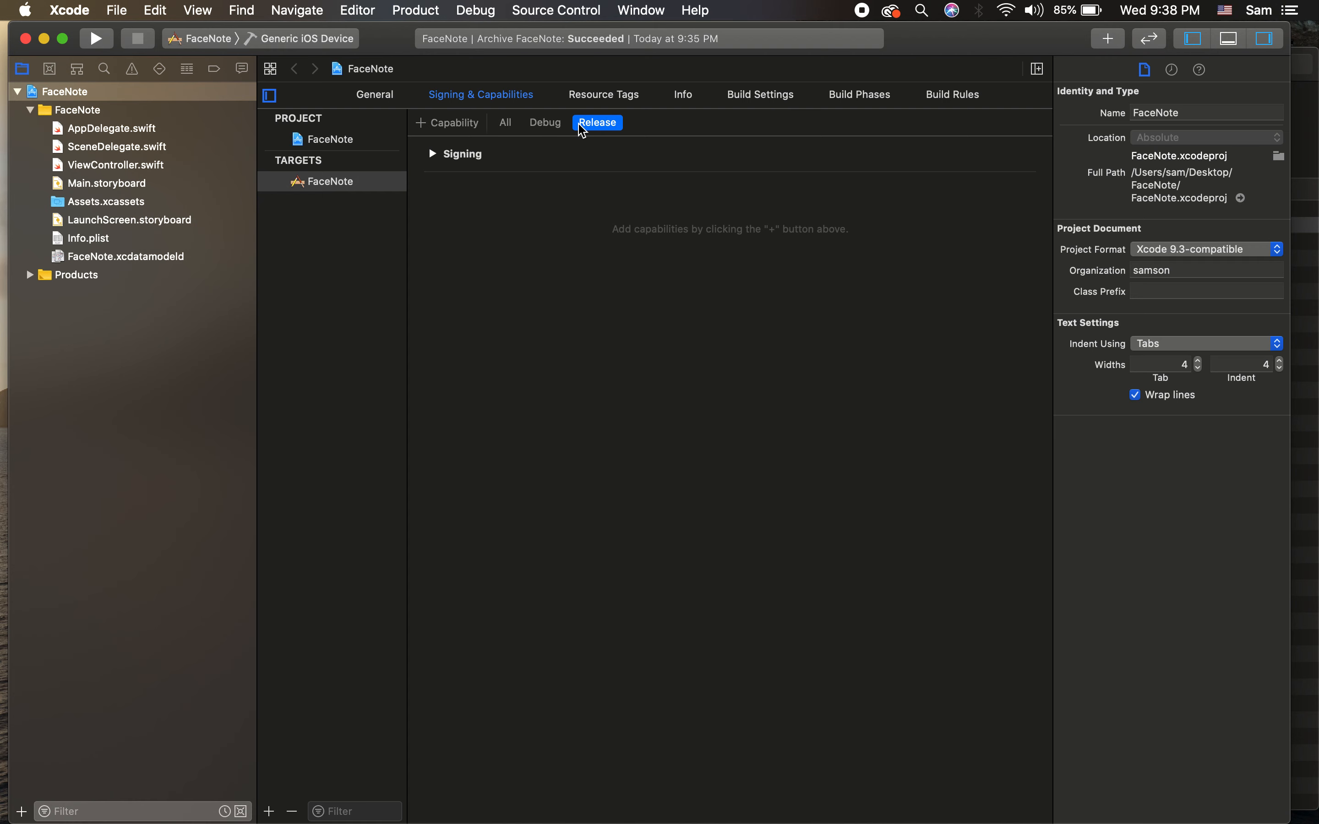
left_click(433, 155)
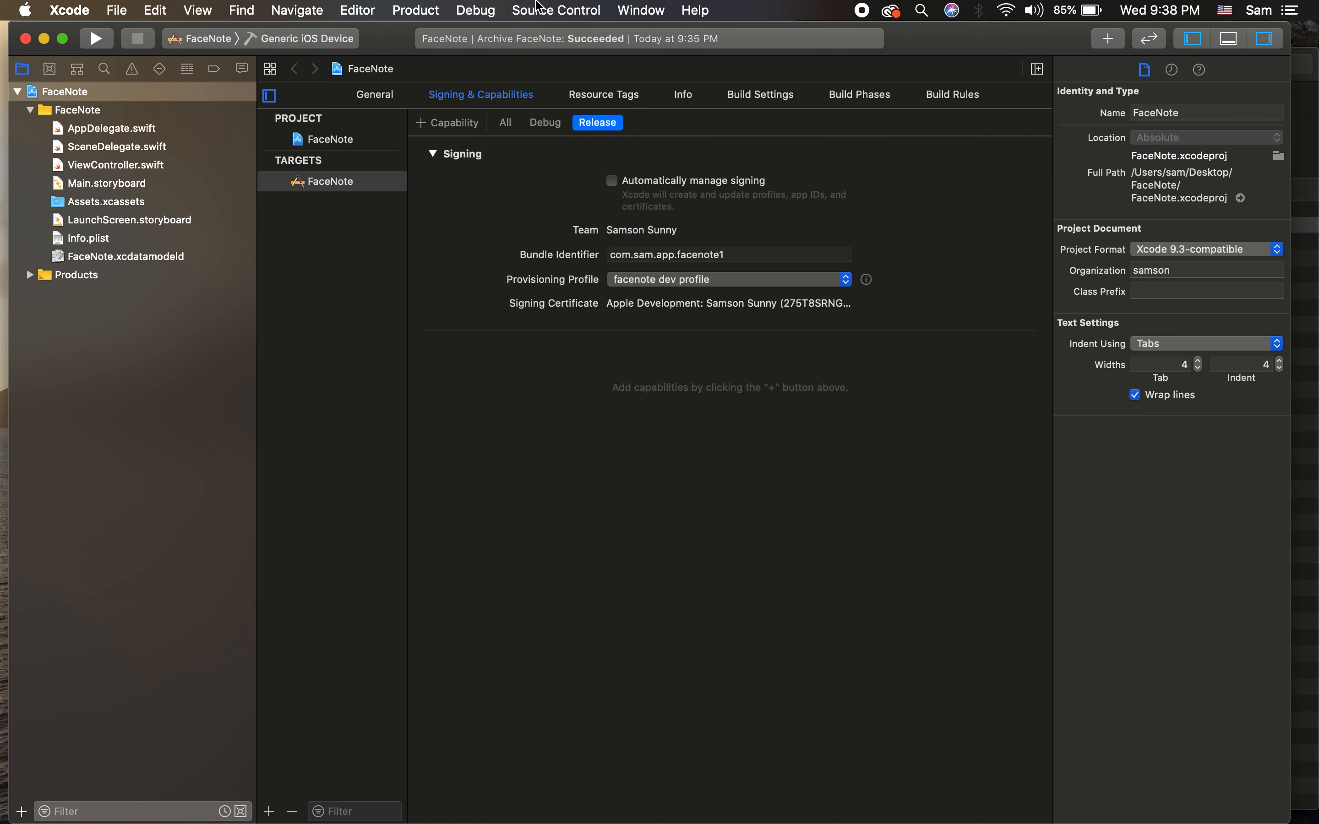
left_click(613, 8)
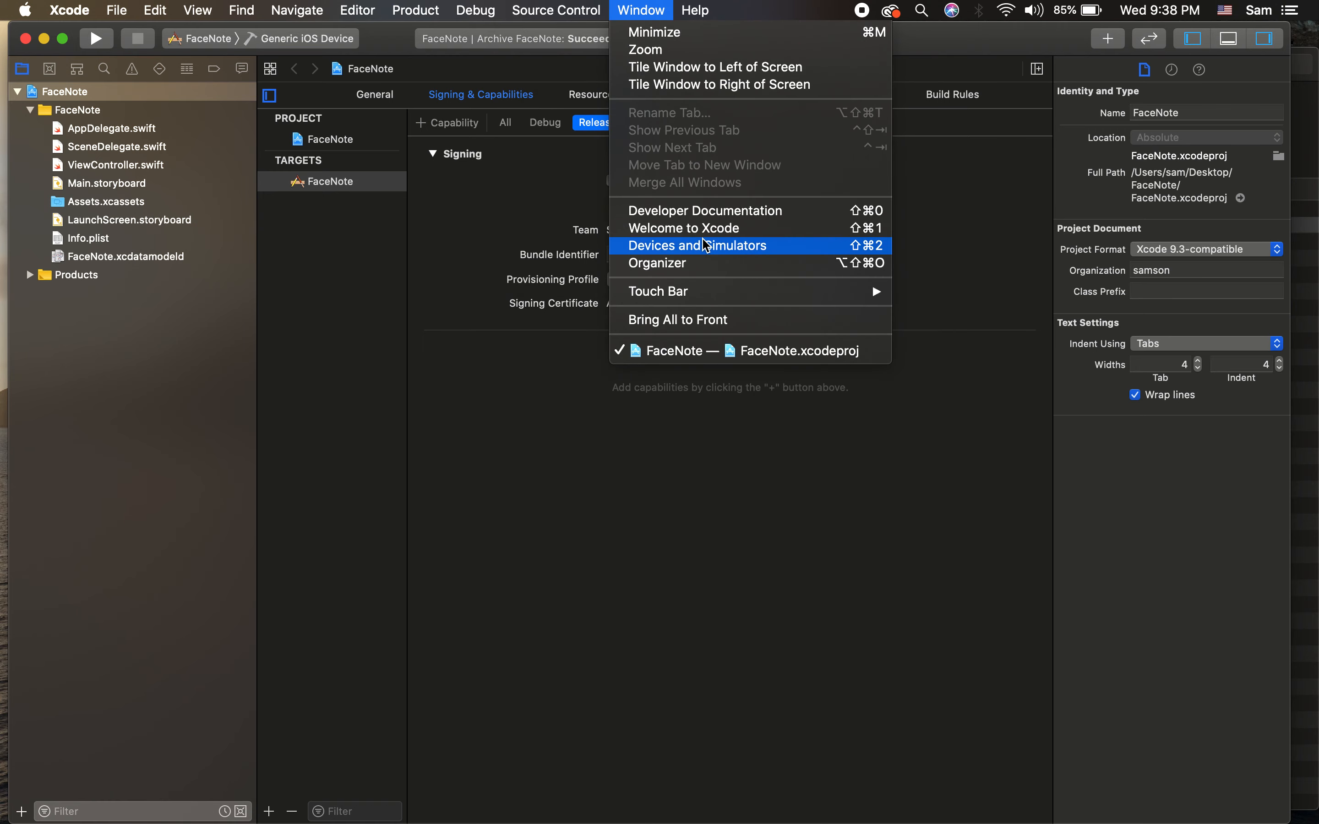
Step: Reopen the Organizer and begin distributing the FaceNote archive to App Store Connect
left_click(705, 264)
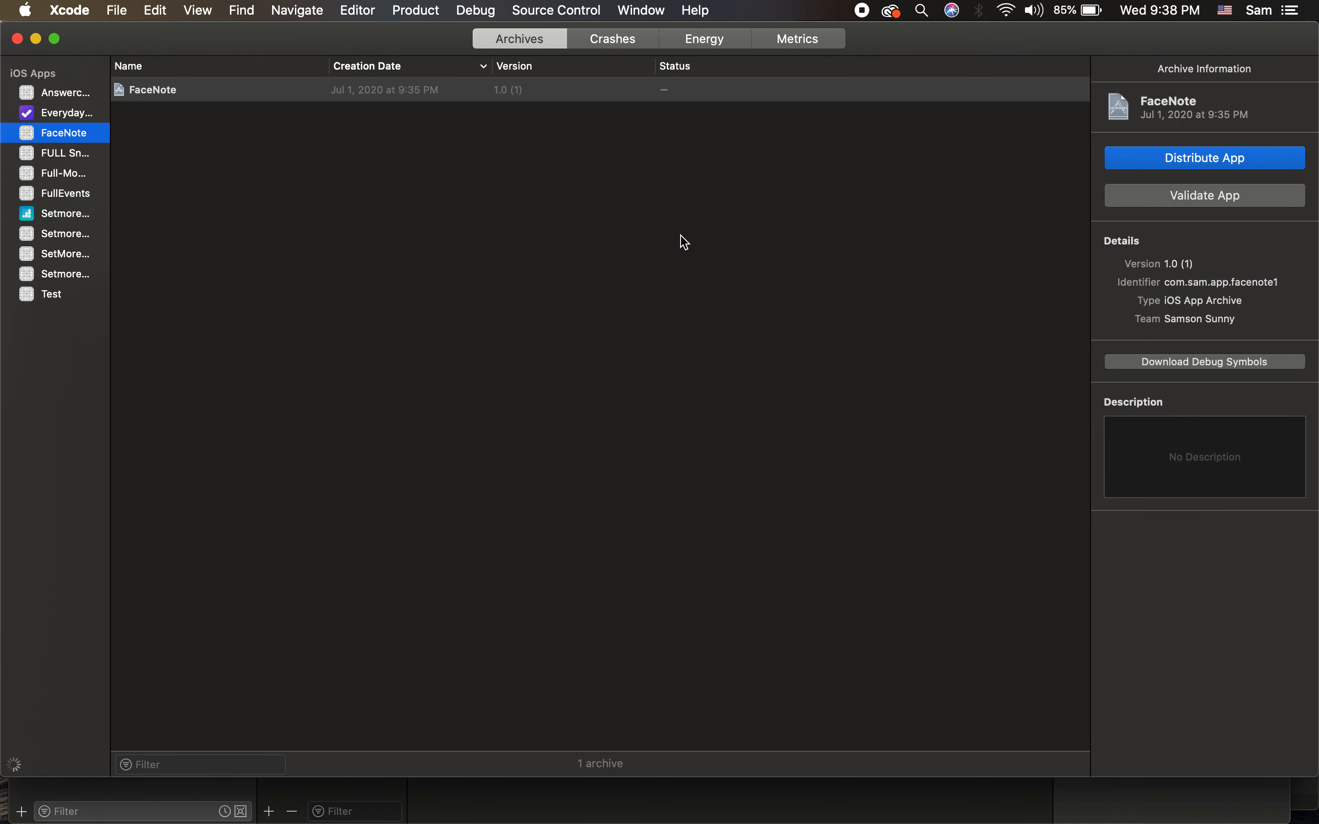
left_click(1148, 158)
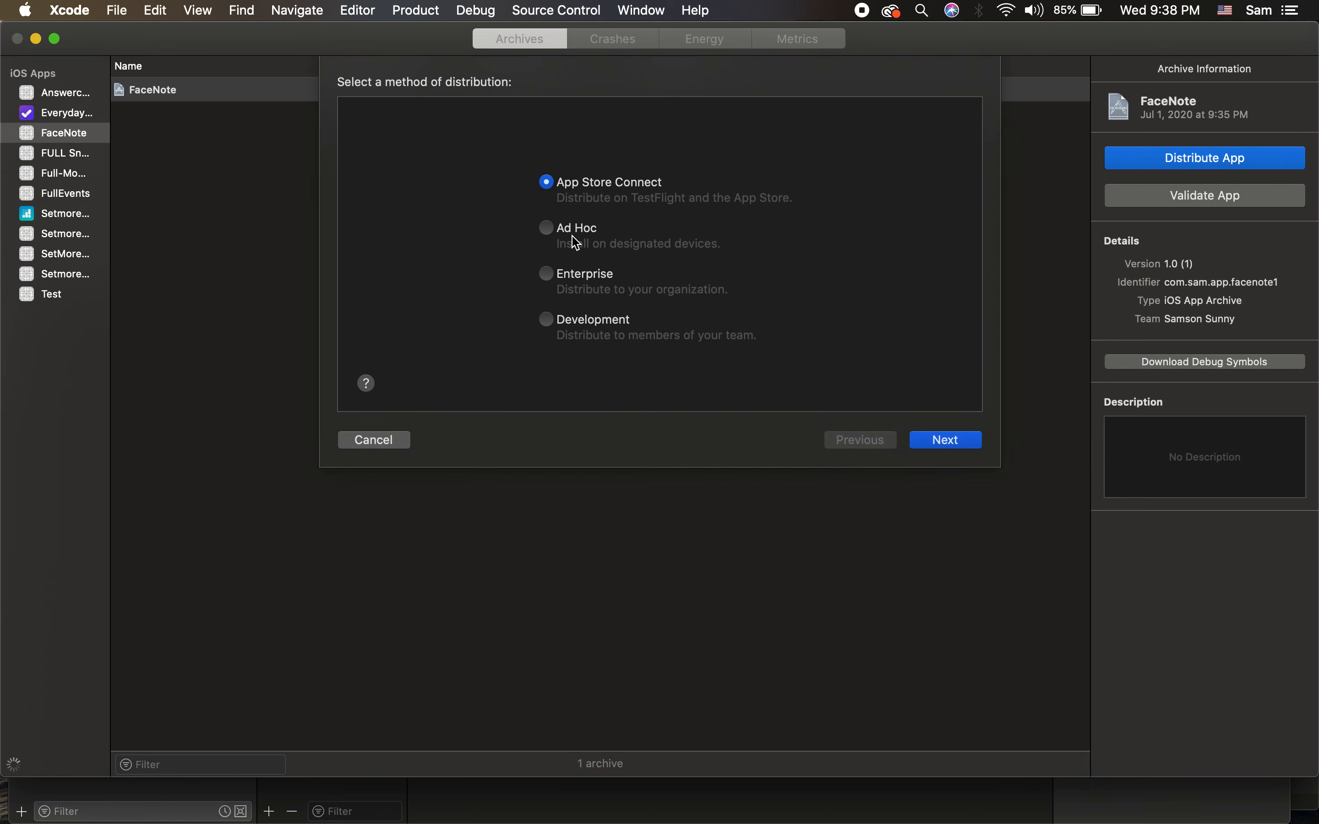
left_click(939, 443)
left_click(939, 443)
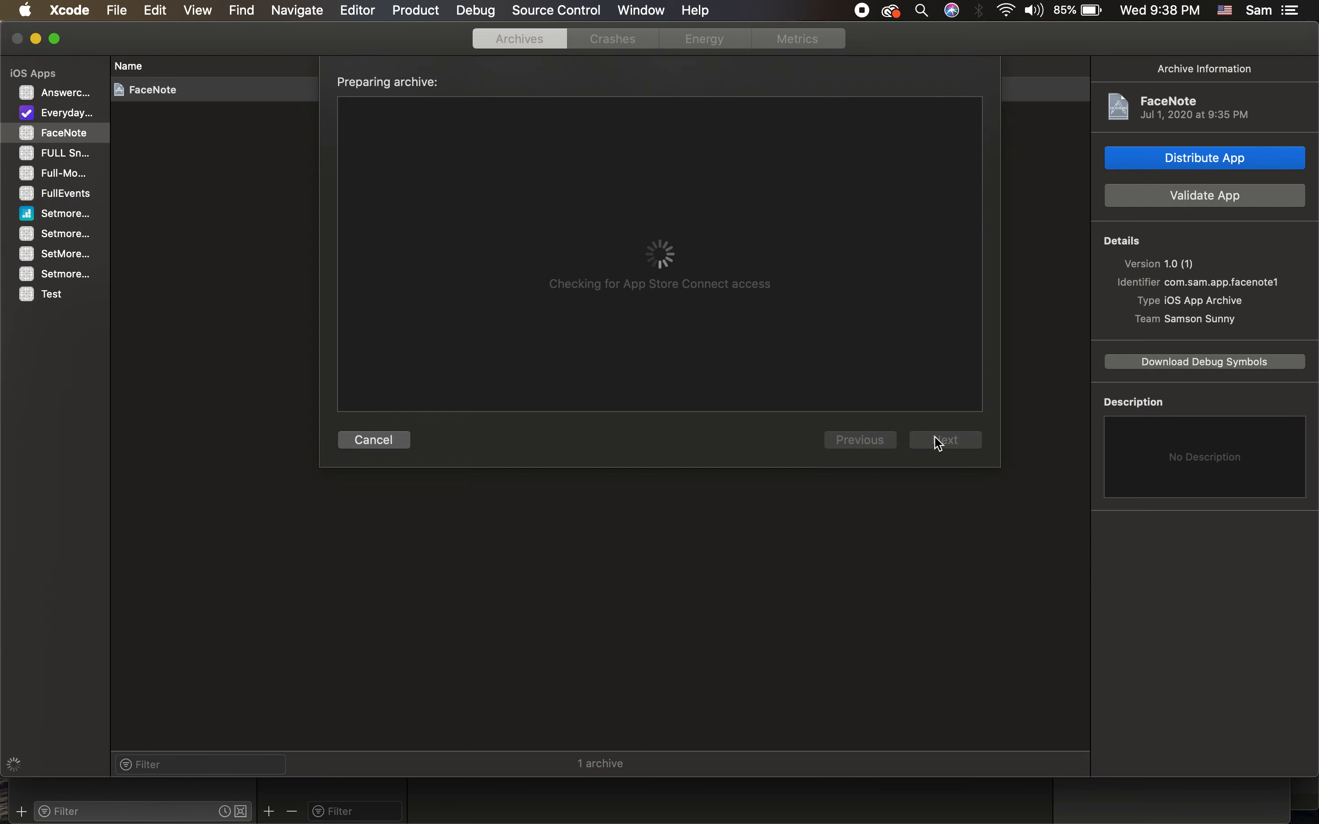
key("ctrl+Right")
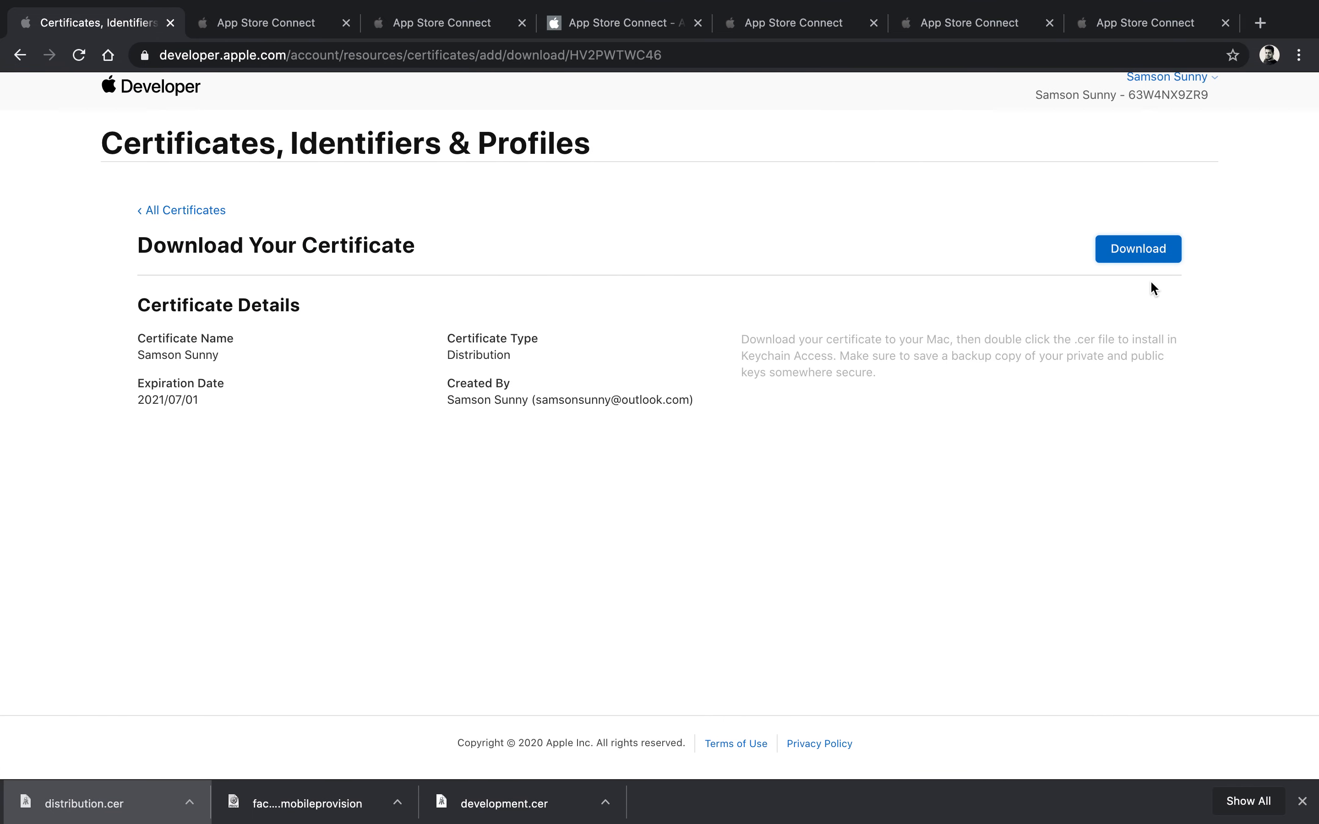
Step: Start a new App Store distribution provisioning profile from the Profiles list
left_click(183, 211)
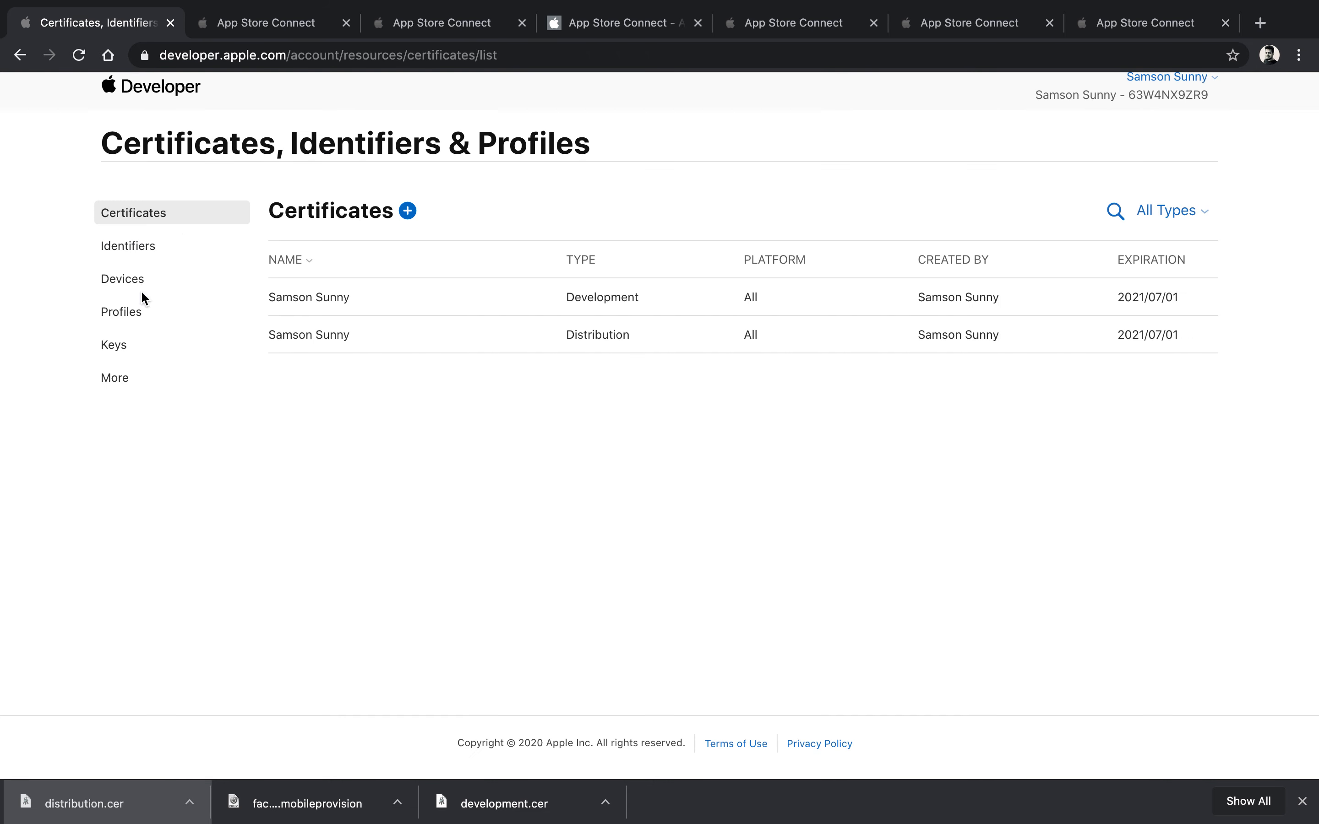
left_click(132, 310)
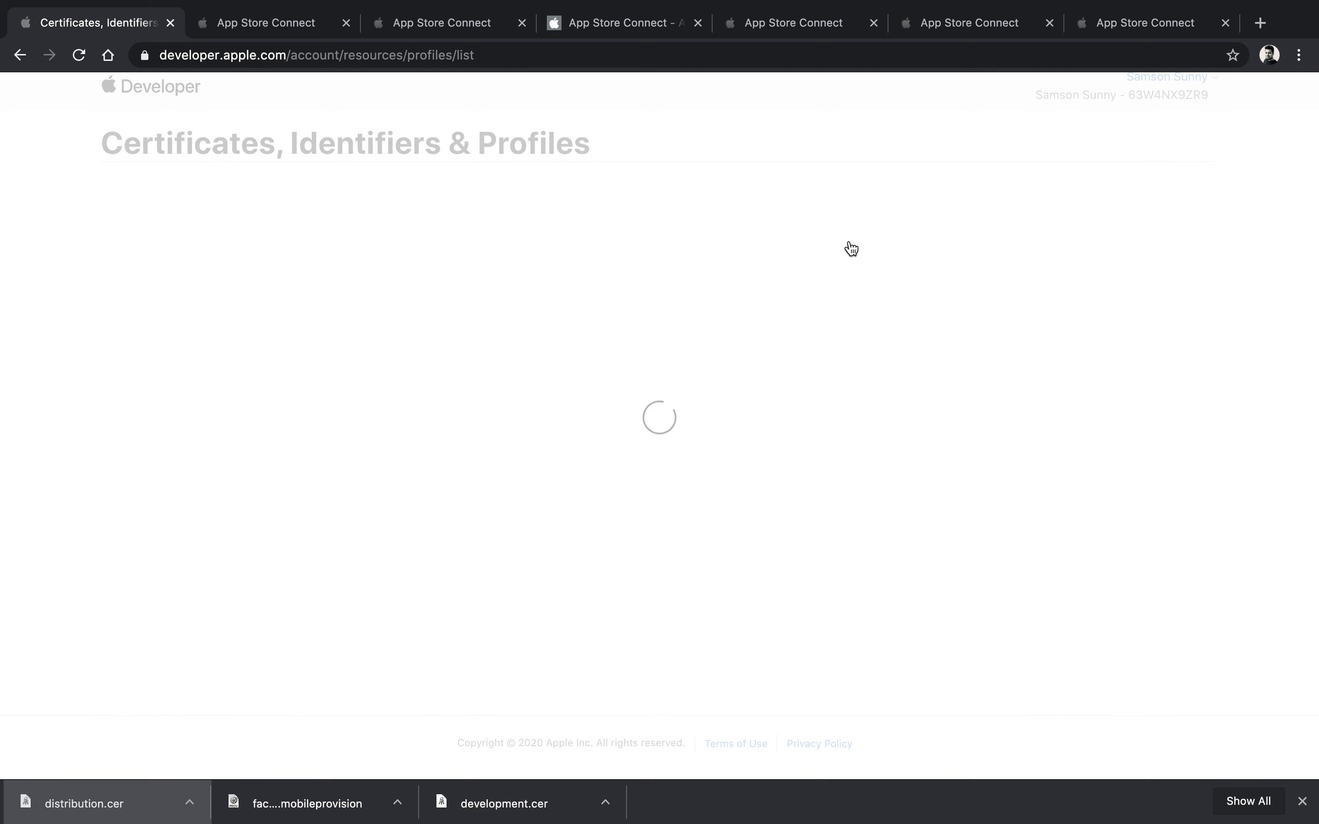
left_click(363, 211)
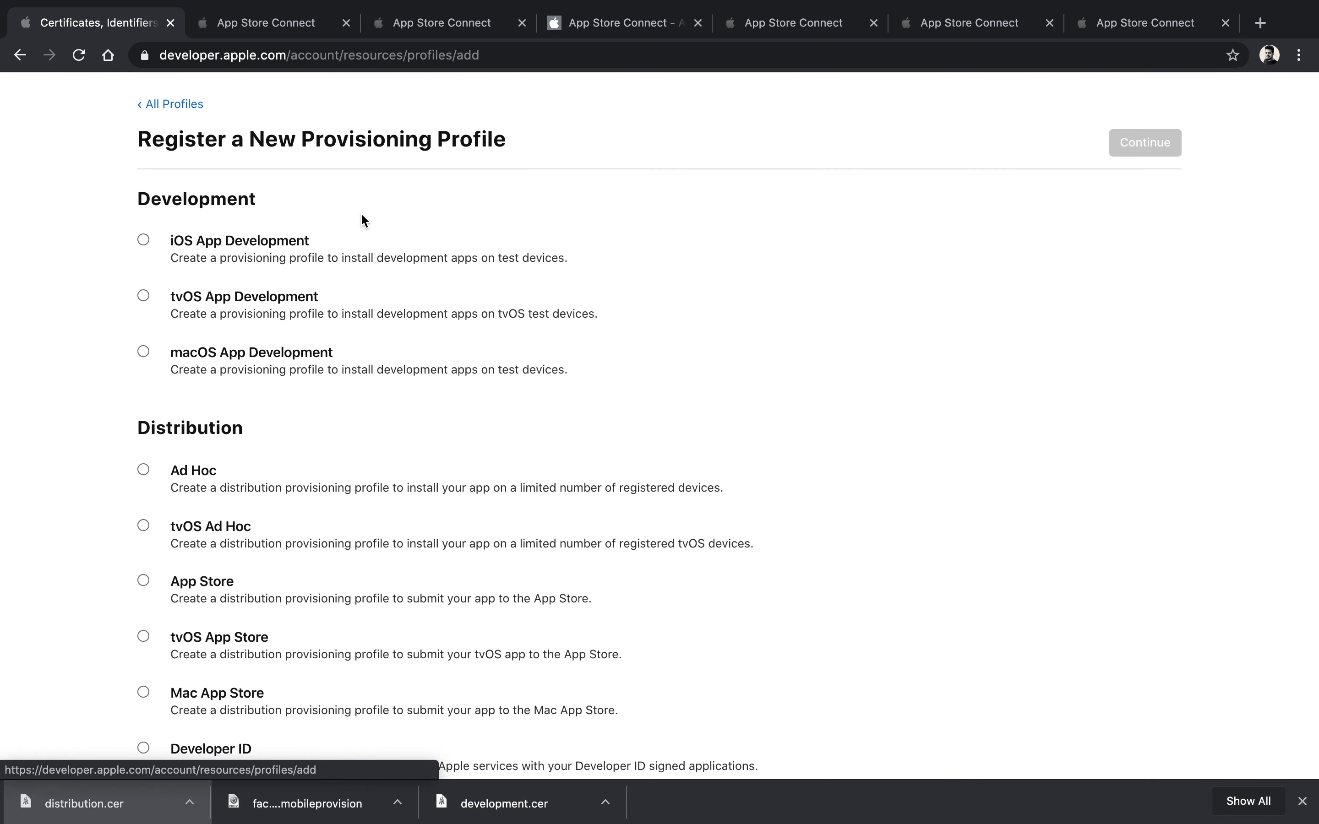
scroll(195, 492, "down", 3)
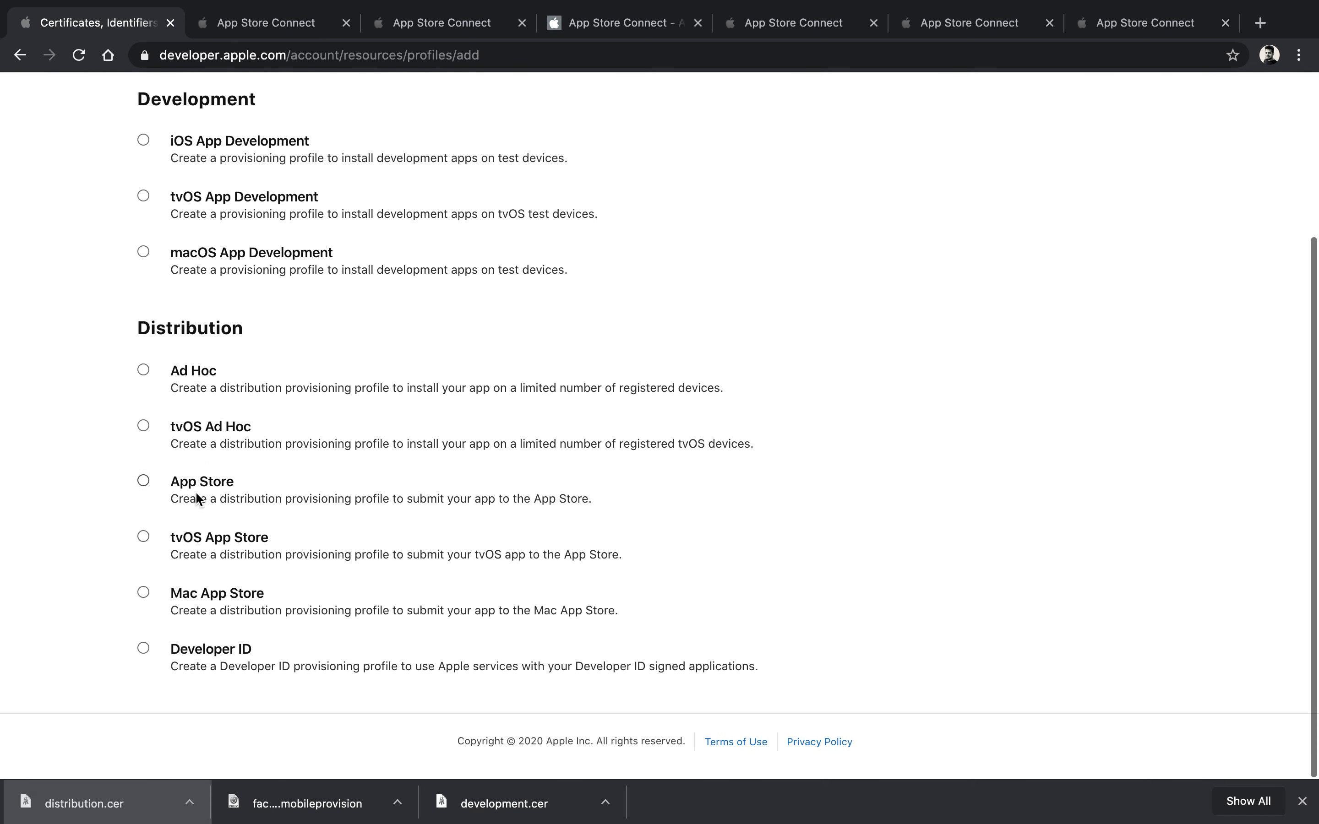
left_click(149, 484)
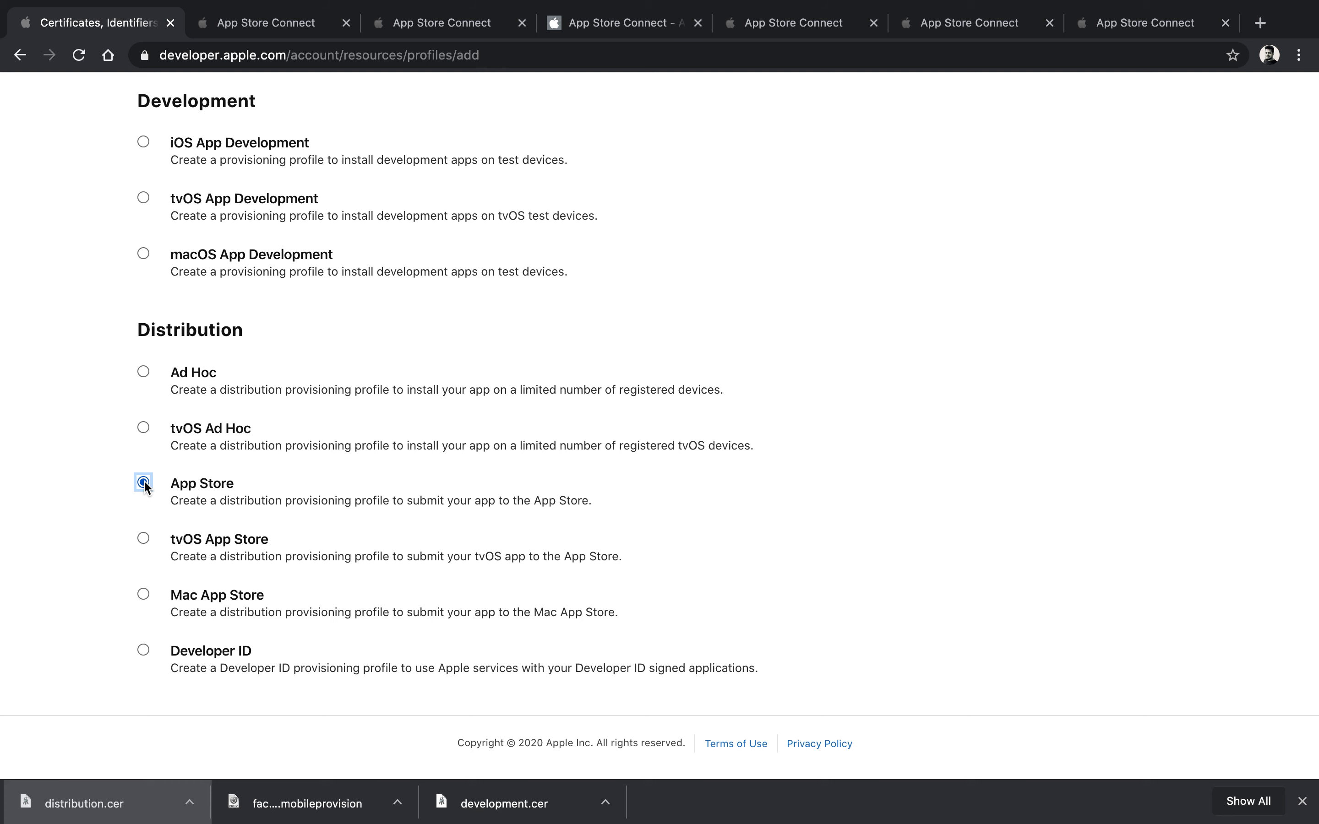
scroll(774, 456, "up", 5)
left_click(1146, 258)
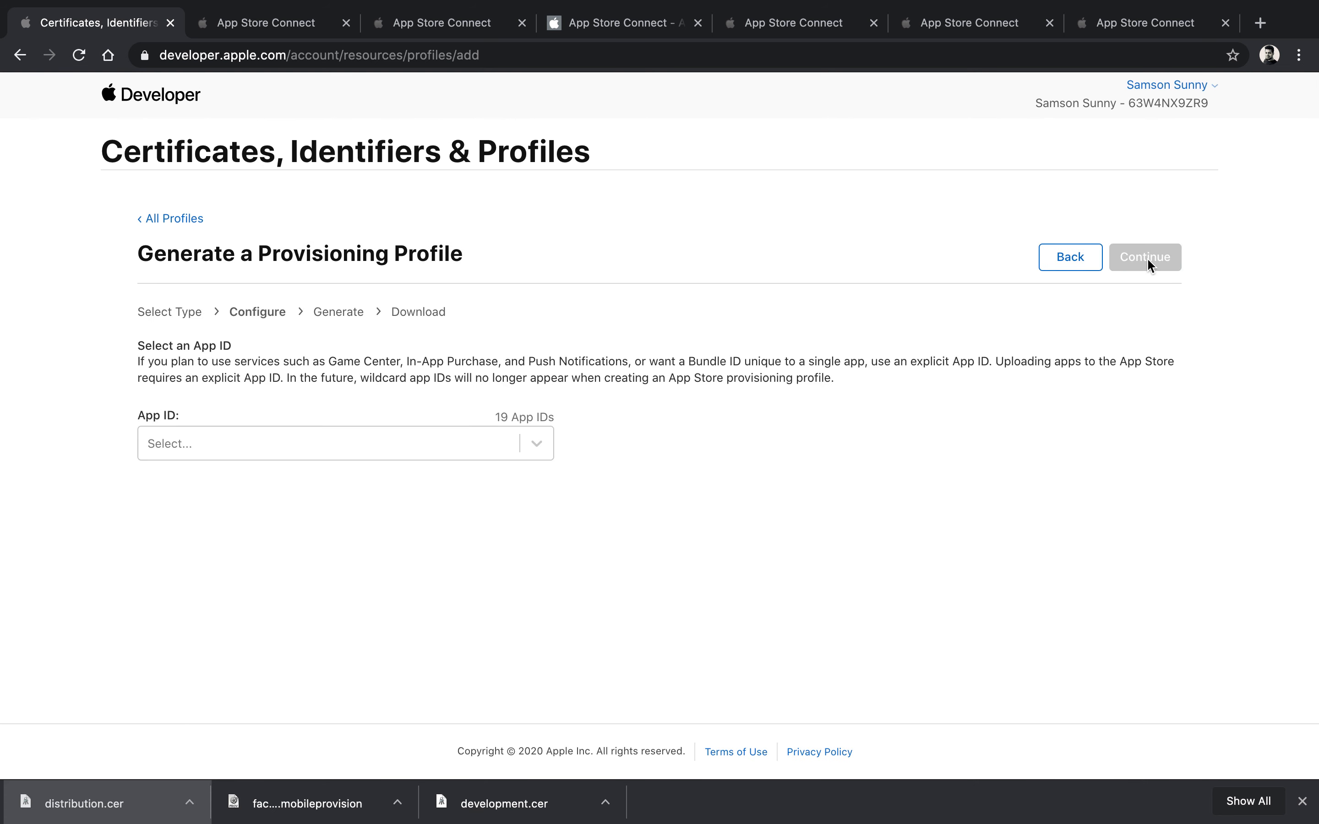
Step: Select the FaceNote App ID and the distribution certificate for the profile
left_click(531, 443)
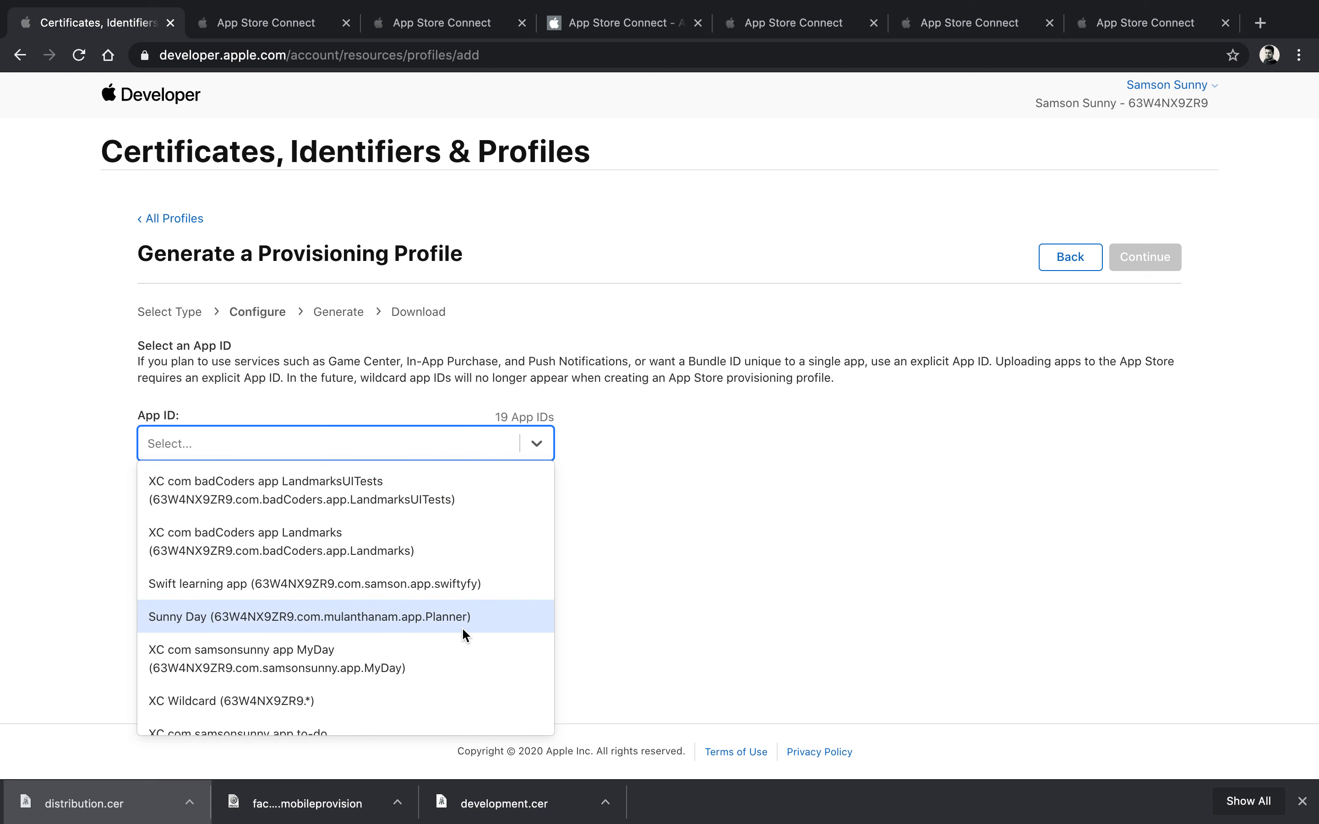
scroll(461, 627, "down", 3)
scroll(462, 632, "down", 4)
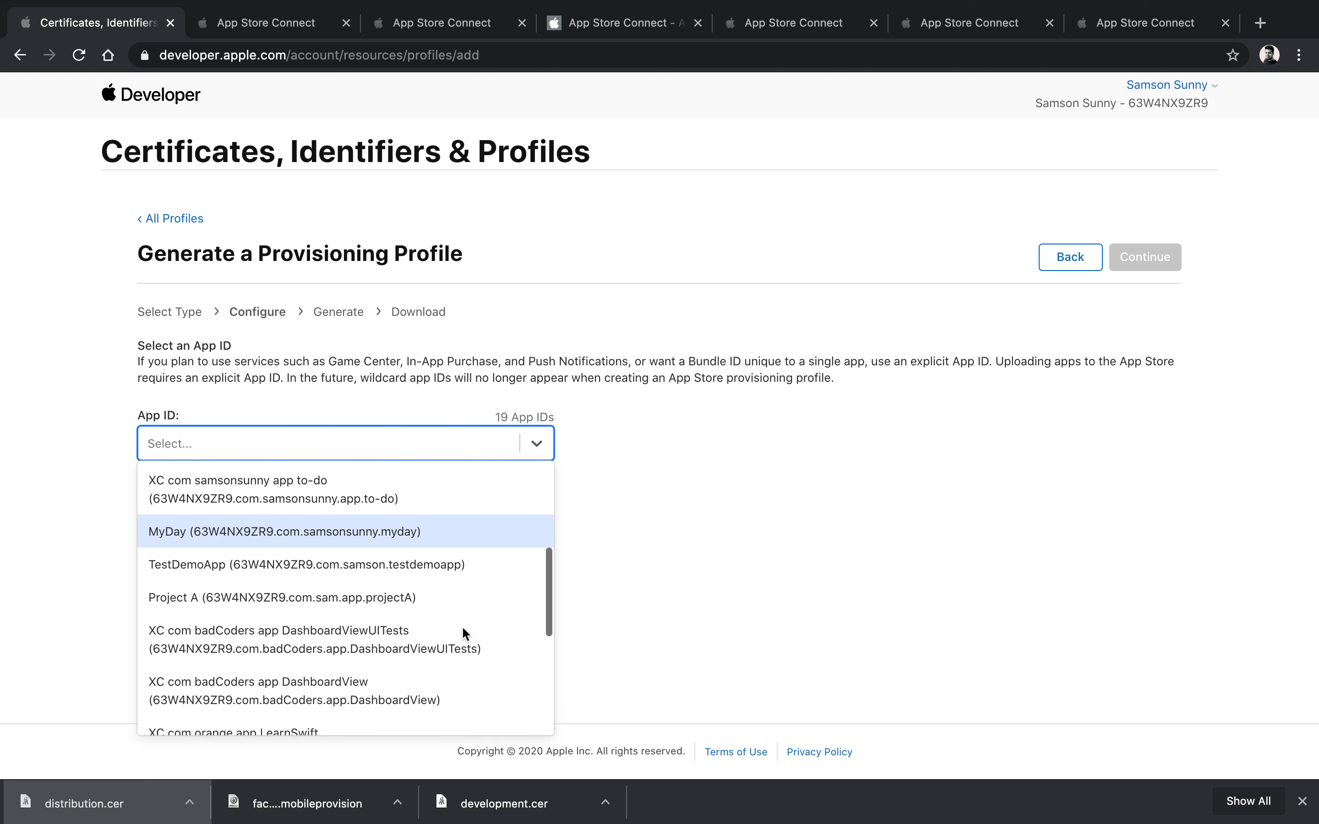
scroll(463, 630, "down", 4)
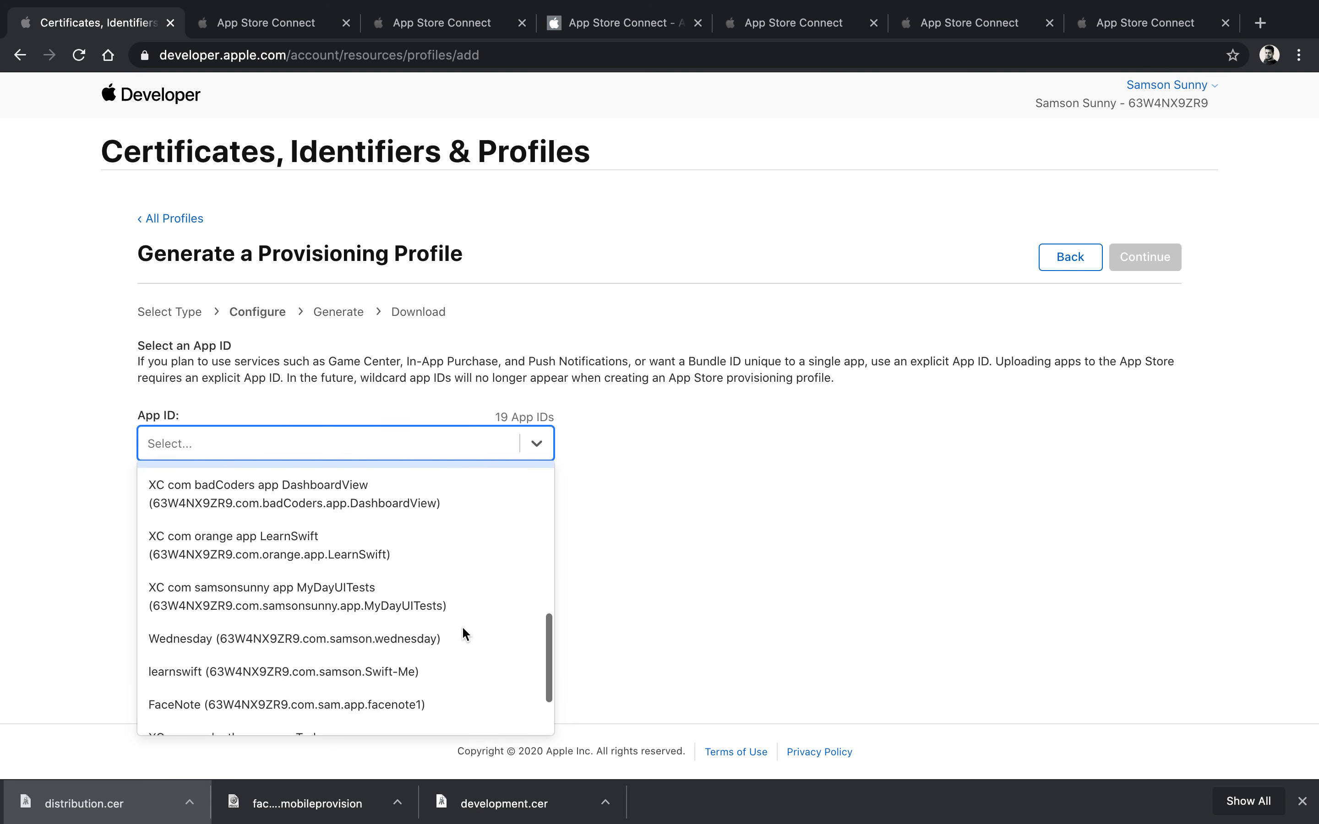
left_click(462, 627)
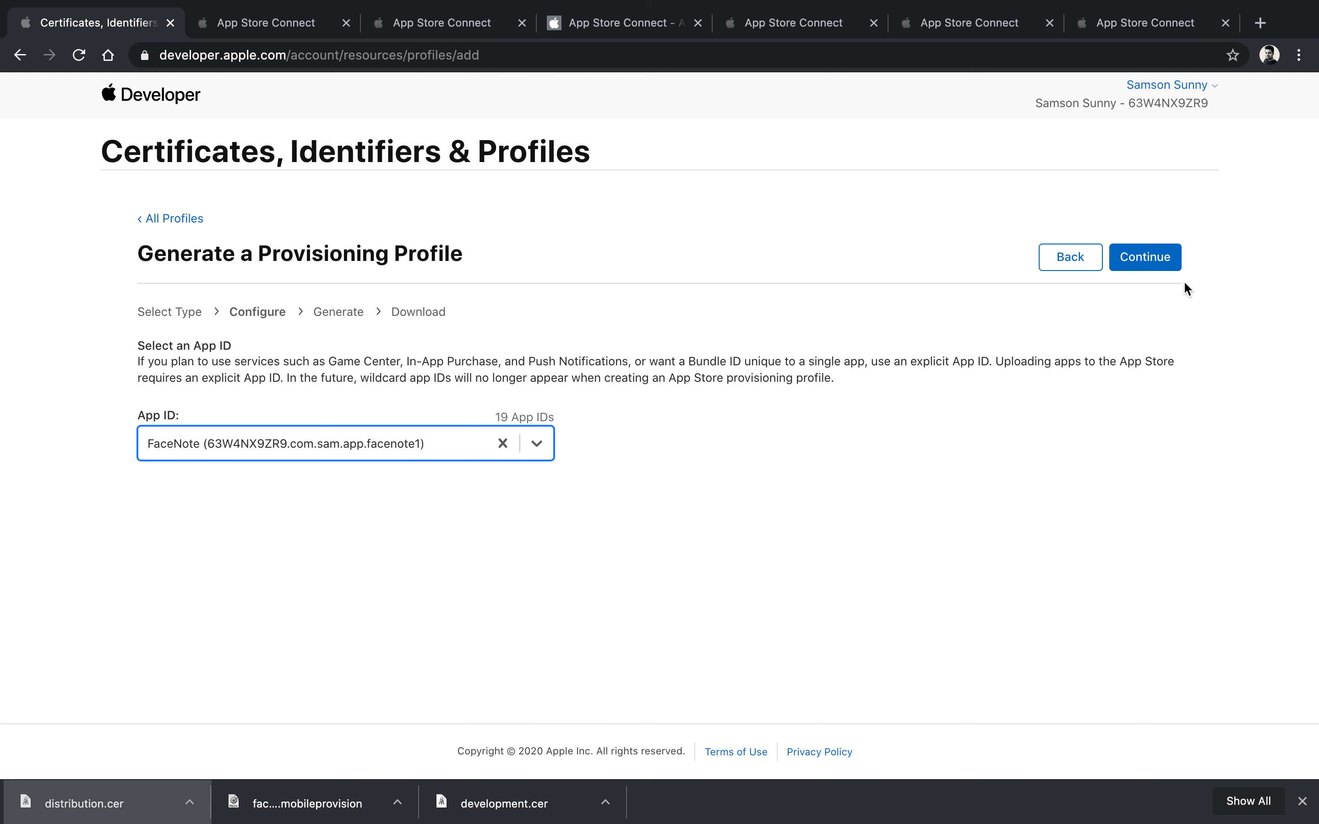
left_click(1147, 262)
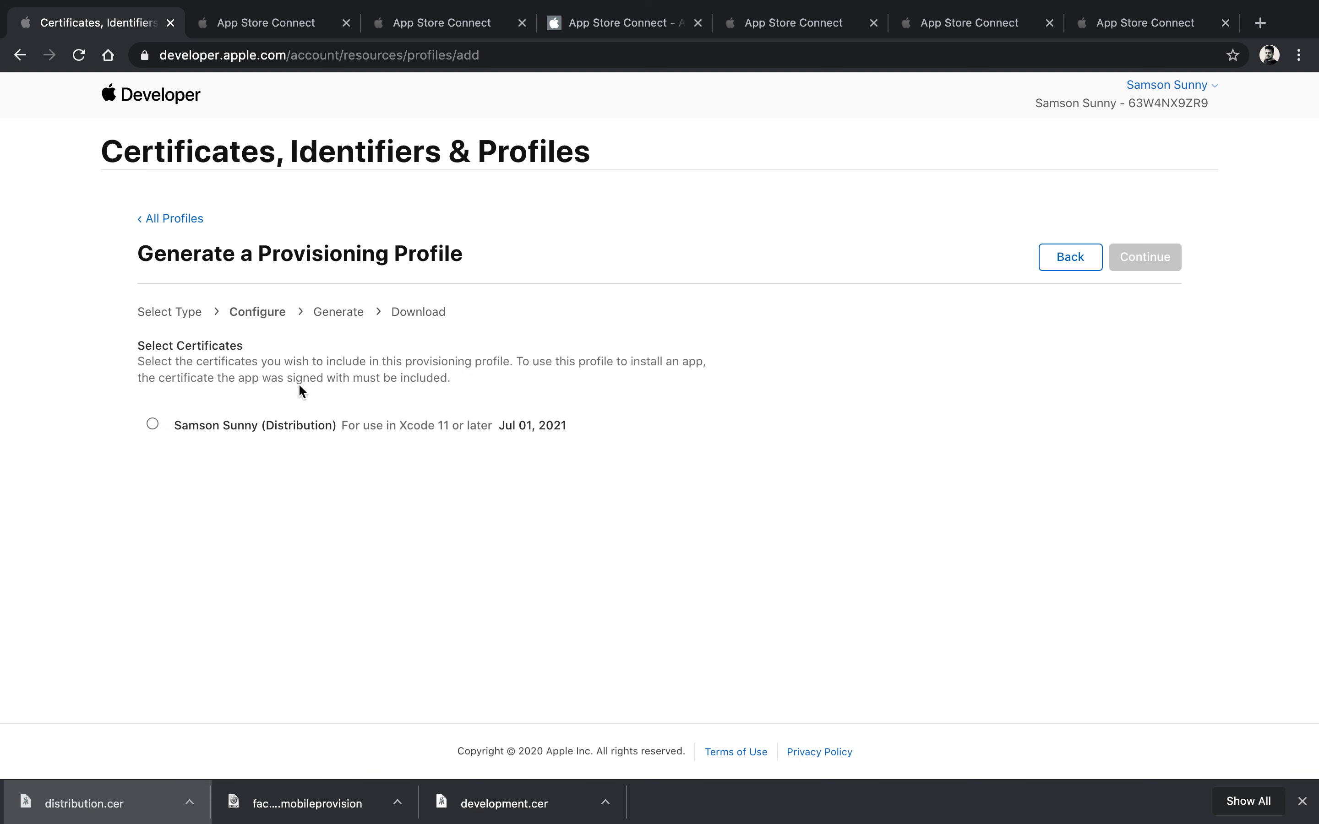
left_click(153, 425)
left_click(1160, 265)
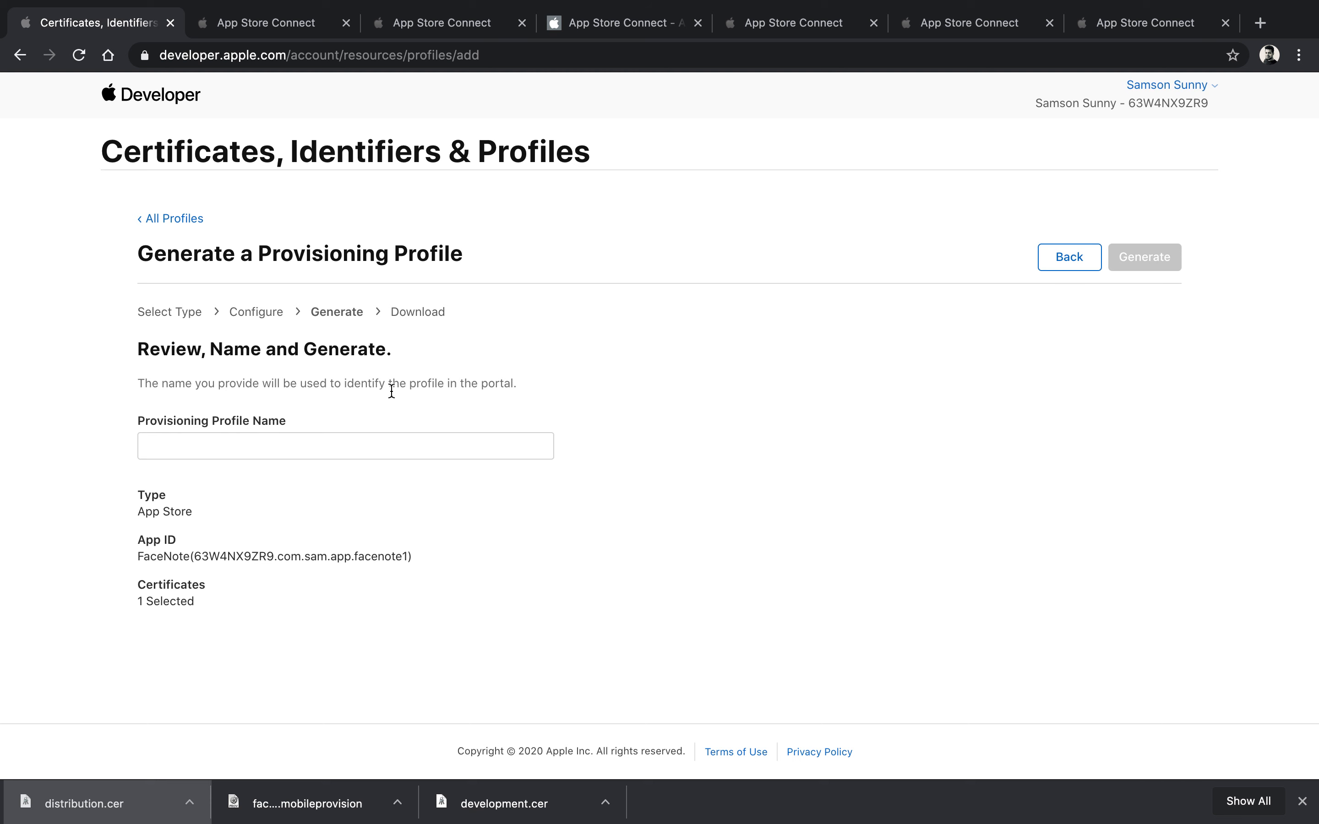
Step: Name the profile 'facenote dist profile', generate it and download its .mobileprovision file
left_click(308, 447)
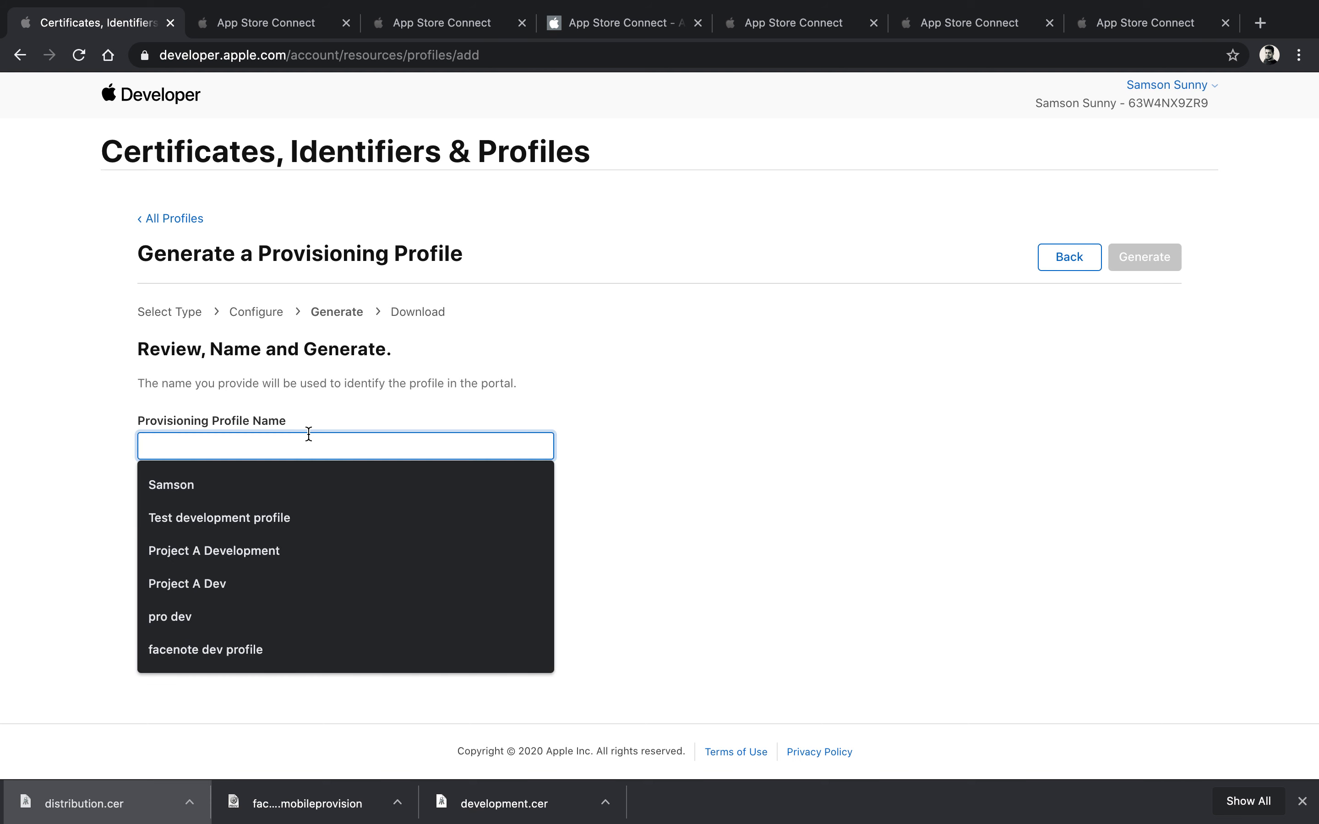
type("facenot")
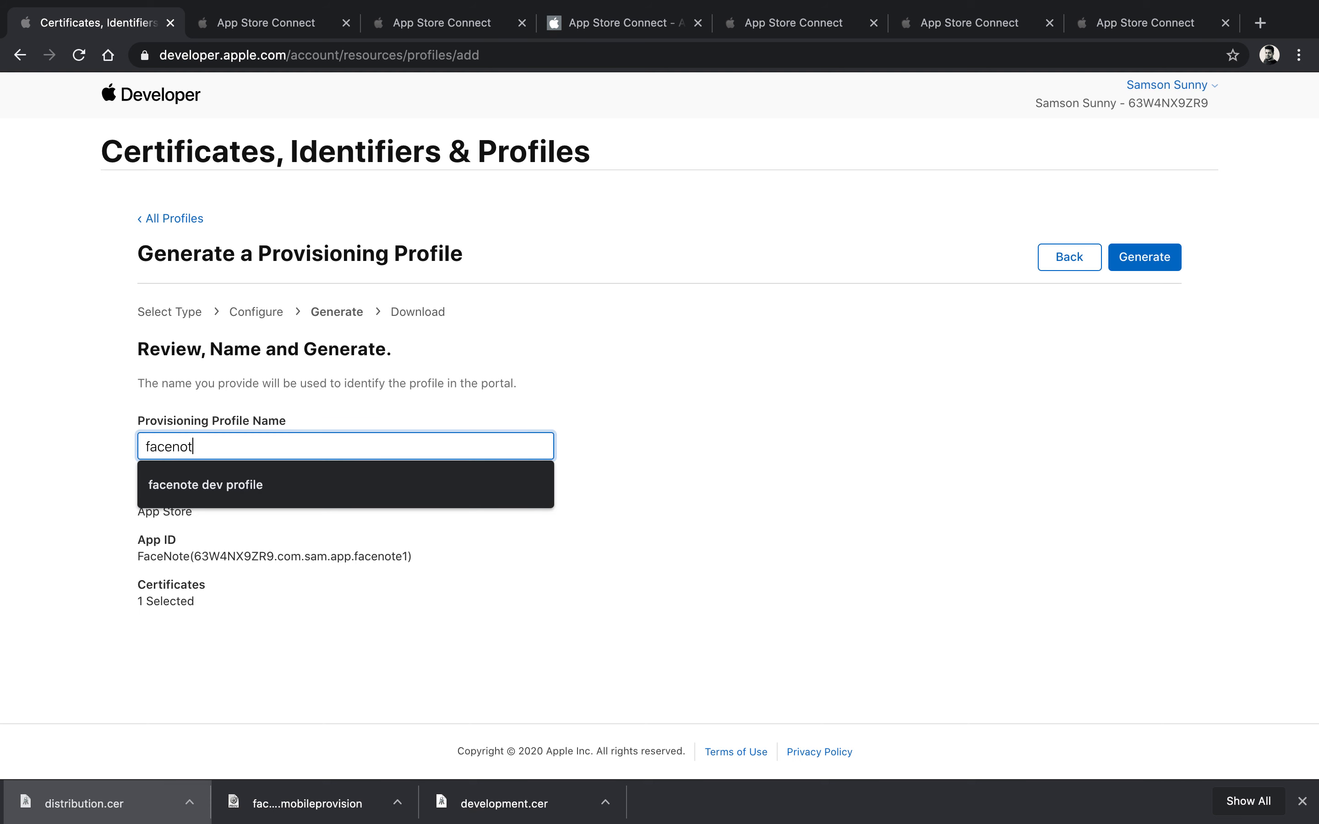
type("e dist")
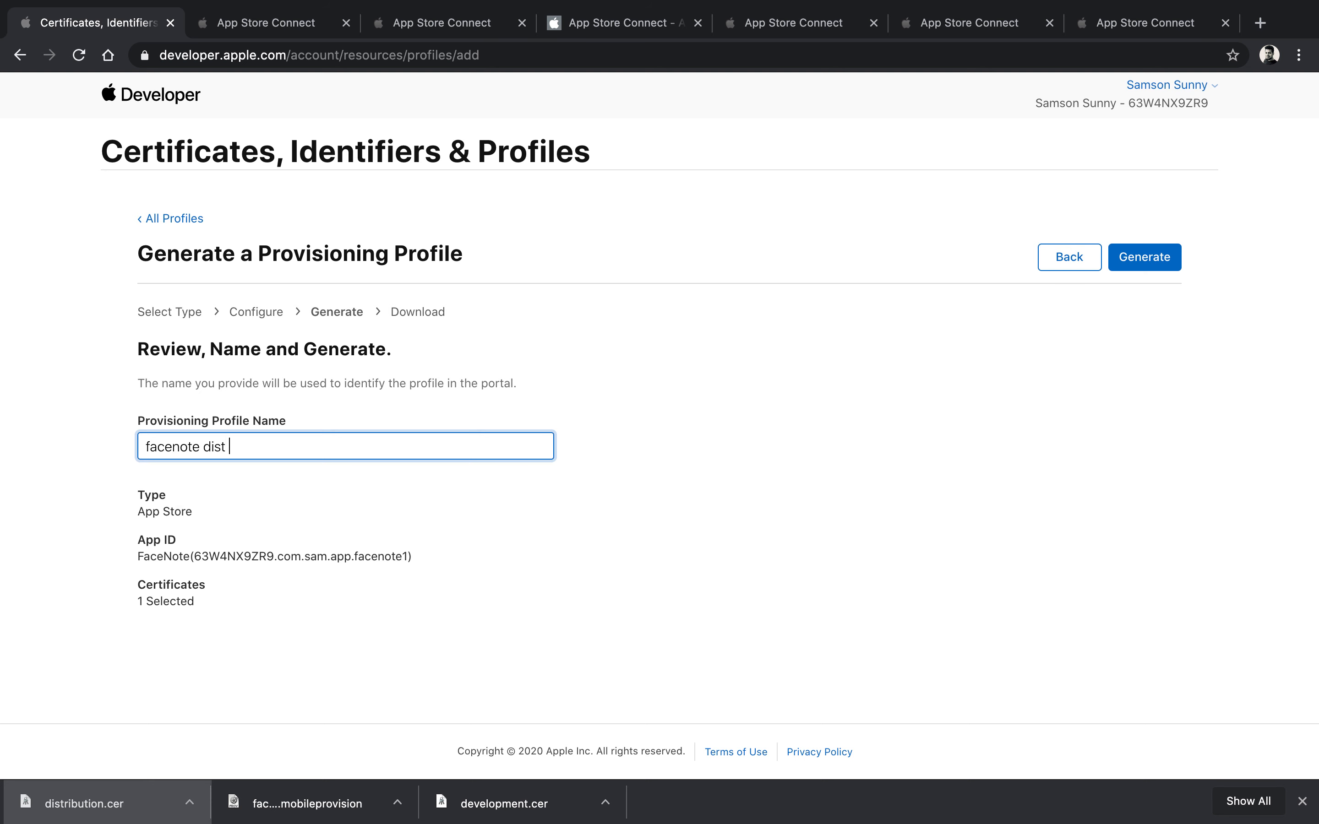
type(" profile")
left_click(1172, 257)
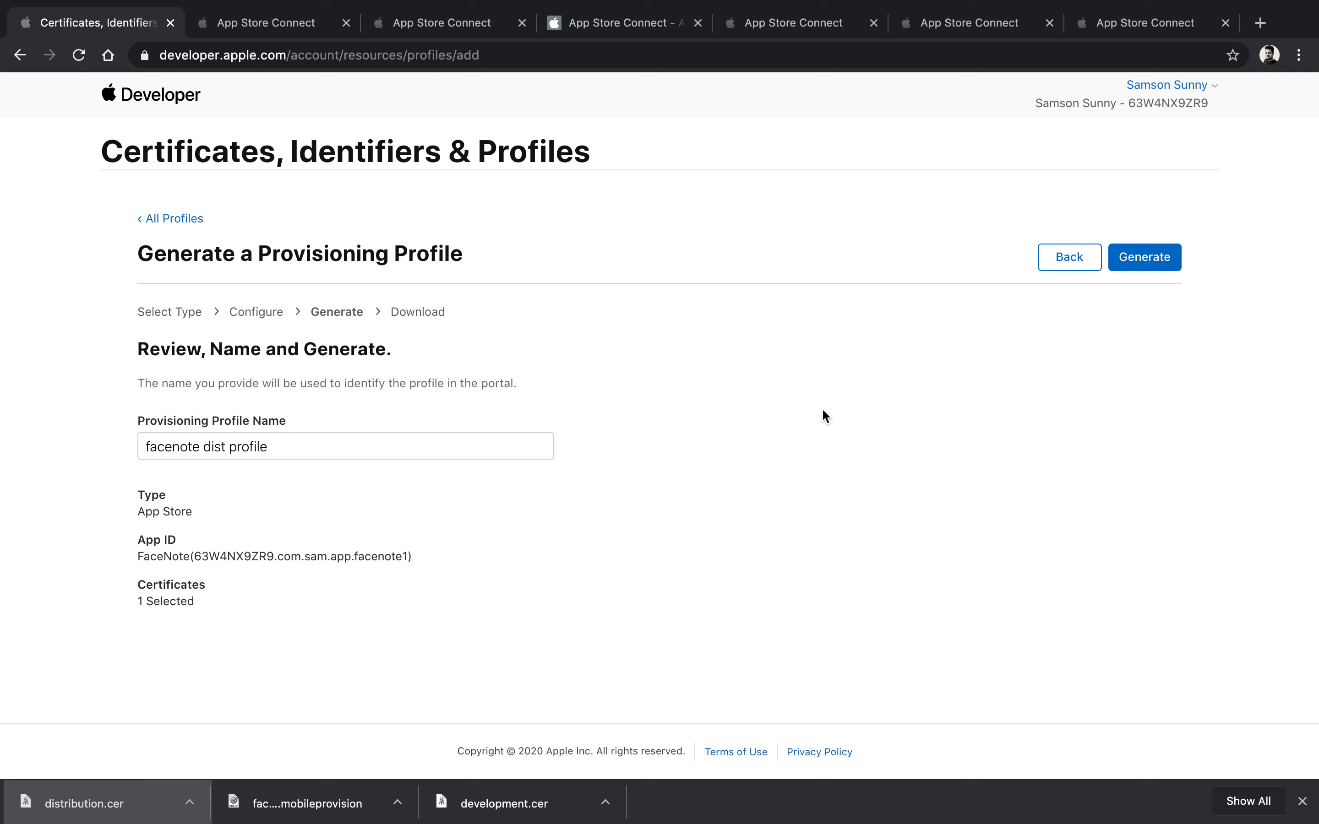
left_click(1137, 262)
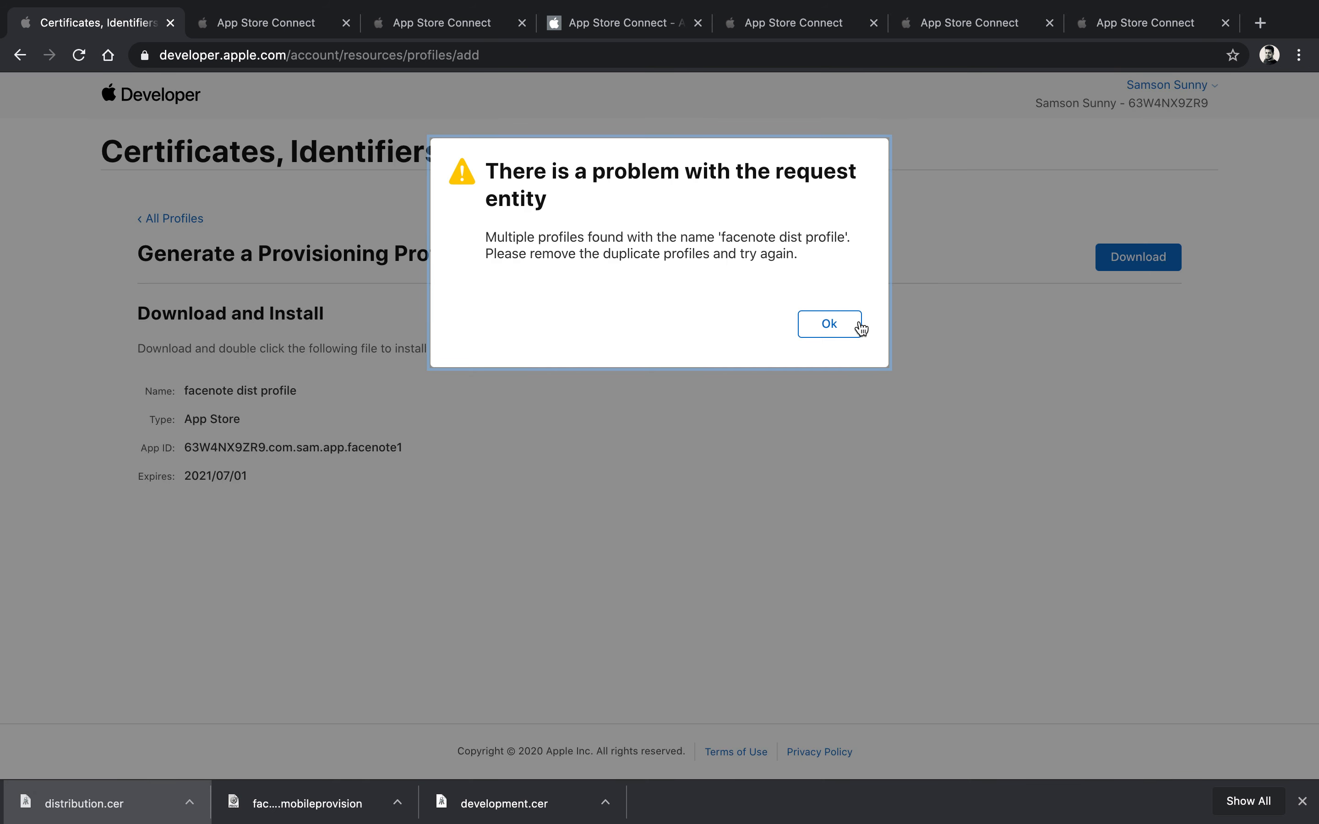
left_click(829, 324)
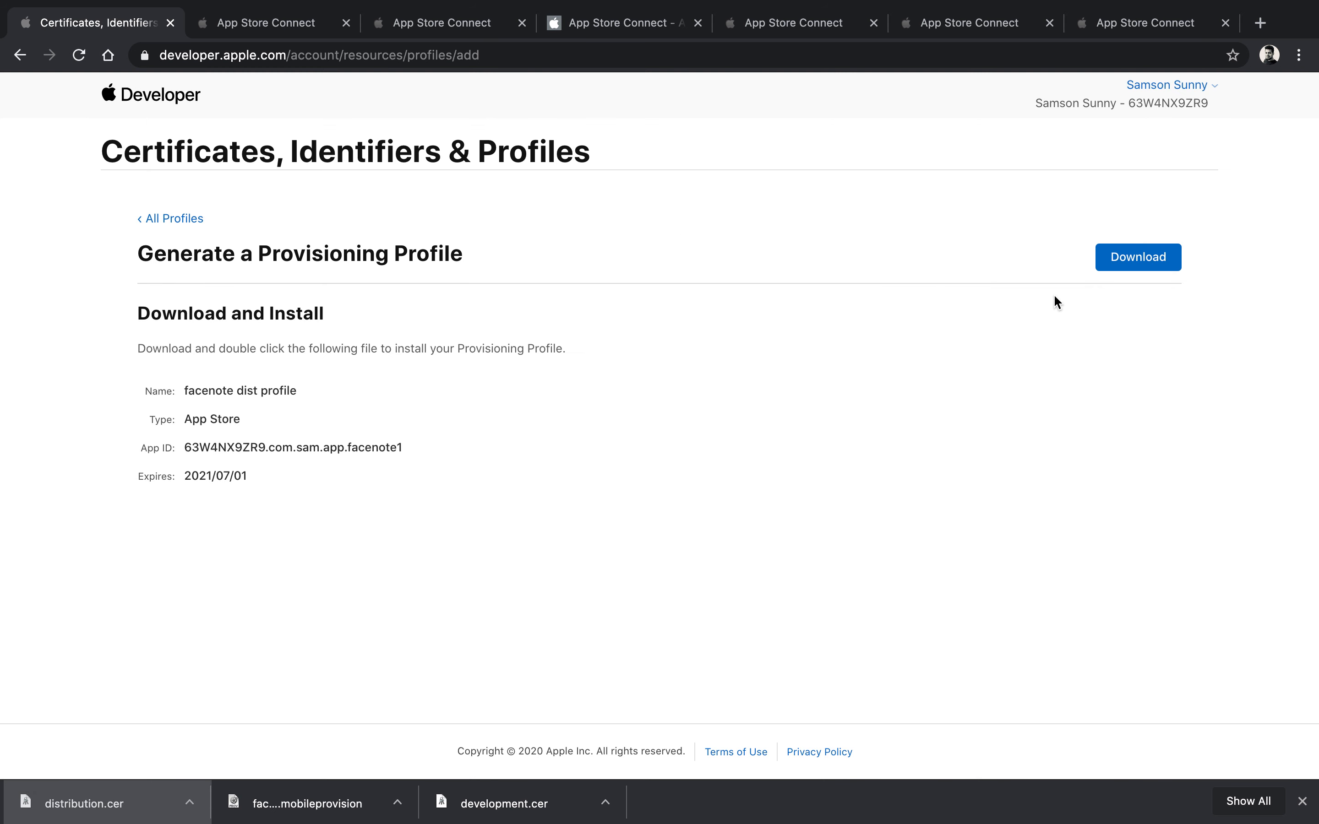
left_click(1158, 263)
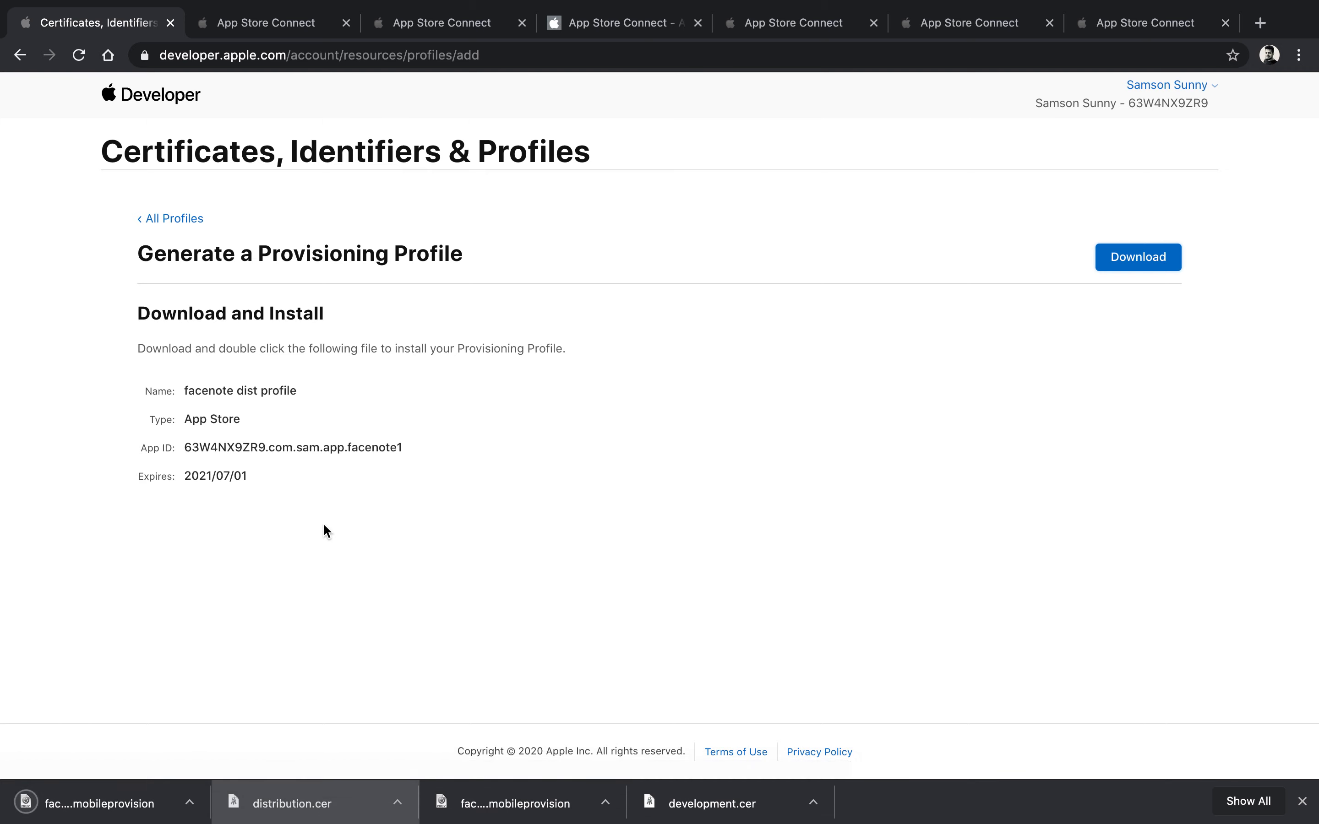
Step: Import the downloaded facenote dist profile for FaceNote.app and check the Apple Distribution certificate
key("ctrl+Left")
left_click(950, 446)
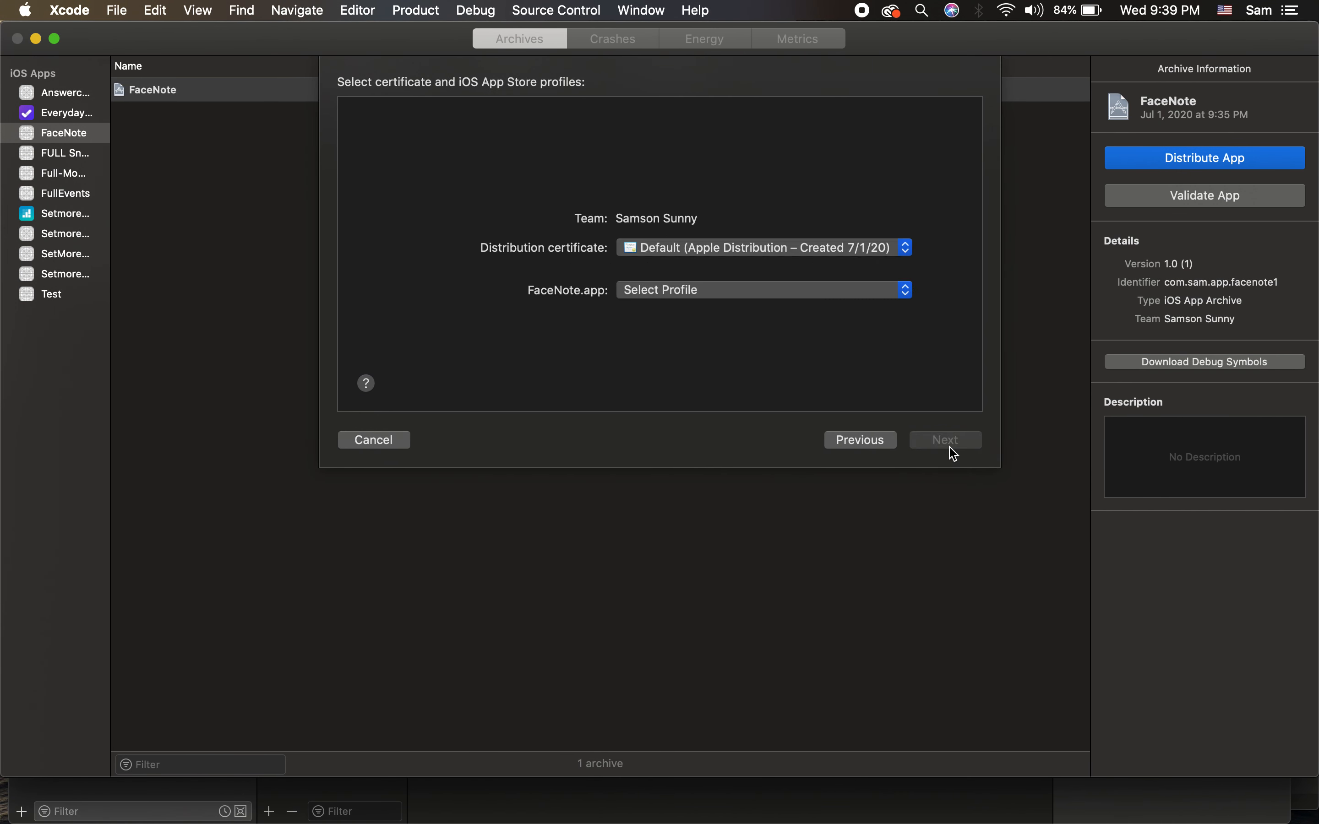
left_click(772, 292)
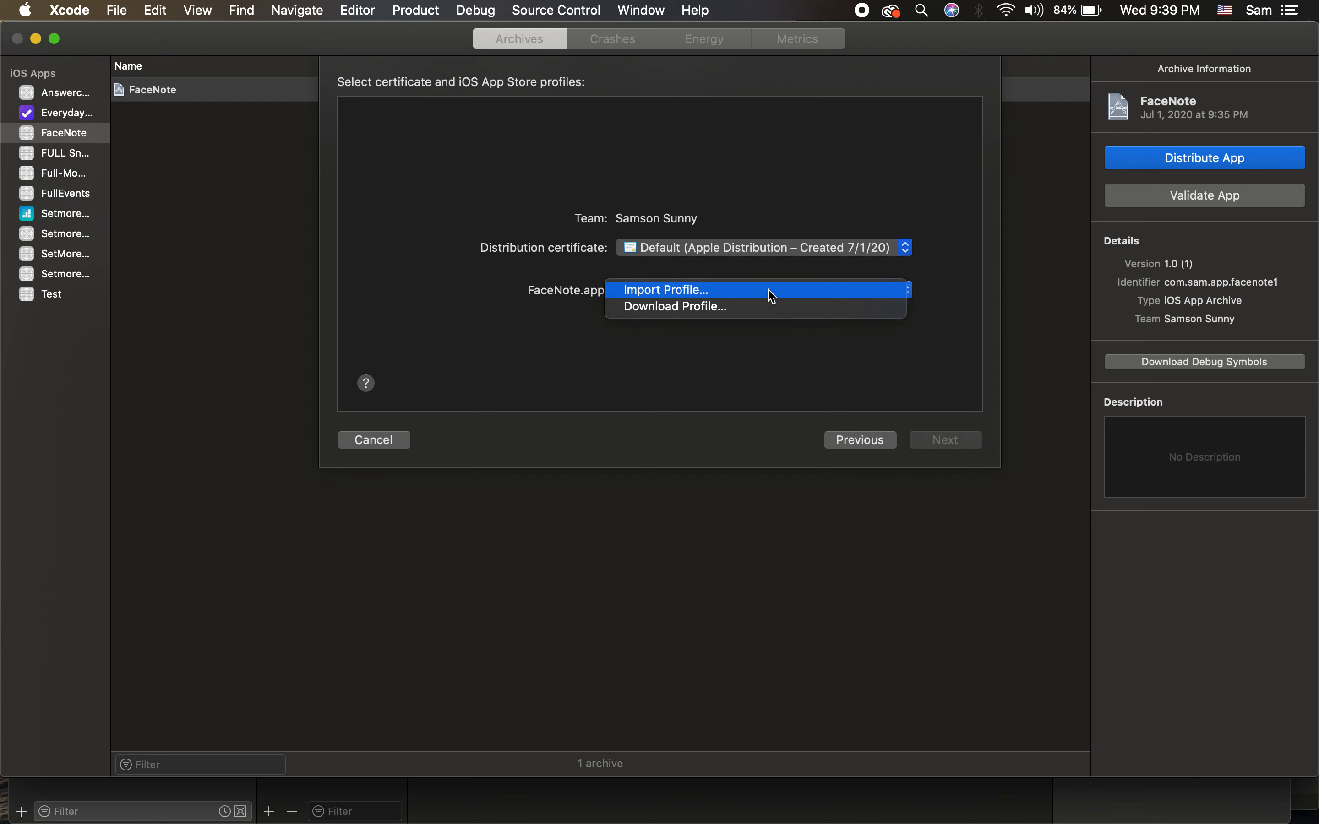
left_click(770, 291)
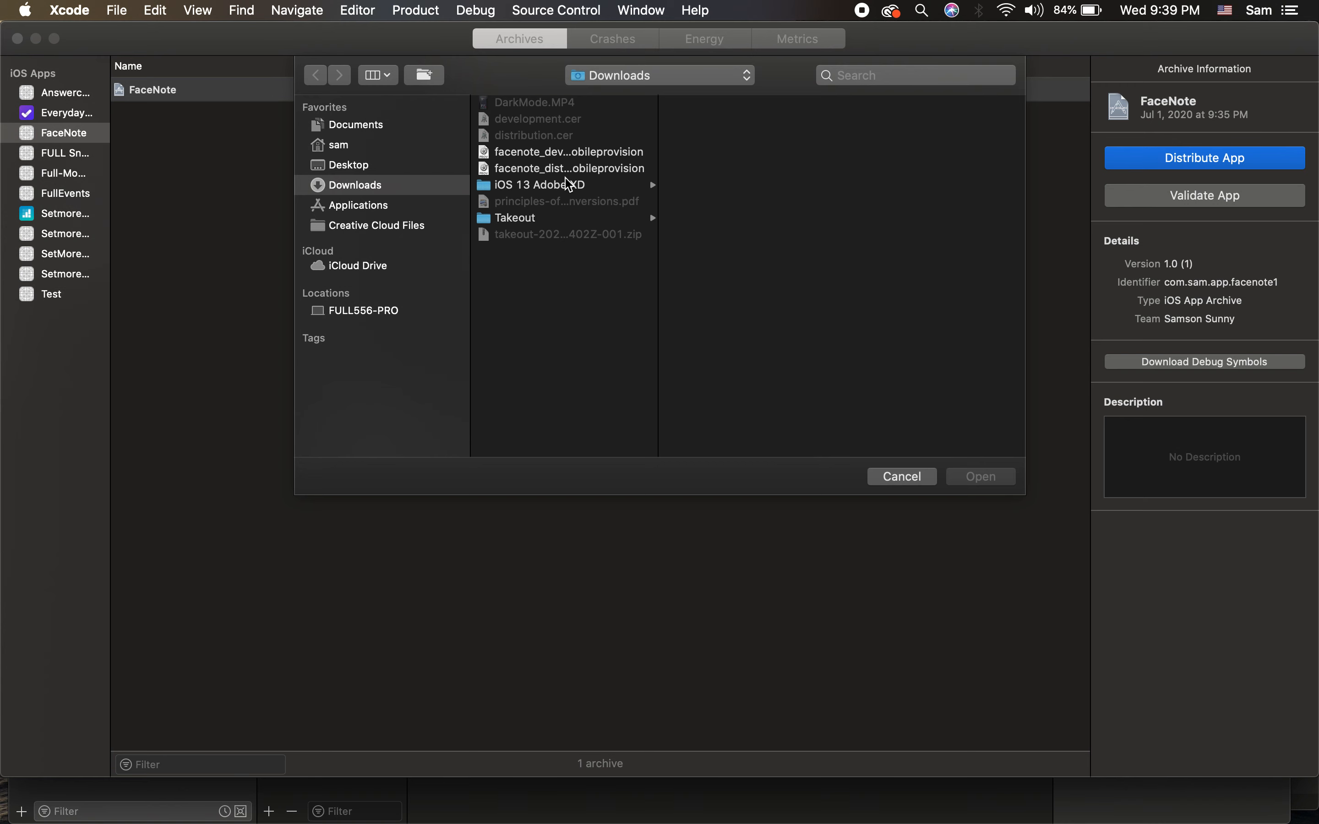
double_click(587, 163)
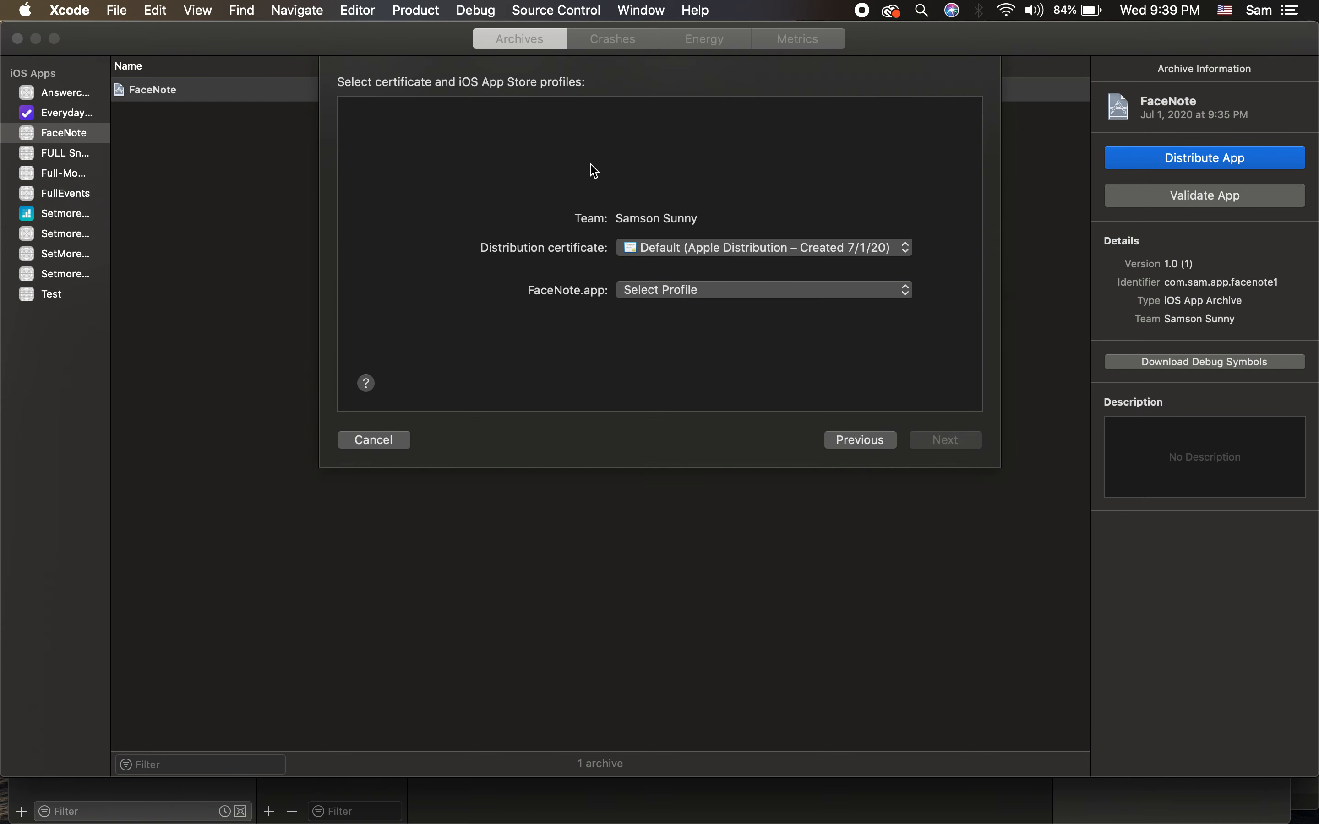
left_click(751, 257)
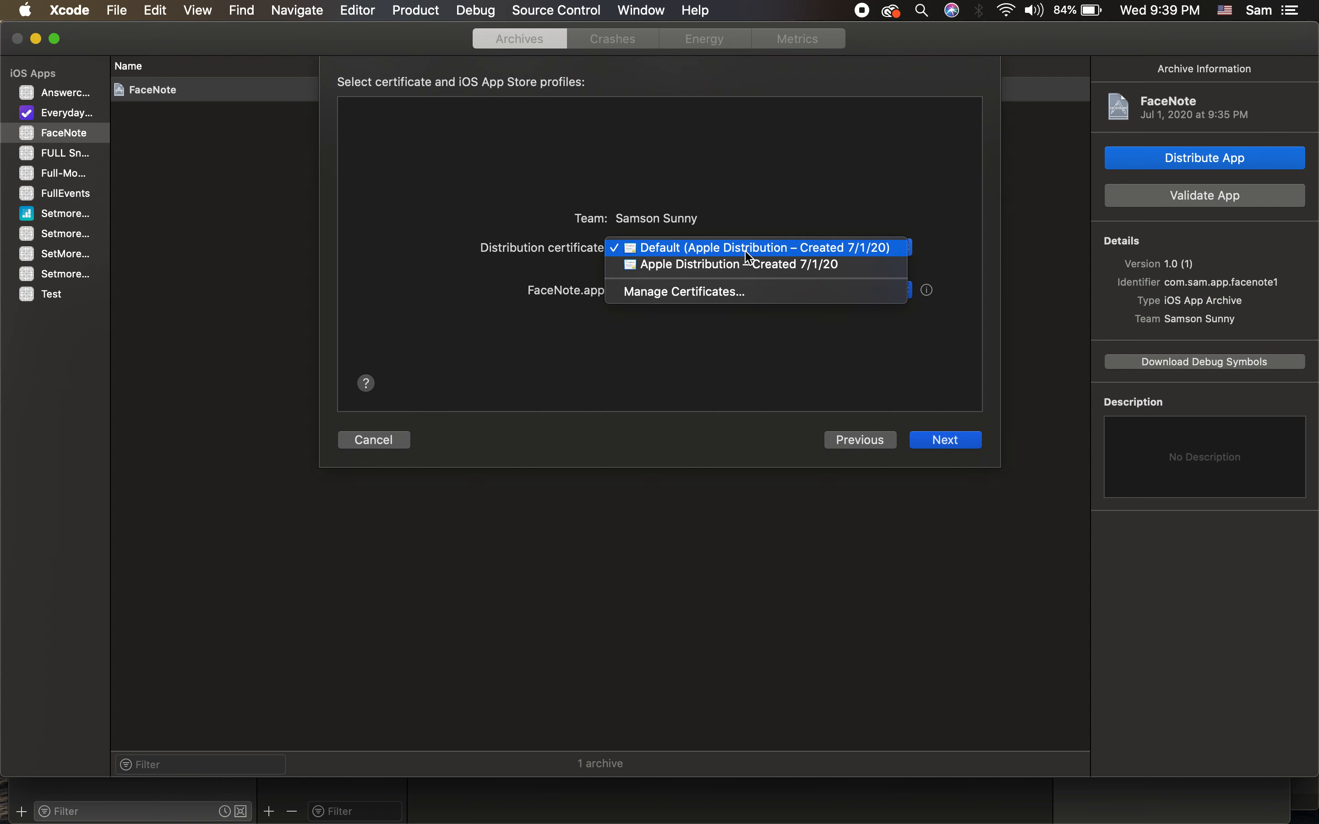
left_click(748, 294)
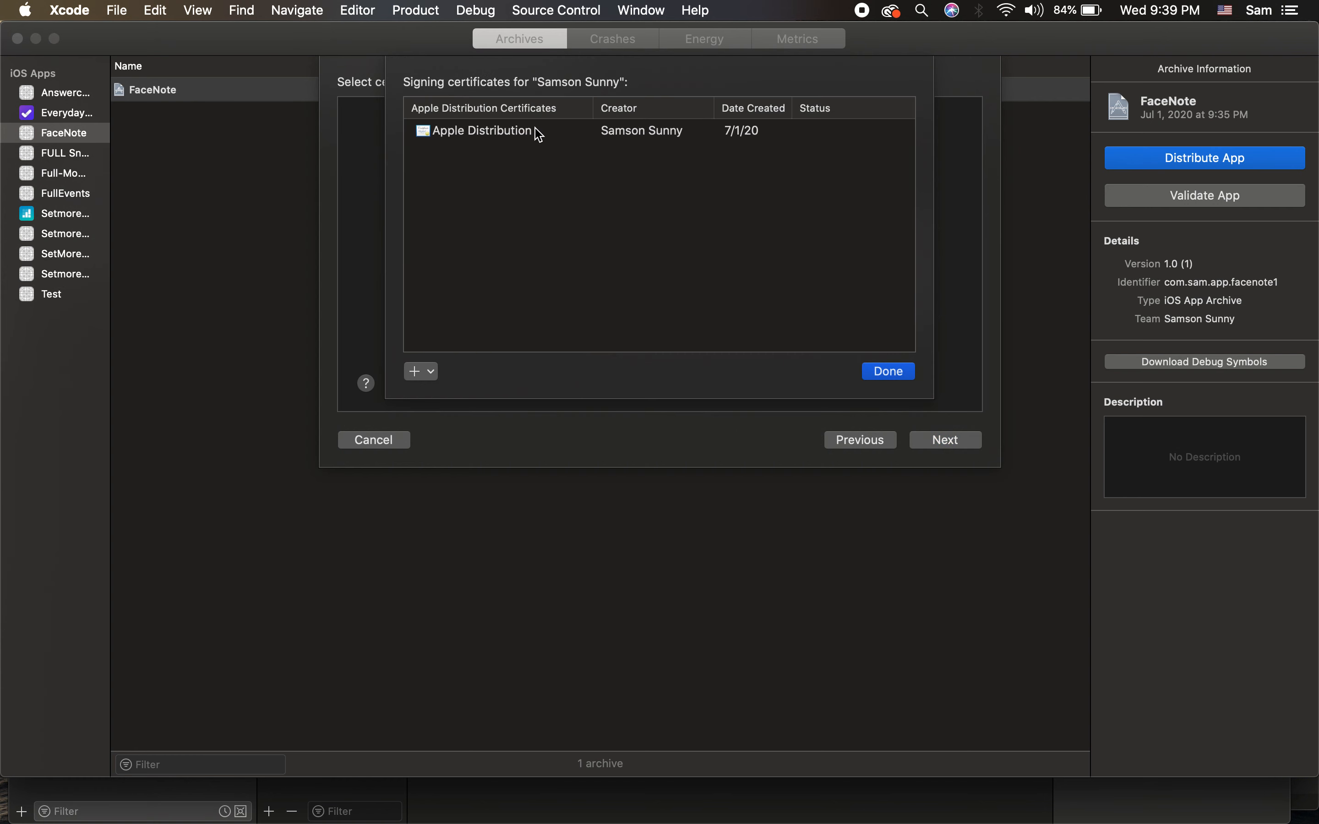
left_click(911, 375)
Step: Enter the keychain password, always allow codesign, and upload the build, dismissing the failure error
left_click(954, 441)
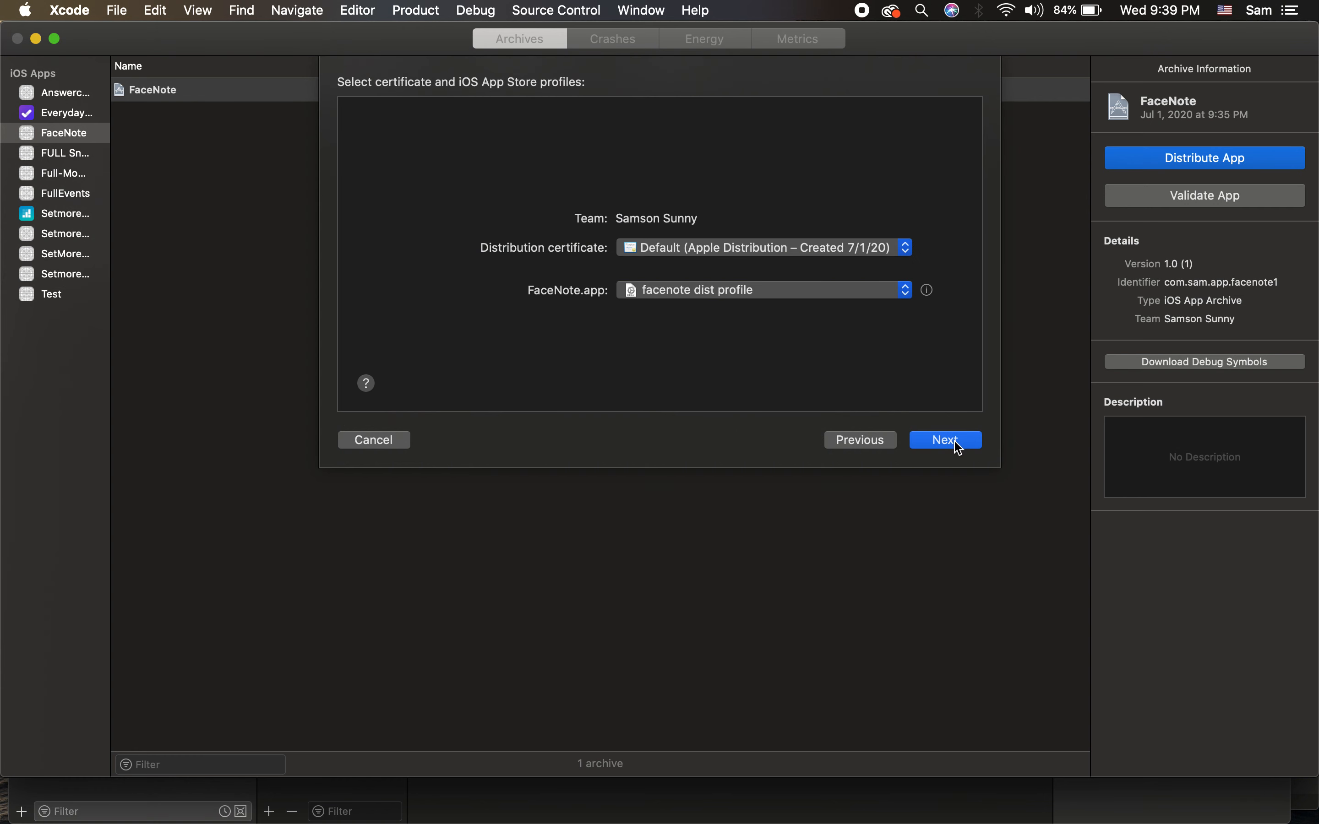
type("•")
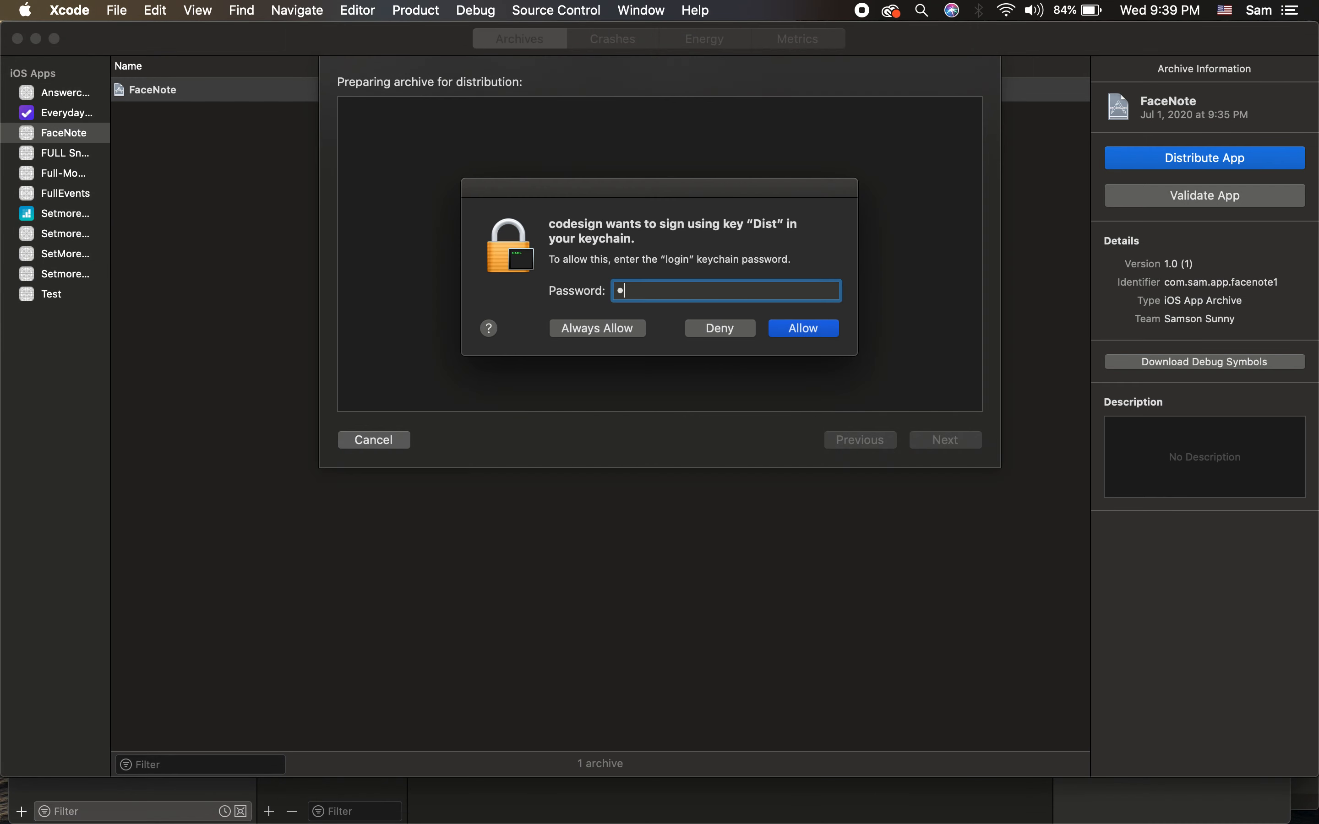
left_click(628, 331)
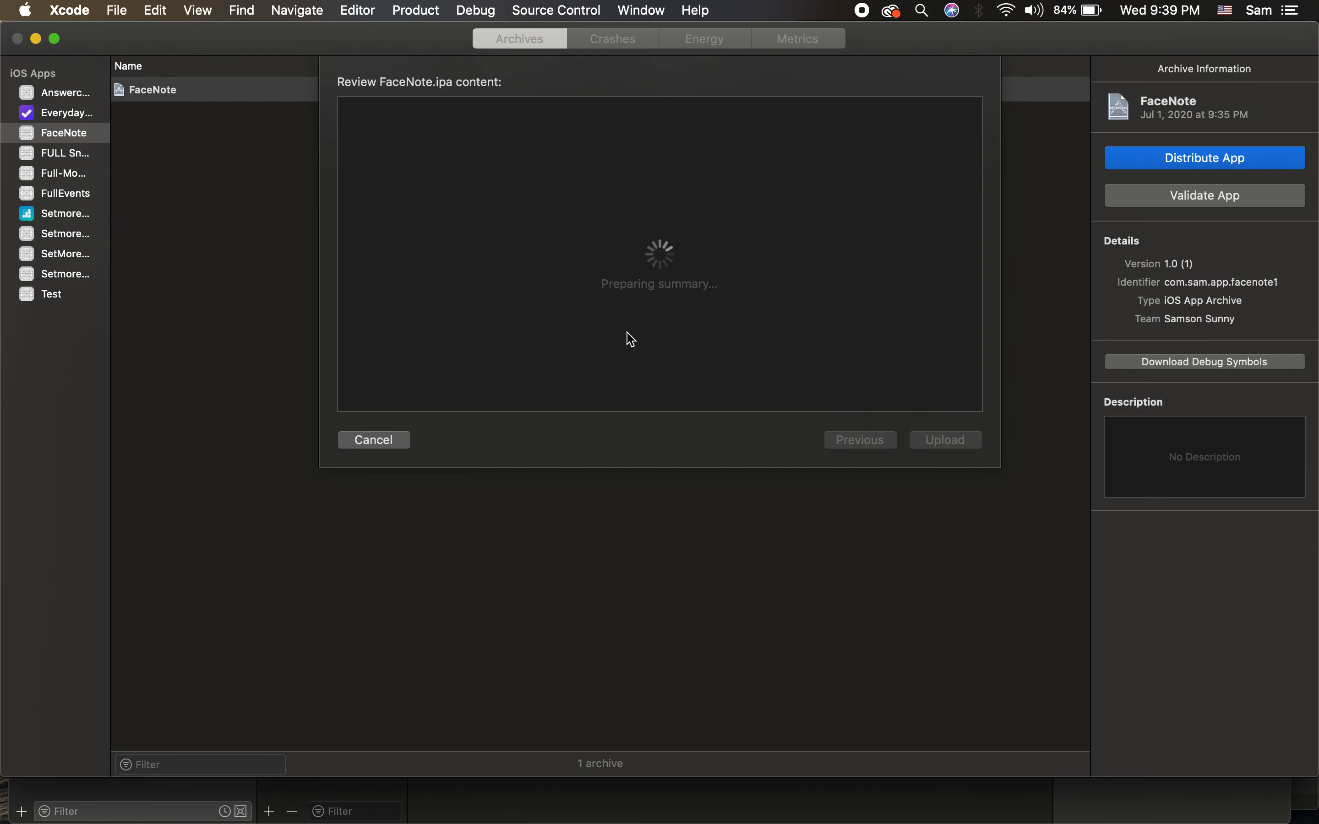
scroll(771, 250, "down", 3)
scroll(771, 250, "up", 3)
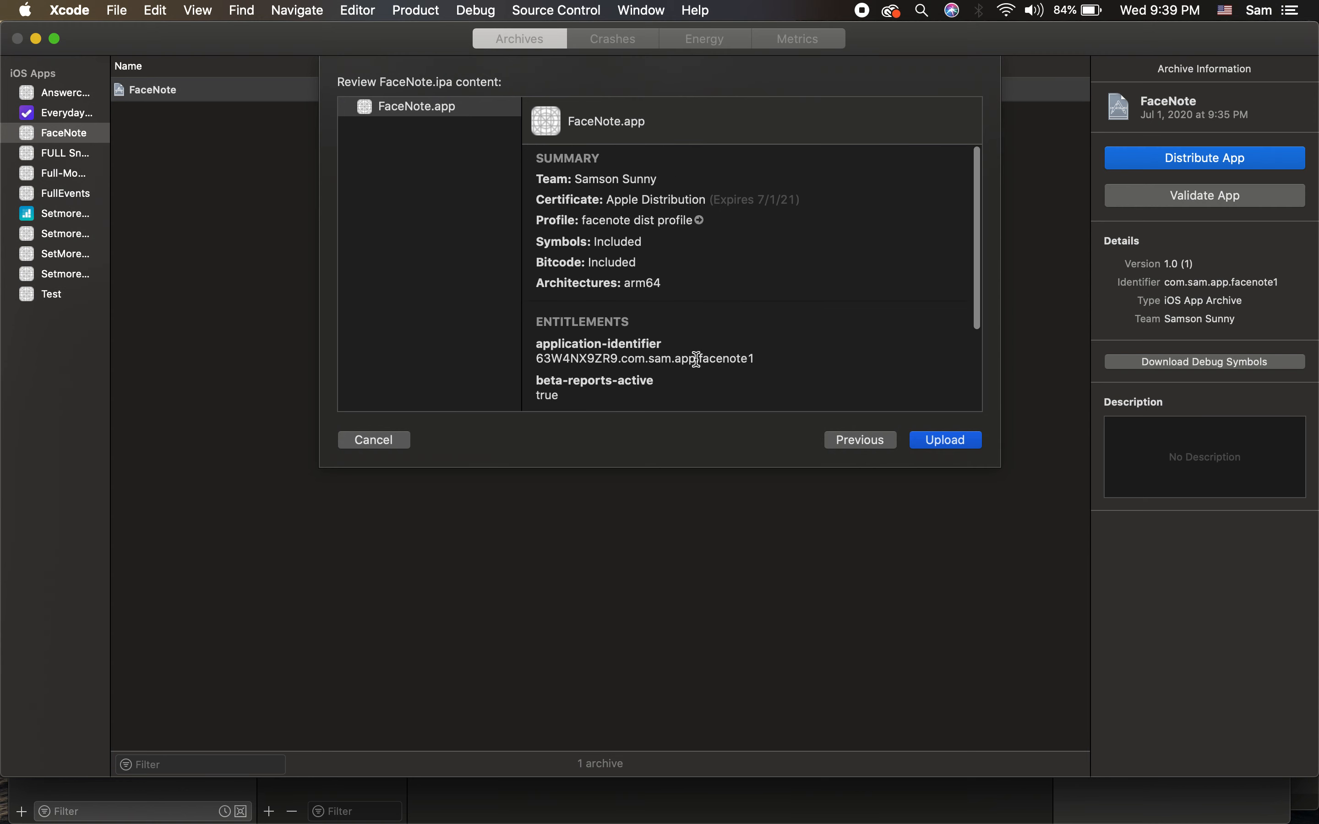
scroll(695, 356, "down", 4)
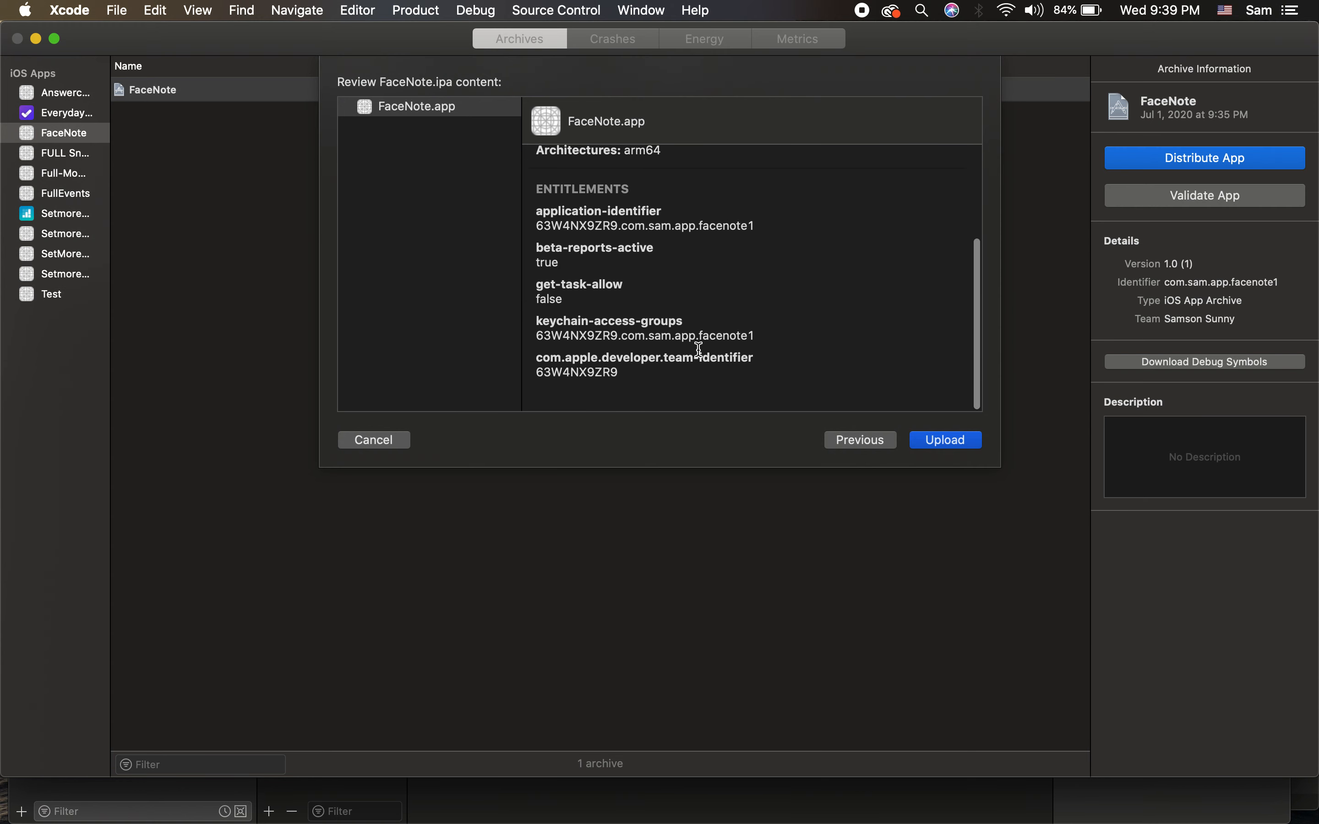
left_click(946, 446)
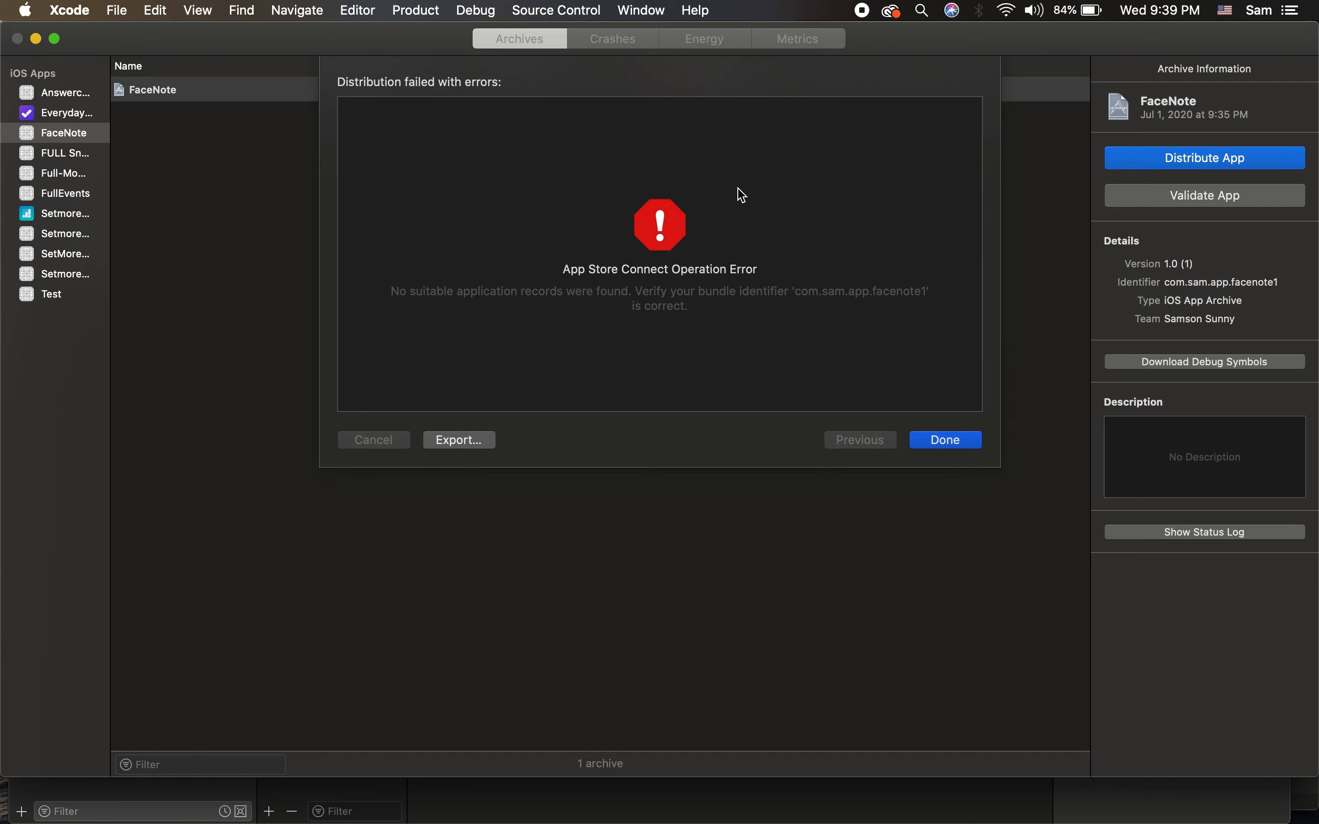
left_click(935, 446)
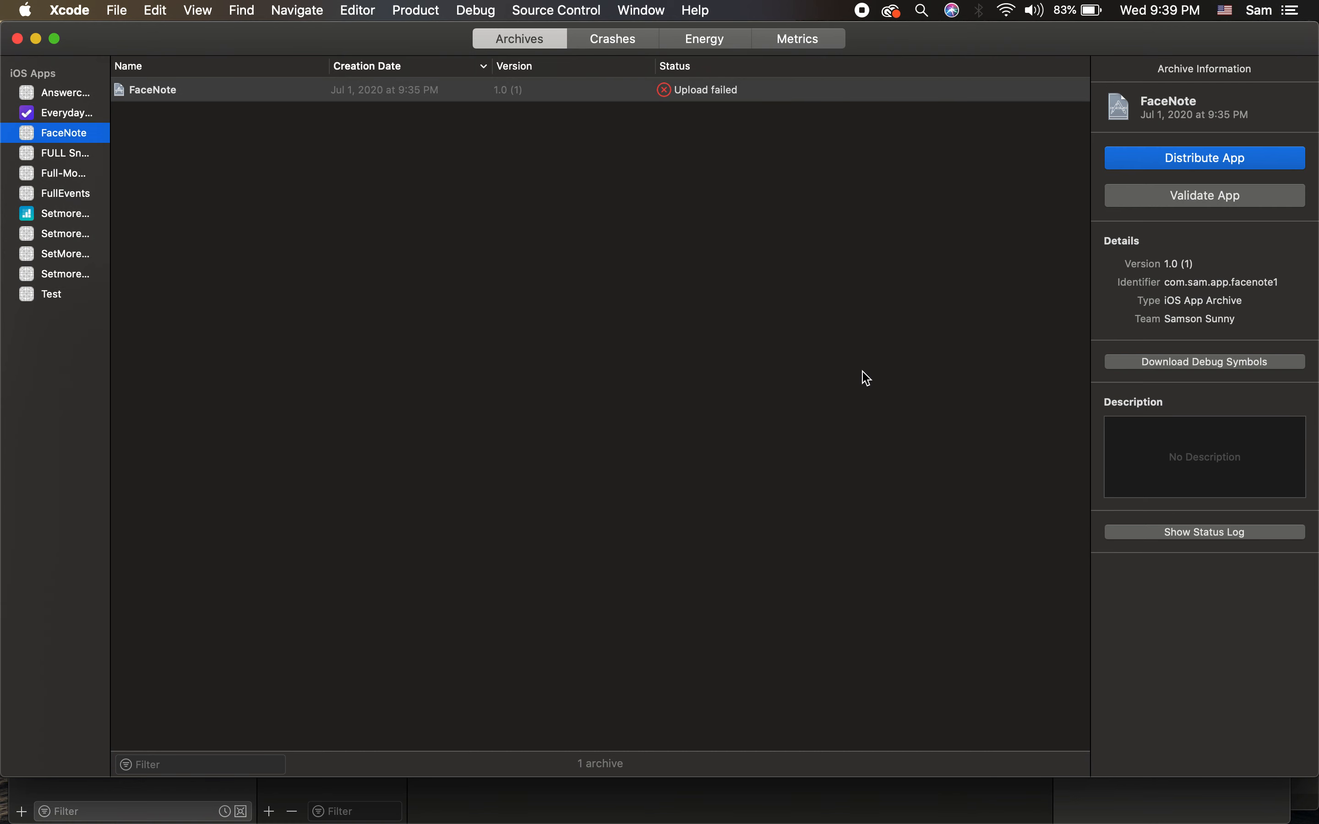
mouse_move(425, 101)
key("ctrl+Right")
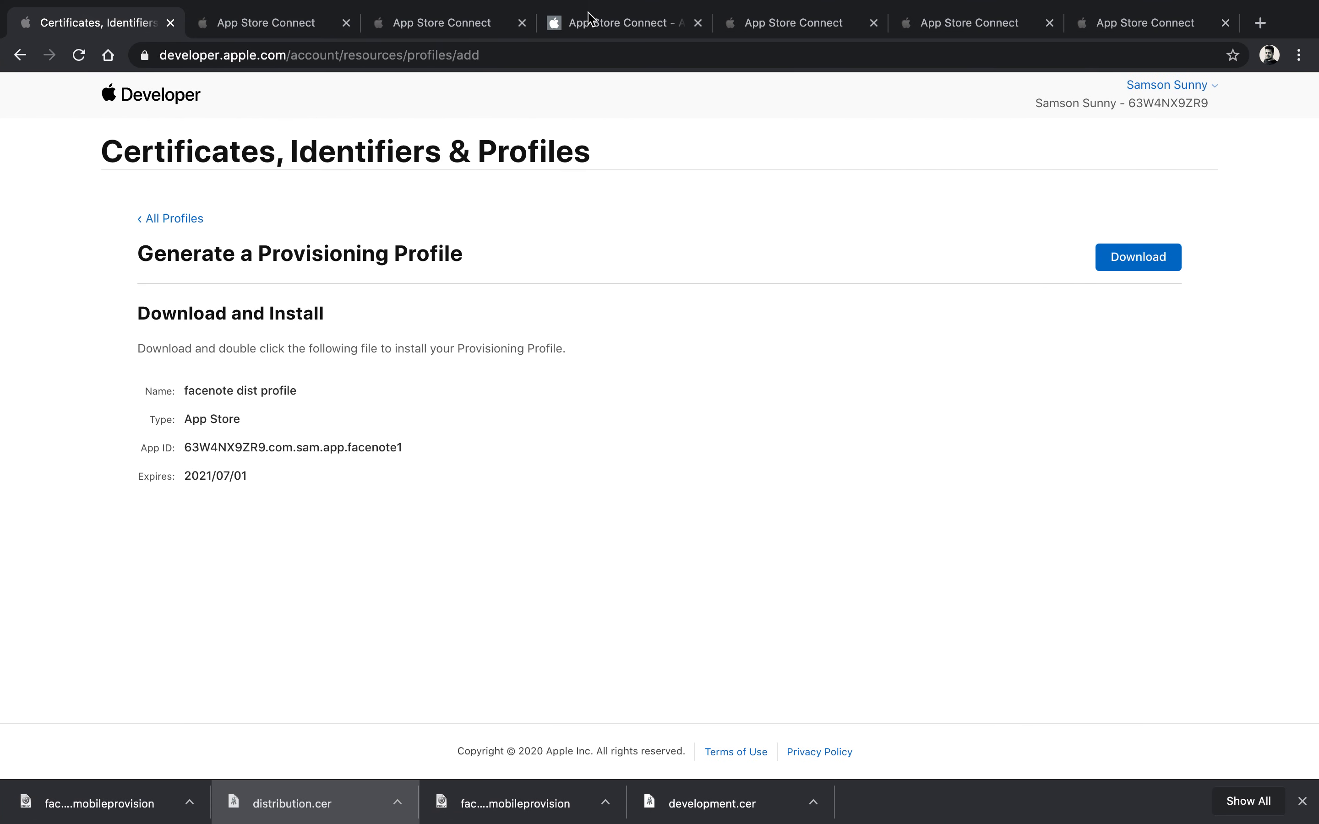
Step: Open App Store Connect's TestFlight builds, then check FaceNote's Version 1.0 in Xcode's General settings
left_click(452, 22)
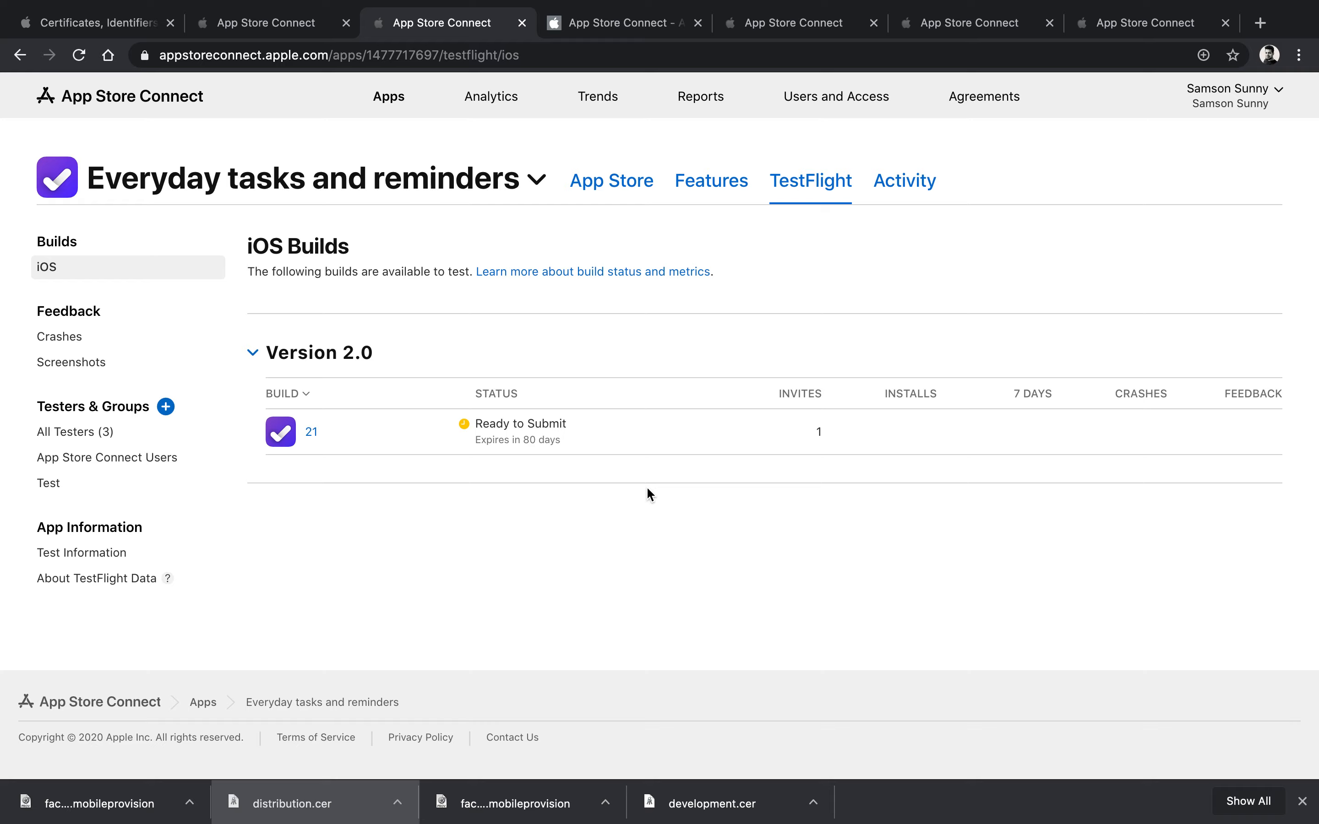
key("ctrl+Up")
left_click(386, 371)
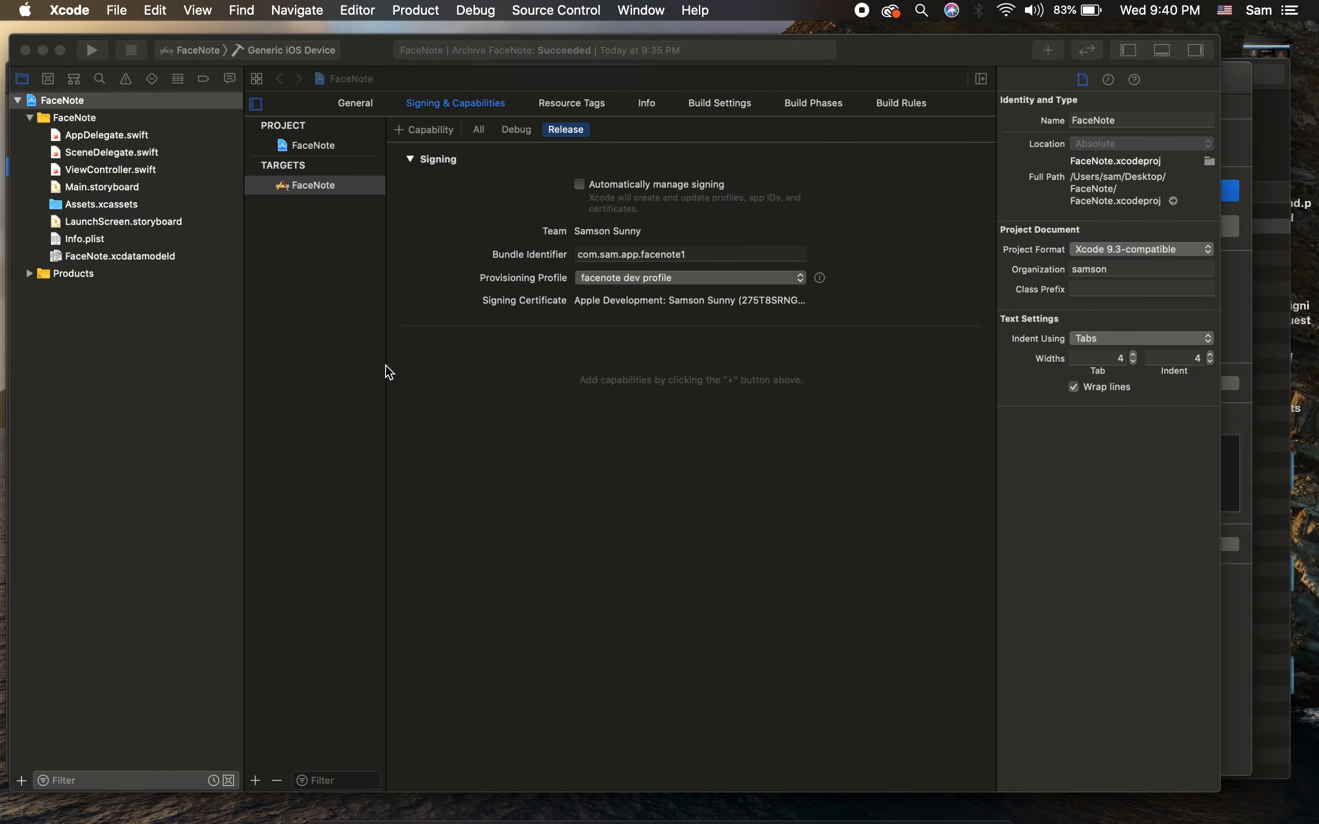
left_click(373, 96)
left_click(645, 218)
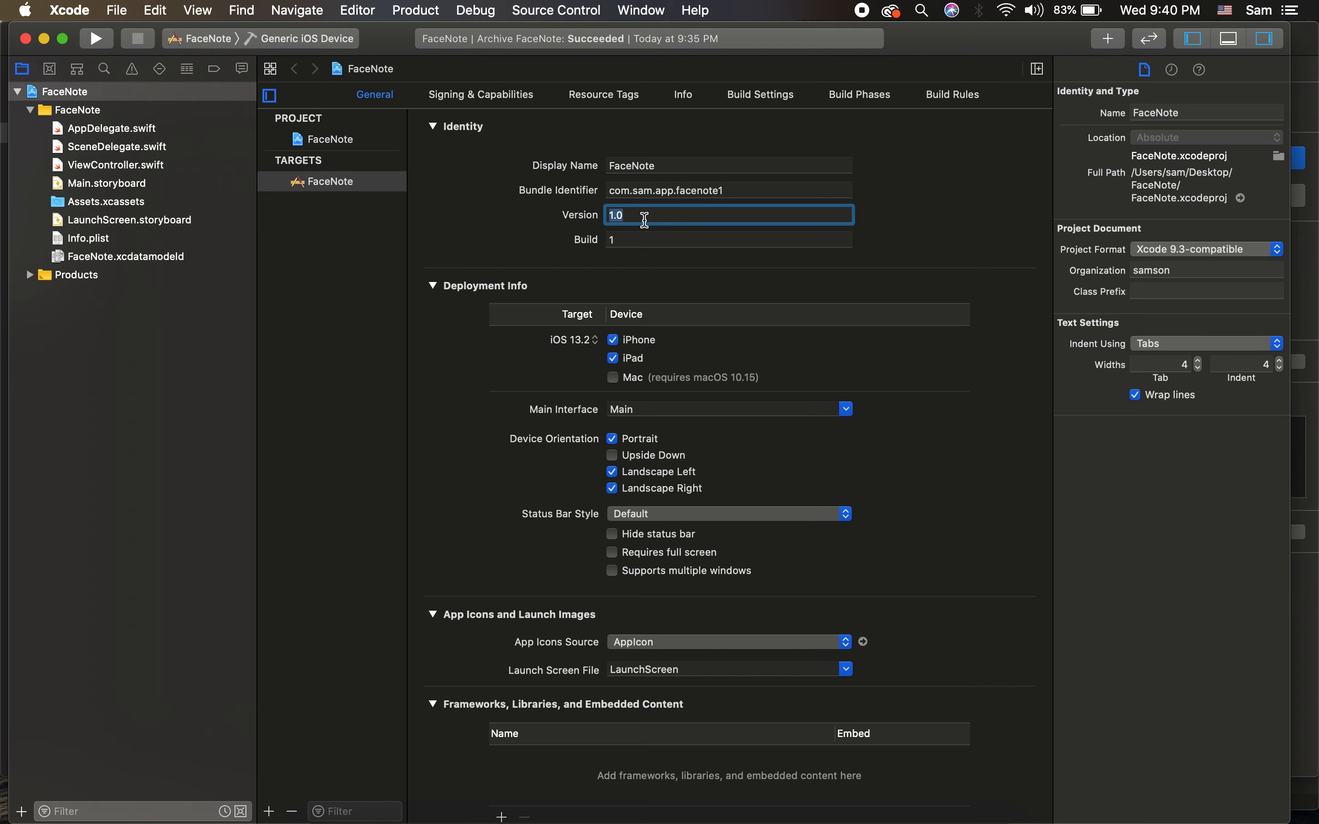
key("ctrl+Right")
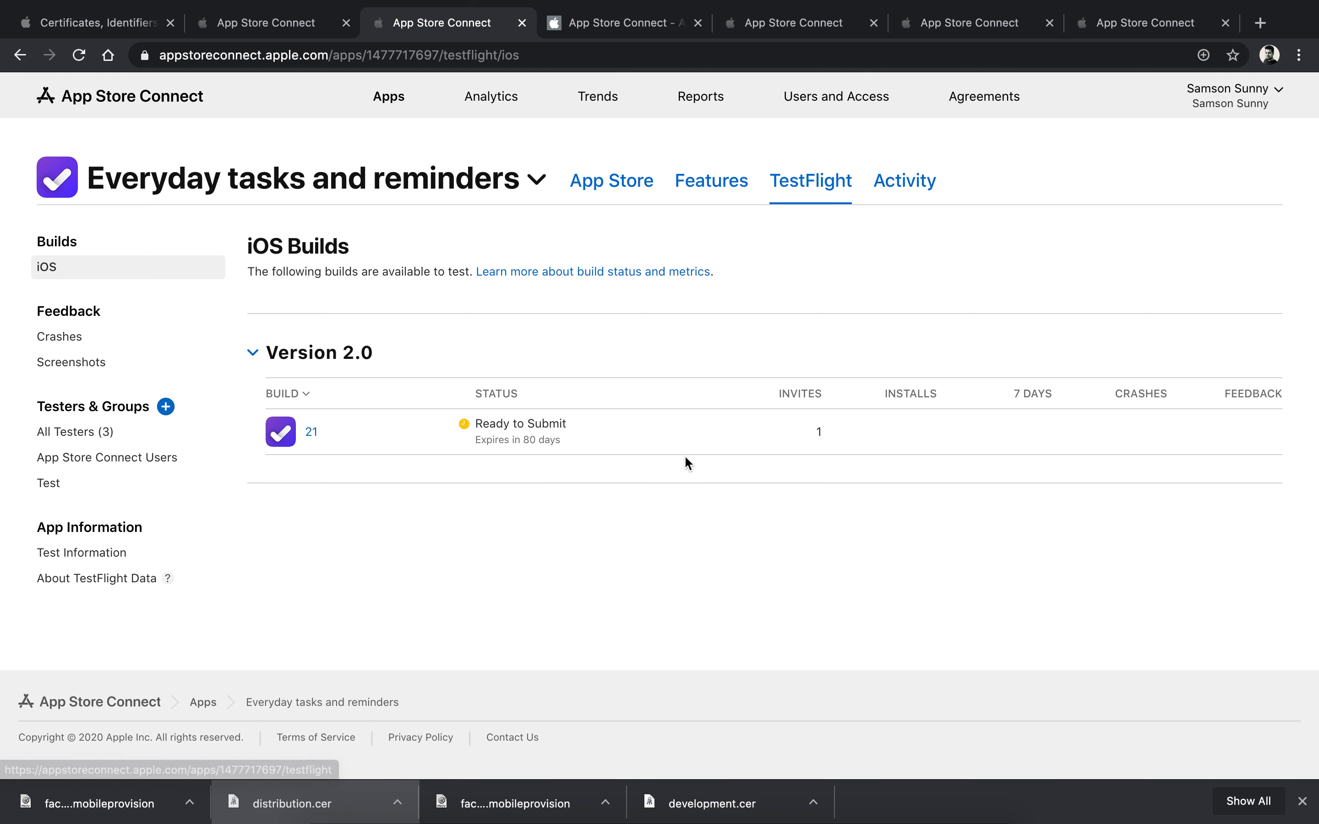
Step: Open the iOS App 2.0 version page and review its What's New note
left_click(625, 192)
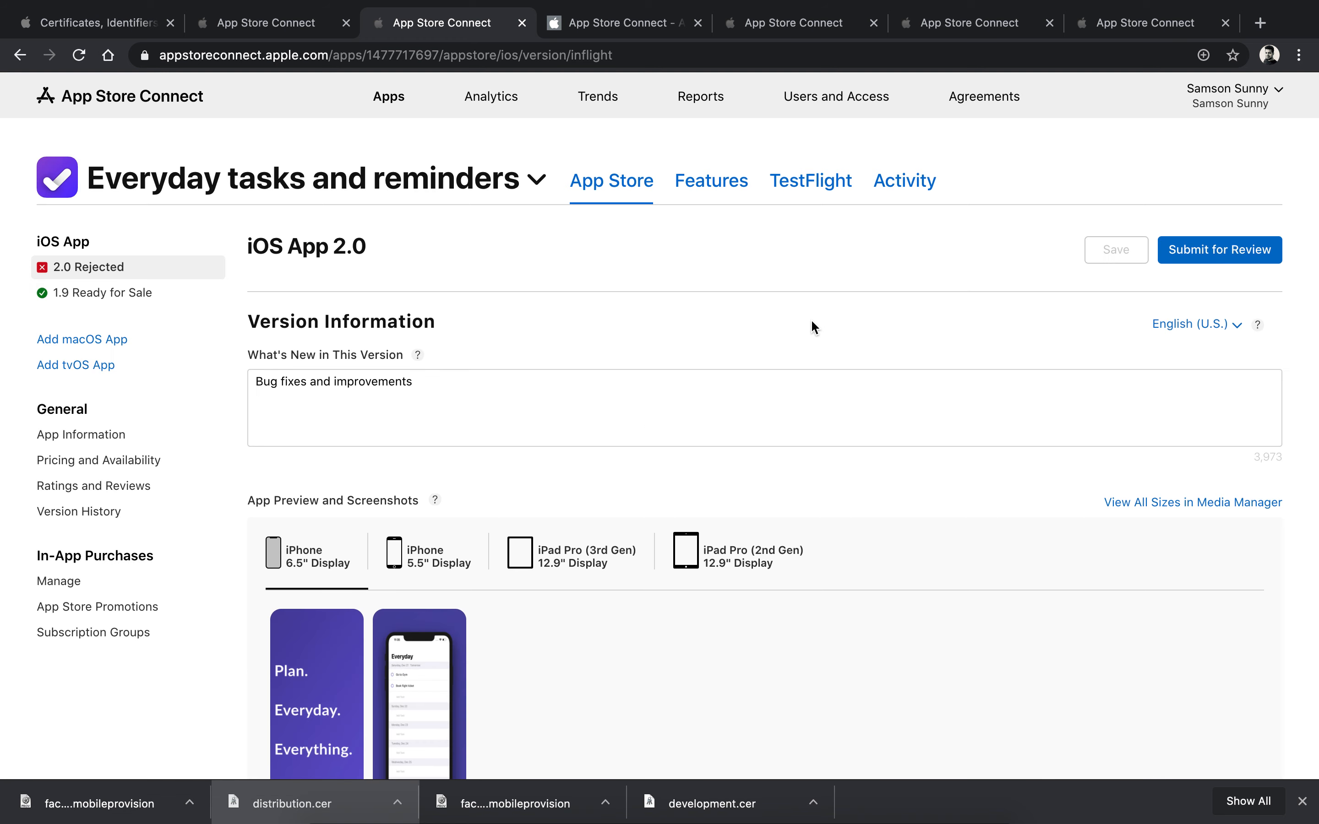
scroll(401, 406, "down", 3)
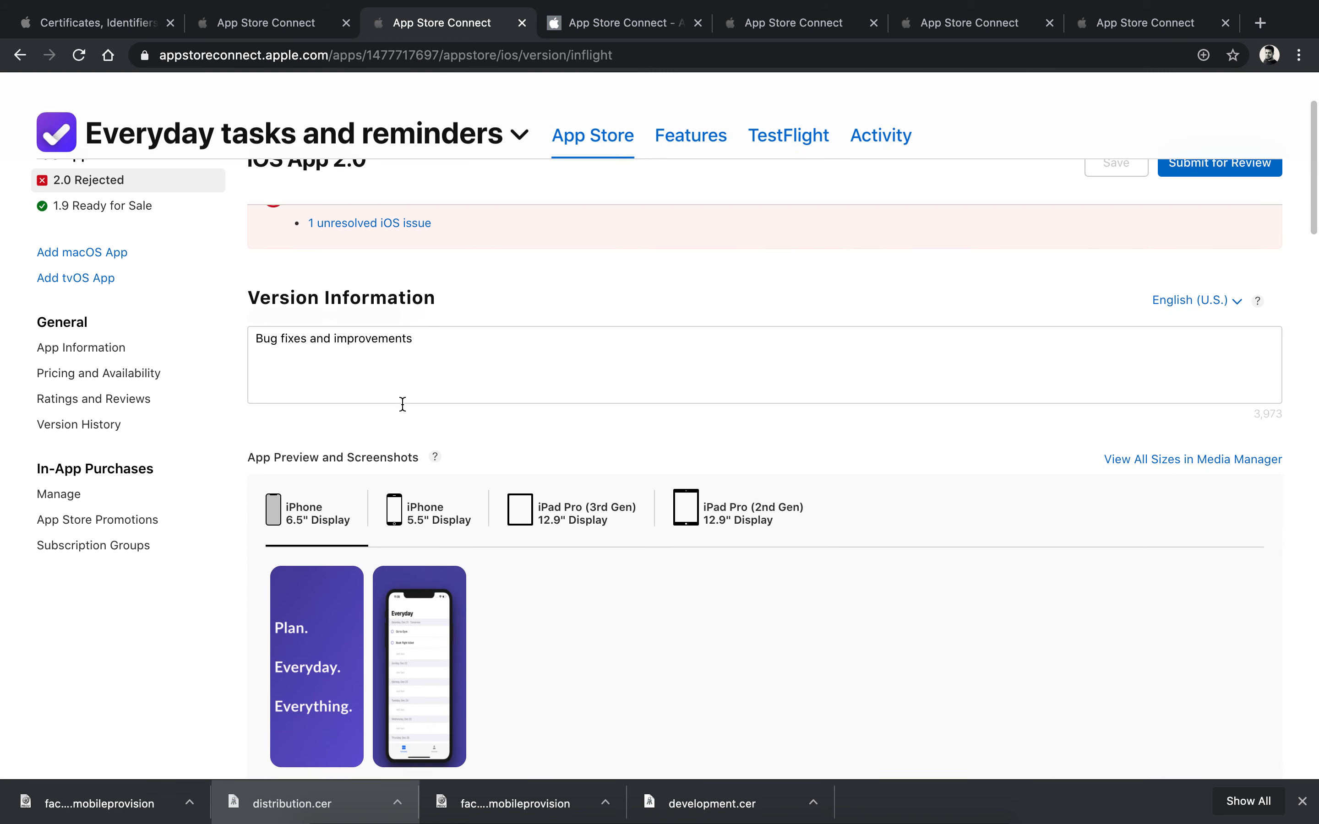
left_click(365, 354)
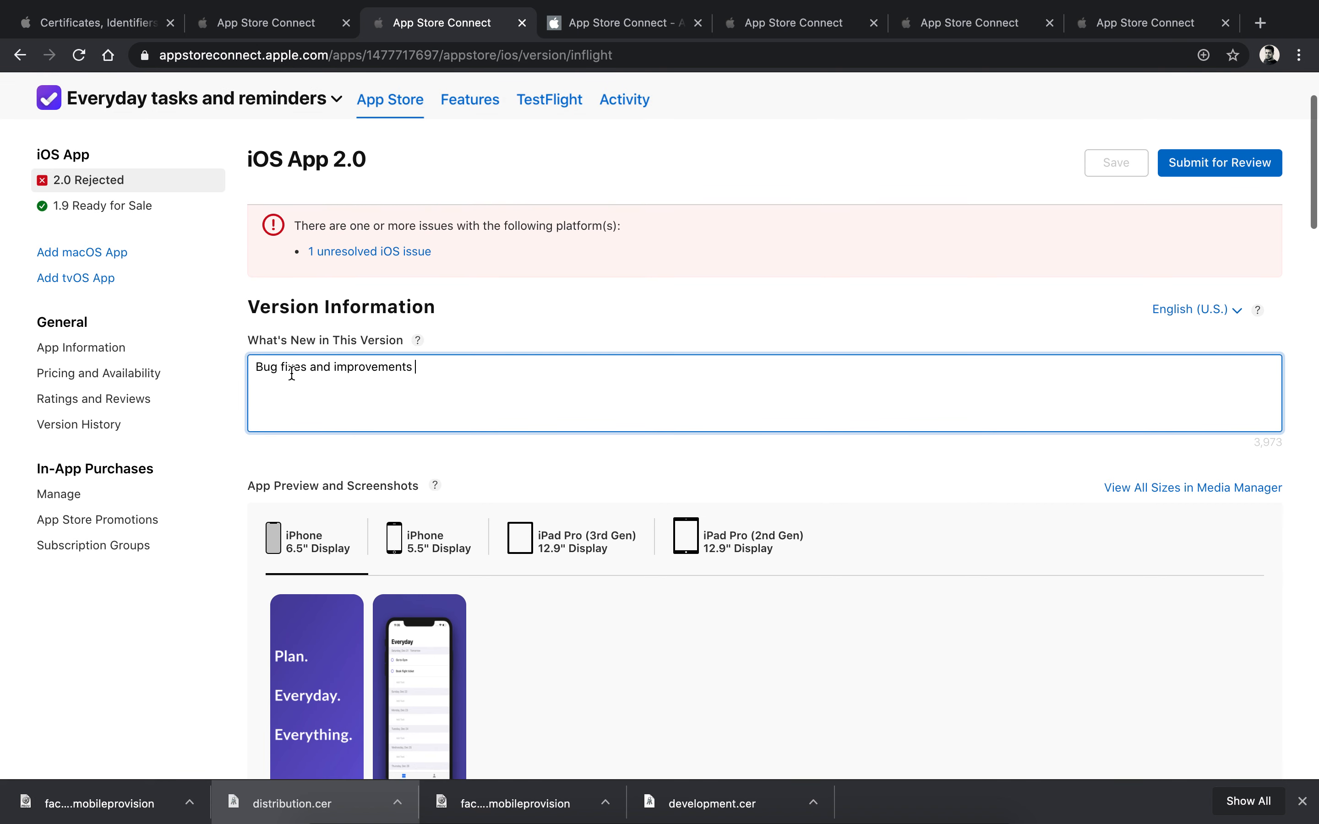
triple_click(267, 371)
left_click(491, 399)
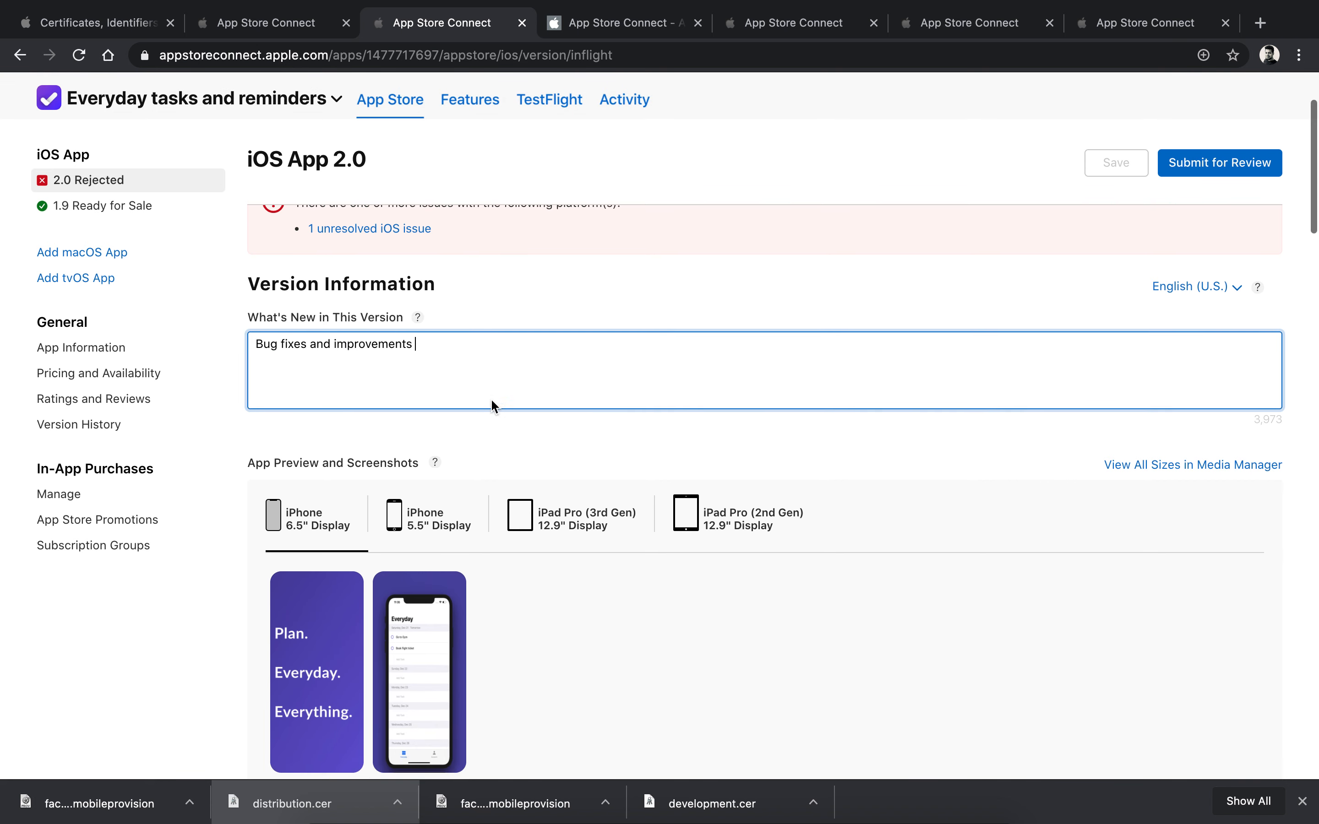
scroll(490, 327, "down", 1)
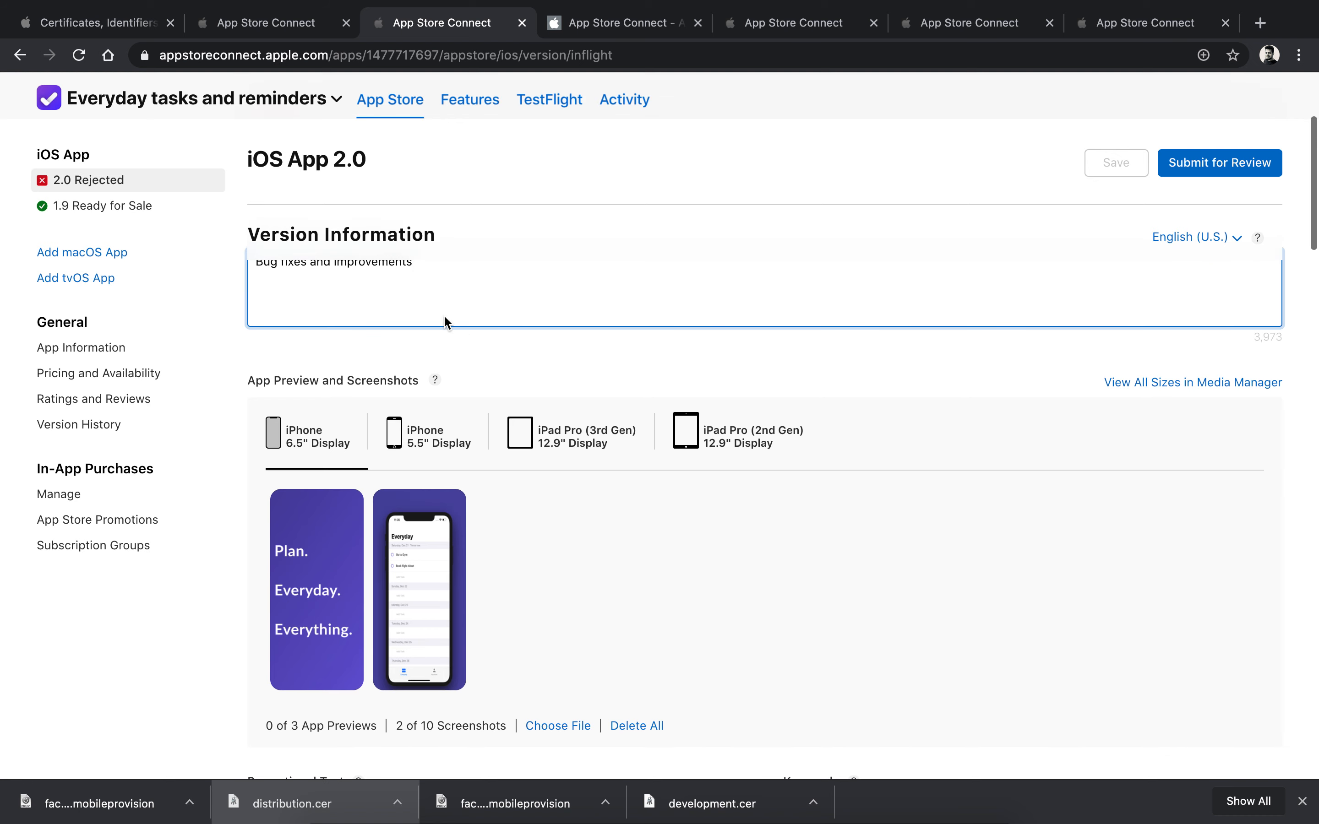
scroll(420, 280, "down", 3)
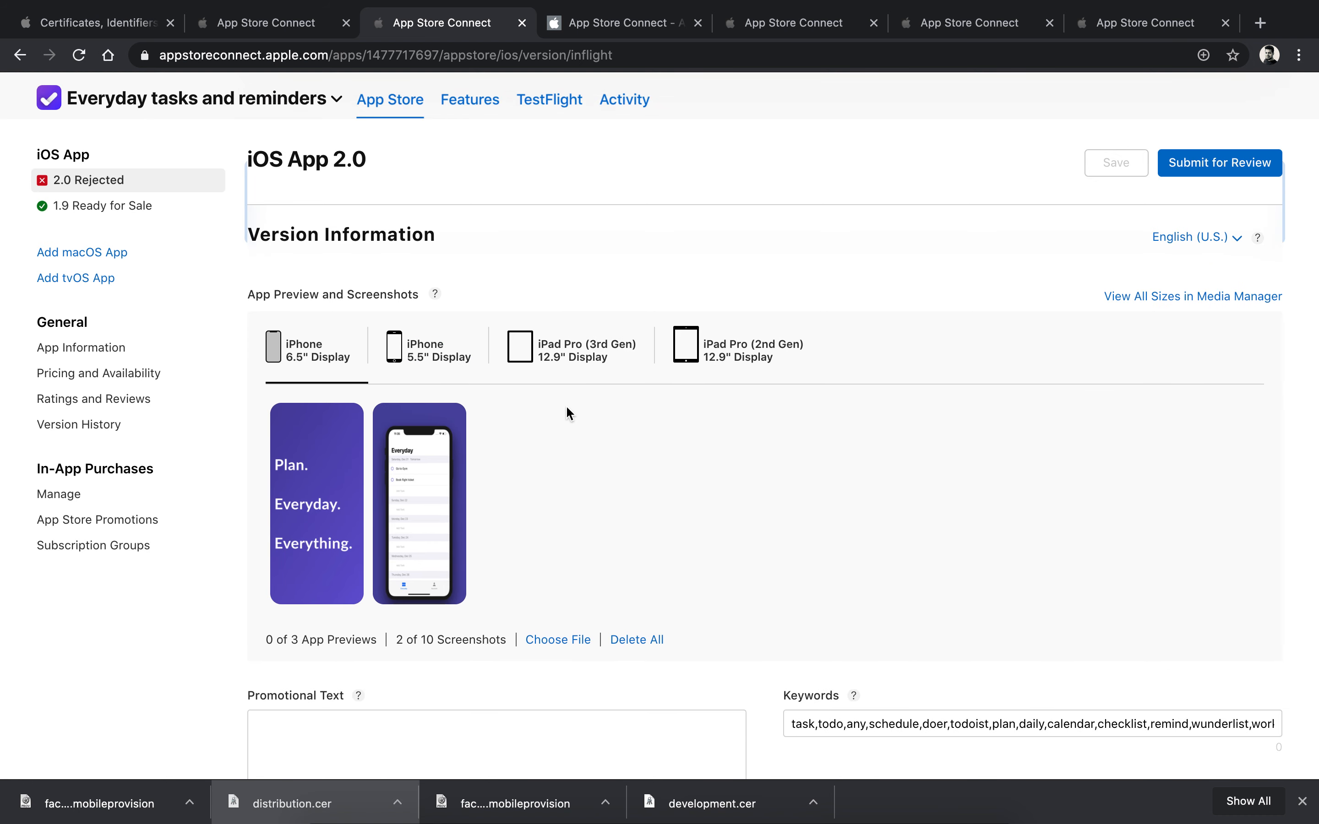
scroll(490, 481, "down", 15)
Step: Review the description, keywords, Support URL and Marketing URL fields of version 2.0
double_click(376, 461)
left_click(377, 465)
left_click(379, 463)
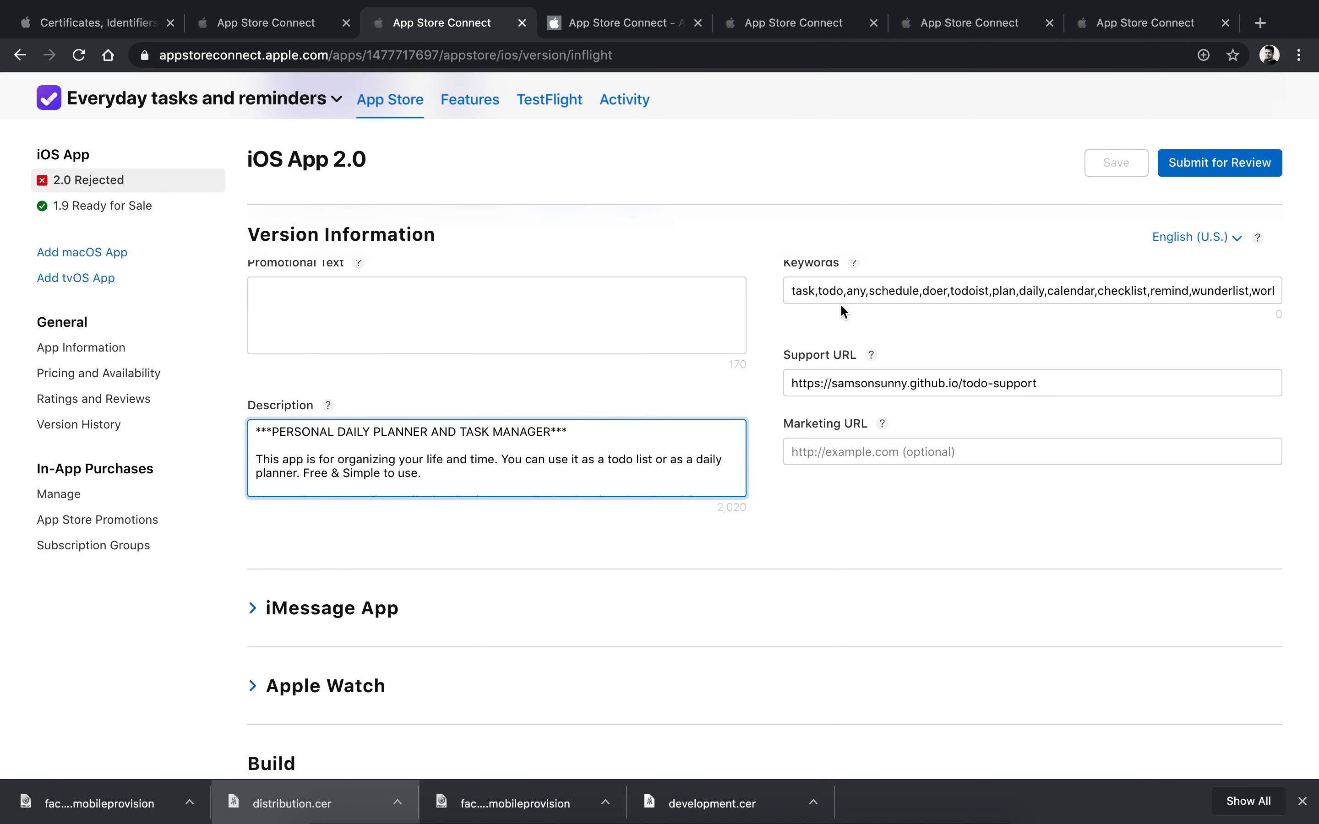
scroll(820, 286, "up", 1)
triple_click(827, 331)
left_click(828, 330)
left_click(874, 424)
left_click(874, 483)
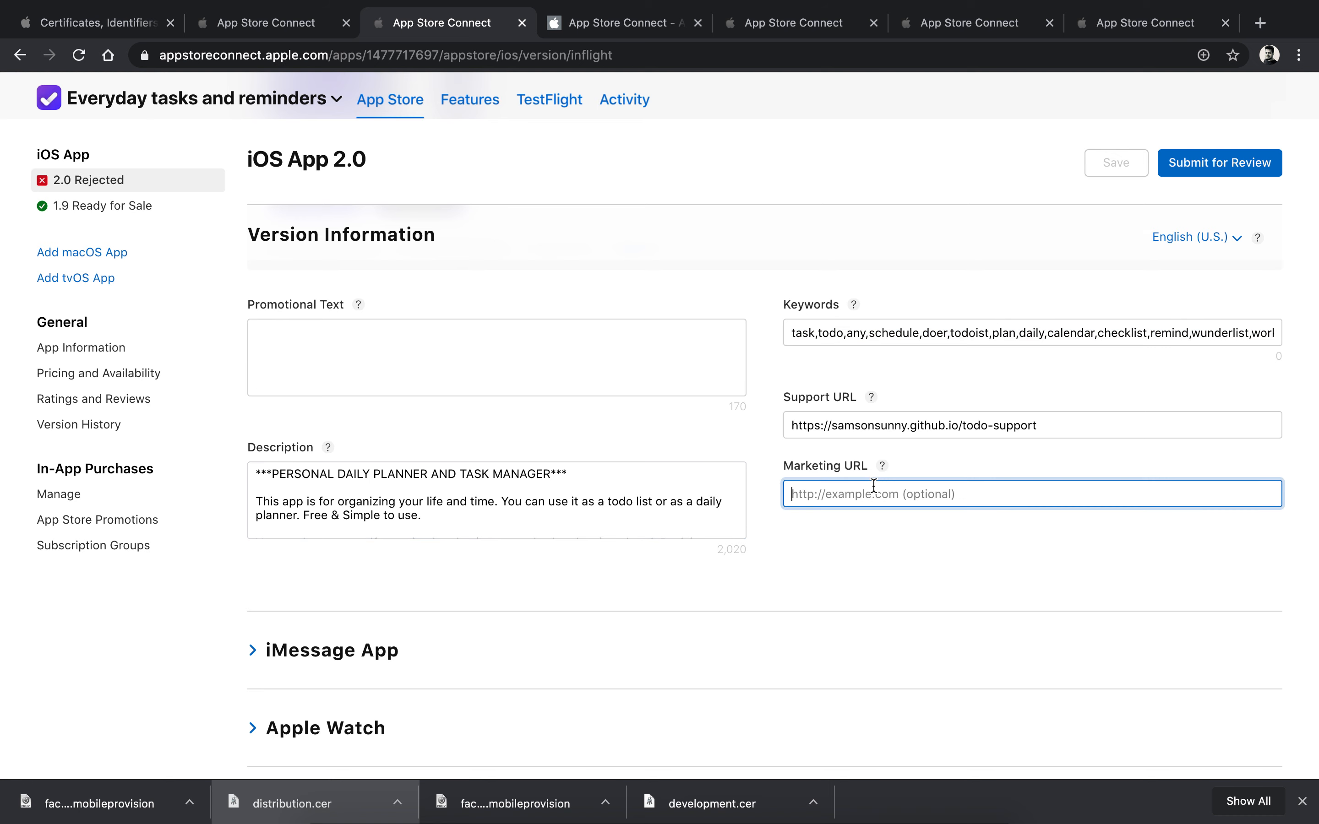
scroll(763, 464, "down", 12)
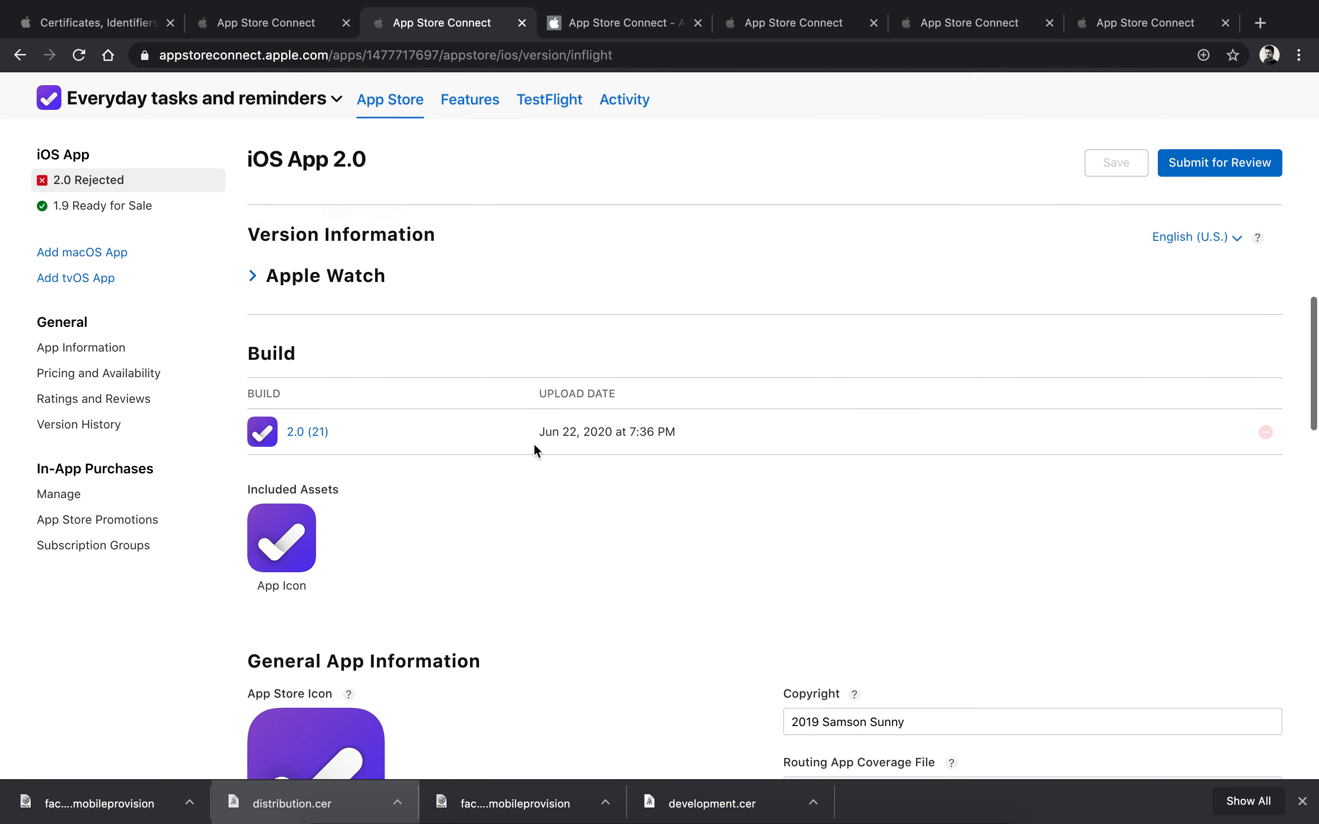
Step: Glance at Xcode, finish checking the version page and submit 2.0 for App Review
mouse_move(261, 449)
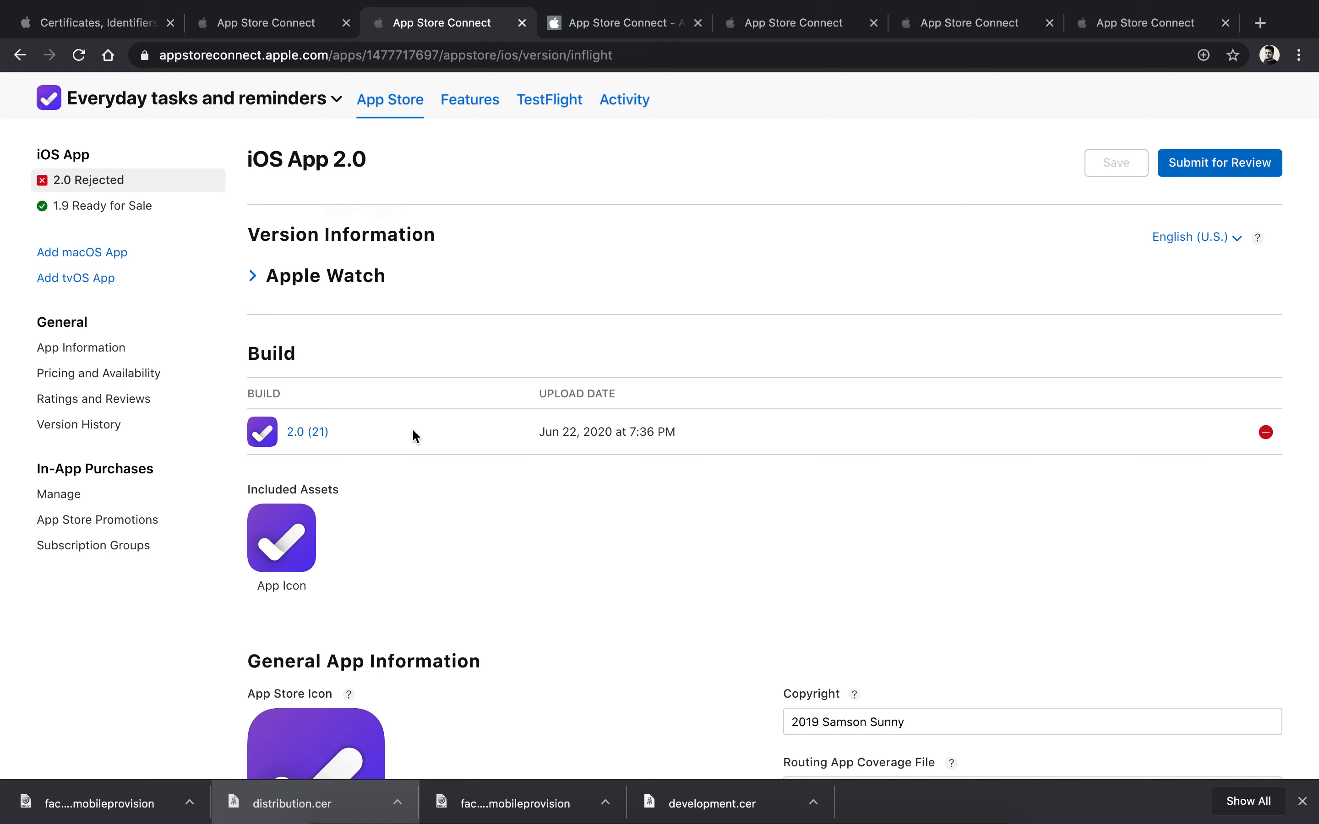
key("ctrl+Left")
key("ctrl+Right")
scroll(672, 551, "down", 10)
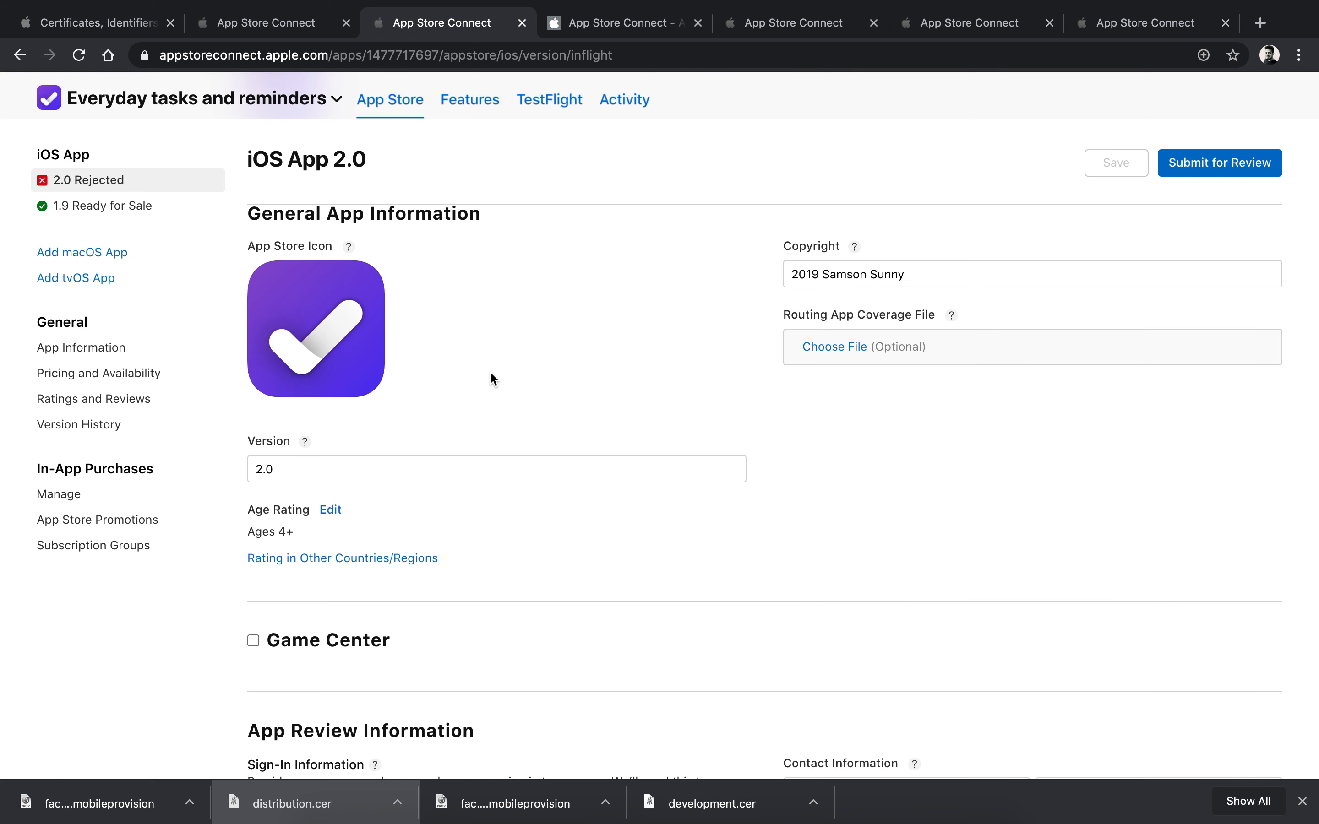
scroll(490, 373, "down", 20)
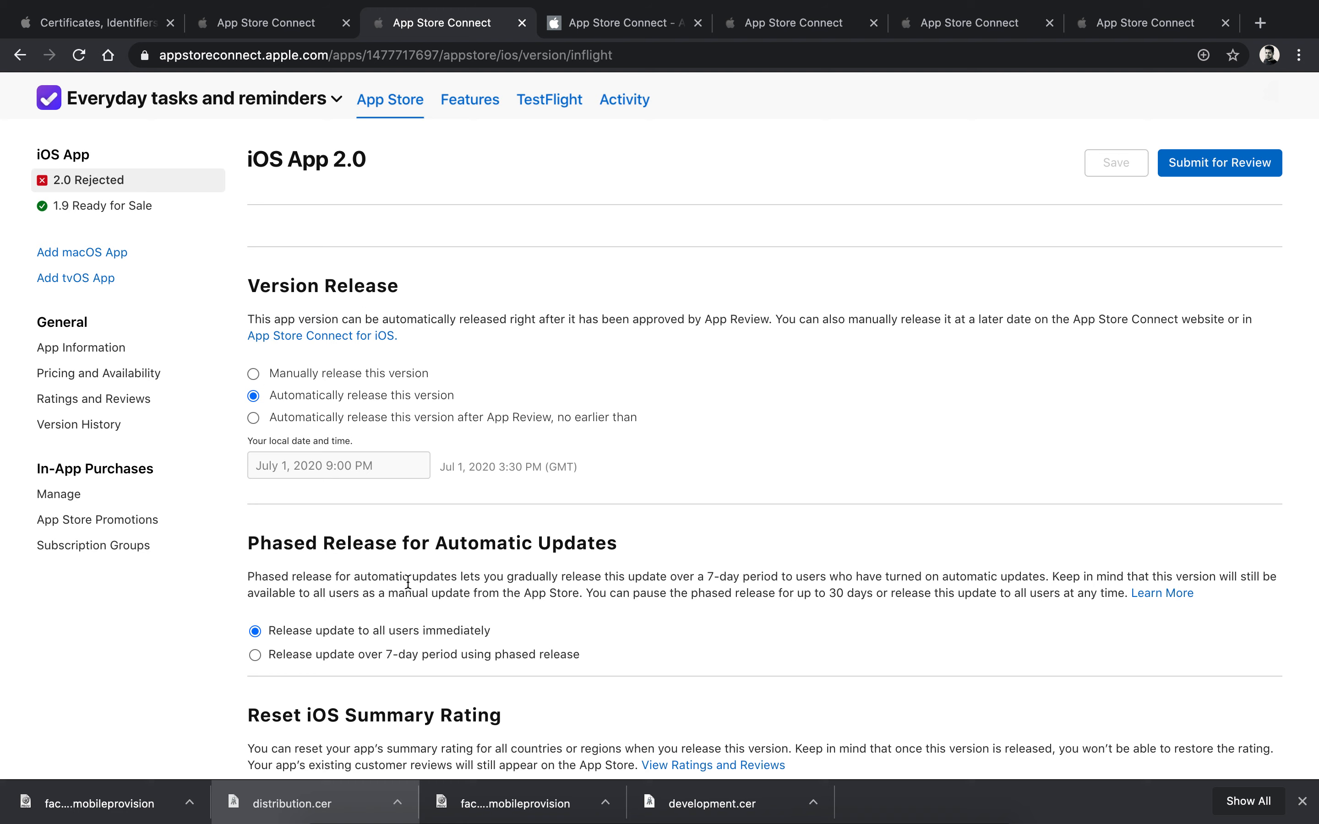
scroll(424, 600, "down", 9)
scroll(679, 391, "up", 15)
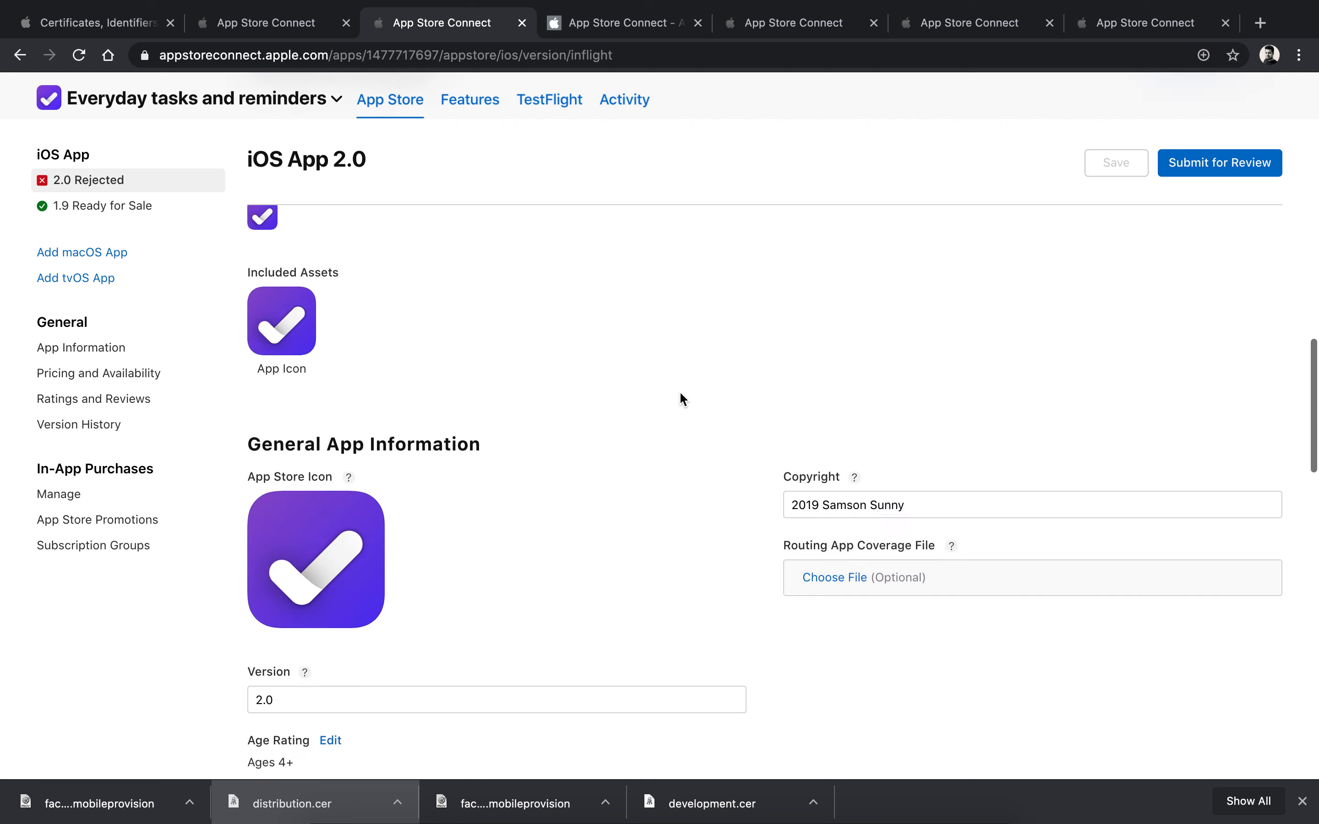
scroll(1220, 177, "up", 5)
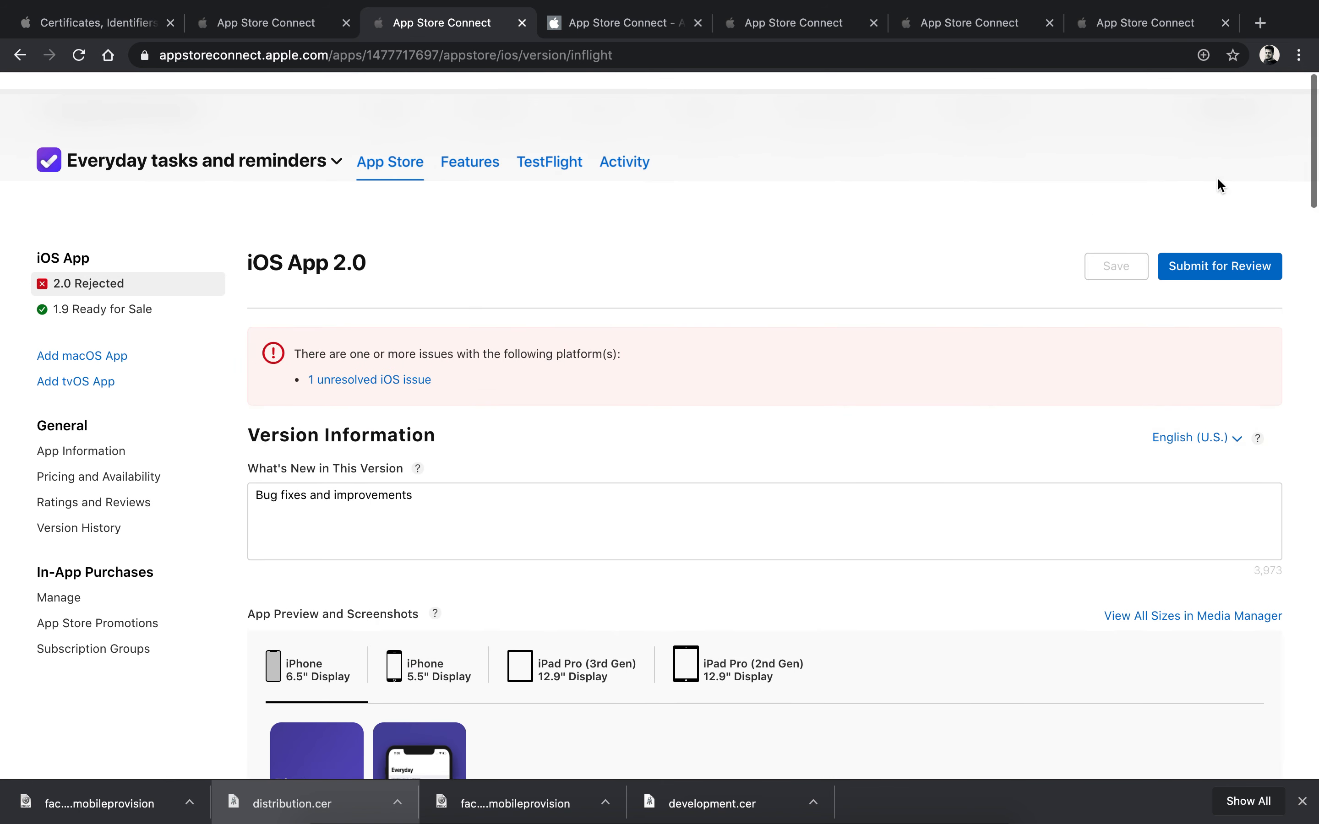
left_click(1237, 250)
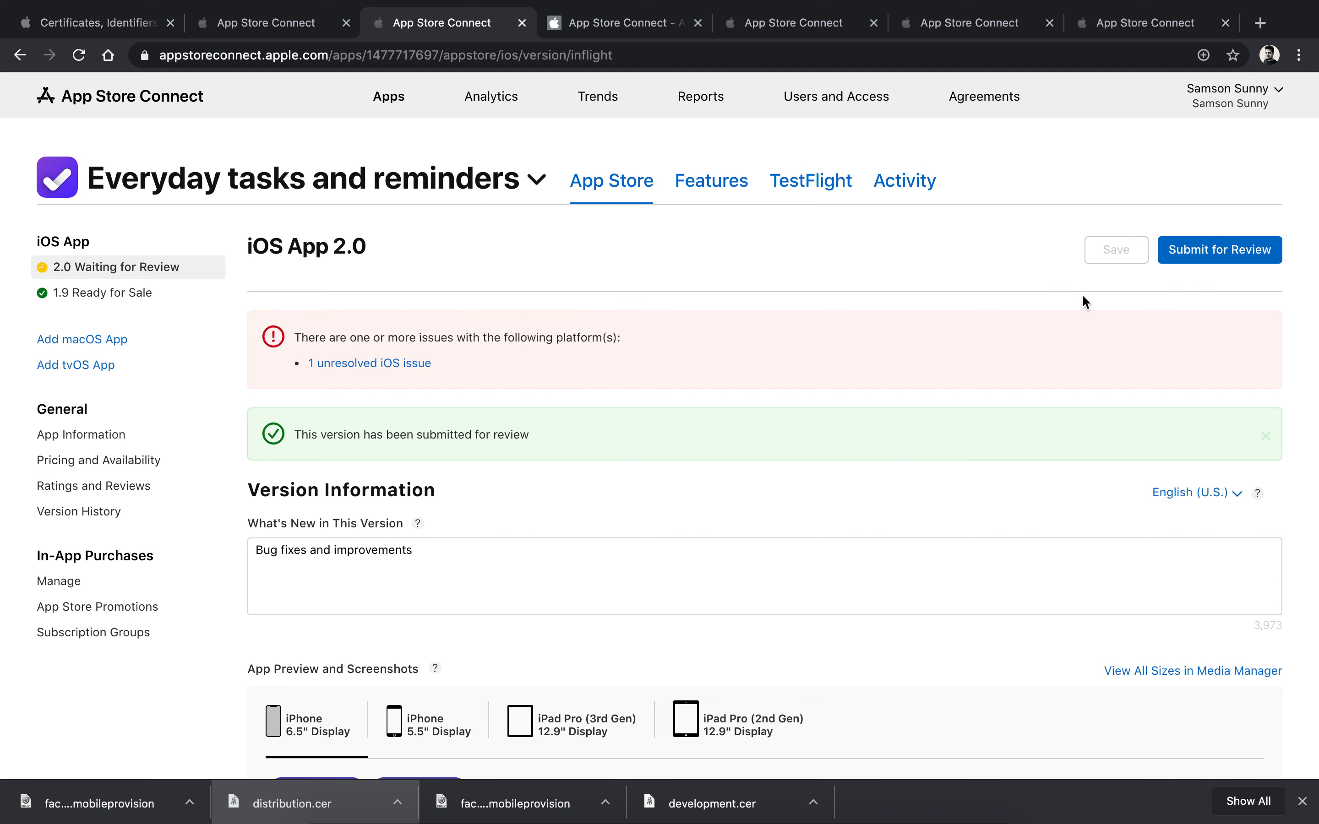
Step: Scroll to the Advertising Identifier section and back to confirm version 2.0 is Waiting for Review
scroll(843, 468, "down", 15)
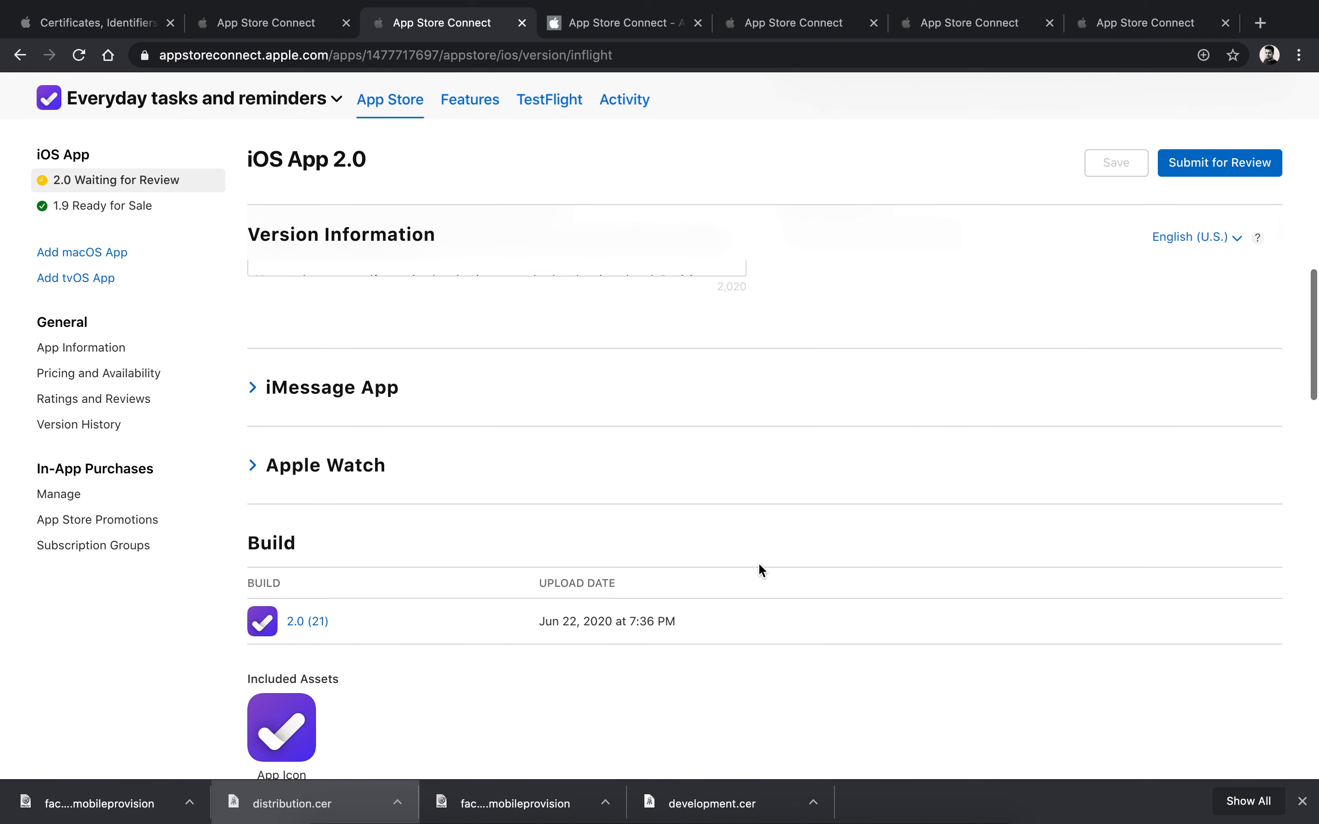
scroll(759, 561, "down", 15)
scroll(759, 562, "down", 5)
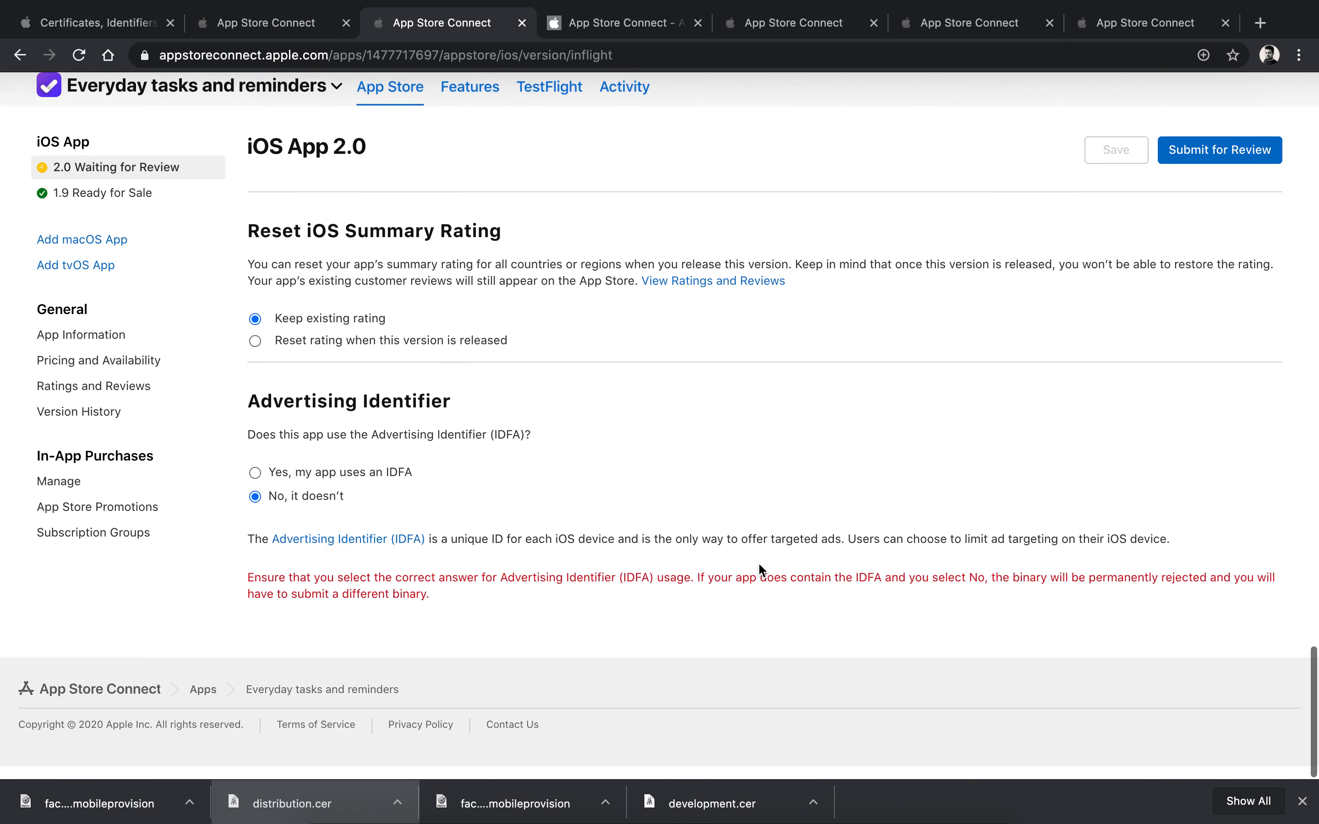
scroll(759, 562, "up", 15)
scroll(759, 561, "up", 10)
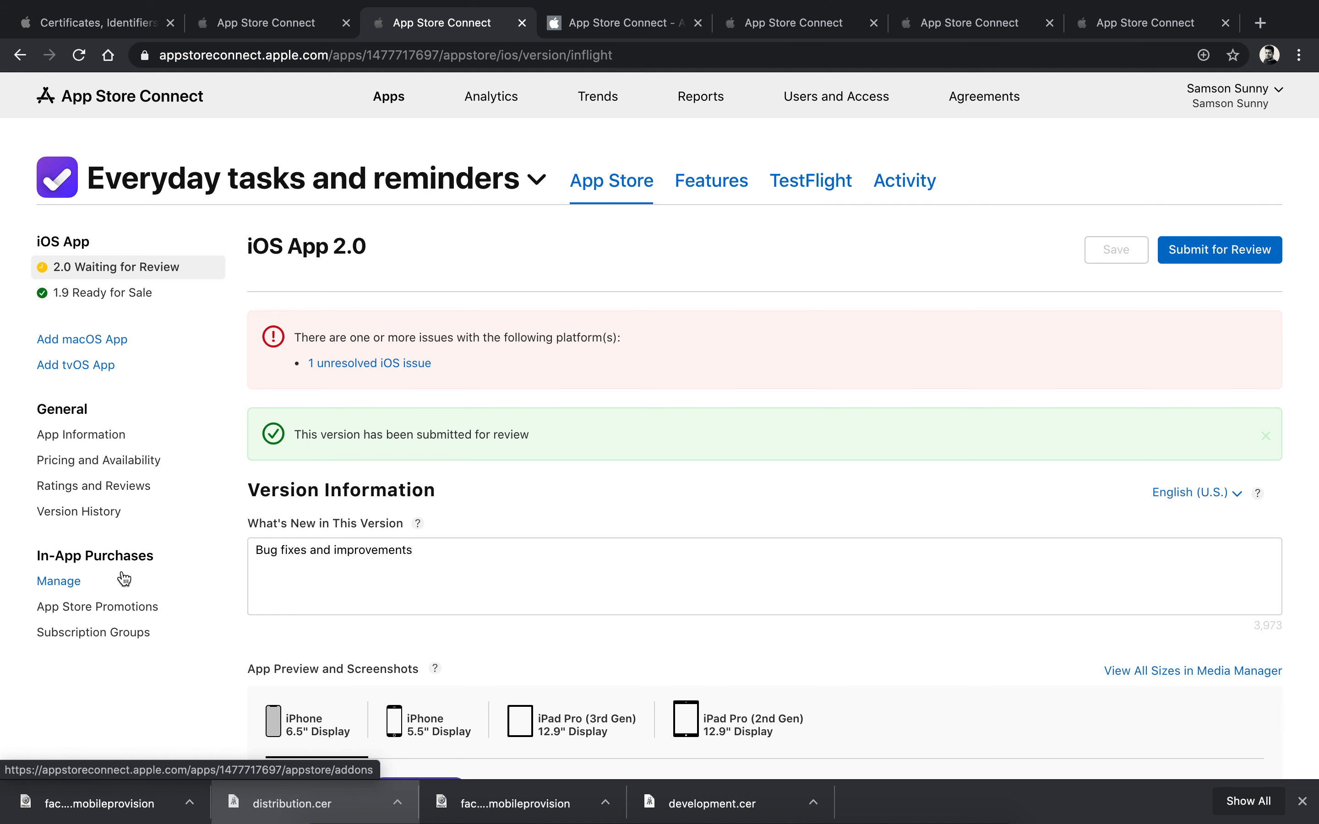
Step: View the app's Pricing and Availability page, then its App Analytics overview
left_click(103, 465)
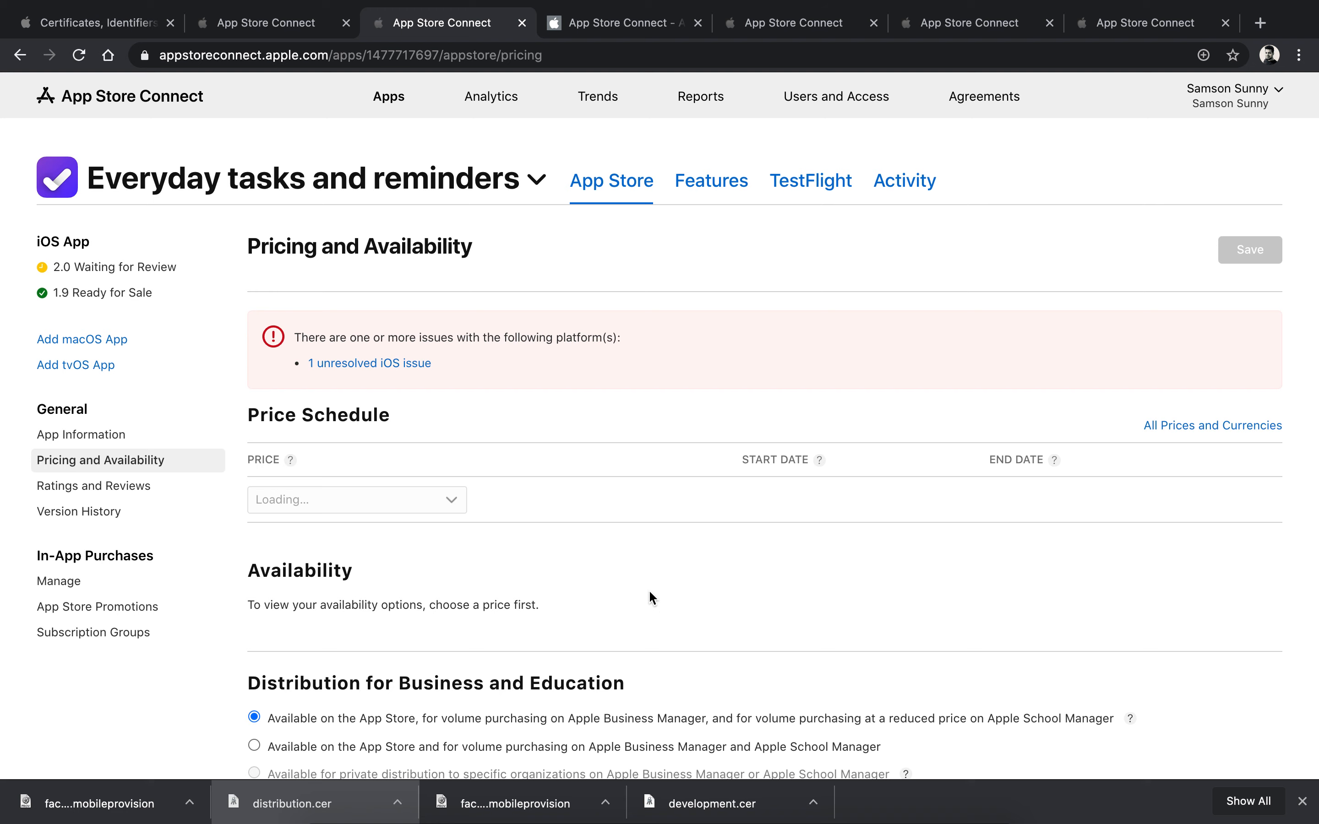
scroll(650, 594, "down", 5)
scroll(653, 598, "up", 5)
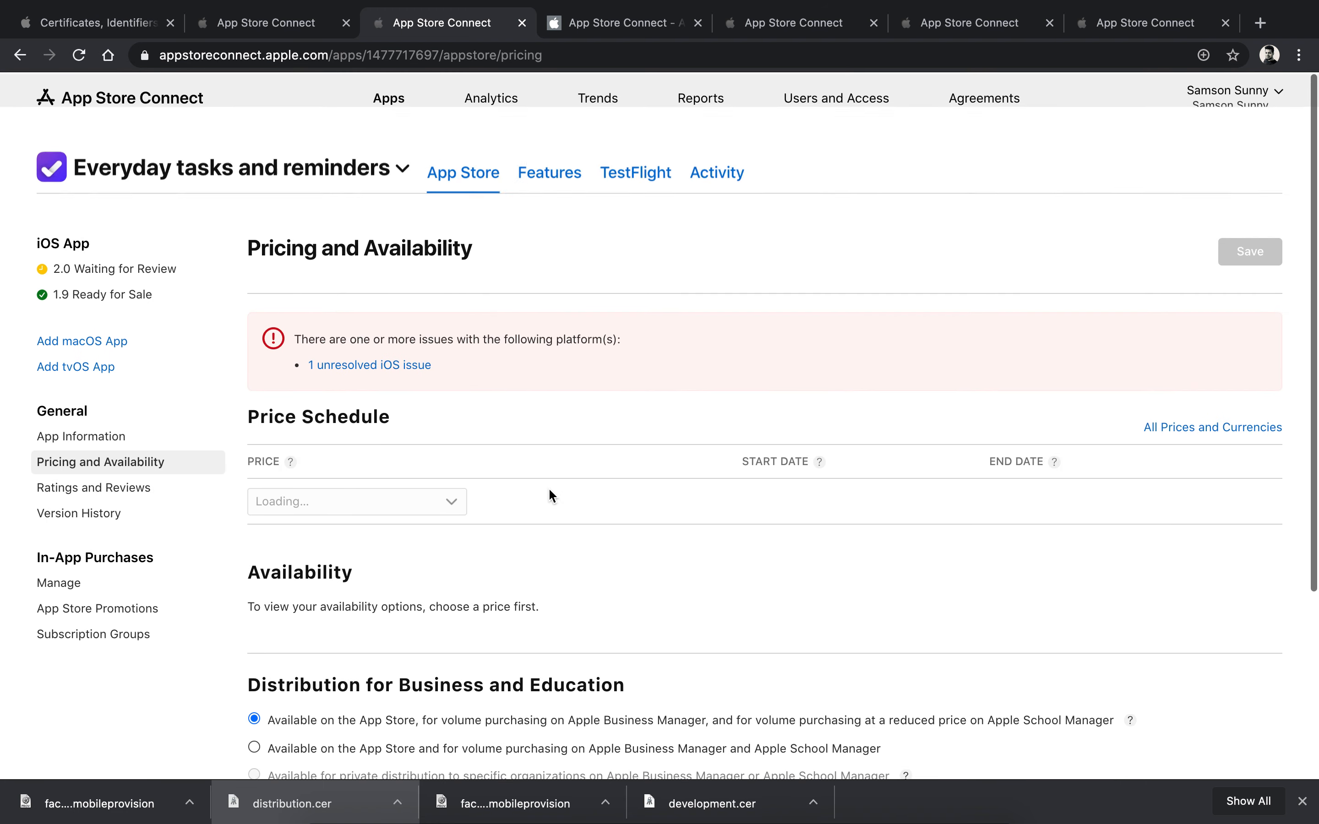
left_click(612, 25)
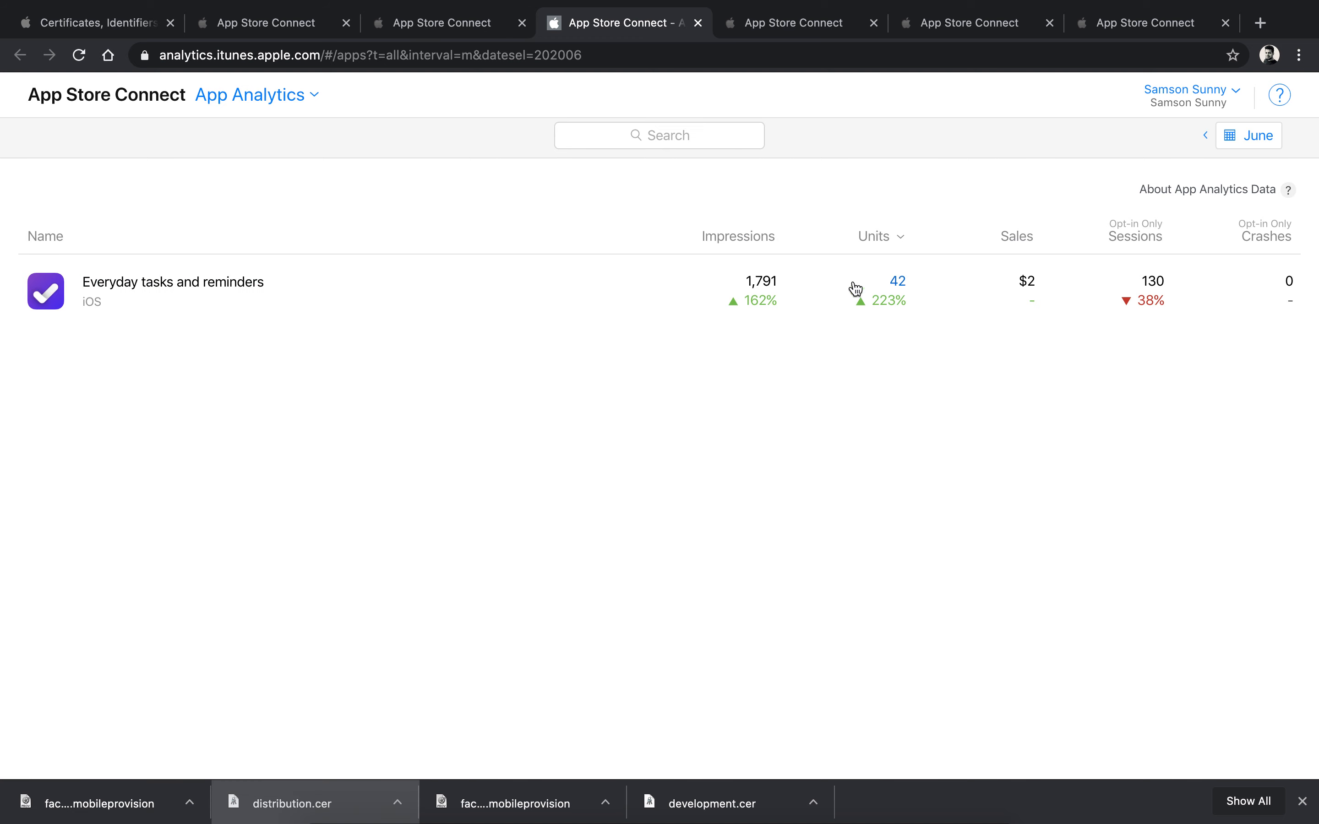
left_click(215, 292)
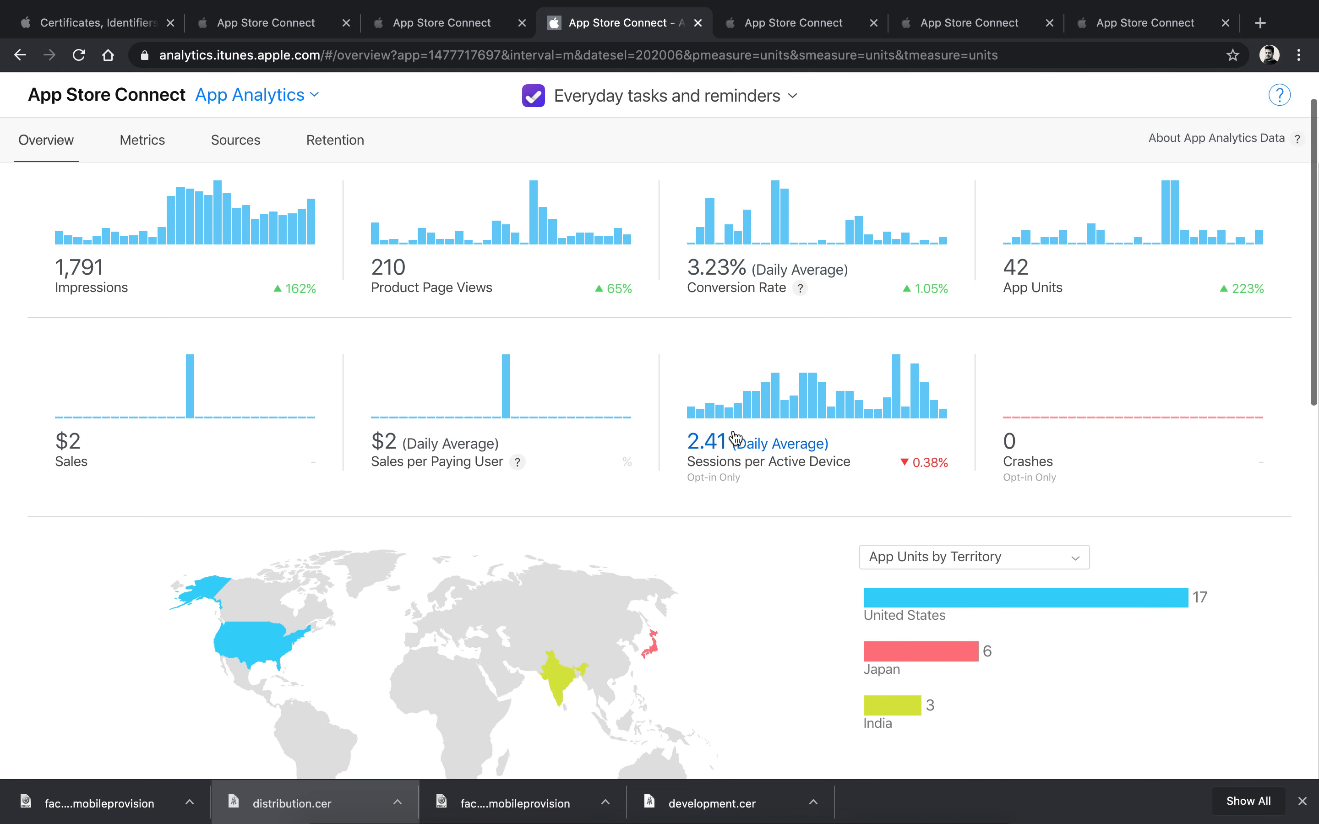
Step: Look over the Sales and Trends overview and the Users and Access people list
left_click(768, 25)
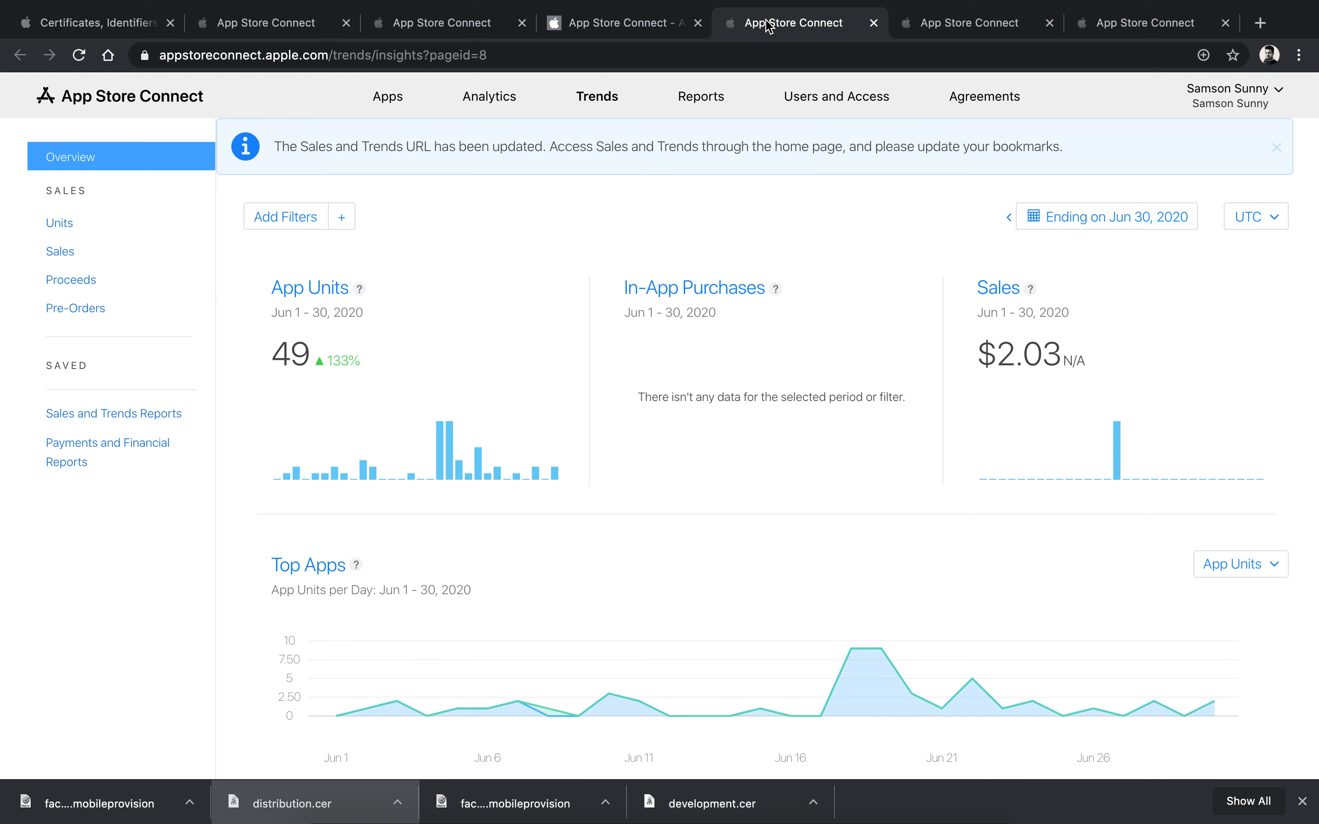
scroll(751, 635, "down", 8)
scroll(751, 635, "up", 9)
left_click(949, 23)
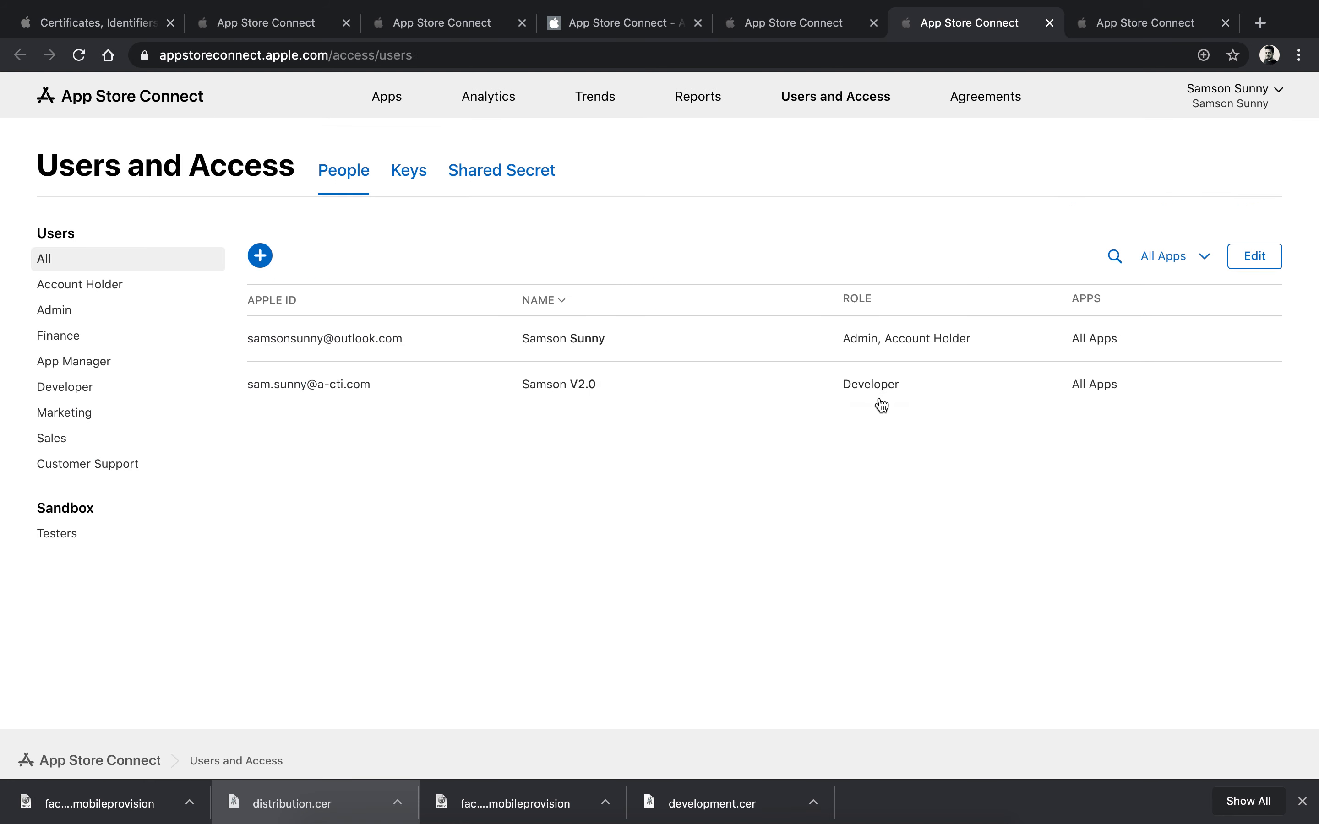
Step: Browse the Agreements tax, bank account and contacts sections, ending on Users and Access
left_click(1112, 25)
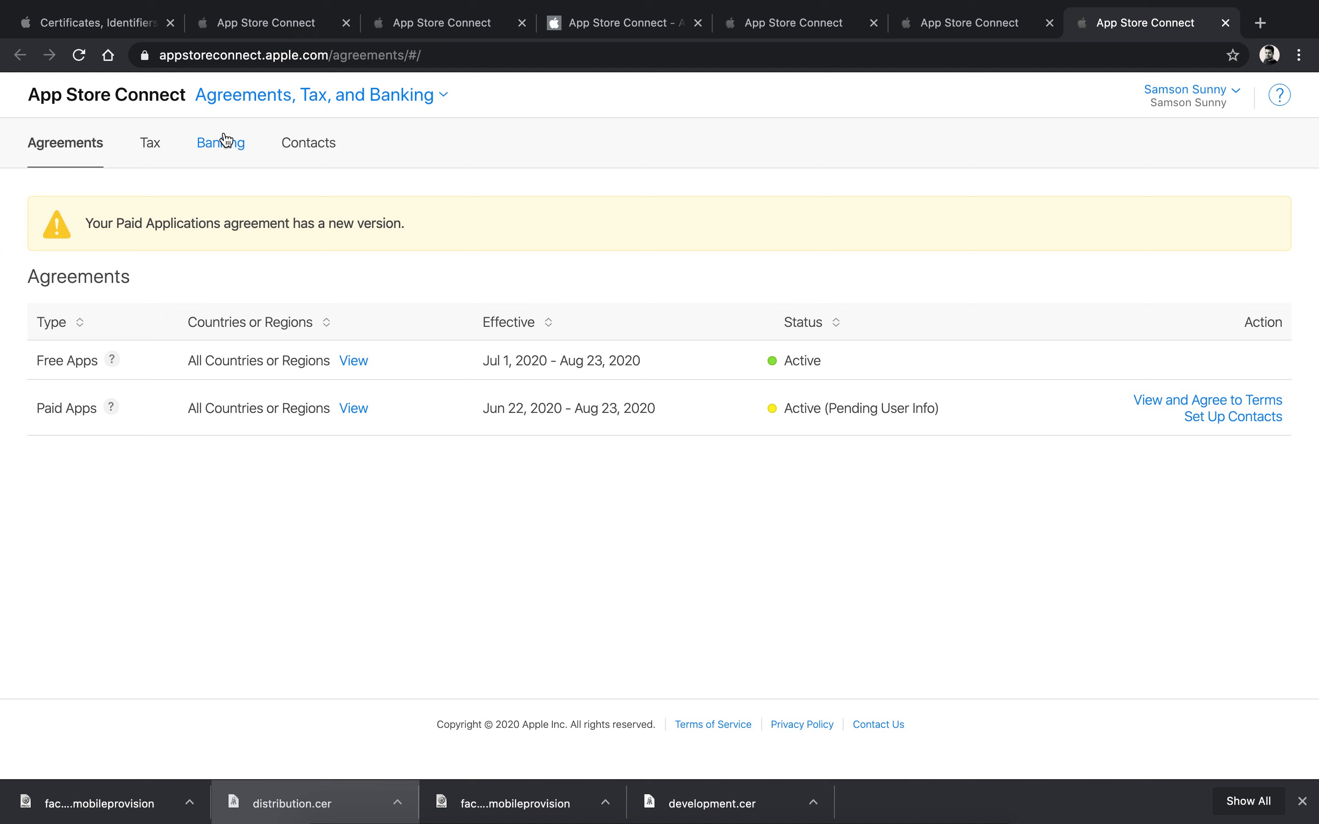
left_click(158, 144)
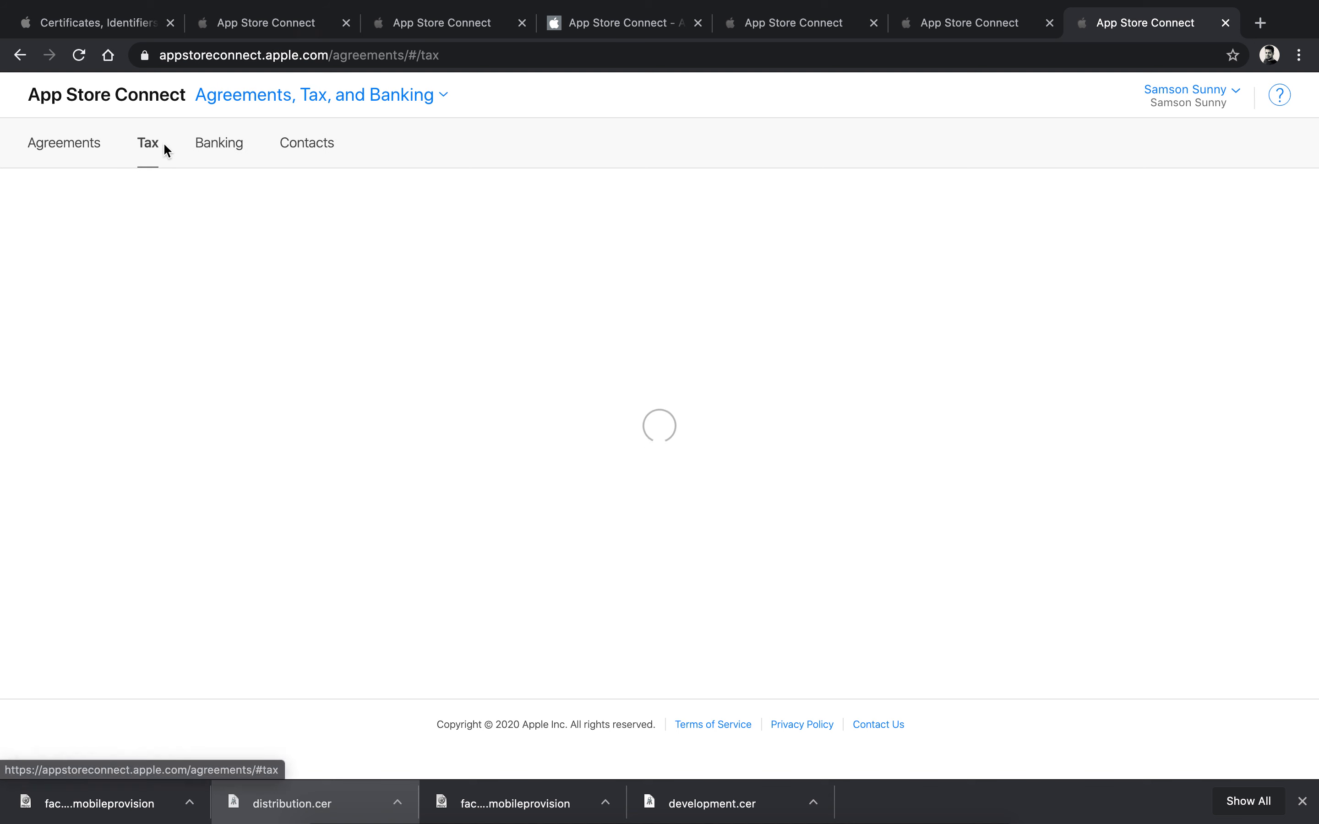
left_click(245, 149)
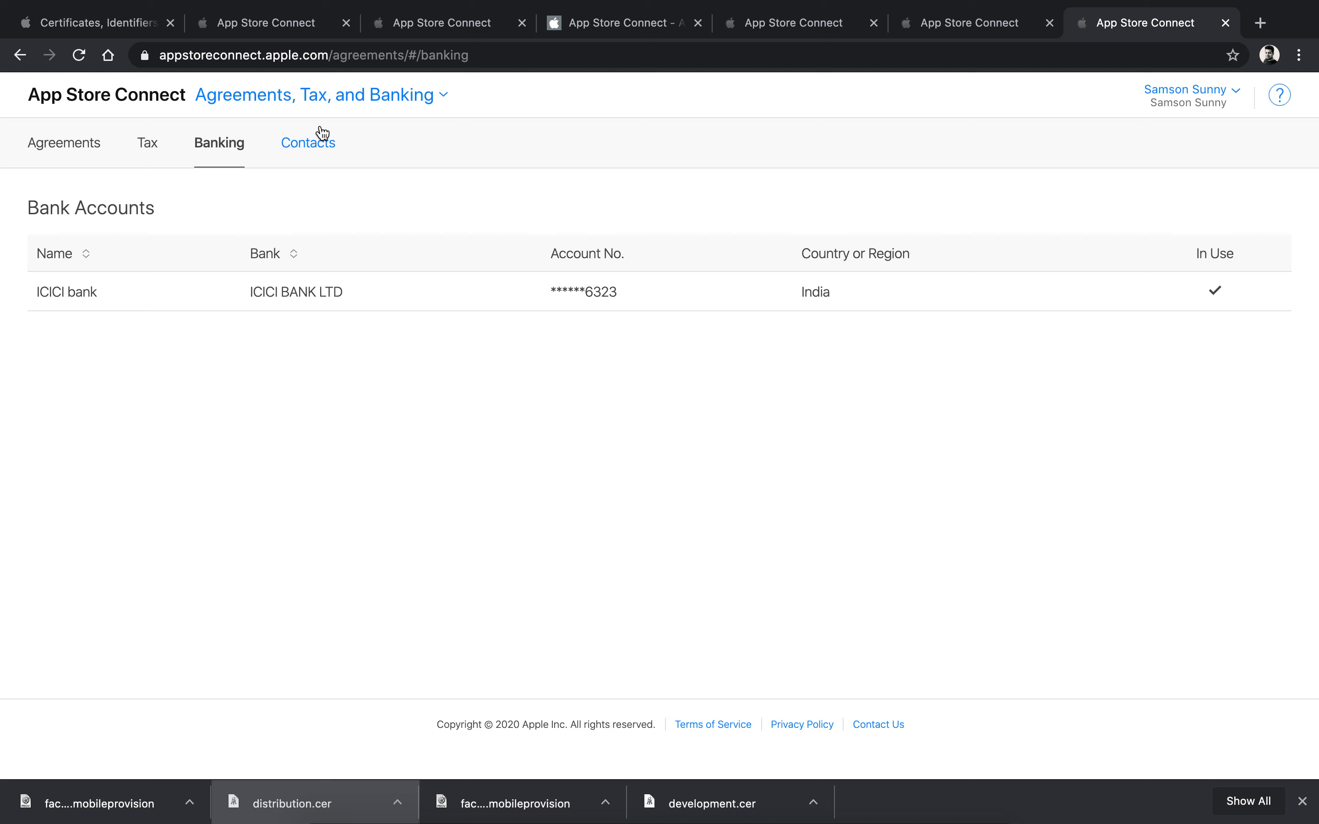
left_click(318, 144)
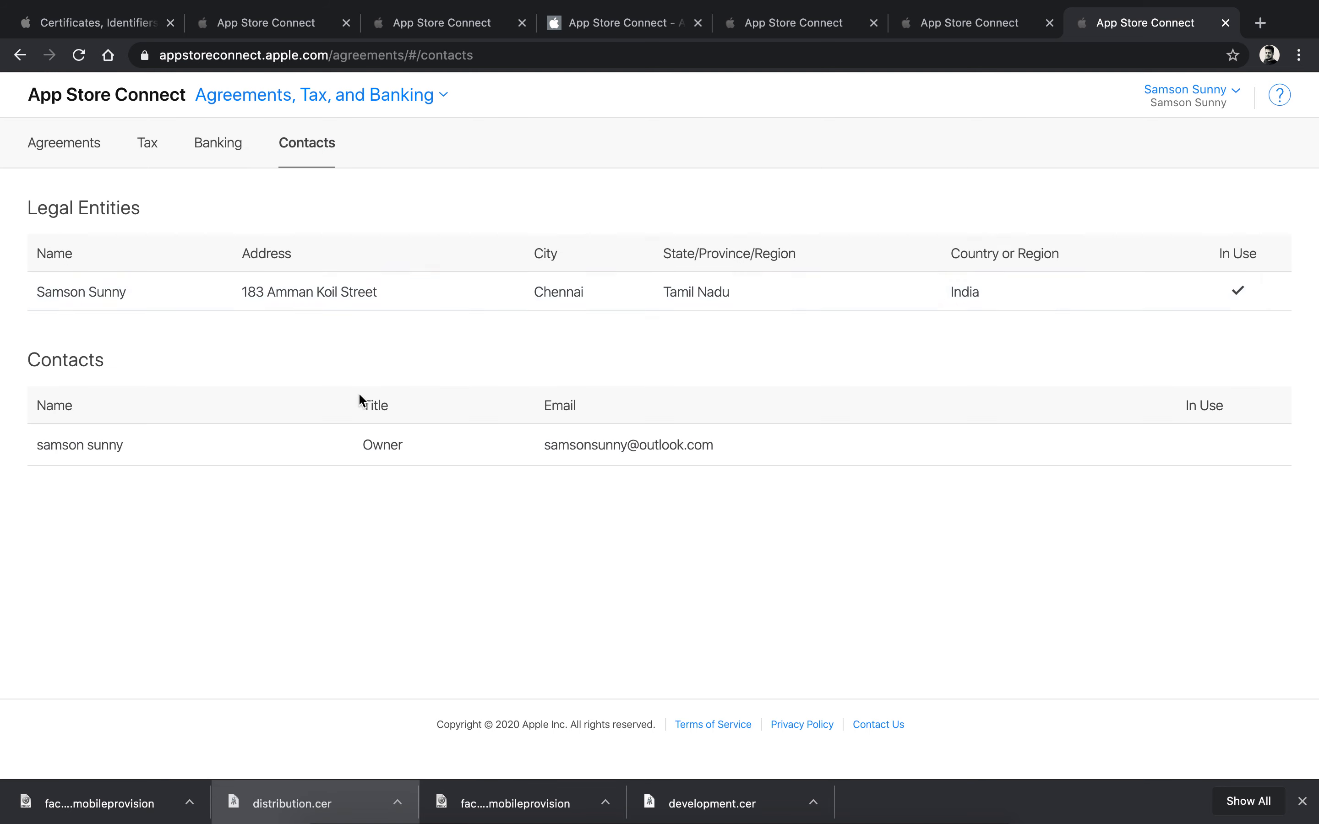
left_click(164, 141)
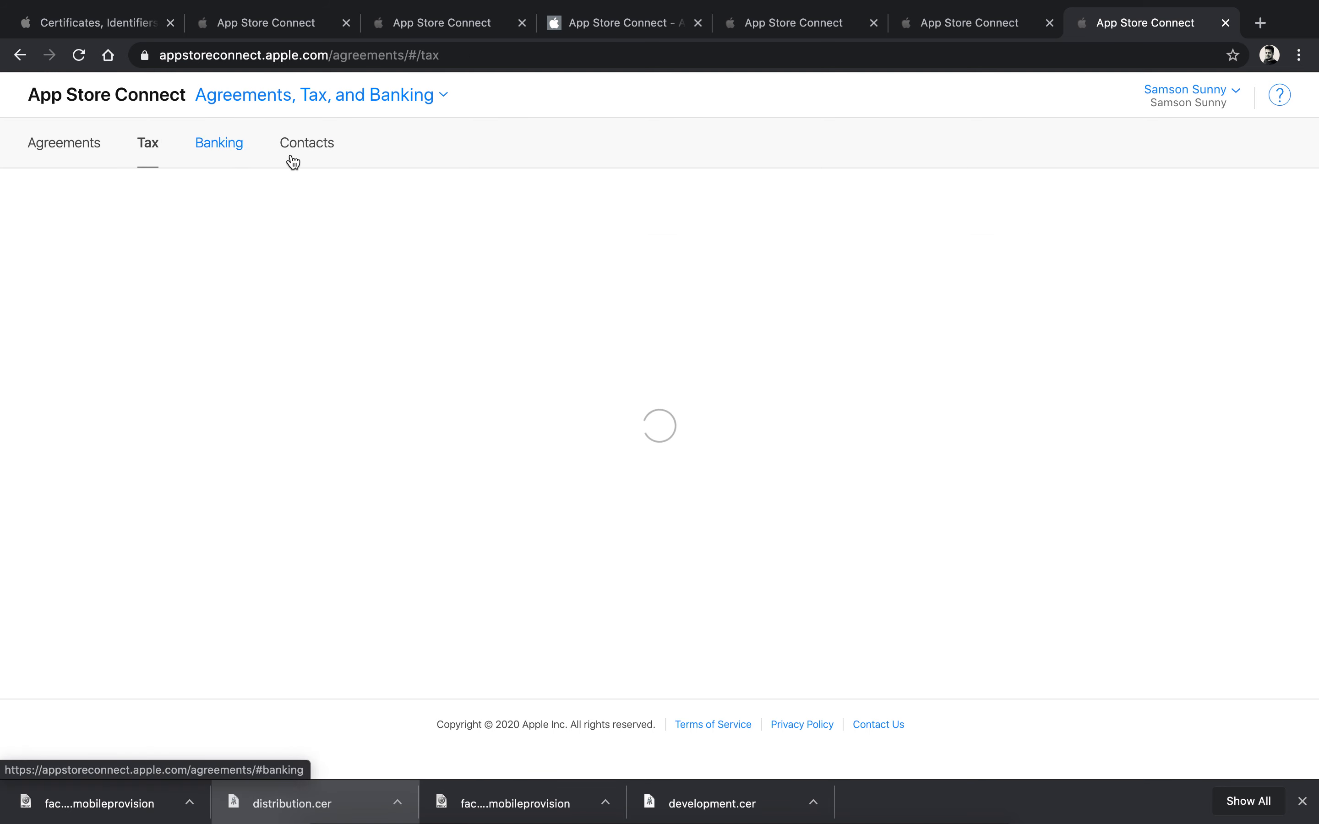
left_click(225, 153)
left_click(82, 148)
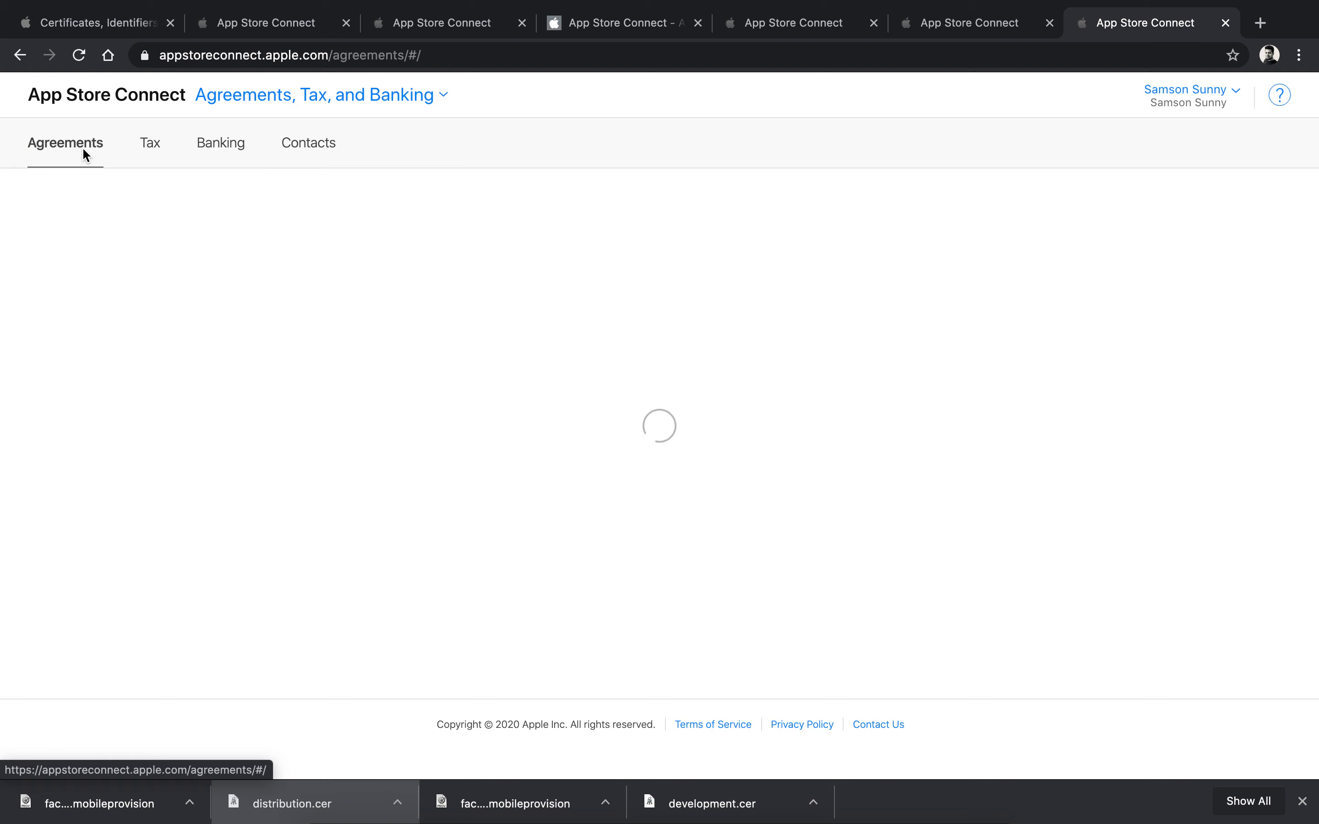
left_click(951, 22)
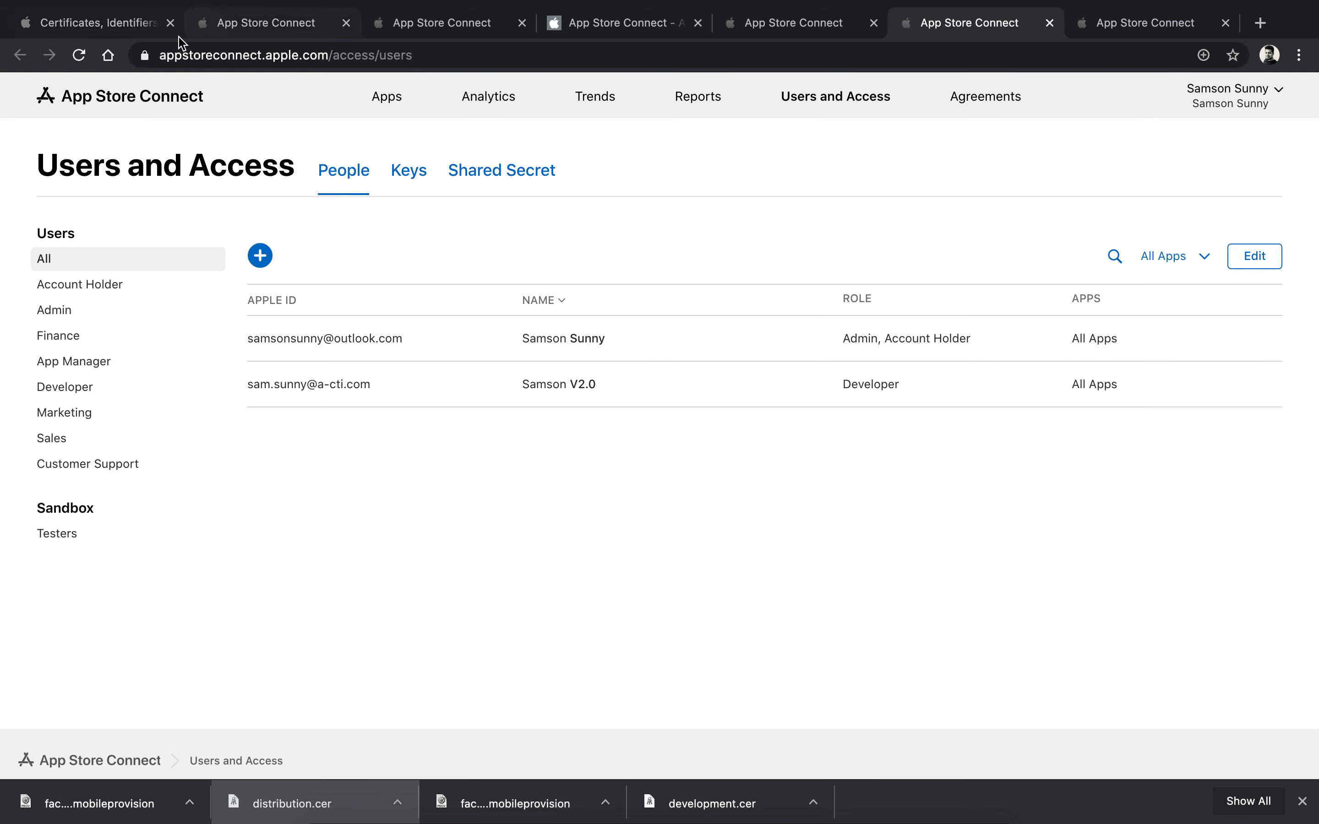
Step: Go from the App Store Connect home back to Xcode's FaceNote target settings (version 1.0, build 1)
left_click(179, 20)
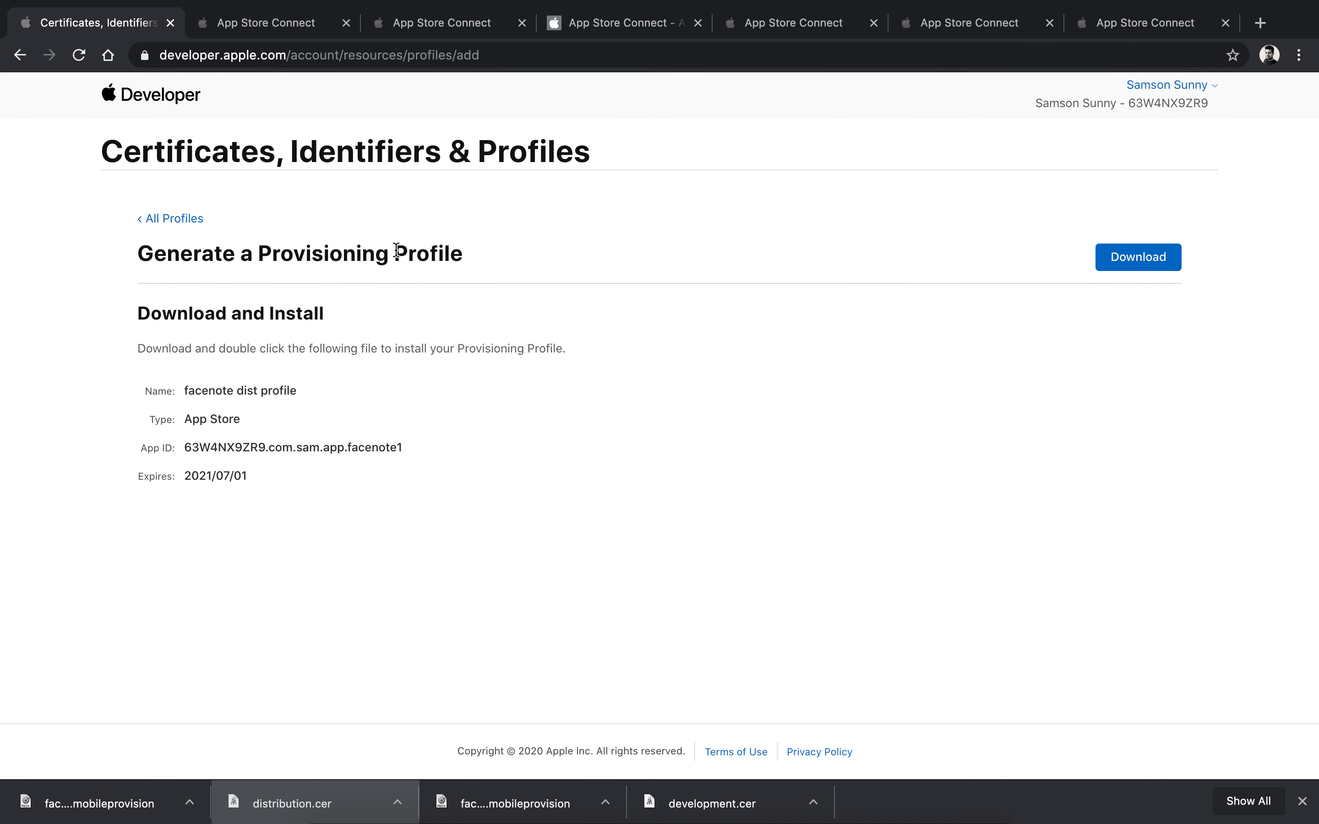
left_click(252, 23)
scroll(531, 432, "down", 1)
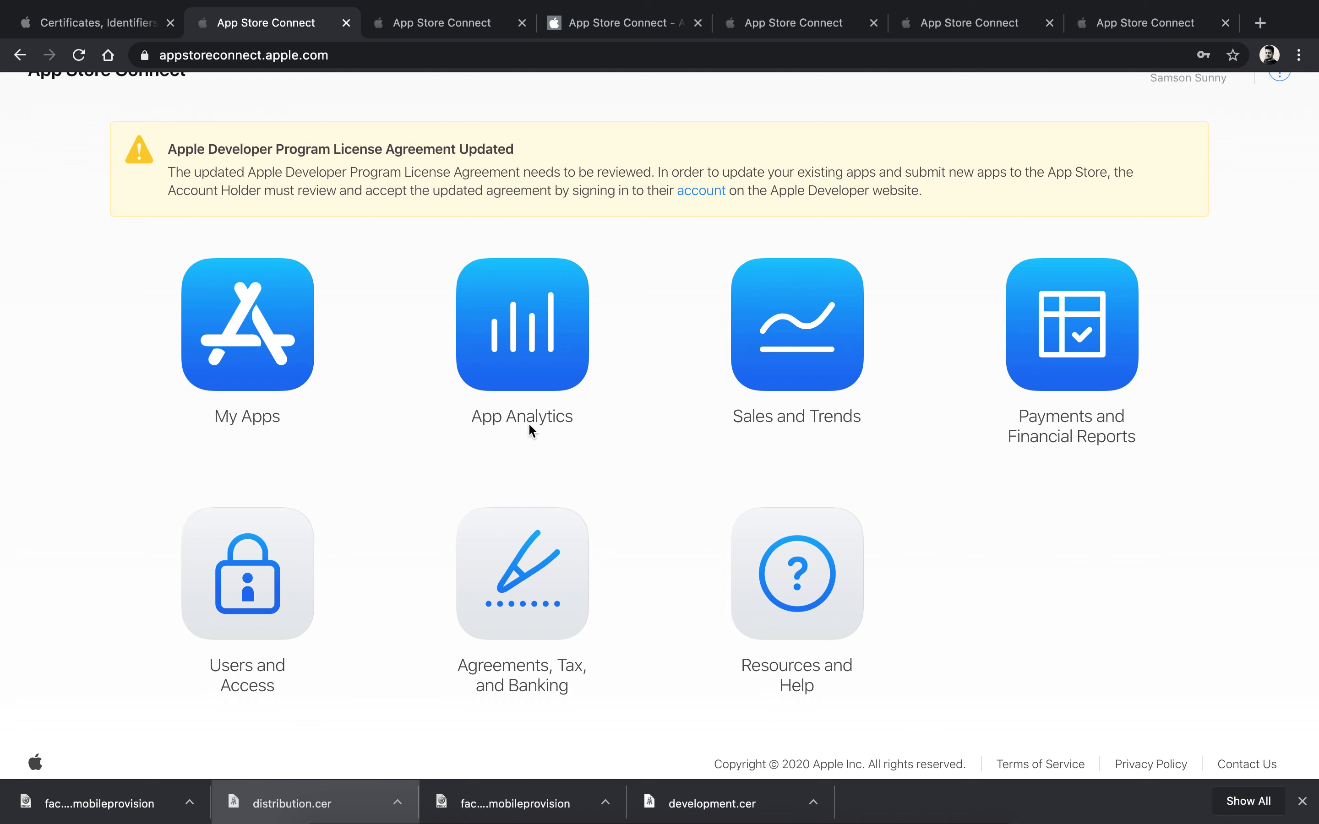
key("ctrl+Left")
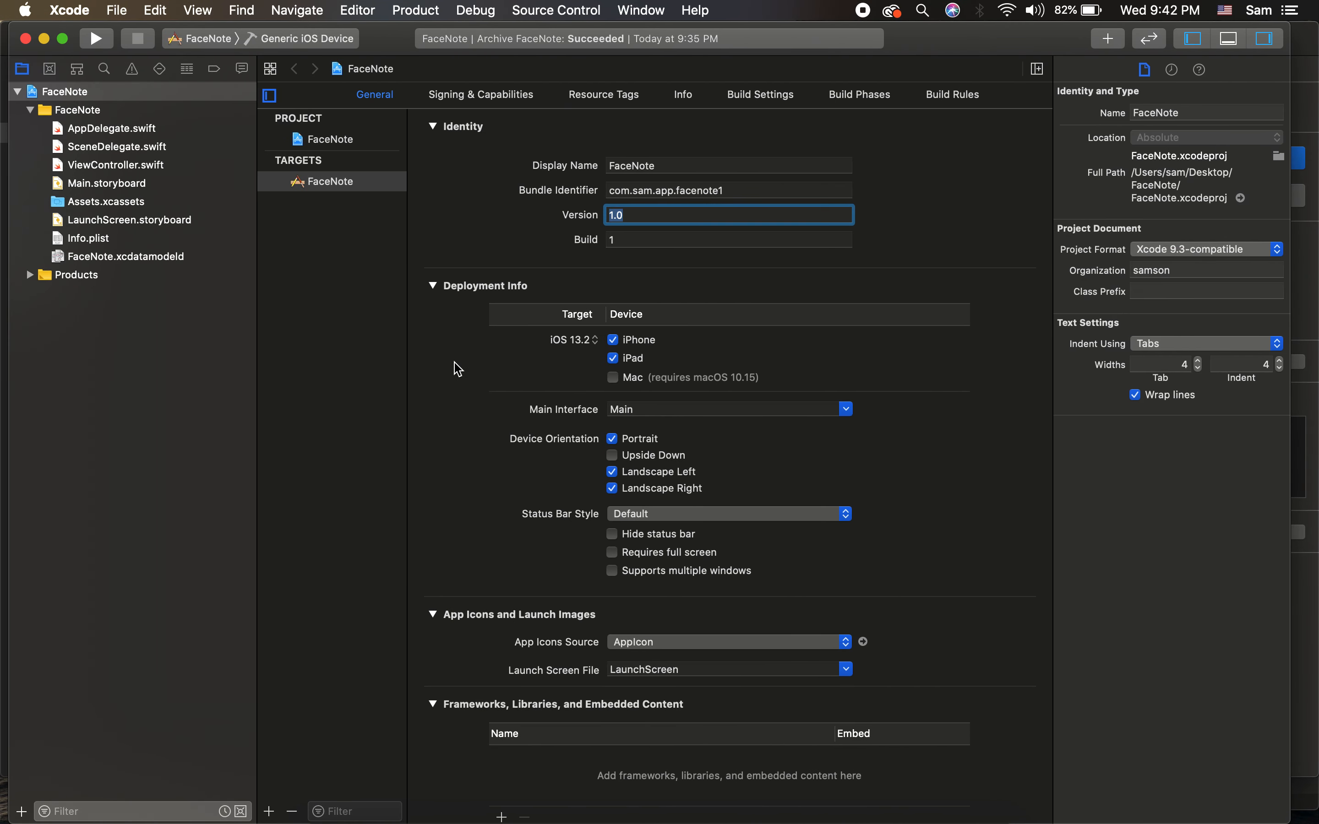
left_click(358, 371)
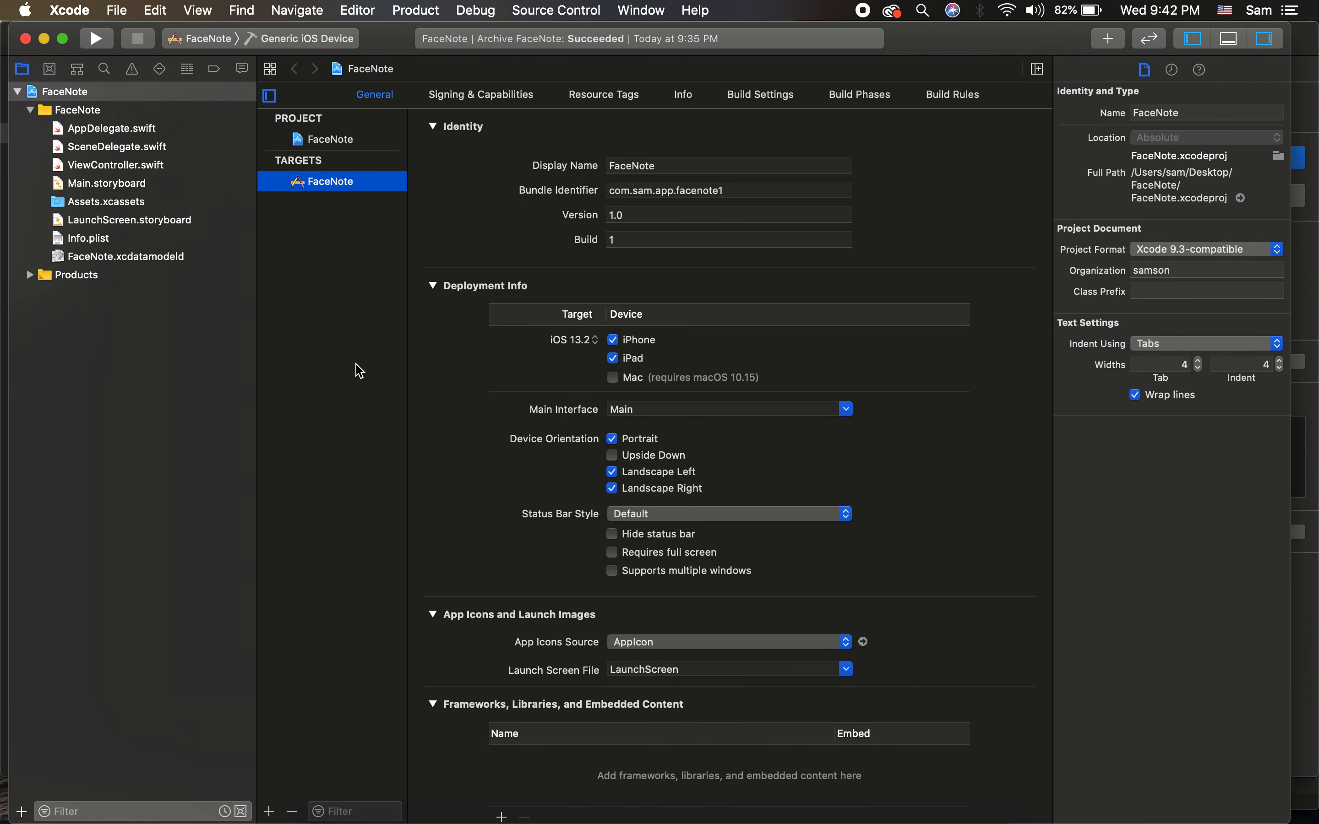